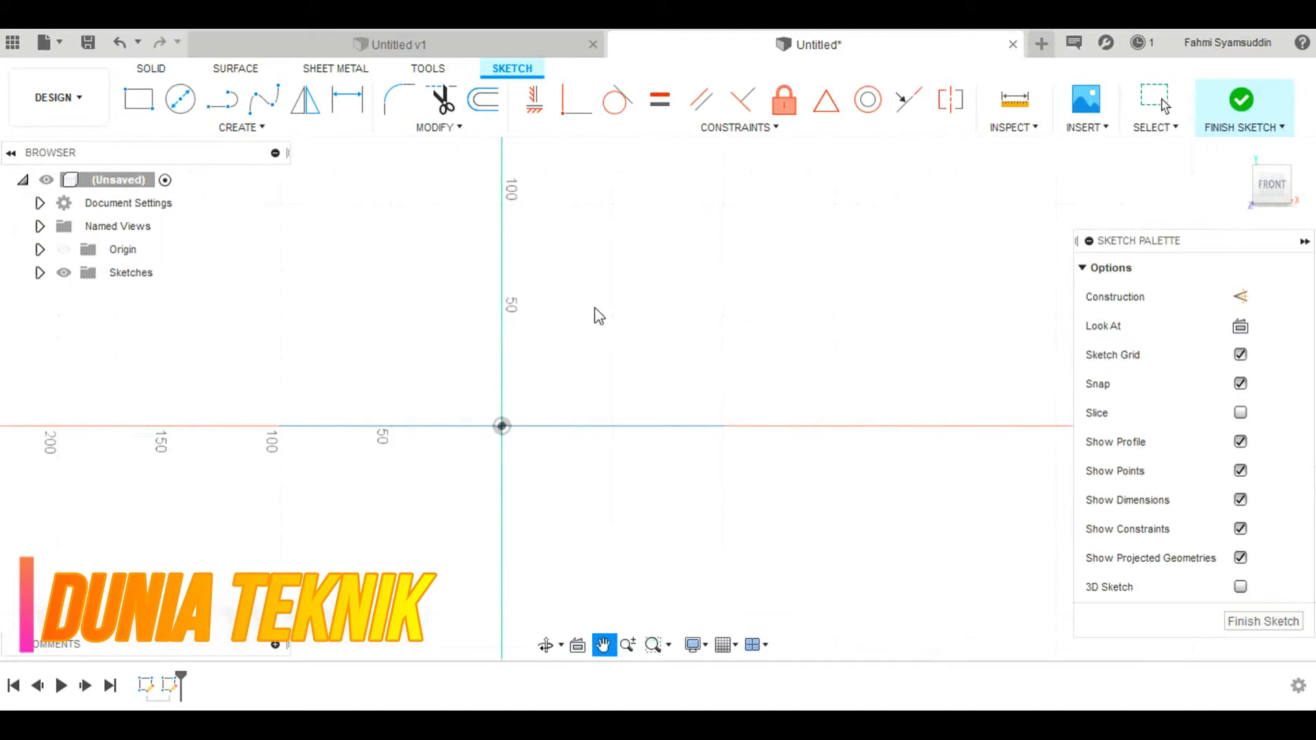
Project the hexagon's corner point on the positive horizontal axis into the front-plane sketch, keeping the projection link enabled.
{"action": "left_click", "coordinate": [285, 129]}
{"action": "left_click", "coordinate": [273, 129]}
{"action": "left_click", "coordinate": [273, 129]}
{"action": "mouse_move", "coordinate": [253, 487]}
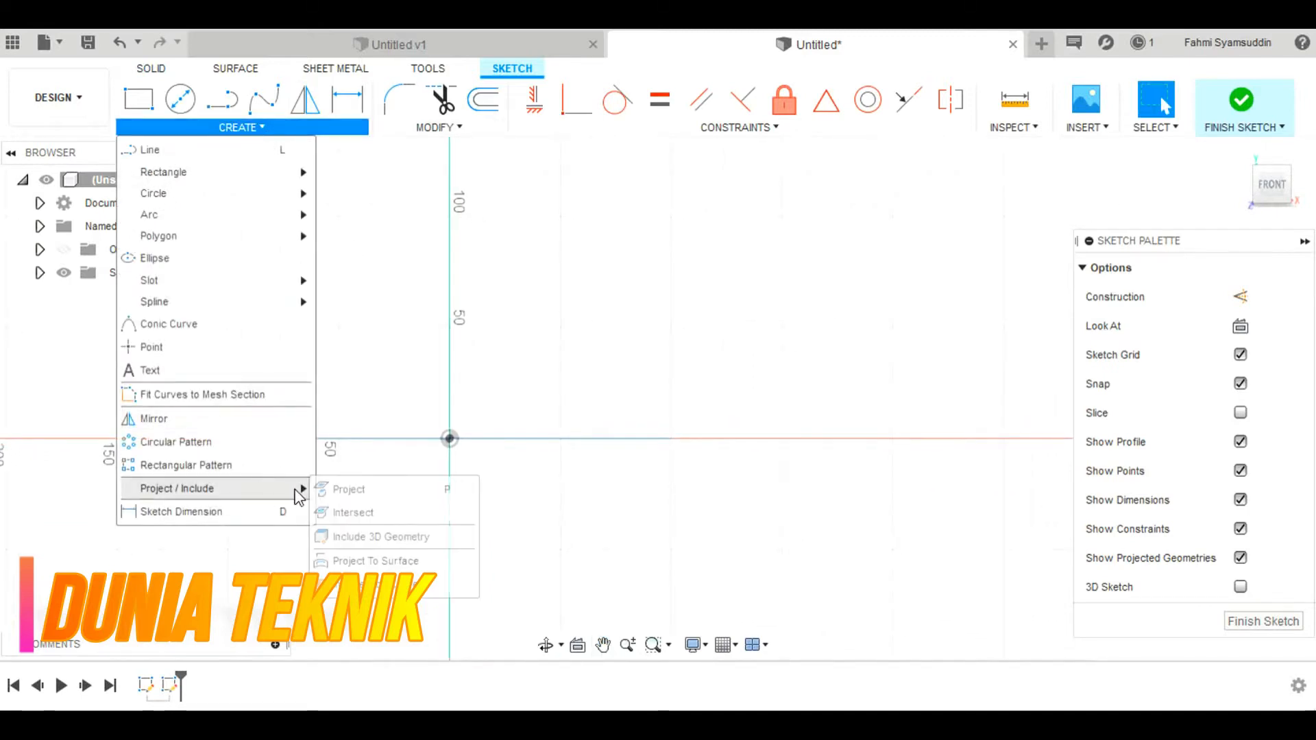
{"action": "left_click", "coordinate": [340, 492]}
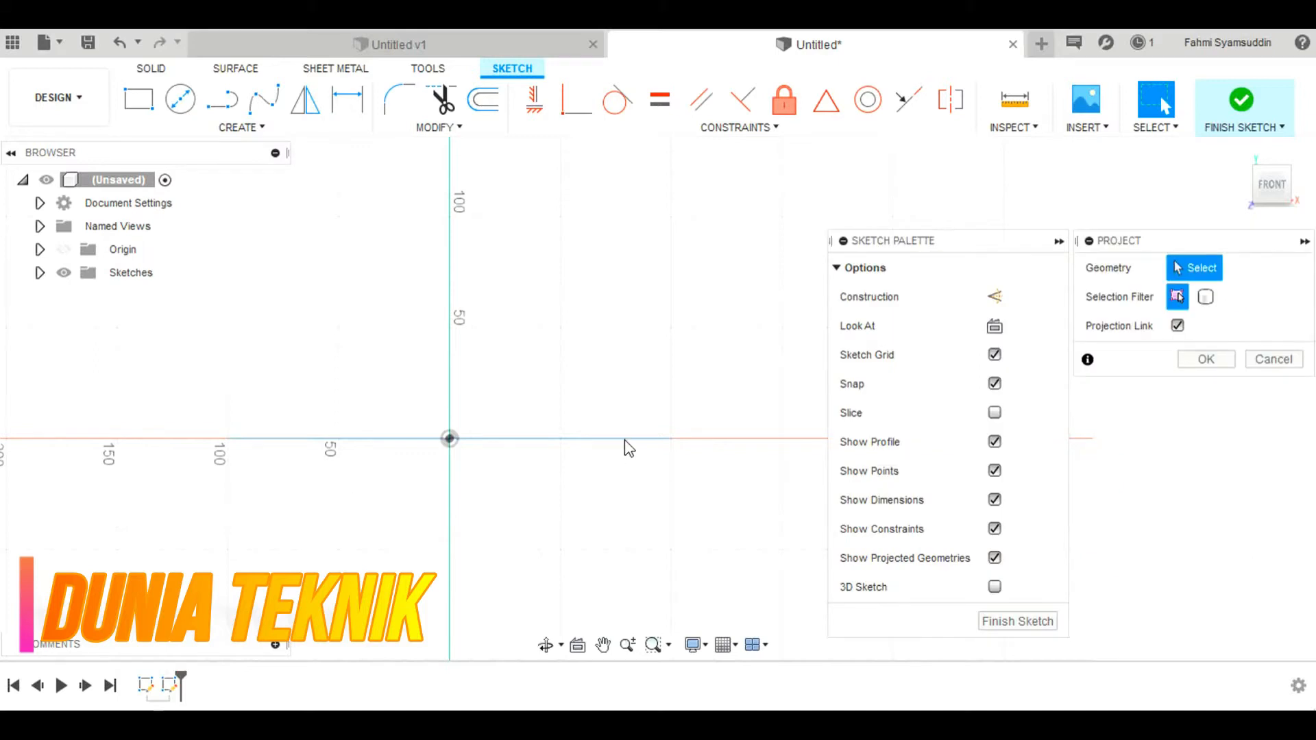
{"action": "left_click", "coordinate": [672, 440]}
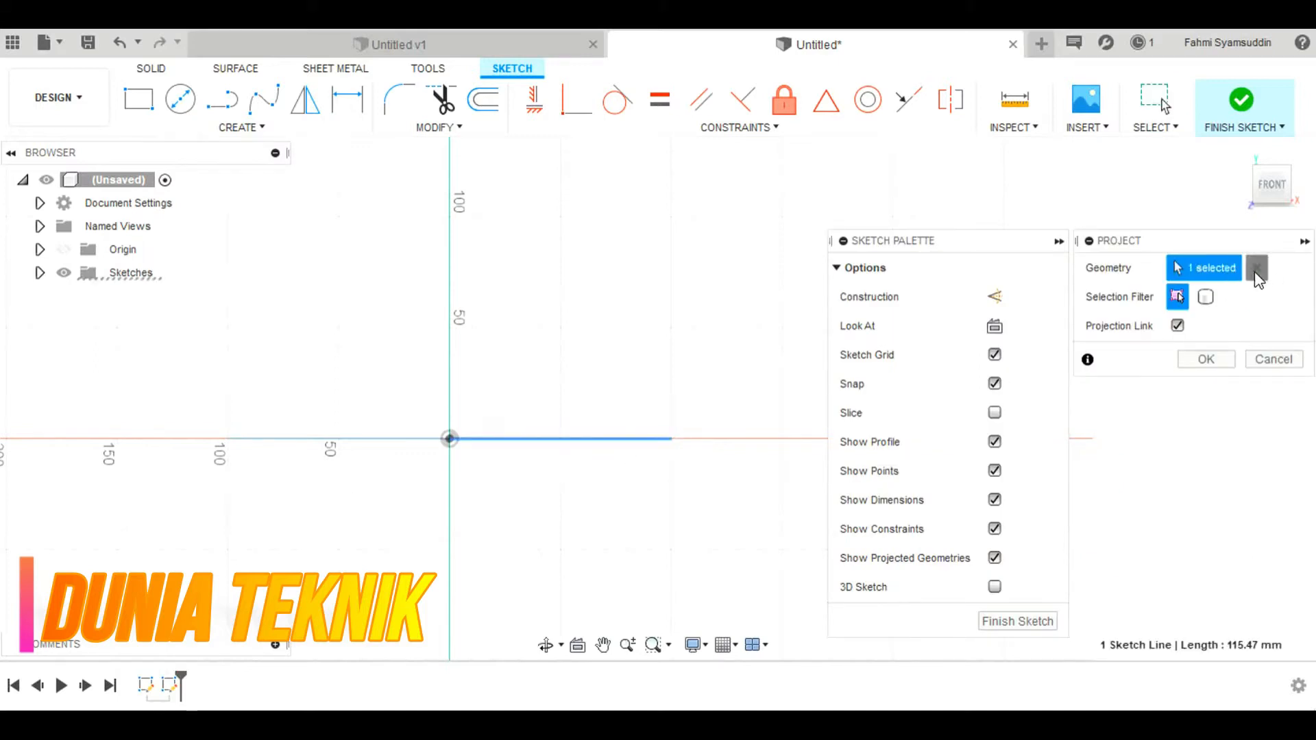
{"action": "left_click", "coordinate": [1257, 269]}
{"action": "left_click", "coordinate": [674, 440]}
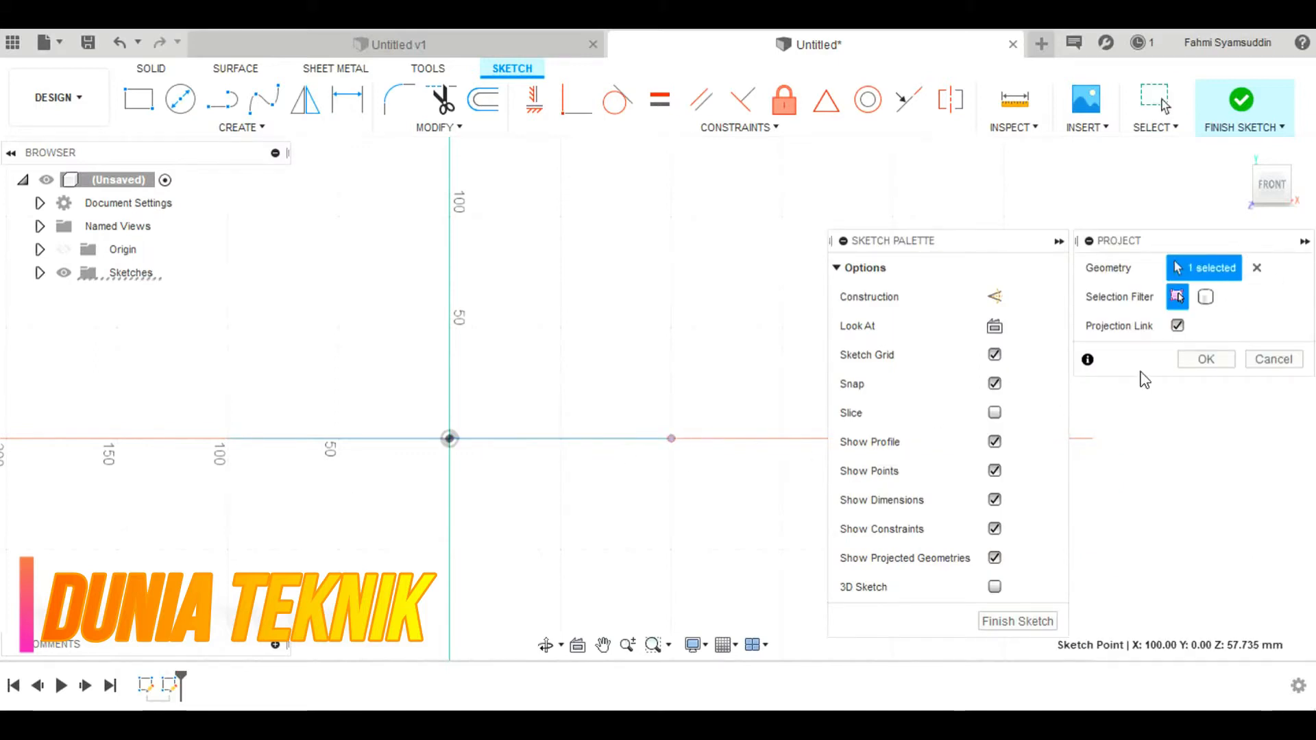
{"action": "left_click", "coordinate": [1205, 360]}
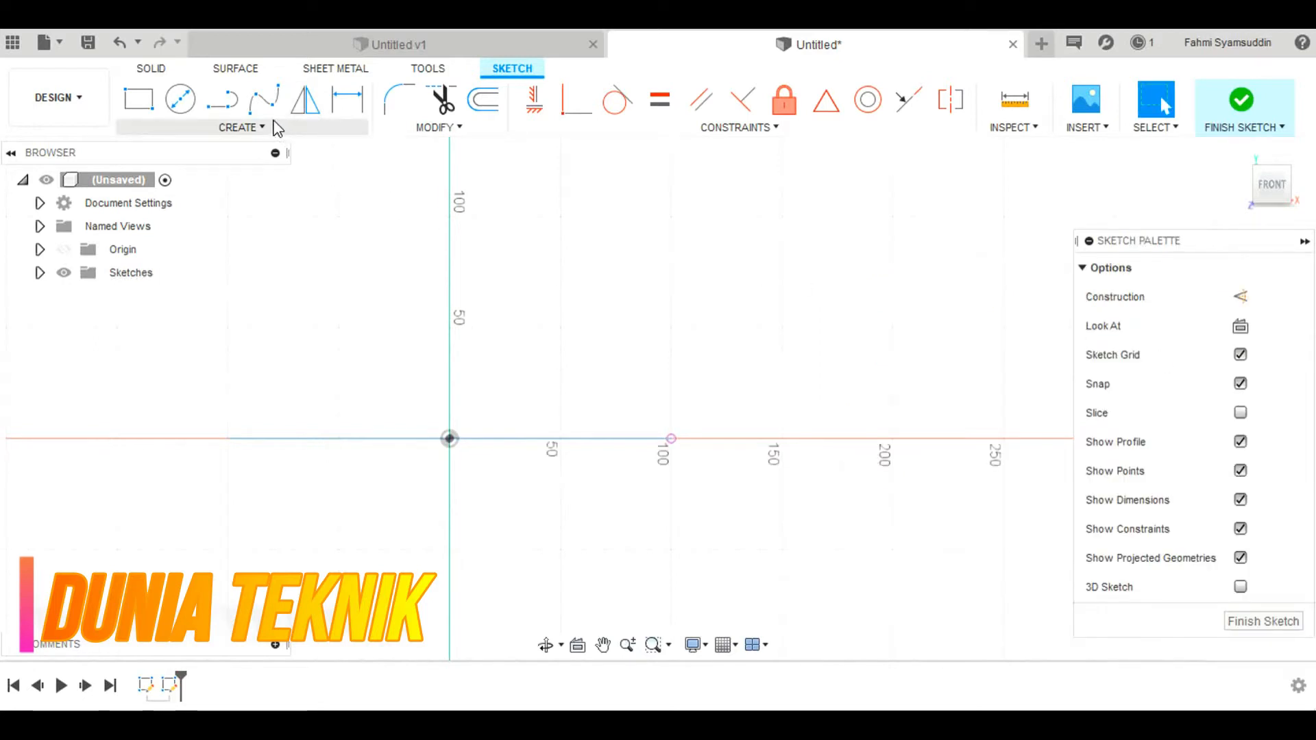
Draw a 3-point arc upward from the projected point with a 350 mm distance between its ends, bowing inward toward the vertical axis.
{"action": "left_click", "coordinate": [241, 129]}
{"action": "mouse_move", "coordinate": [259, 218]}
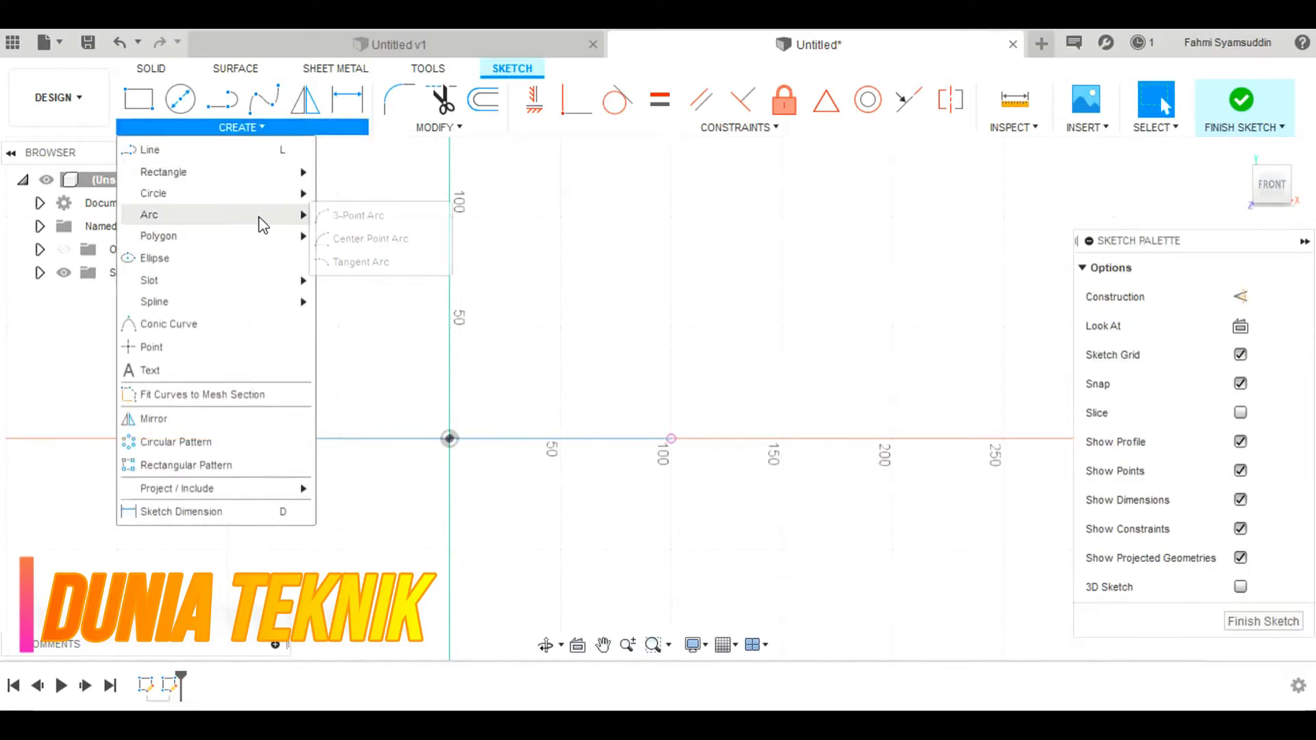
{"action": "left_click", "coordinate": [357, 216]}
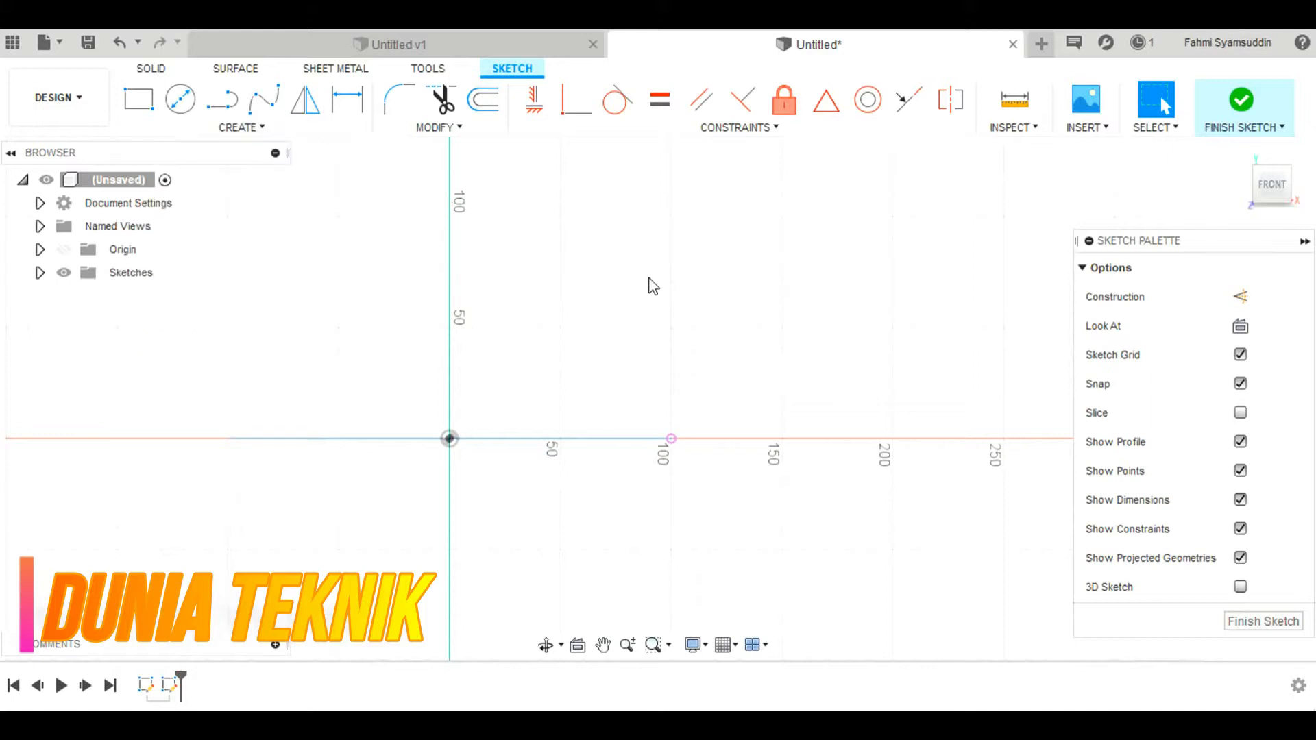
{"action": "left_click", "coordinate": [672, 439]}
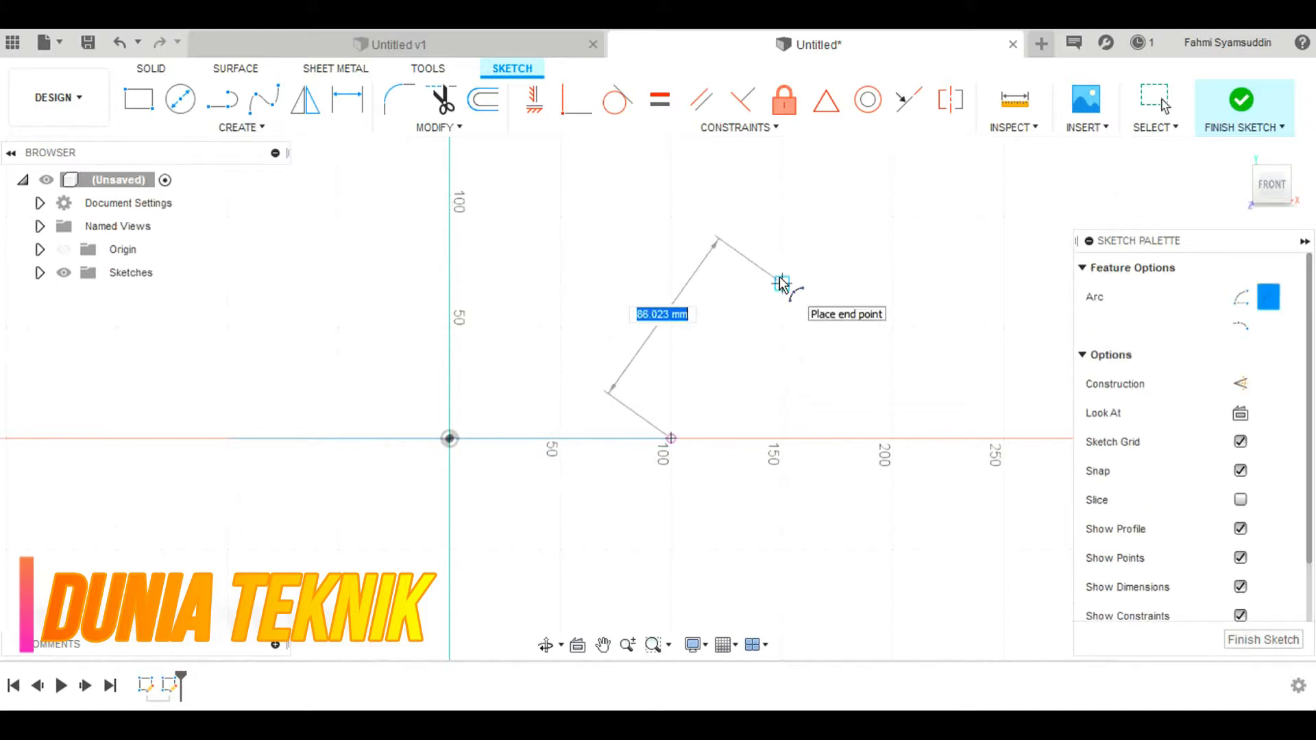
{"action": "scroll", "coordinate": [787, 288], "scroll_direction": "down", "scroll_amount": 3}
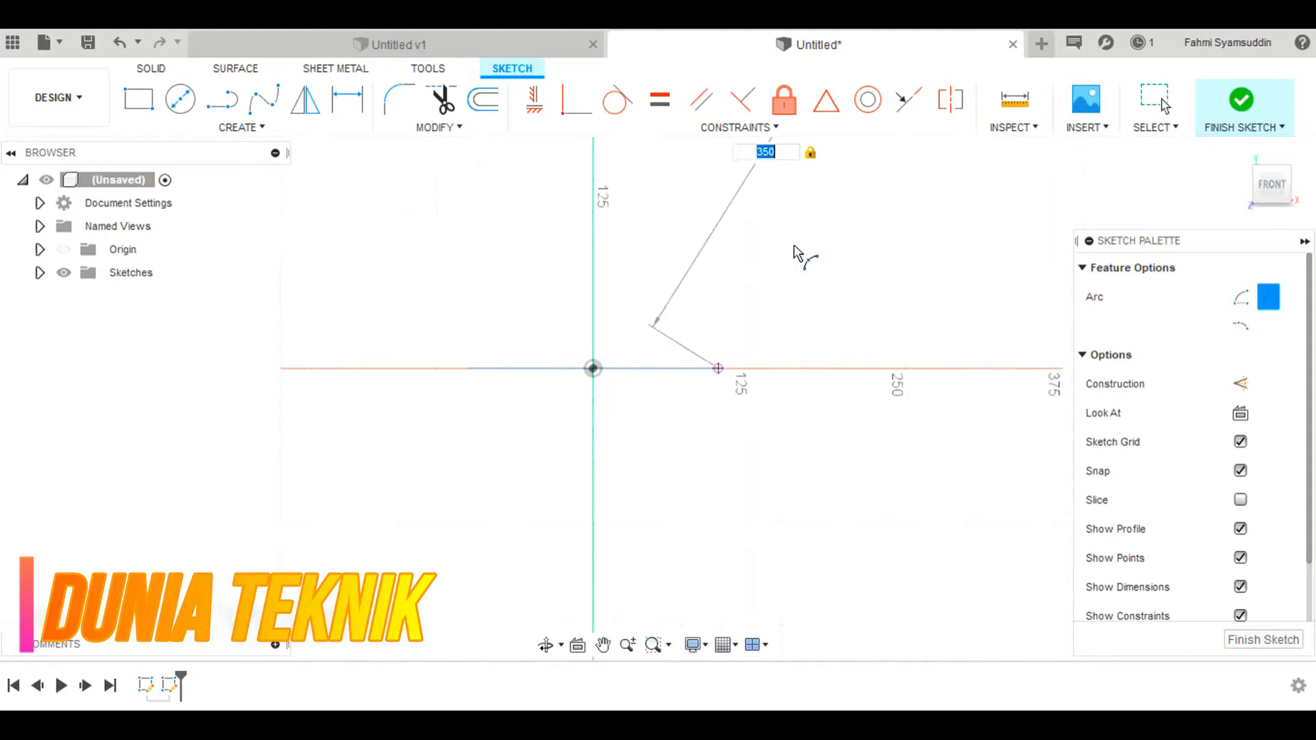
{"action": "middle_click_drag", "start_coordinate": [800, 256], "coordinate": [738, 361]}
{"action": "scroll", "coordinate": [772, 268], "scroll_direction": "down", "scroll_amount": 2}
{"action": "middle_click_drag", "start_coordinate": [751, 301], "coordinate": [693, 415]}
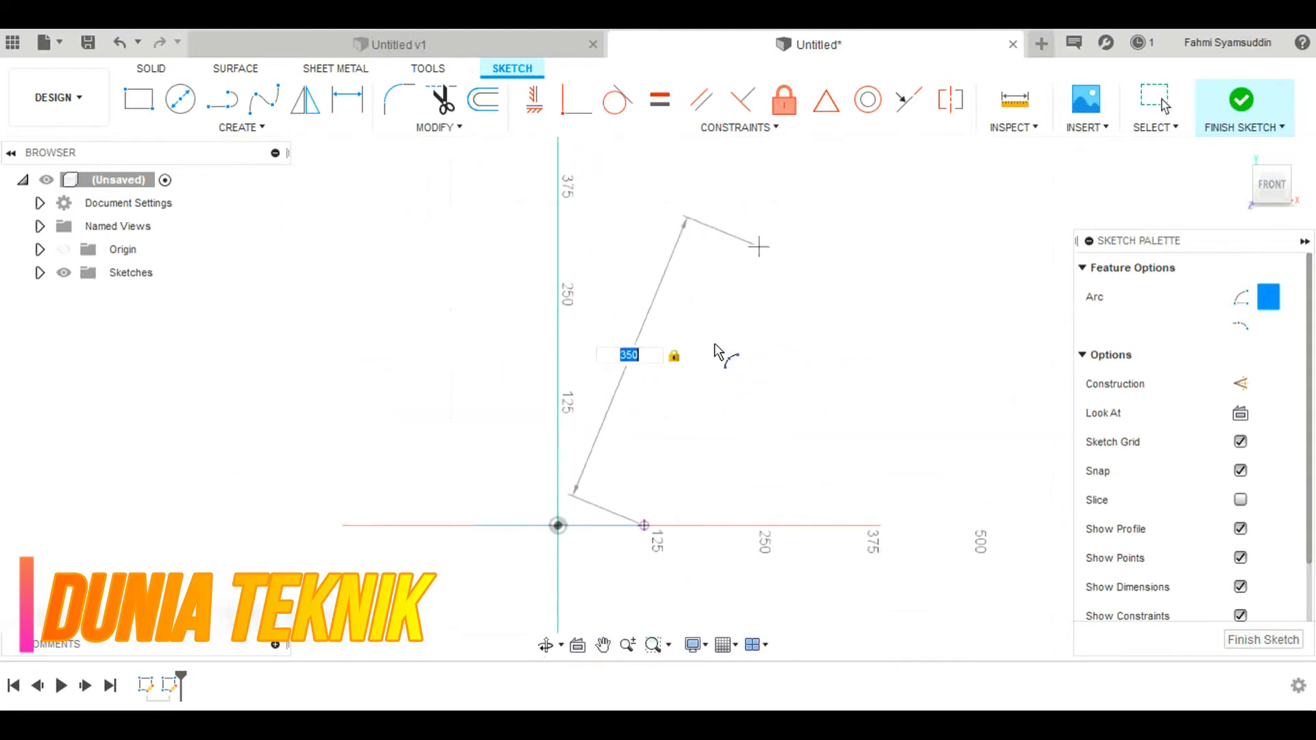
{"action": "left_click", "coordinate": [708, 232]}
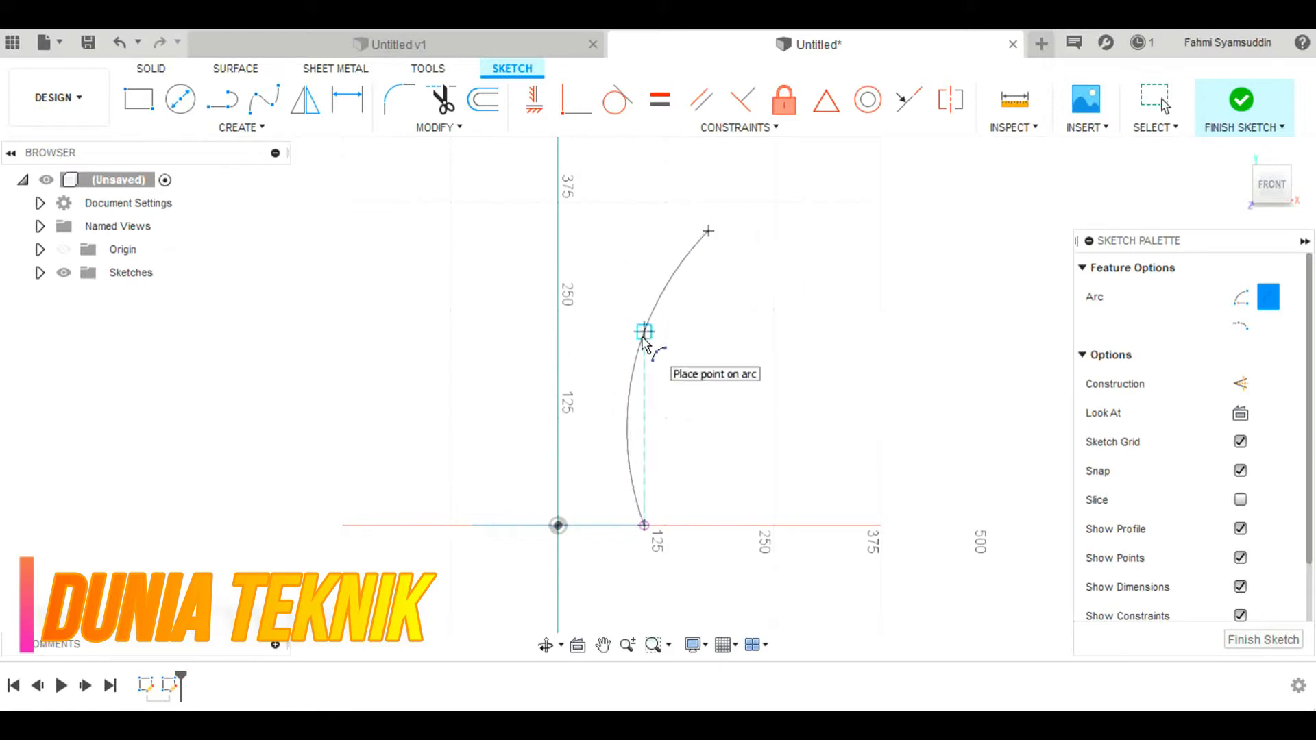
{"action": "left_click", "coordinate": [644, 334]}
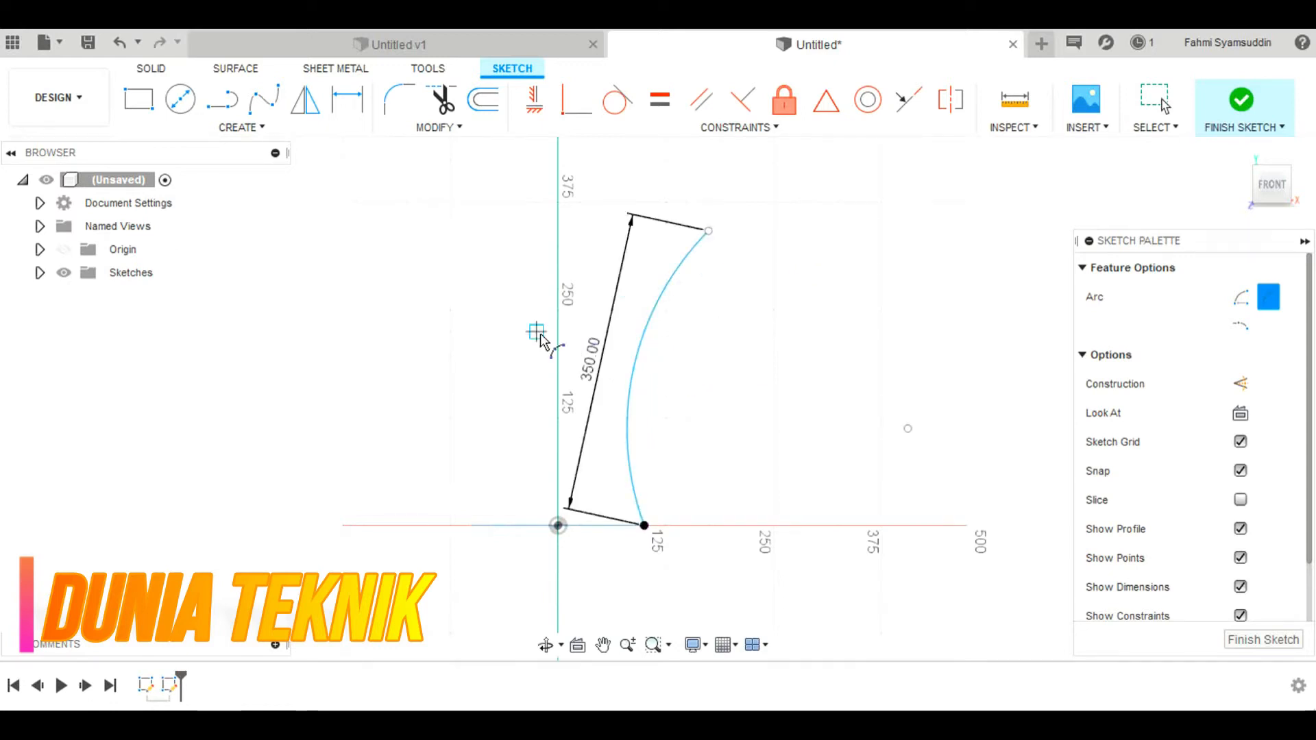
Draw a vertical line from the origin up to about the height of the arc's upper end.
{"action": "left_click", "coordinate": [222, 100]}
{"action": "left_click", "coordinate": [558, 526]}
{"action": "left_click", "coordinate": [558, 224]}
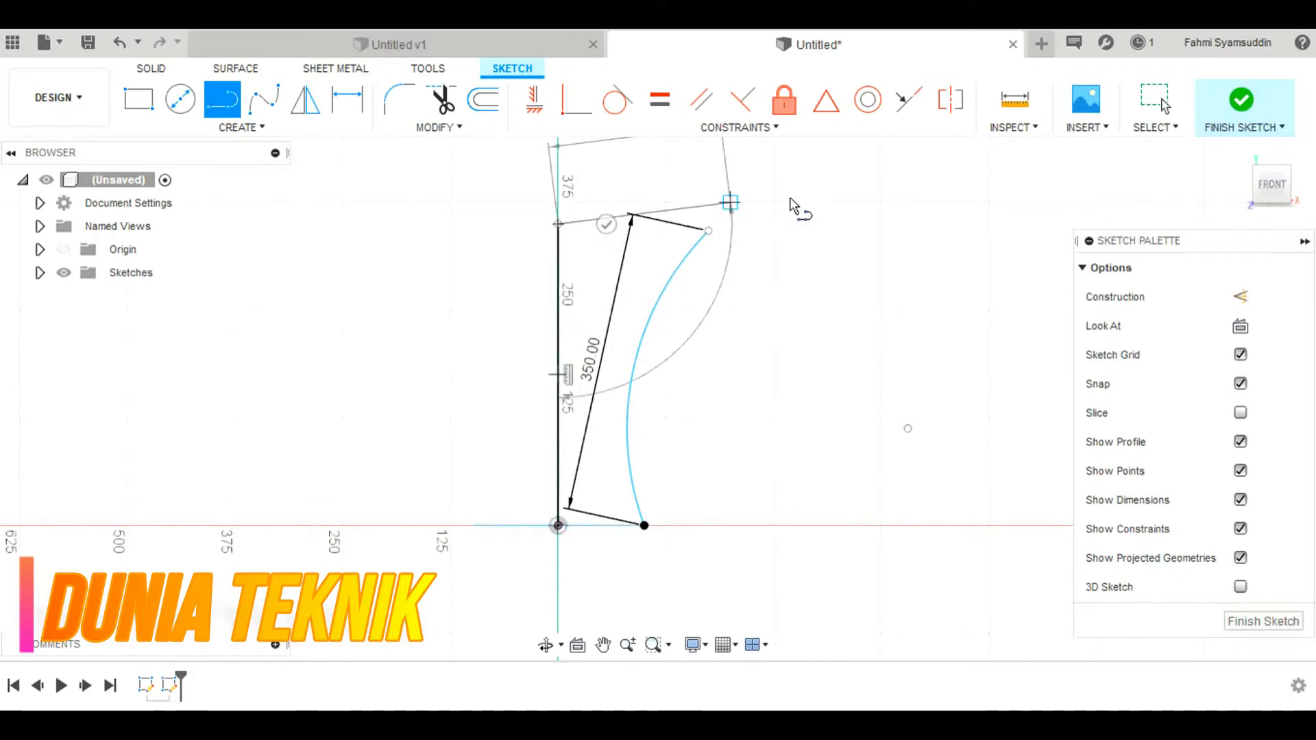
{"action": "key", "text": "Escape"}
Start a Sweep of type Path + Guide Rail with the hexagon as its profile.
{"action": "left_click", "coordinate": [167, 65]}
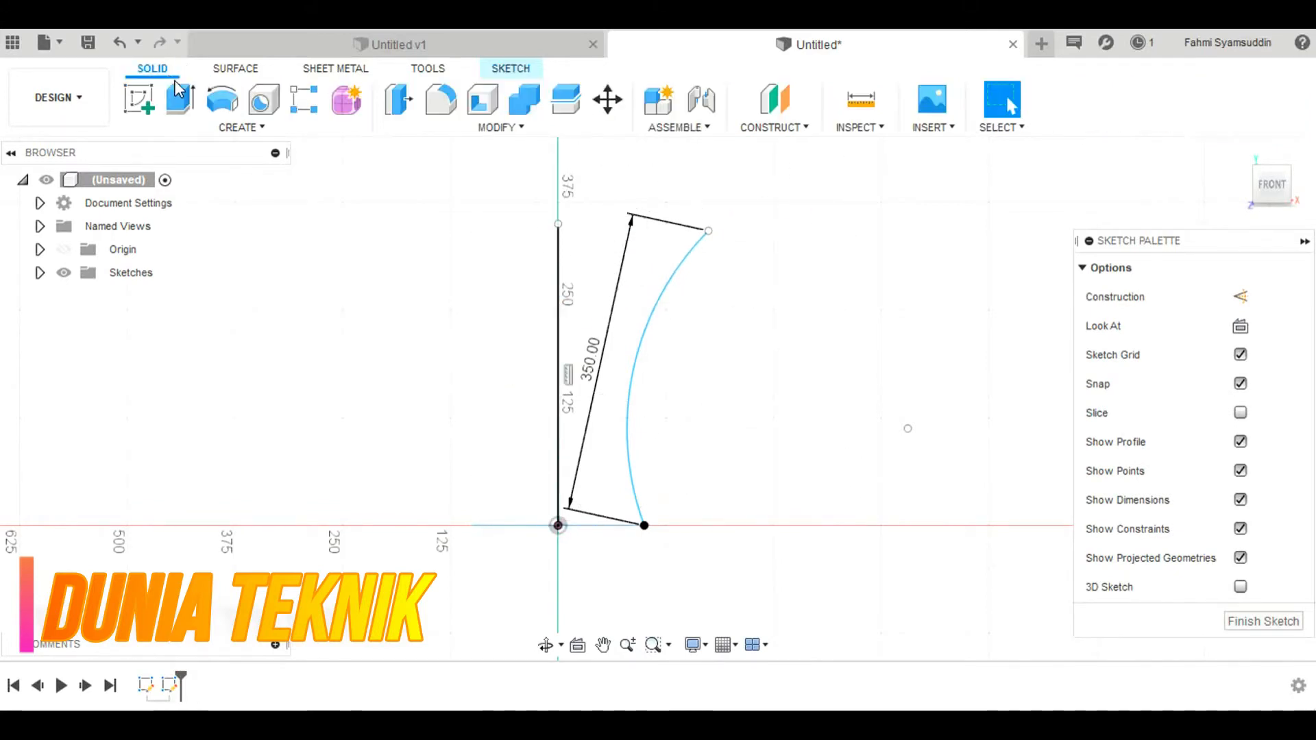
{"action": "left_click", "coordinate": [223, 130]}
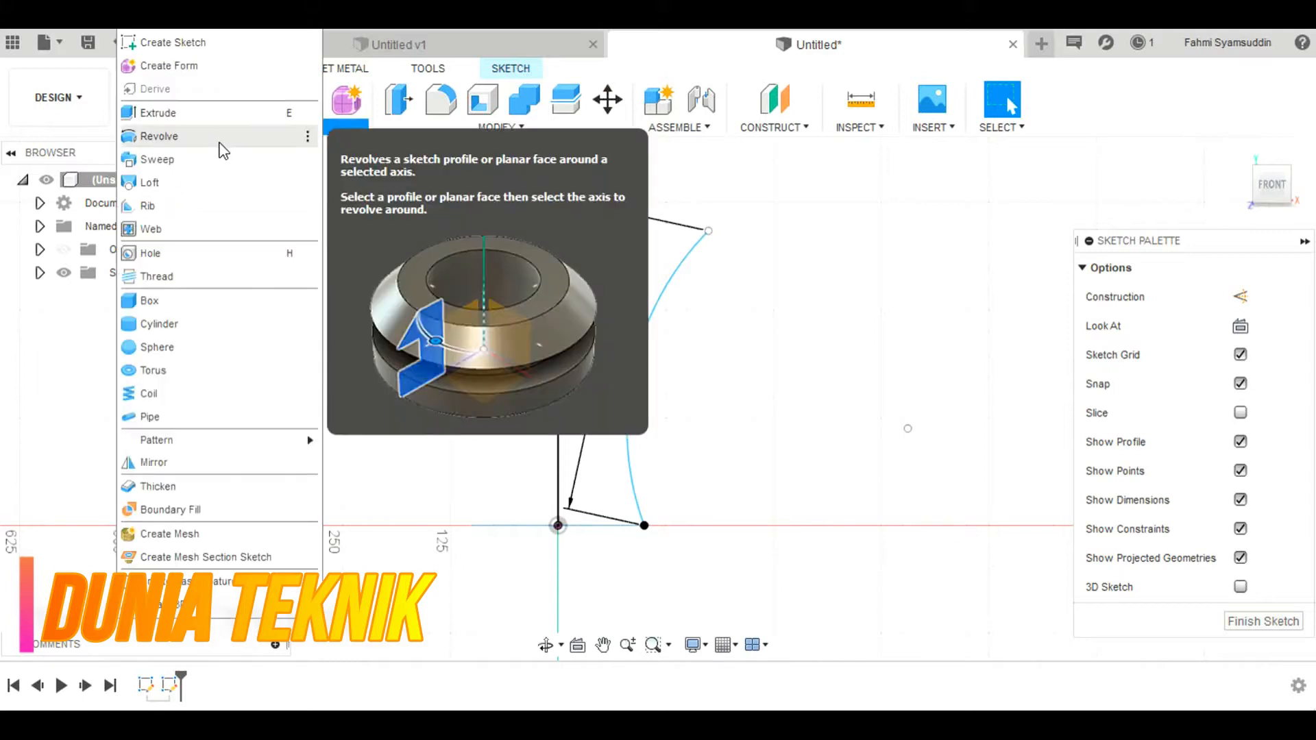
{"action": "left_click", "coordinate": [236, 161]}
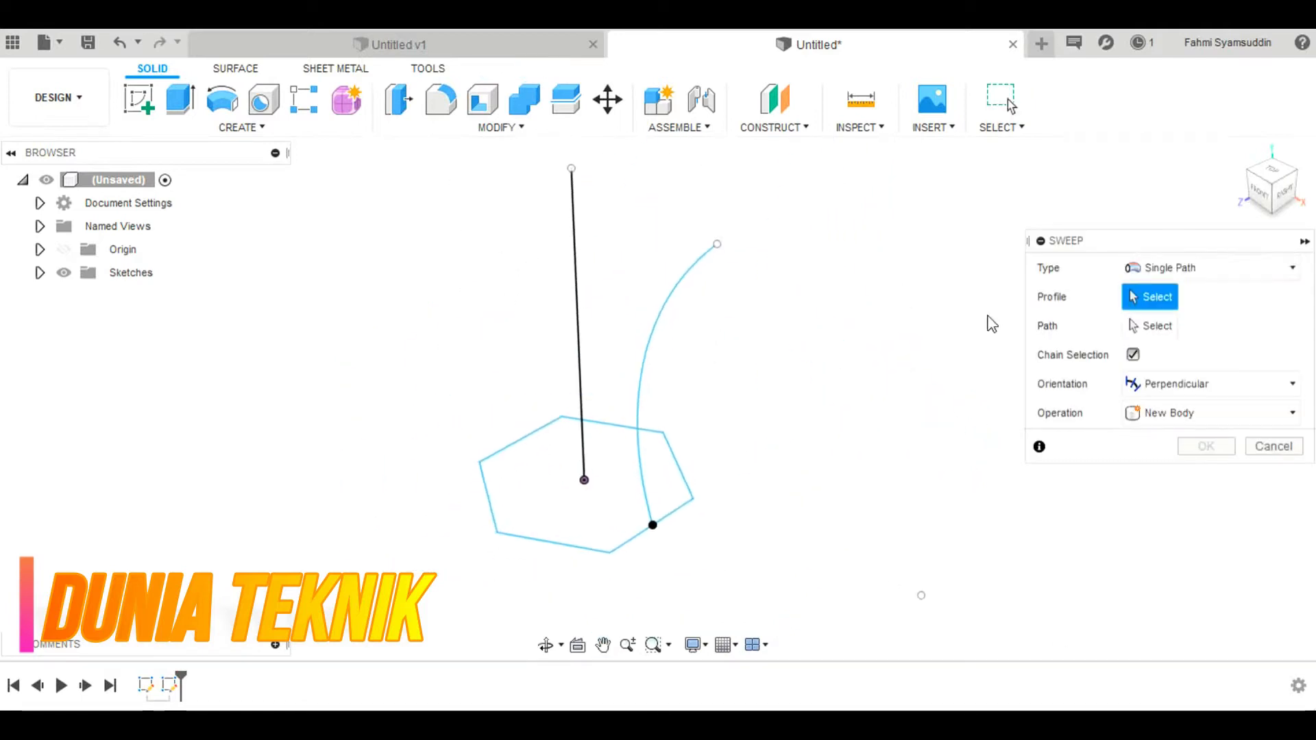
{"action": "left_click", "coordinate": [1172, 268]}
{"action": "left_click", "coordinate": [1176, 319]}
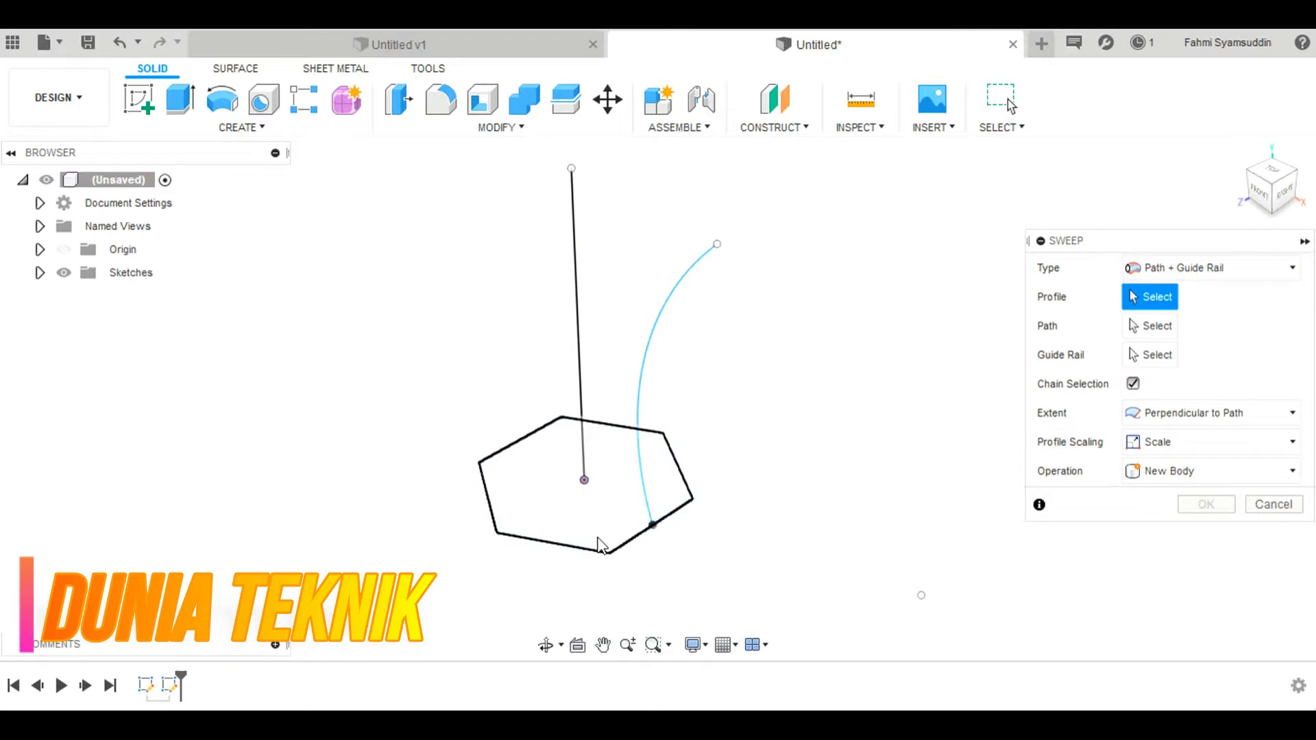
{"action": "left_click", "coordinate": [599, 555]}
Complete the sweep as a new body, using the vertical line as the path and the arc as the guide rail.
{"action": "left_click", "coordinate": [1152, 326]}
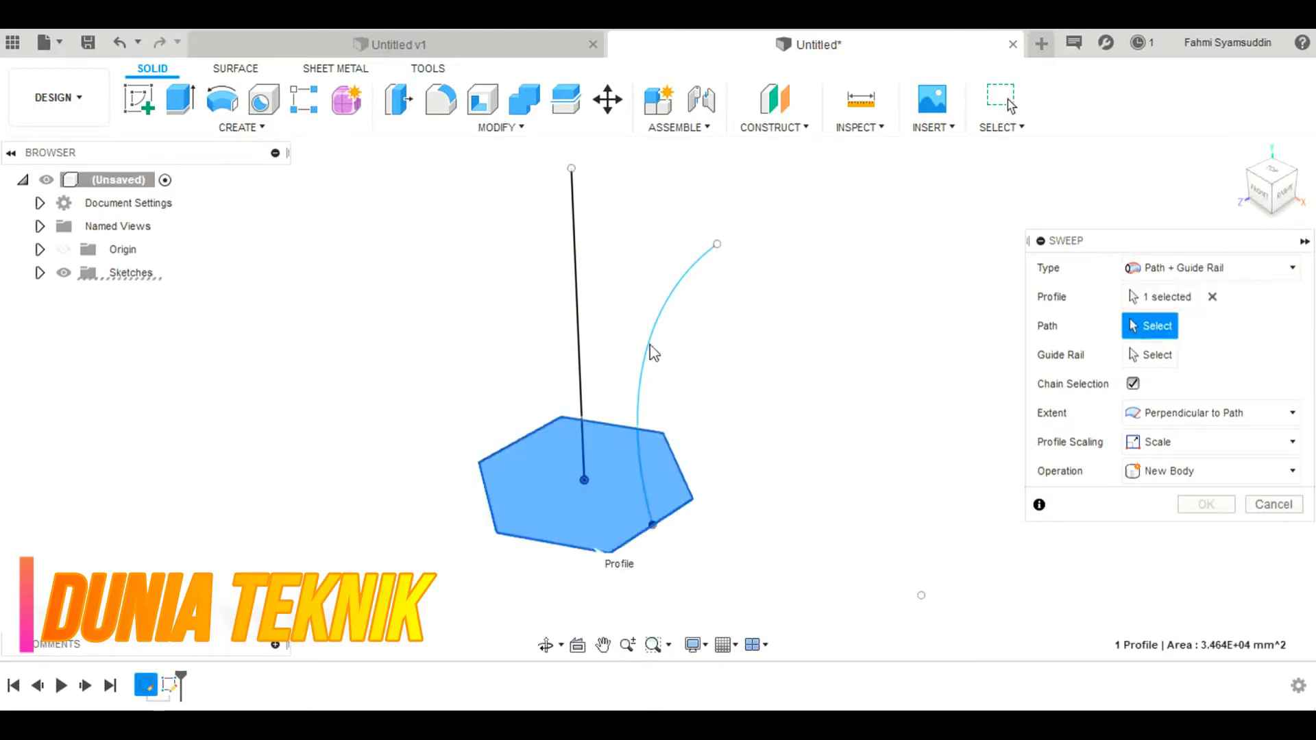
{"action": "left_click", "coordinate": [587, 368]}
{"action": "left_click", "coordinate": [1155, 355]}
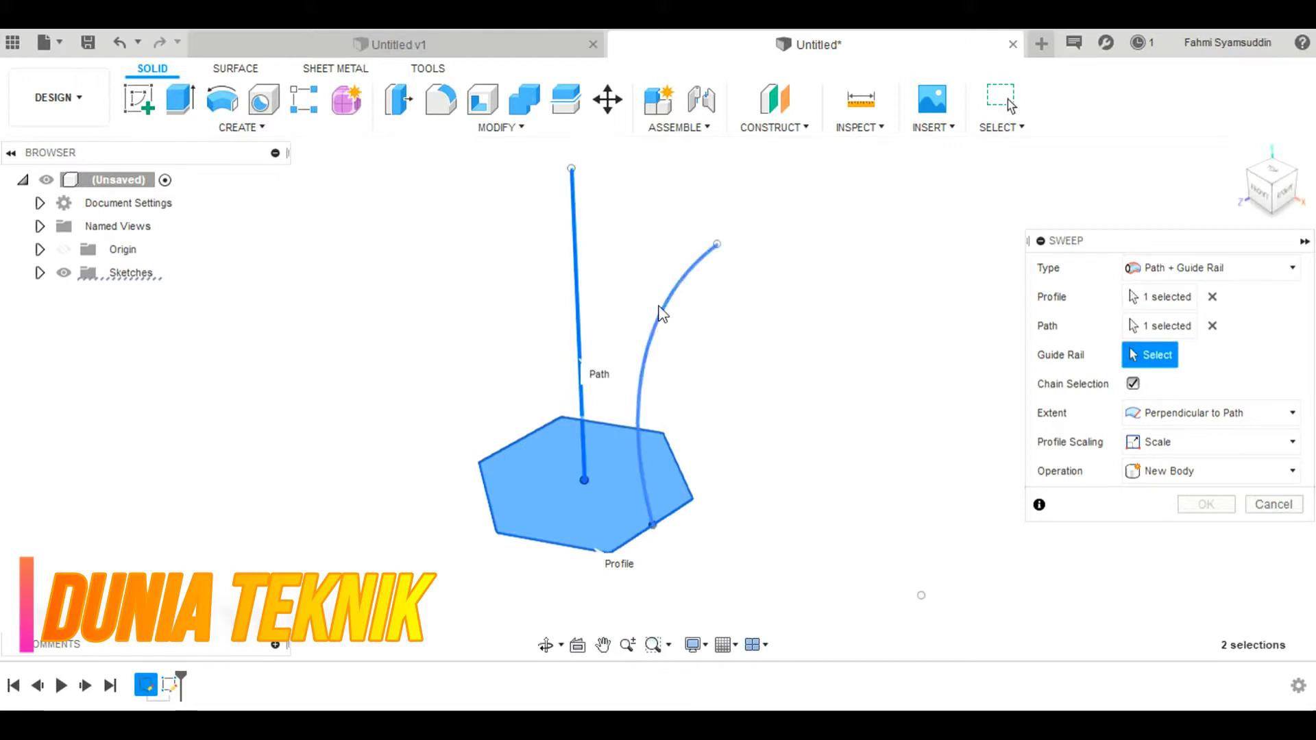
{"action": "left_click", "coordinate": [698, 304]}
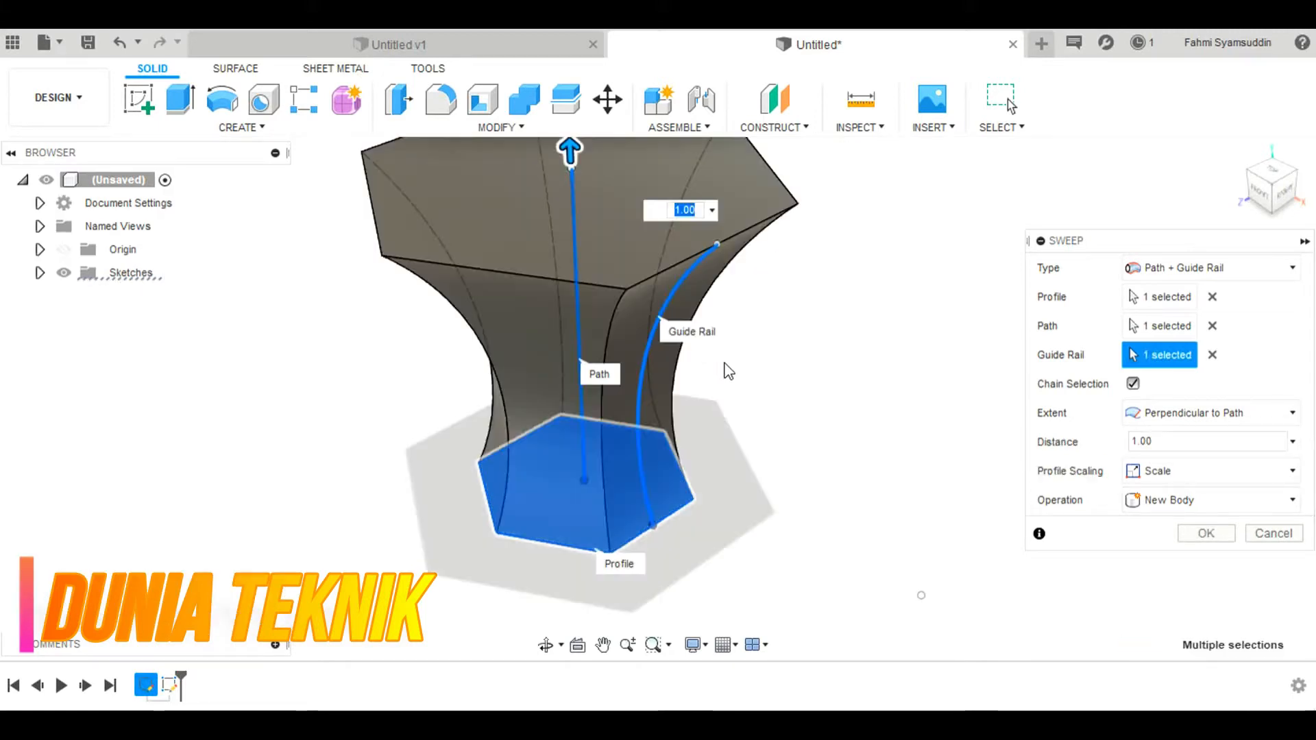
{"action": "scroll", "coordinate": [729, 368], "scroll_direction": "down", "scroll_amount": 3}
{"action": "left_click", "coordinate": [1260, 196]}
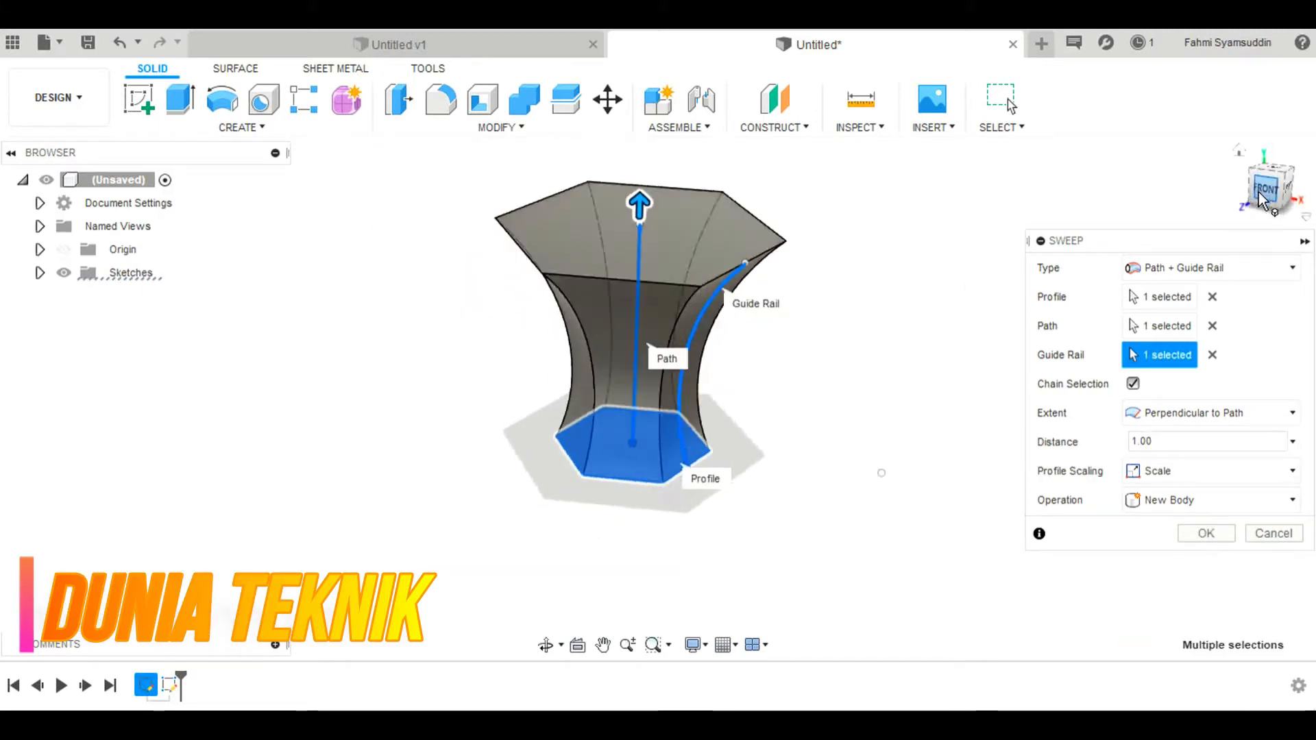
{"action": "left_click_drag", "start_coordinate": [1268, 189], "coordinate": [1258, 214]}
{"action": "left_click", "coordinate": [1218, 528]}
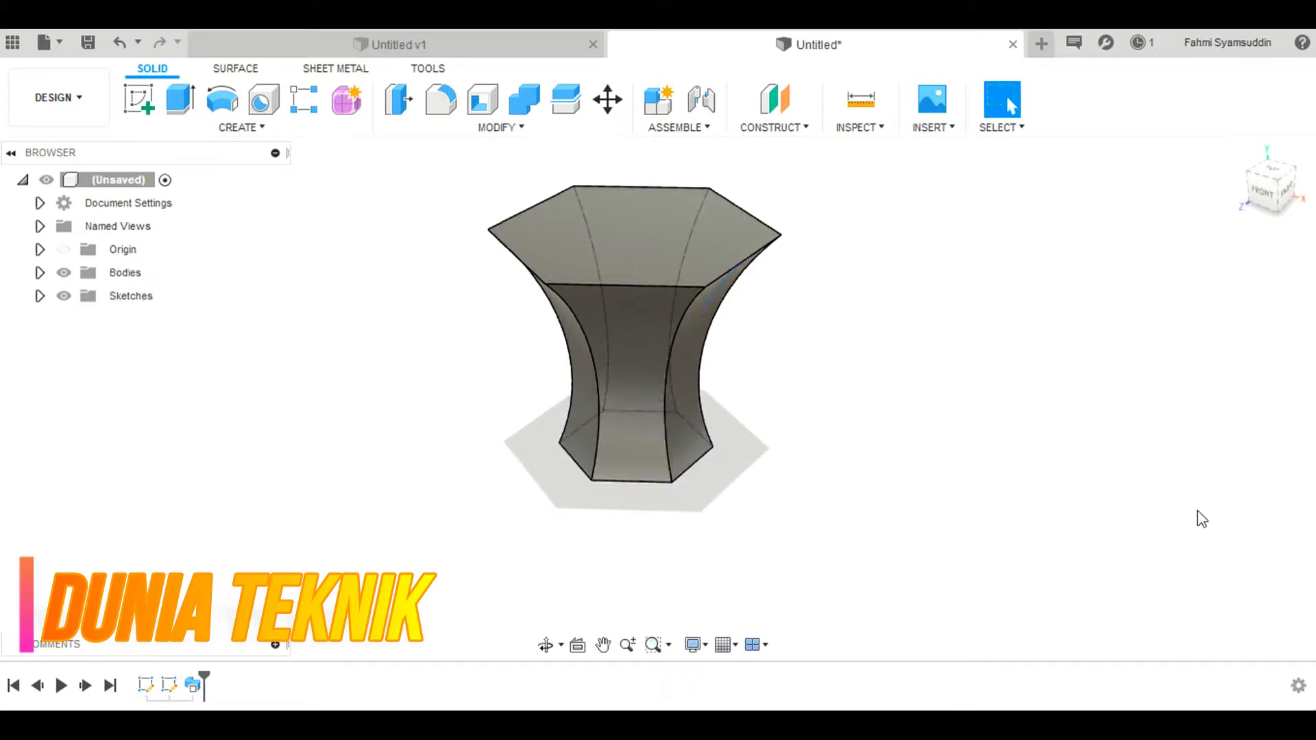
Extrude the swept body's top hexagonal face upward by 30 mm, joined to the body.
{"action": "left_click", "coordinate": [180, 100]}
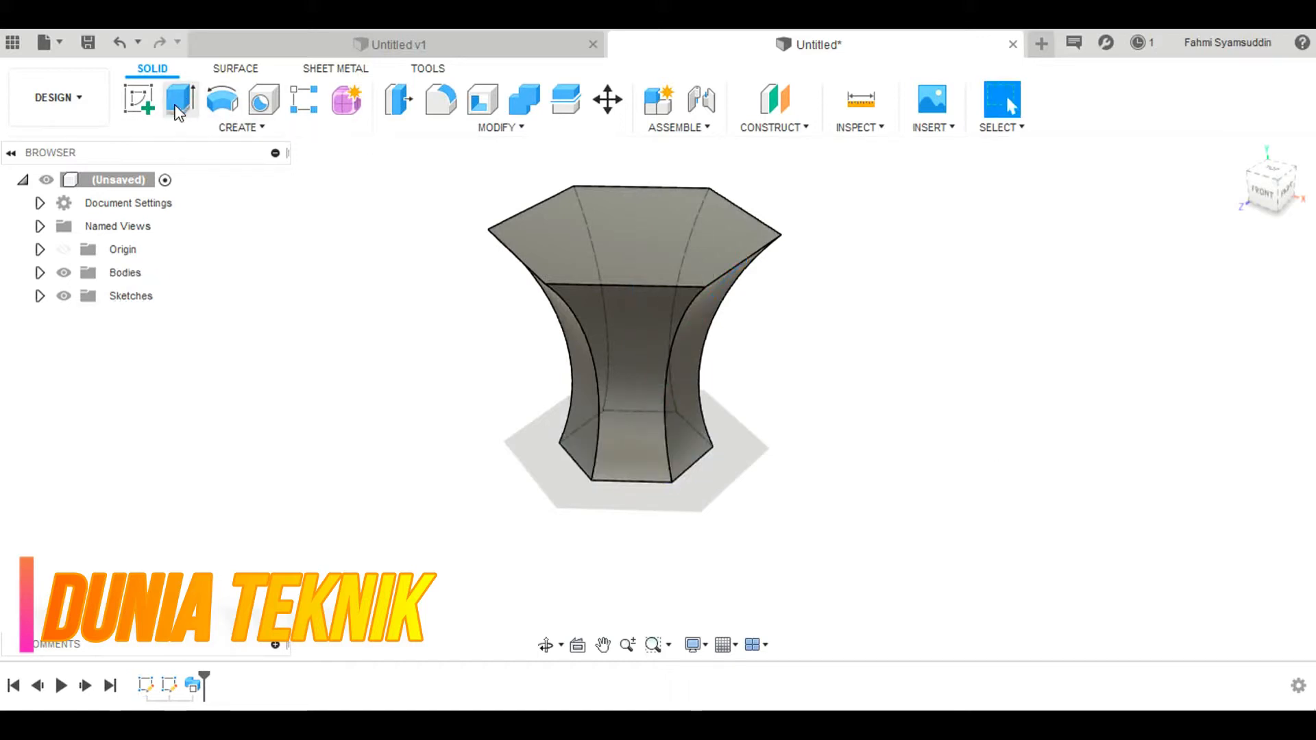
{"action": "left_click", "coordinate": [621, 253]}
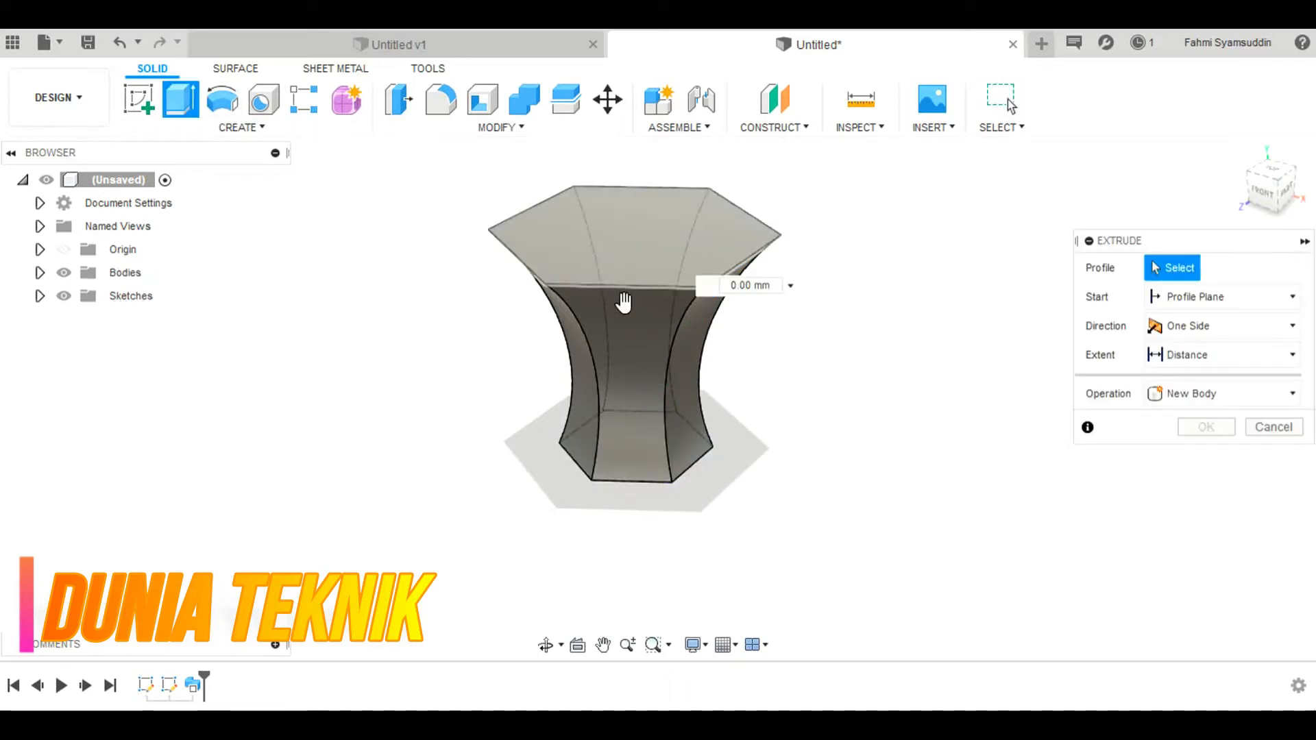
{"action": "left_click", "coordinate": [625, 264]}
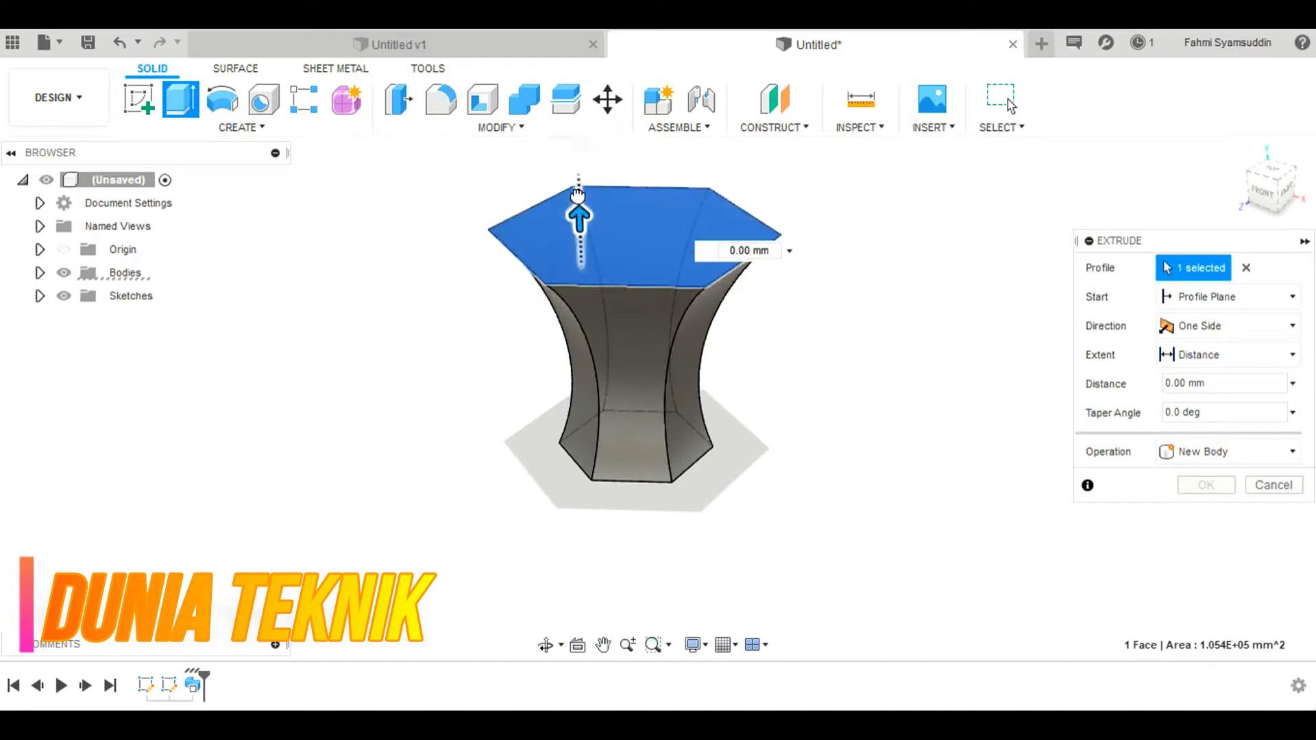
{"action": "left_click_drag", "start_coordinate": [579, 189], "coordinate": [580, 182]}
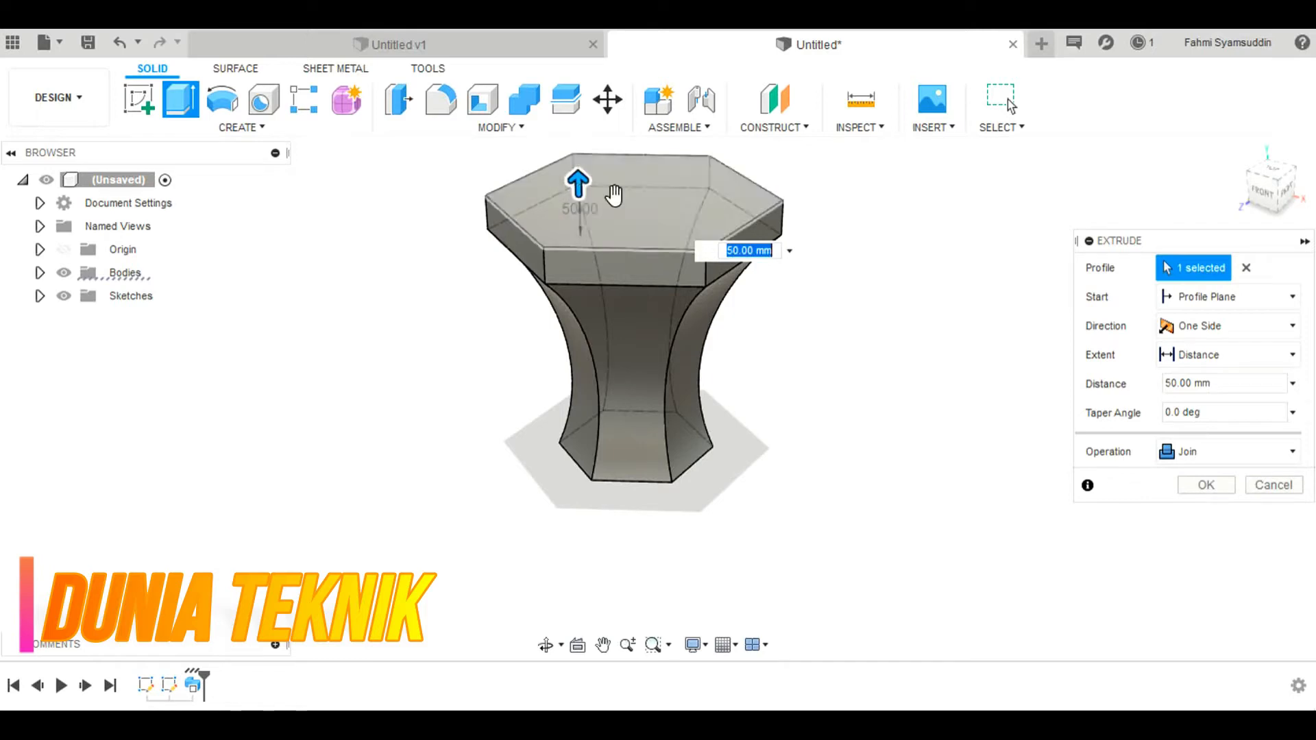
{"action": "type", "text": "20"}
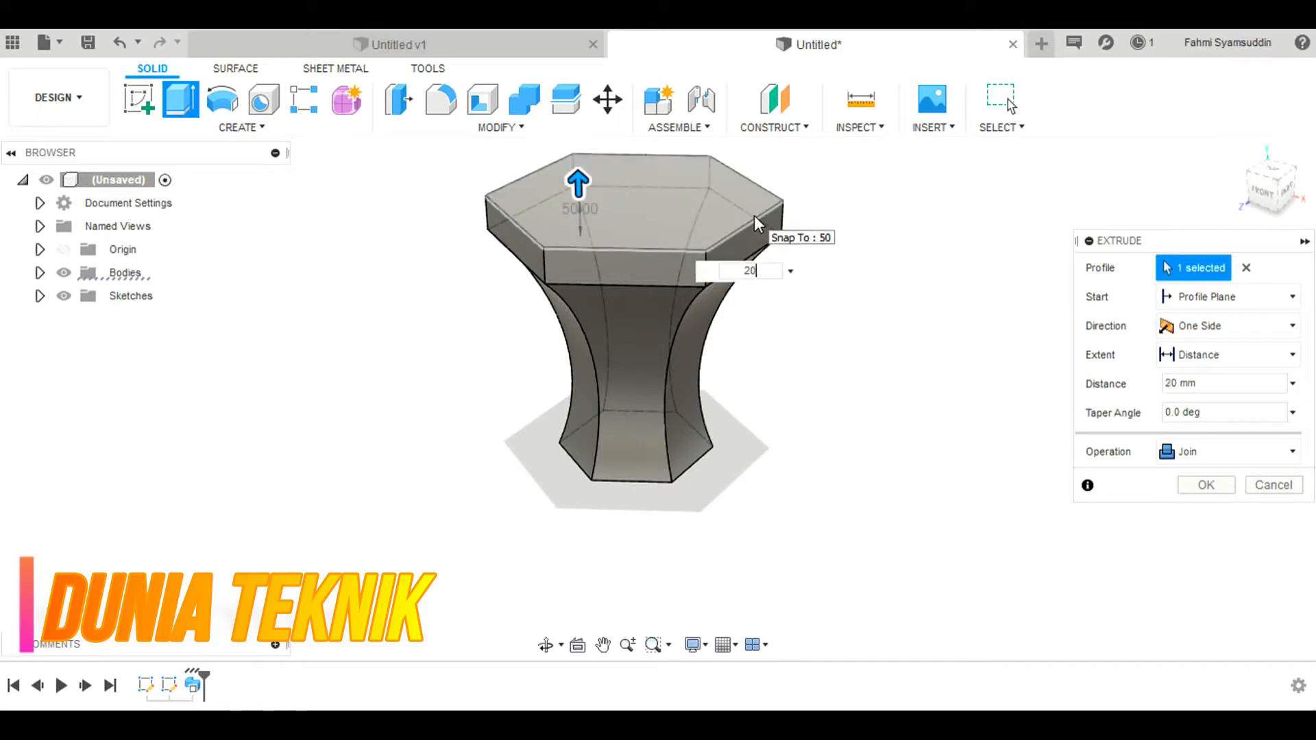
{"action": "key", "text": "BackSpace"}
{"action": "key", "text": "BackSpace"}
{"action": "type", "text": "30"}
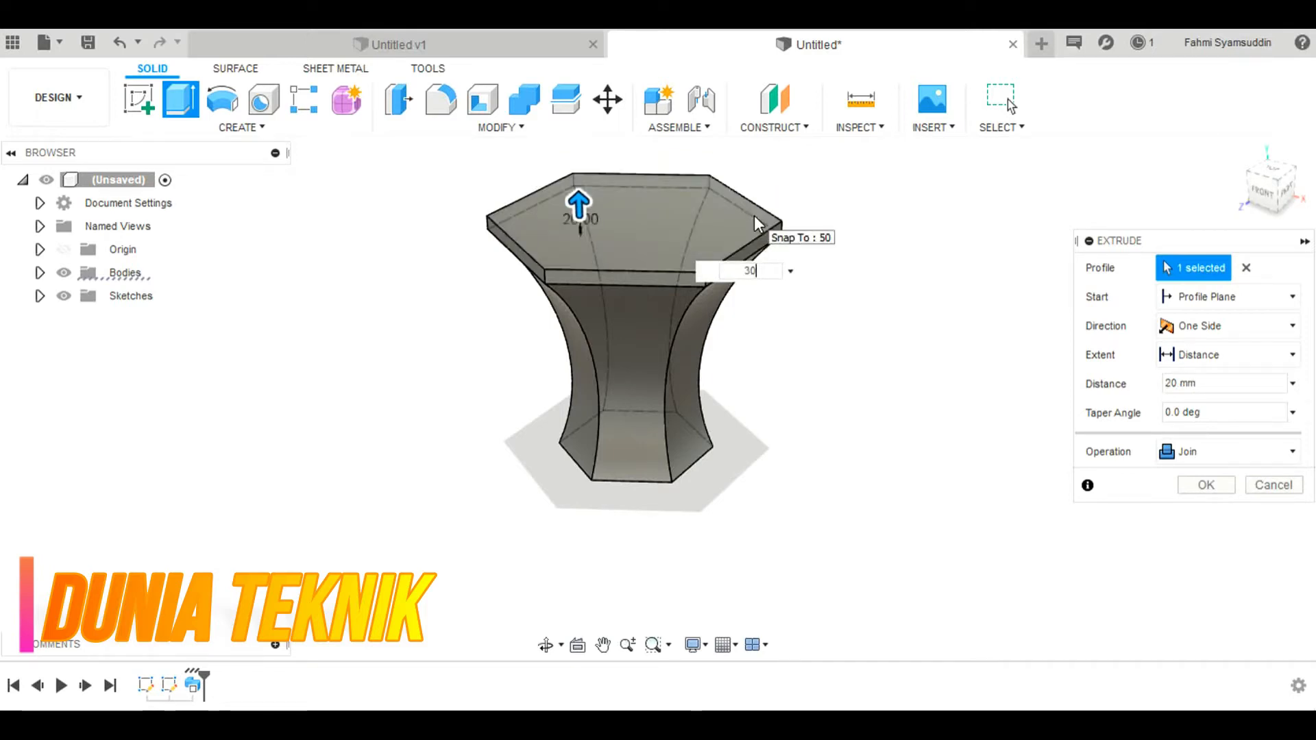
{"action": "key", "text": "Return"}
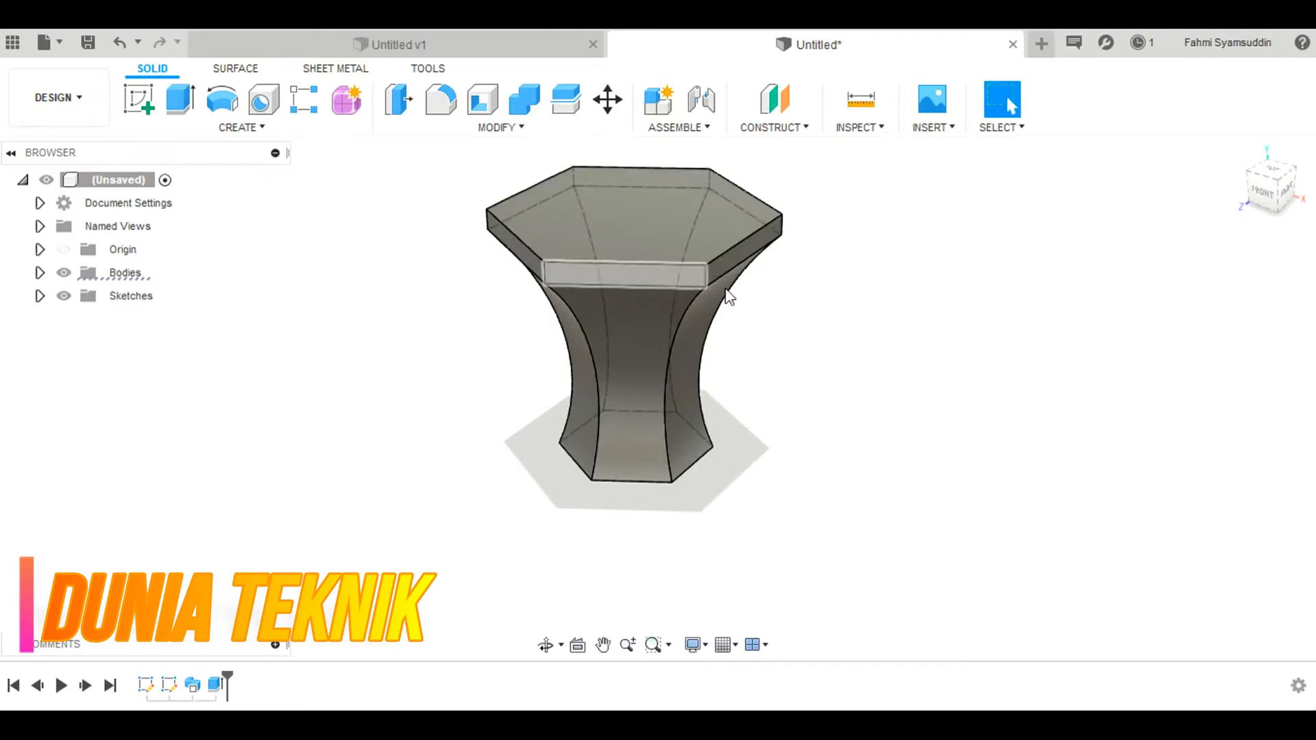
Create a new sketch on the front origin plane through the middle of the stool body.
{"action": "scroll", "coordinate": [1069, 246], "scroll_direction": "down", "scroll_amount": 2}
{"action": "middle_click_drag", "start_coordinate": [893, 338], "coordinate": [795, 431]}
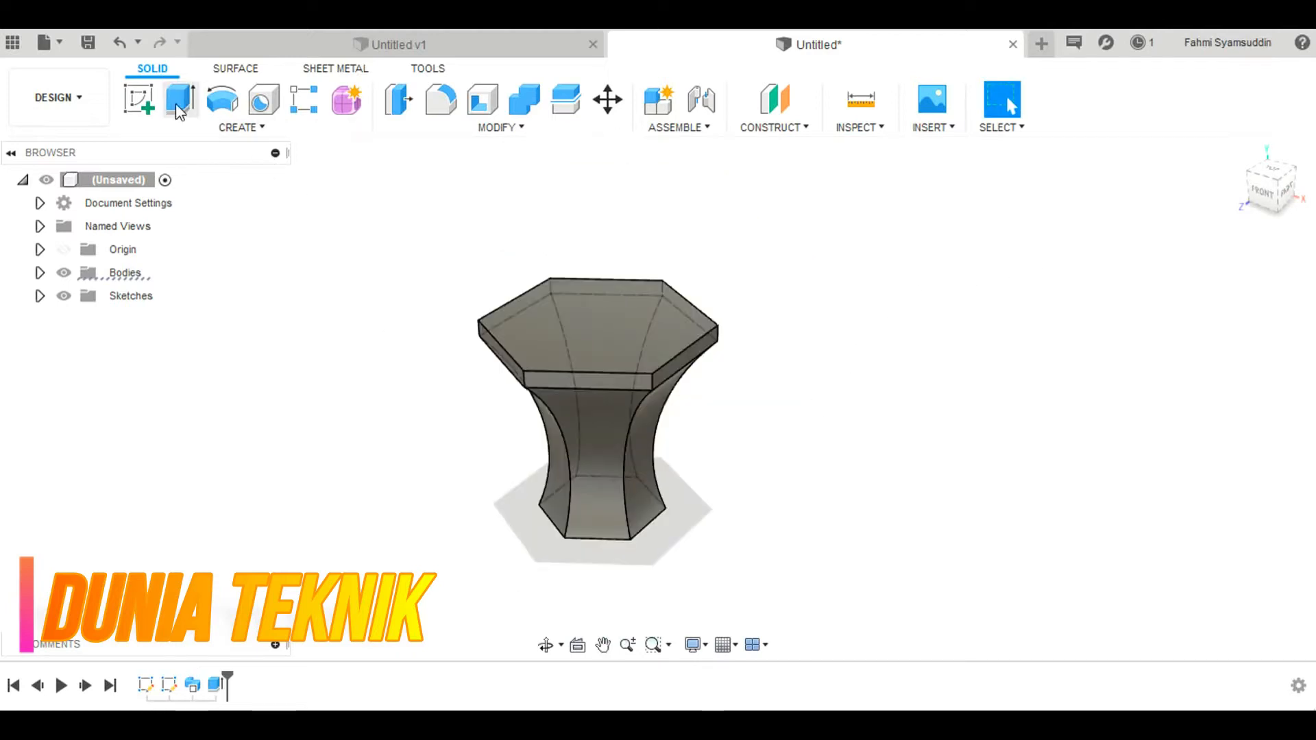
{"action": "left_click", "coordinate": [139, 99]}
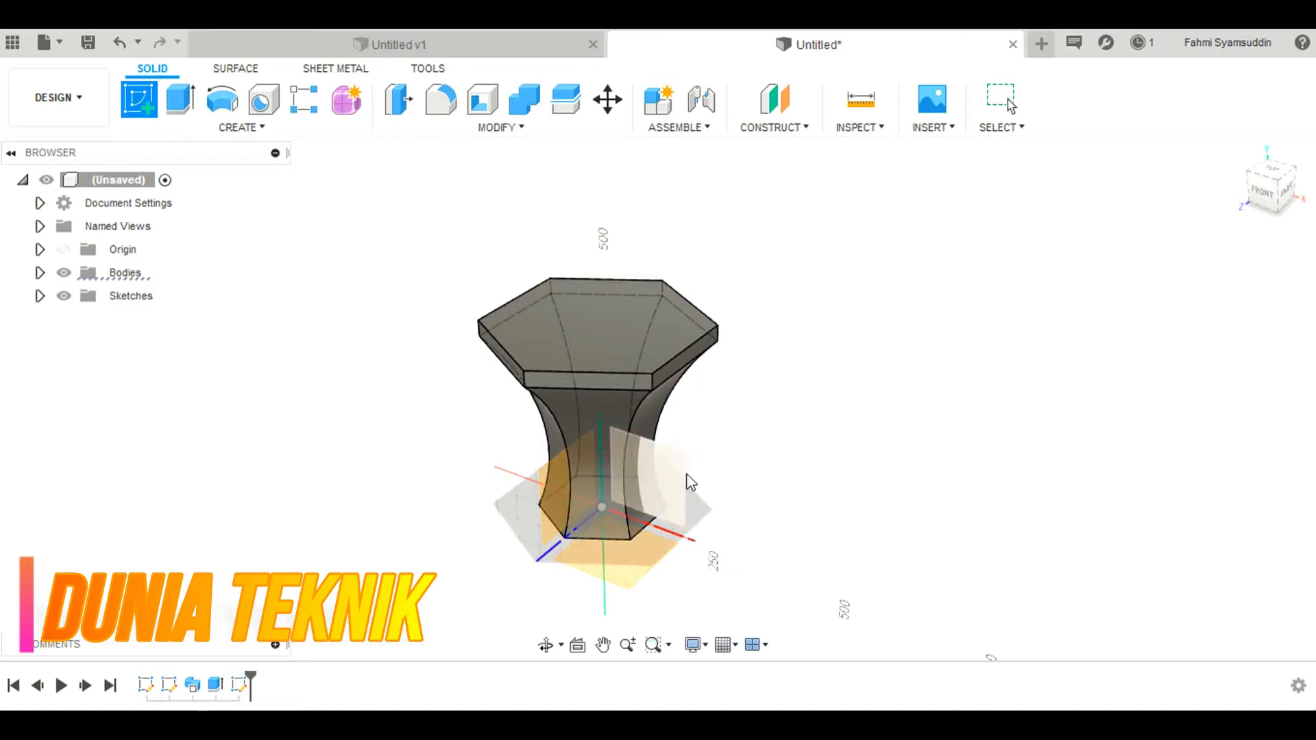
{"action": "left_click", "coordinate": [691, 480]}
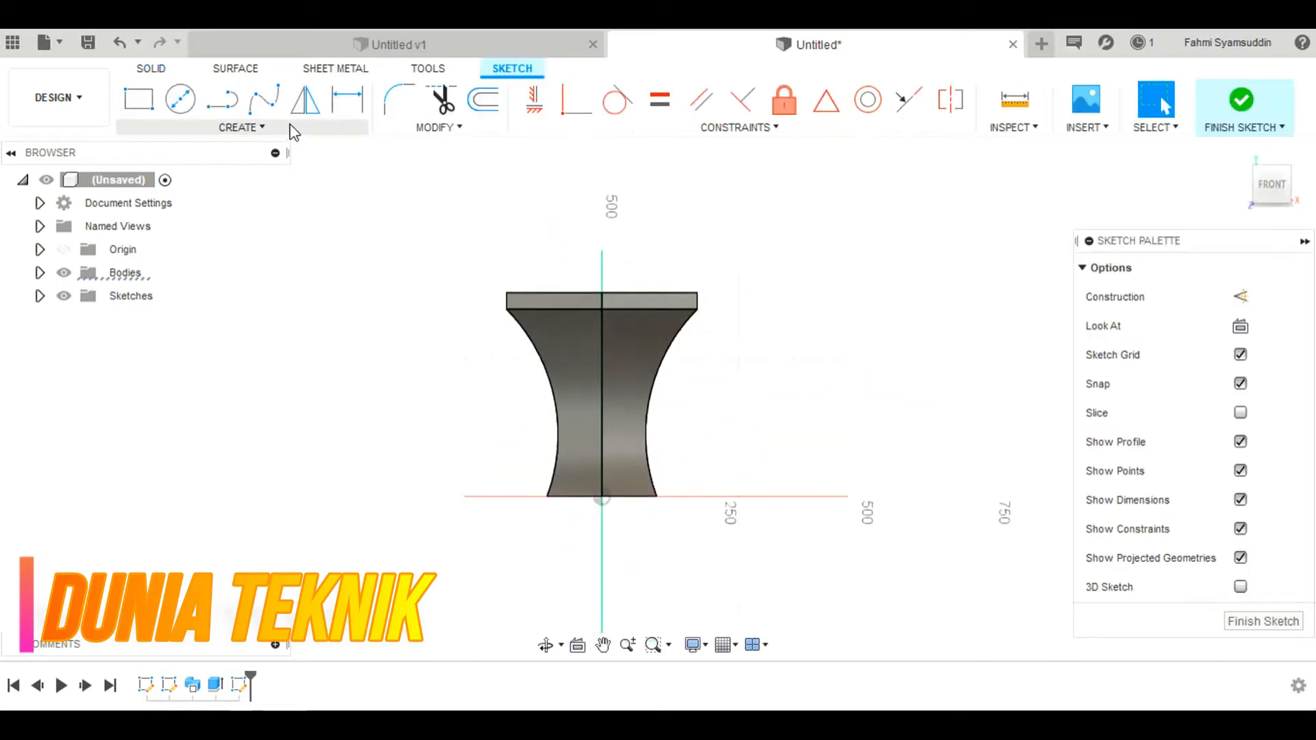
Project the center vertex of the body's top edge into the sketch.
{"action": "left_click", "coordinate": [237, 129]}
{"action": "left_click", "coordinate": [350, 215]}
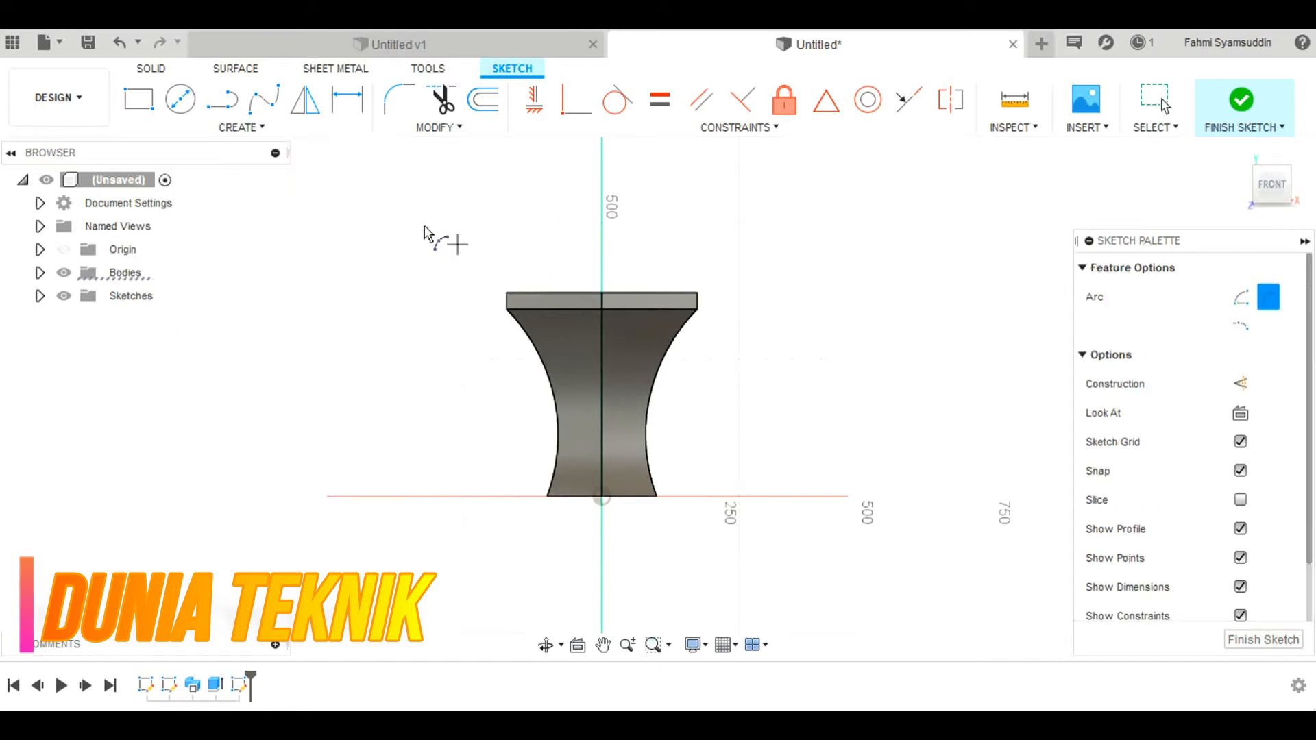
{"action": "left_click", "coordinate": [292, 130]}
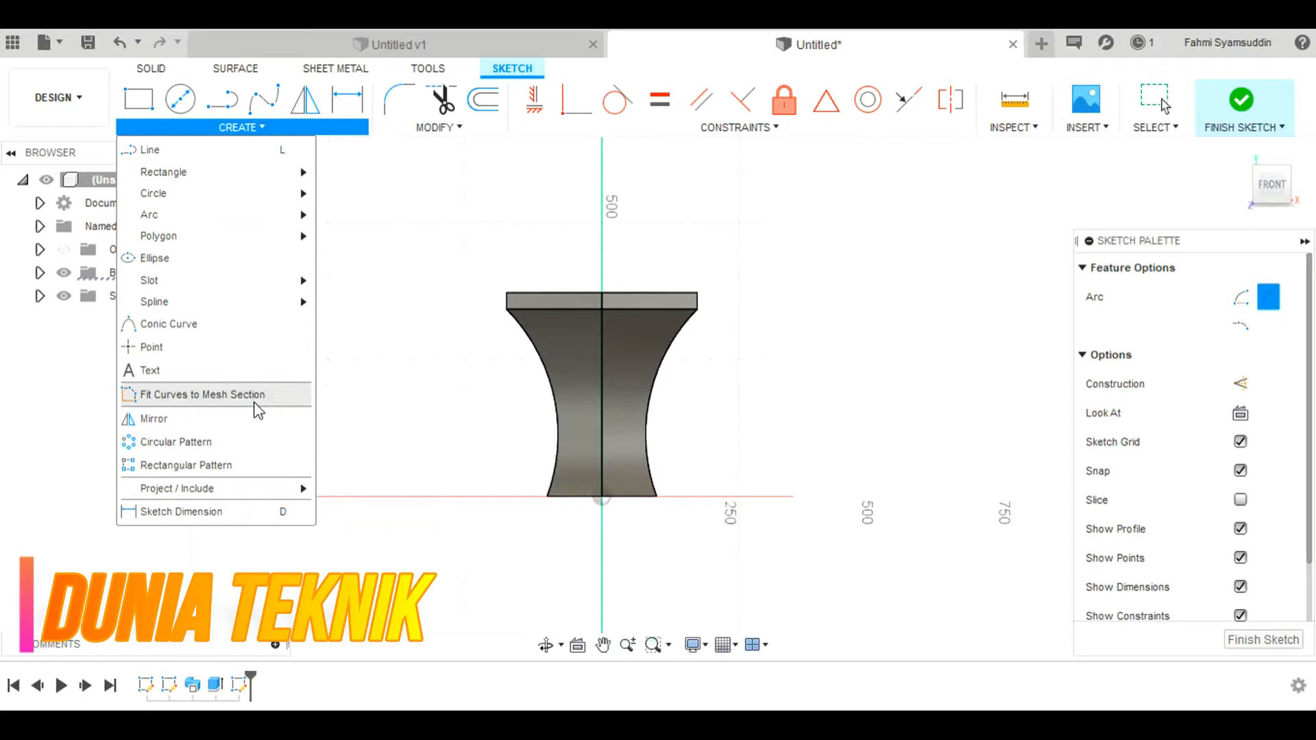
{"action": "mouse_move", "coordinate": [283, 489]}
{"action": "left_click", "coordinate": [347, 489]}
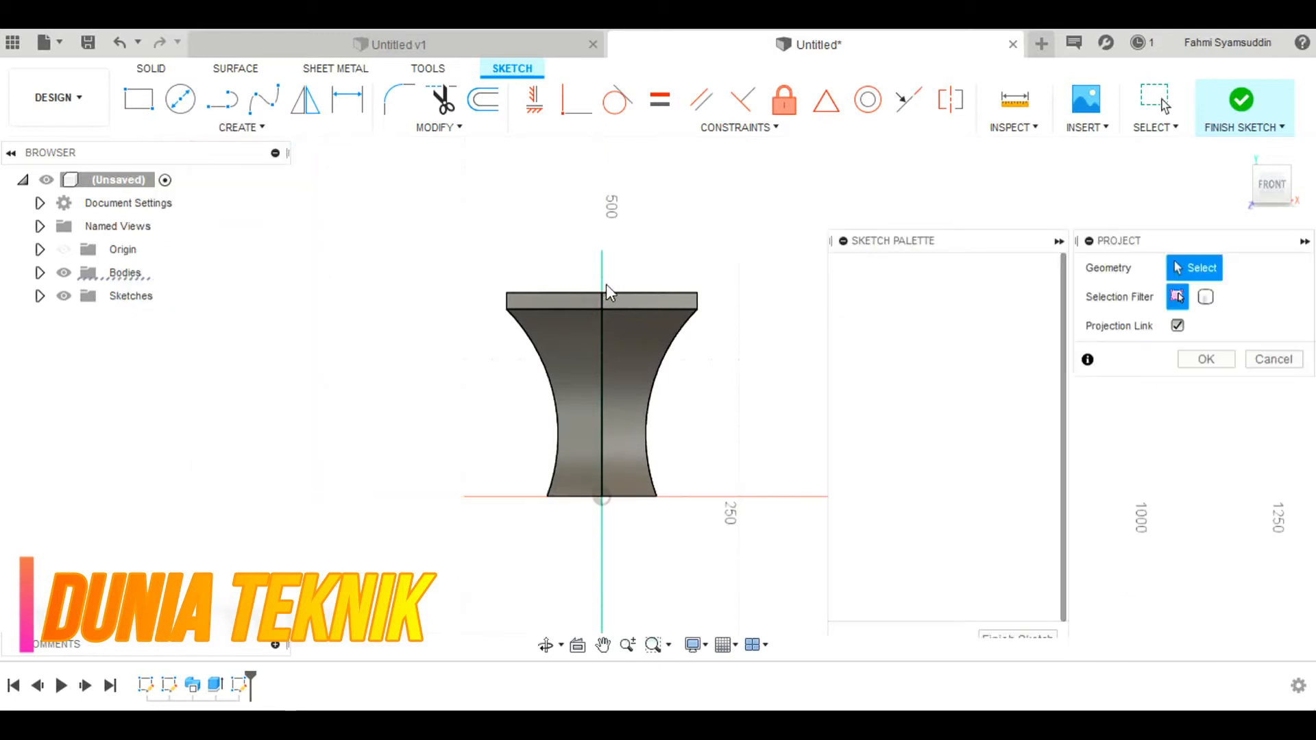
{"action": "left_click", "coordinate": [1205, 360]}
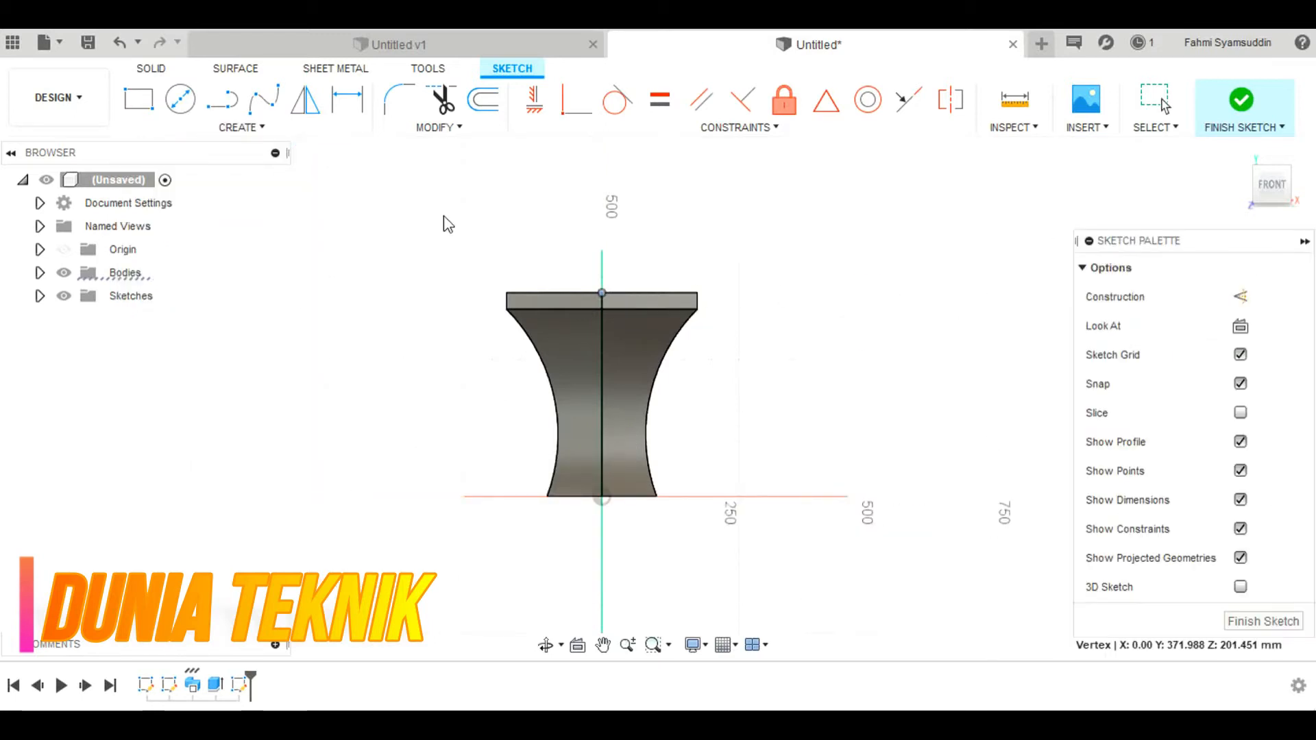
Start a 3-Point Arc at the projected vertex, placing its end point 600 mm away, above and outside the body's top.
{"action": "left_click", "coordinate": [237, 129]}
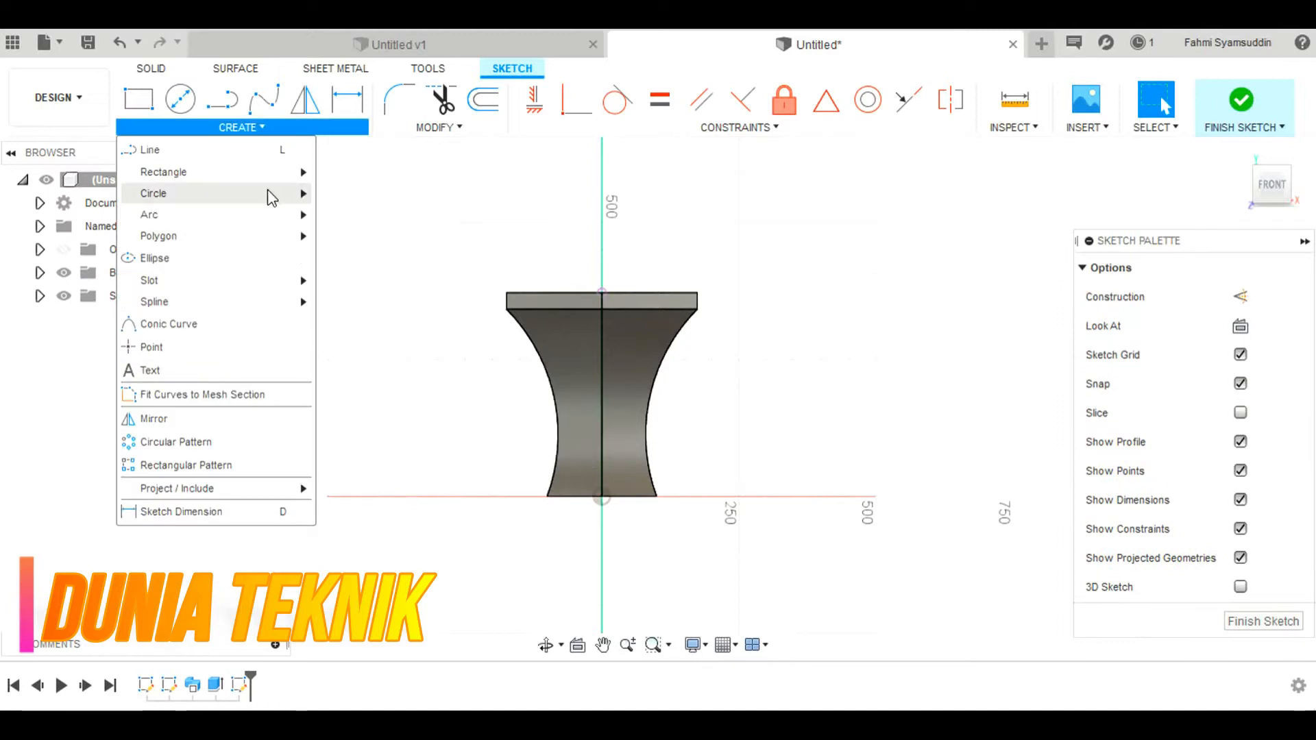
{"action": "mouse_move", "coordinate": [301, 216]}
{"action": "left_click", "coordinate": [342, 215]}
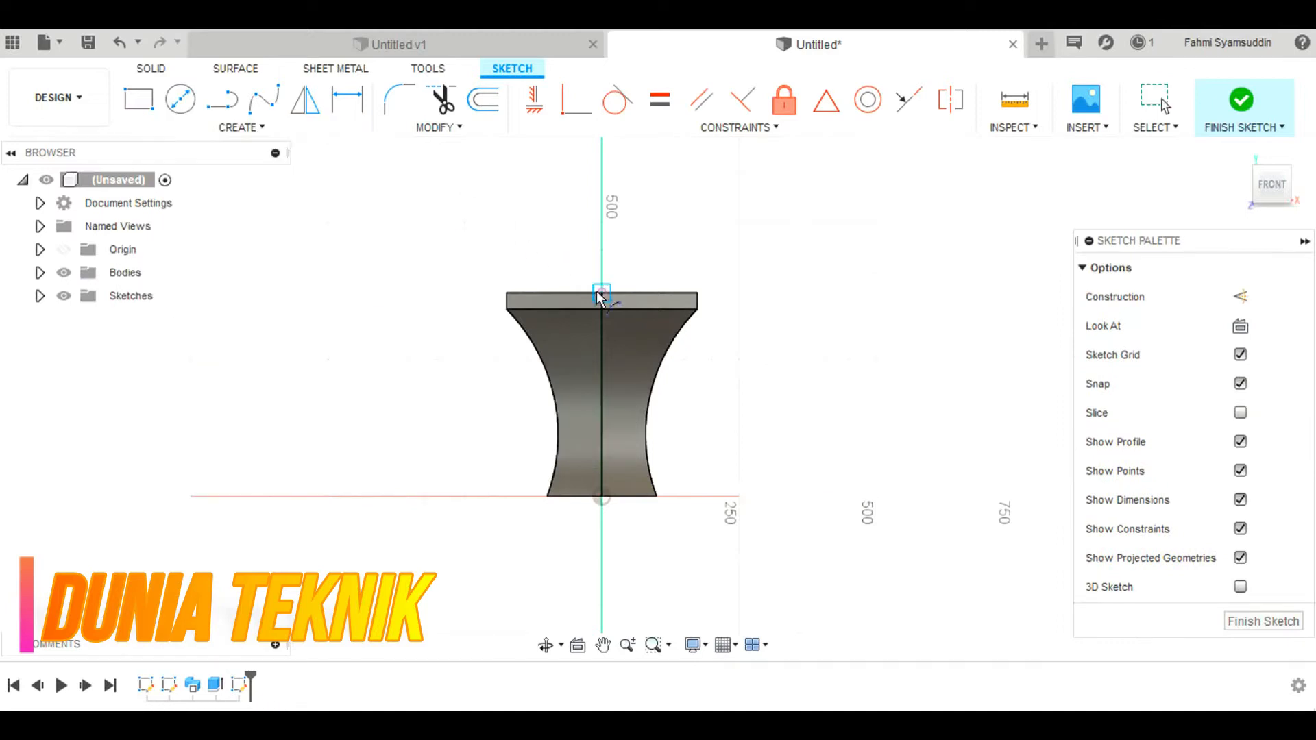
{"action": "left_click", "coordinate": [800, 382]}
{"action": "middle_click_drag", "start_coordinate": [806, 309], "coordinate": [588, 338]}
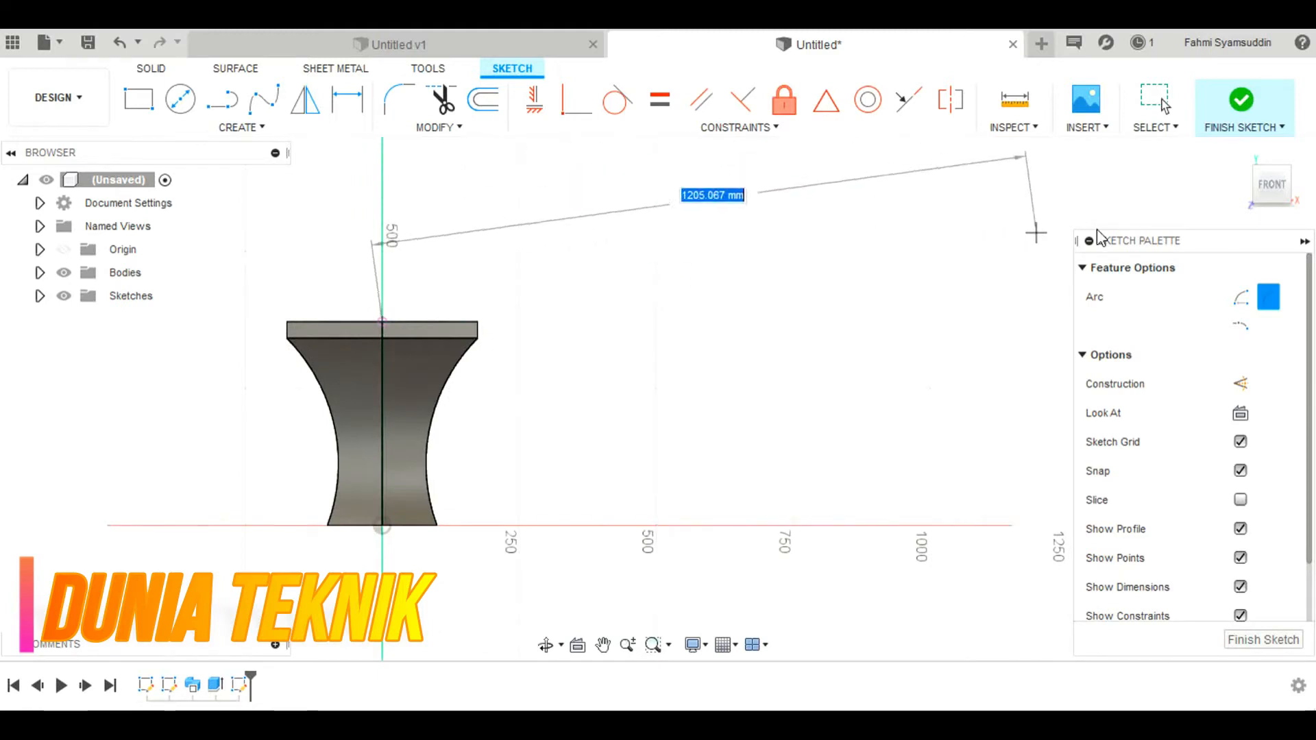
{"action": "middle_click_drag", "start_coordinate": [655, 197], "coordinate": [693, 270]}
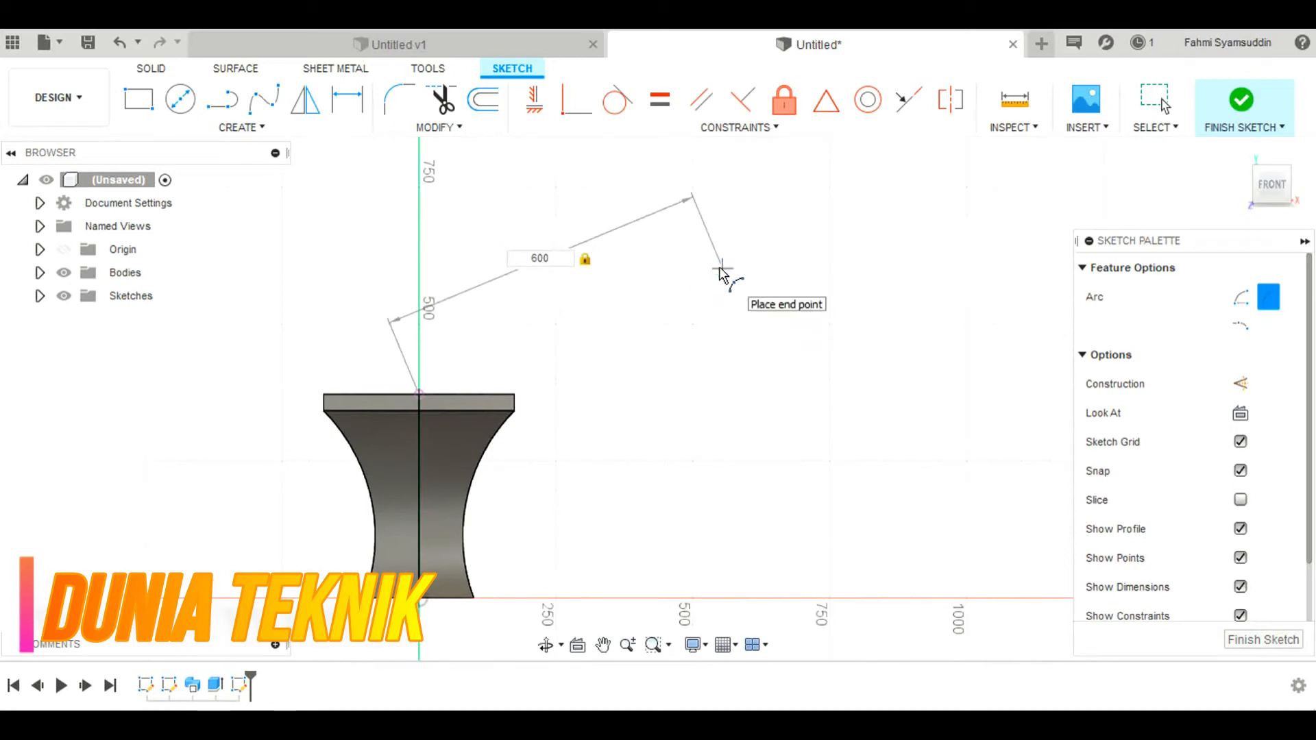
{"action": "scroll", "coordinate": [721, 273], "scroll_direction": "up", "scroll_amount": 2}
{"action": "scroll", "coordinate": [725, 291], "scroll_direction": "up", "scroll_amount": 1}
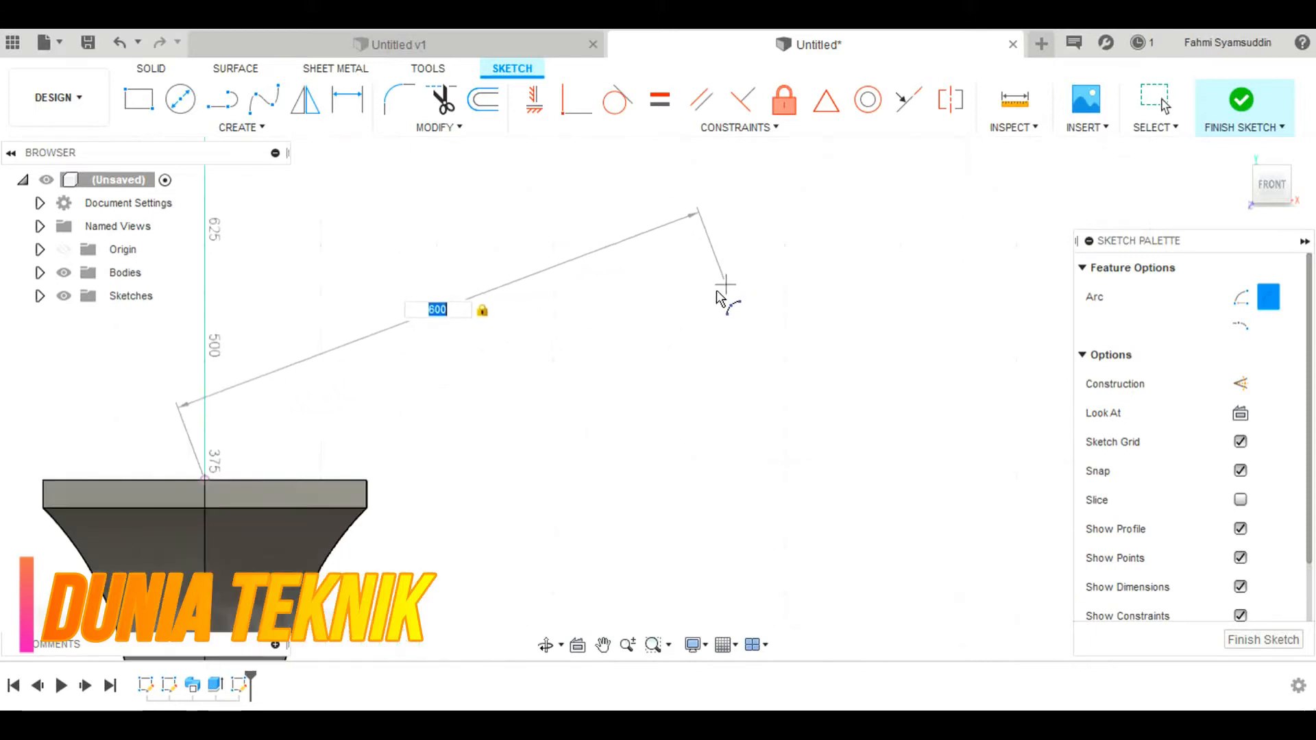
{"action": "scroll", "coordinate": [724, 287], "scroll_direction": "up", "scroll_amount": 2}
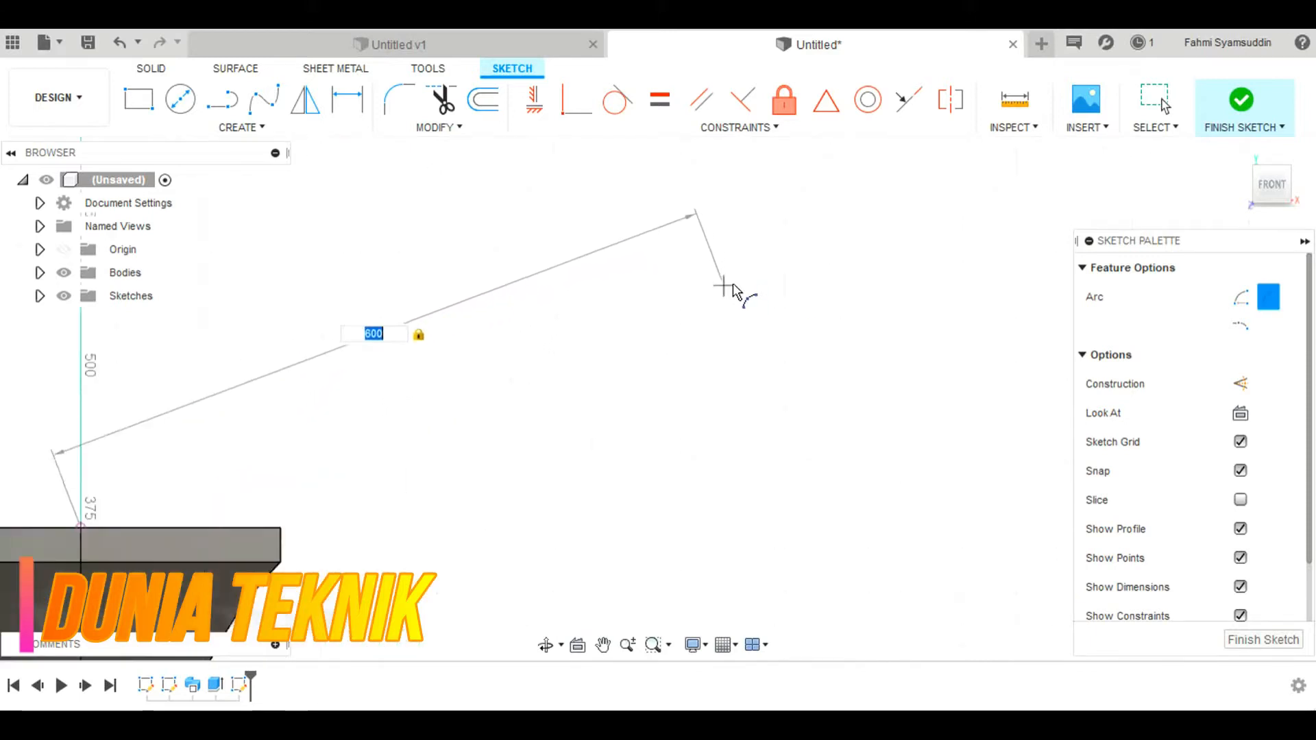
{"action": "left_click", "coordinate": [707, 250]}
Complete the arc with a downward bulge so it leaves the body's top center almost horizontally.
{"action": "scroll", "coordinate": [439, 445], "scroll_direction": "down", "scroll_amount": 3}
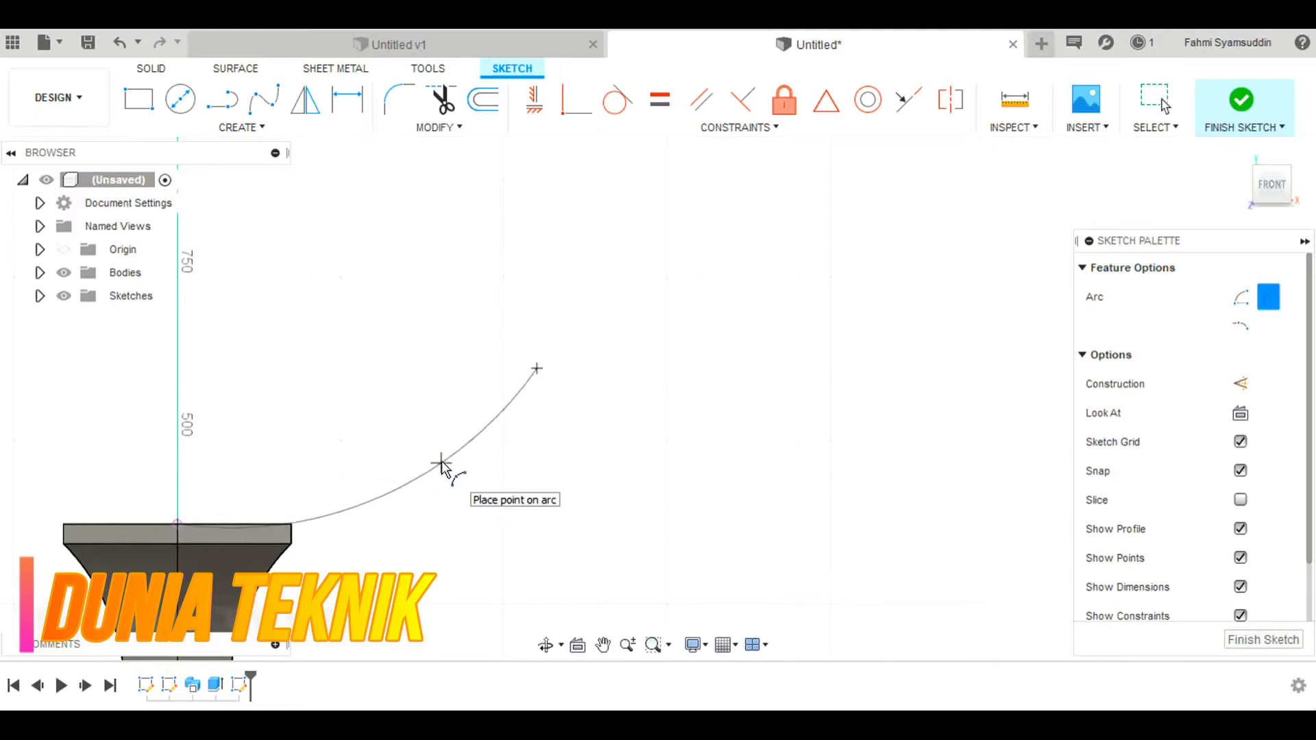
{"action": "scroll", "coordinate": [425, 471], "scroll_direction": "up", "scroll_amount": 3}
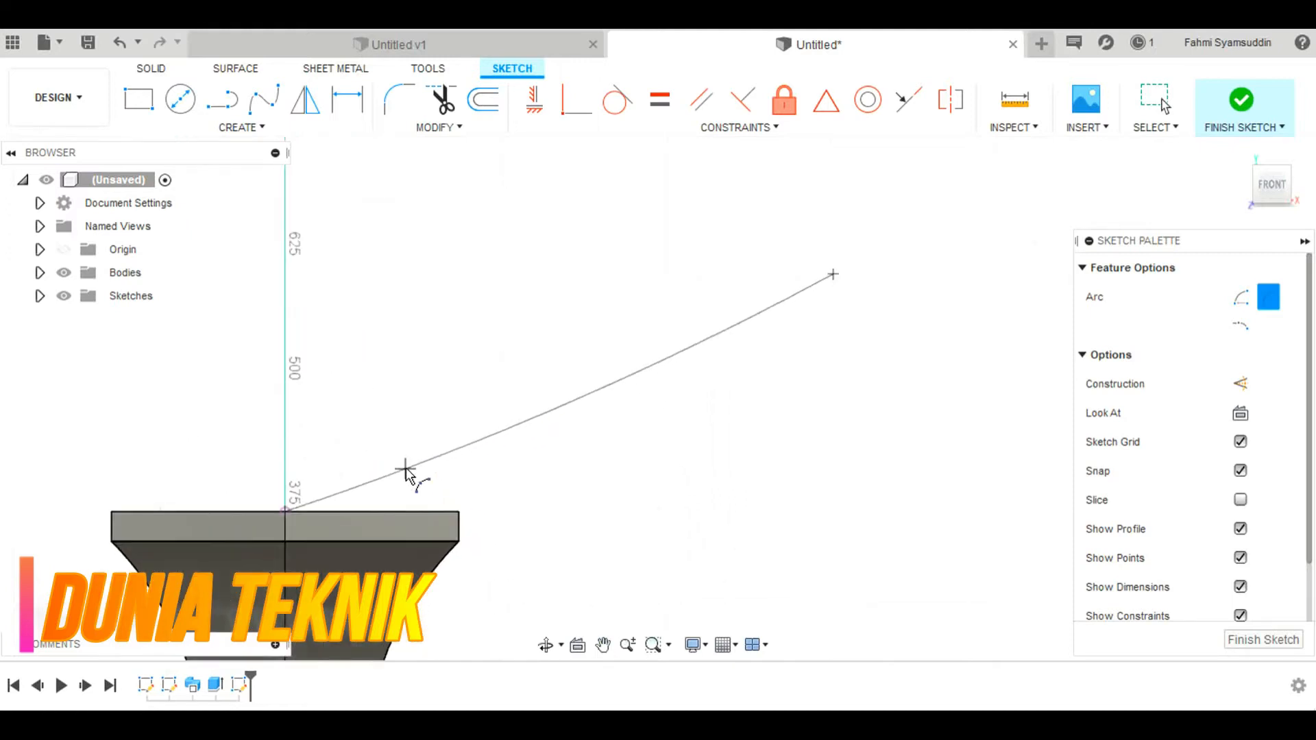
{"action": "scroll", "coordinate": [406, 469], "scroll_direction": "up", "scroll_amount": 1}
{"action": "middle_click_drag", "start_coordinate": [419, 484], "coordinate": [561, 532]}
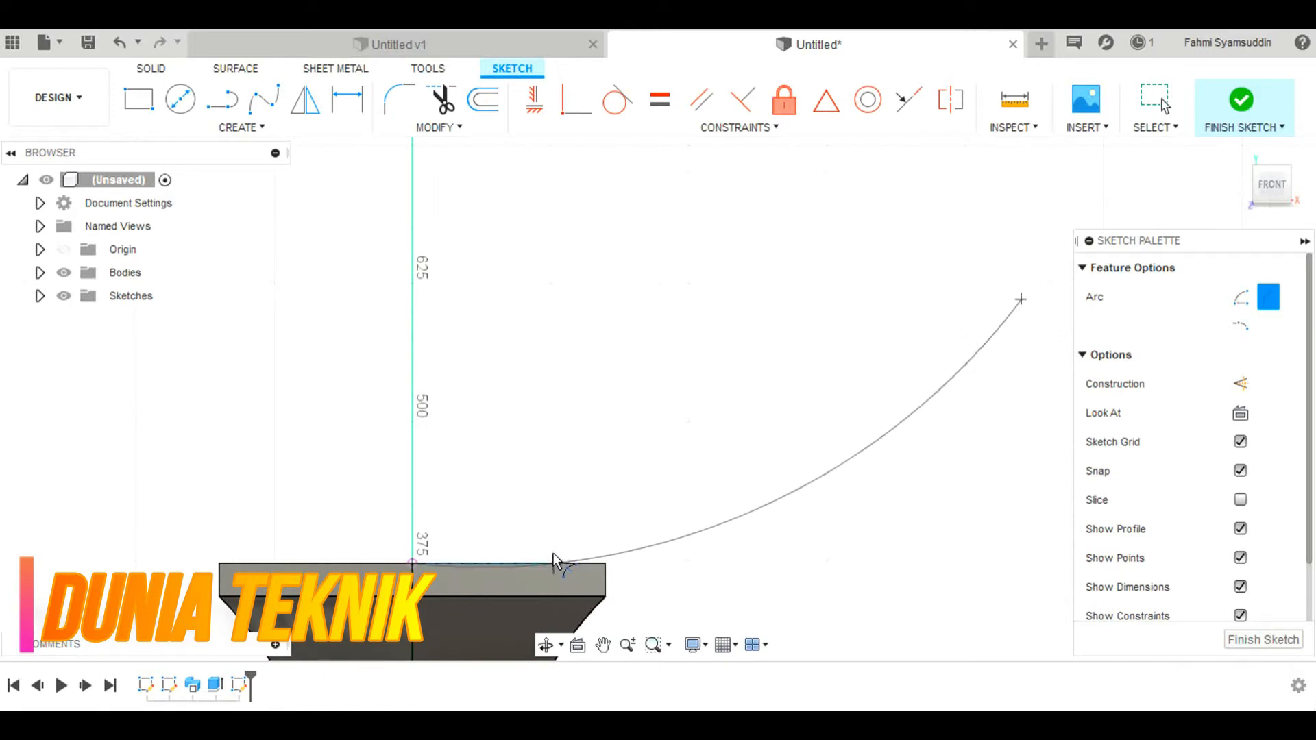
{"action": "left_click", "coordinate": [439, 558]}
{"action": "right_click", "coordinate": [850, 532]}
{"action": "left_click", "coordinate": [869, 532]}
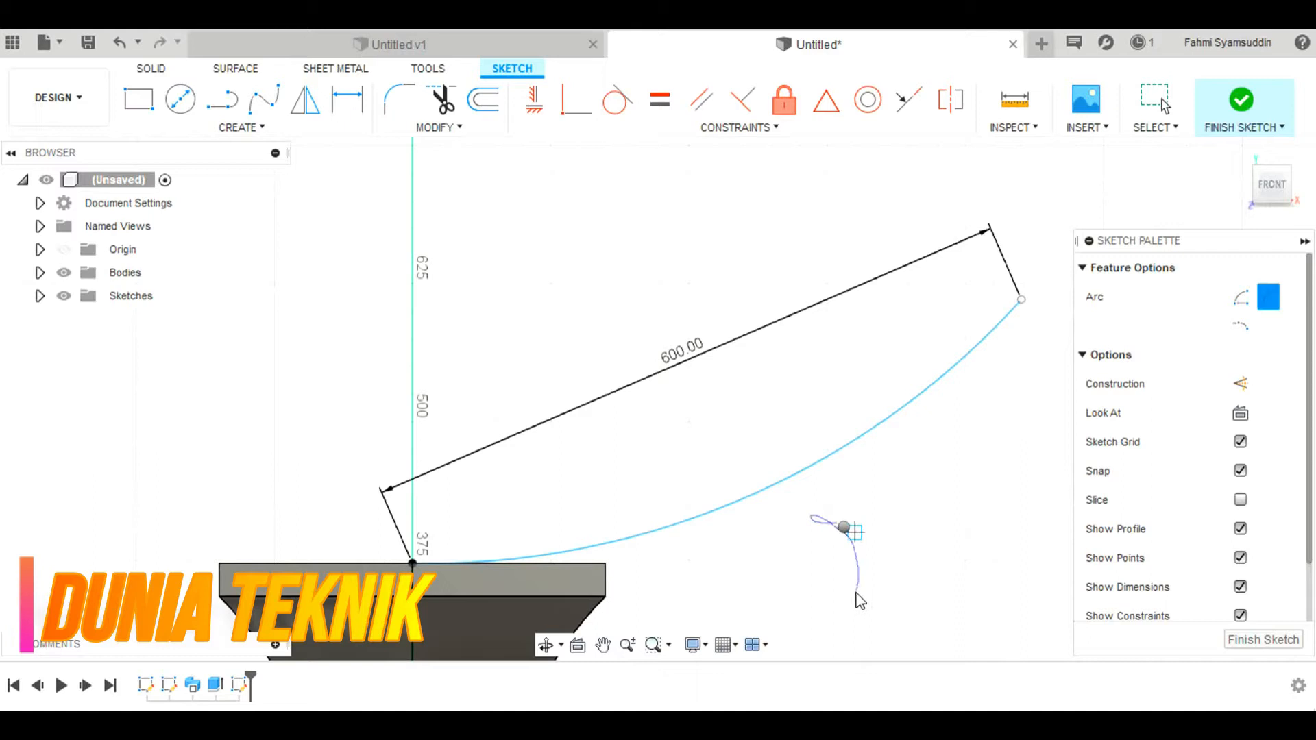
{"action": "right_click_drag", "start_coordinate": [838, 548], "coordinate": [837, 550]}
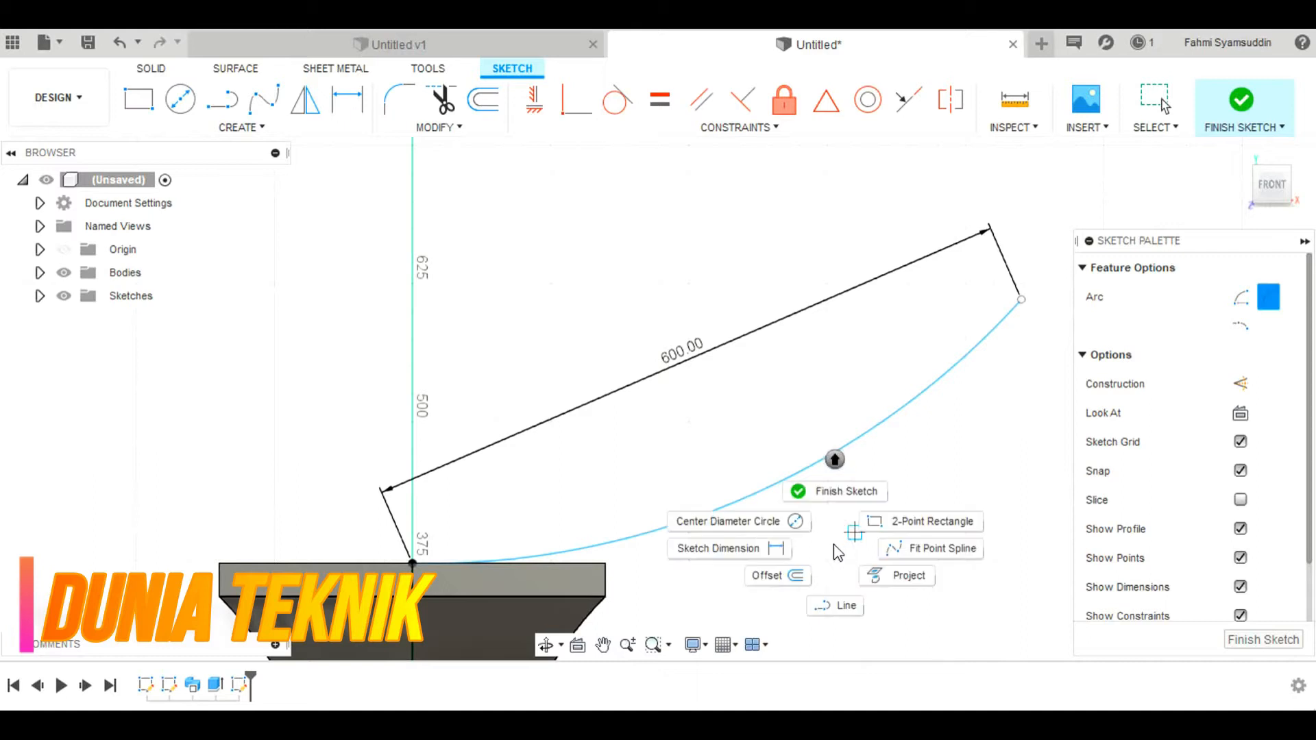
{"action": "key", "text": "Escape"}
{"action": "key", "text": "Escape"}
Dimension the arc's radius as 725 mm.
{"action": "scroll", "coordinate": [840, 534], "scroll_direction": "down", "scroll_amount": 4}
{"action": "left_click", "coordinate": [347, 99]}
{"action": "left_click", "coordinate": [840, 488]}
{"action": "left_click", "coordinate": [910, 529]}
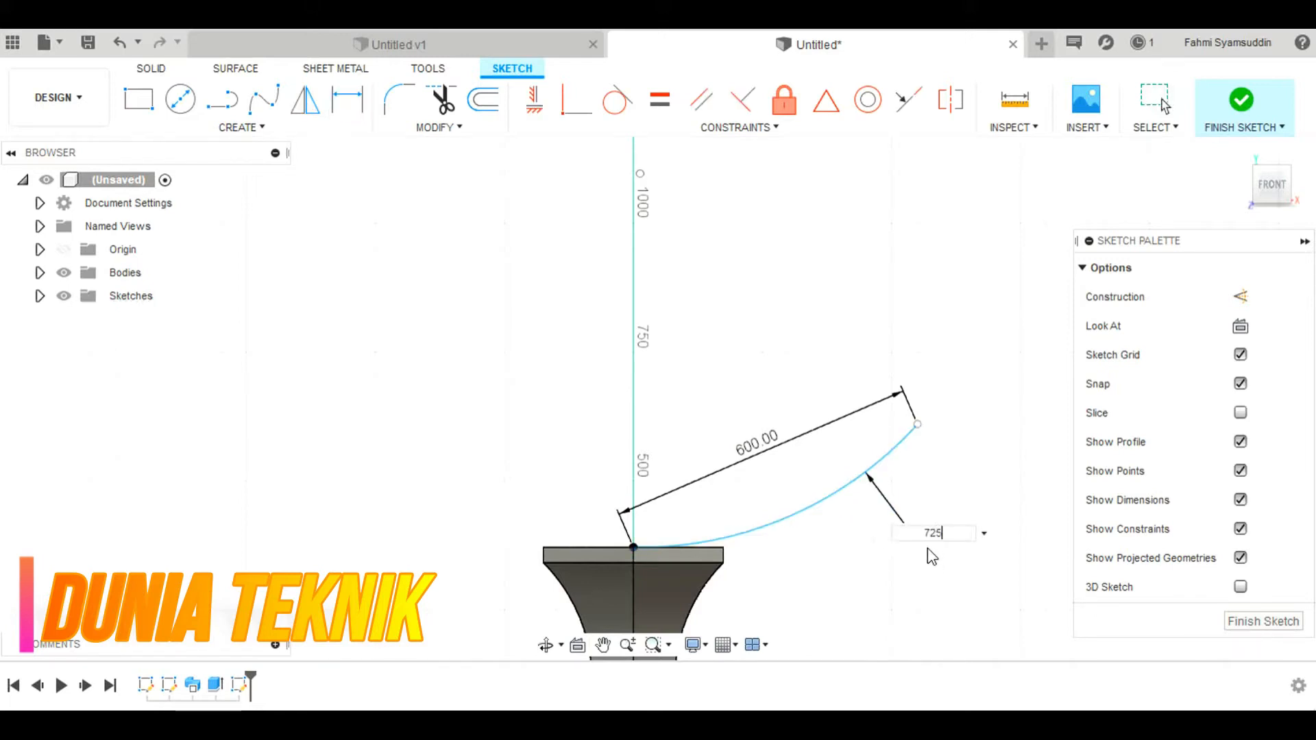
{"action": "key", "text": "Return"}
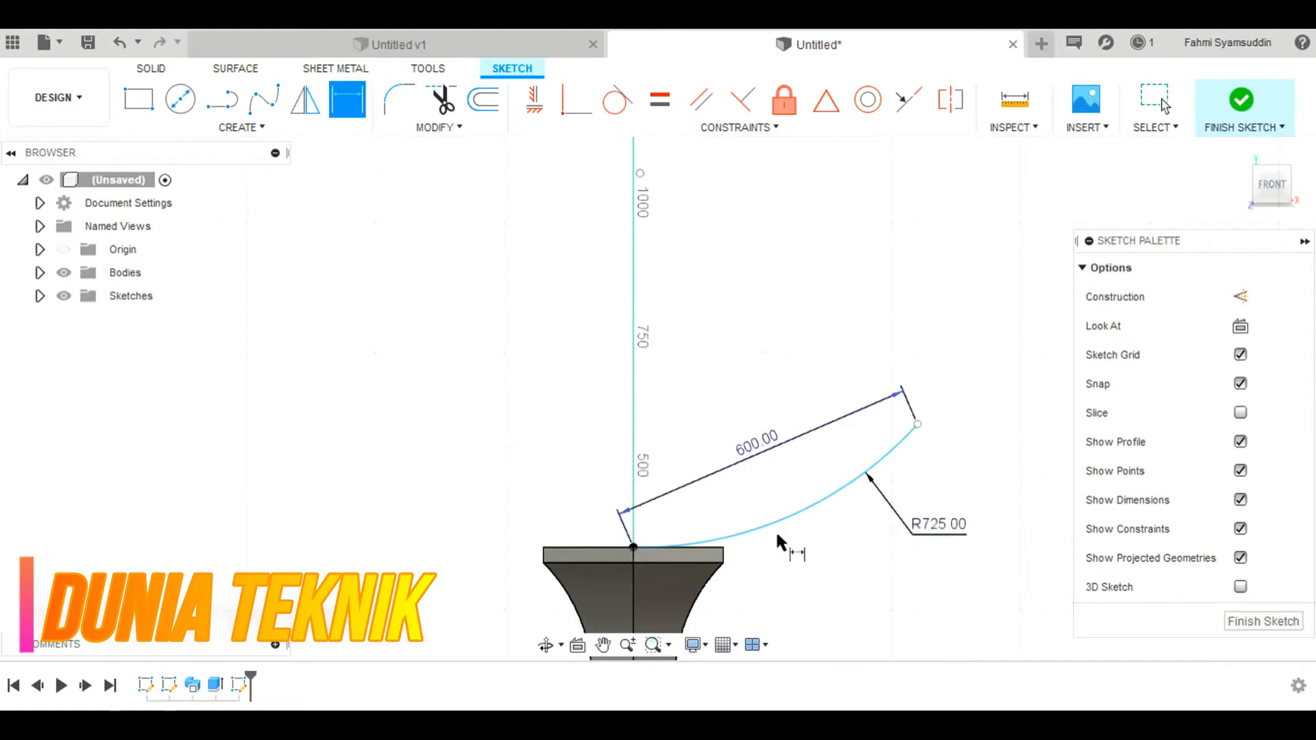
Offset the arc by 20 mm toward its upper, concave side.
{"action": "scroll", "coordinate": [719, 536], "scroll_direction": "up", "scroll_amount": 7}
{"action": "scroll", "coordinate": [492, 554], "scroll_direction": "down", "scroll_amount": 5}
{"action": "scroll", "coordinate": [648, 530], "scroll_direction": "down", "scroll_amount": 3}
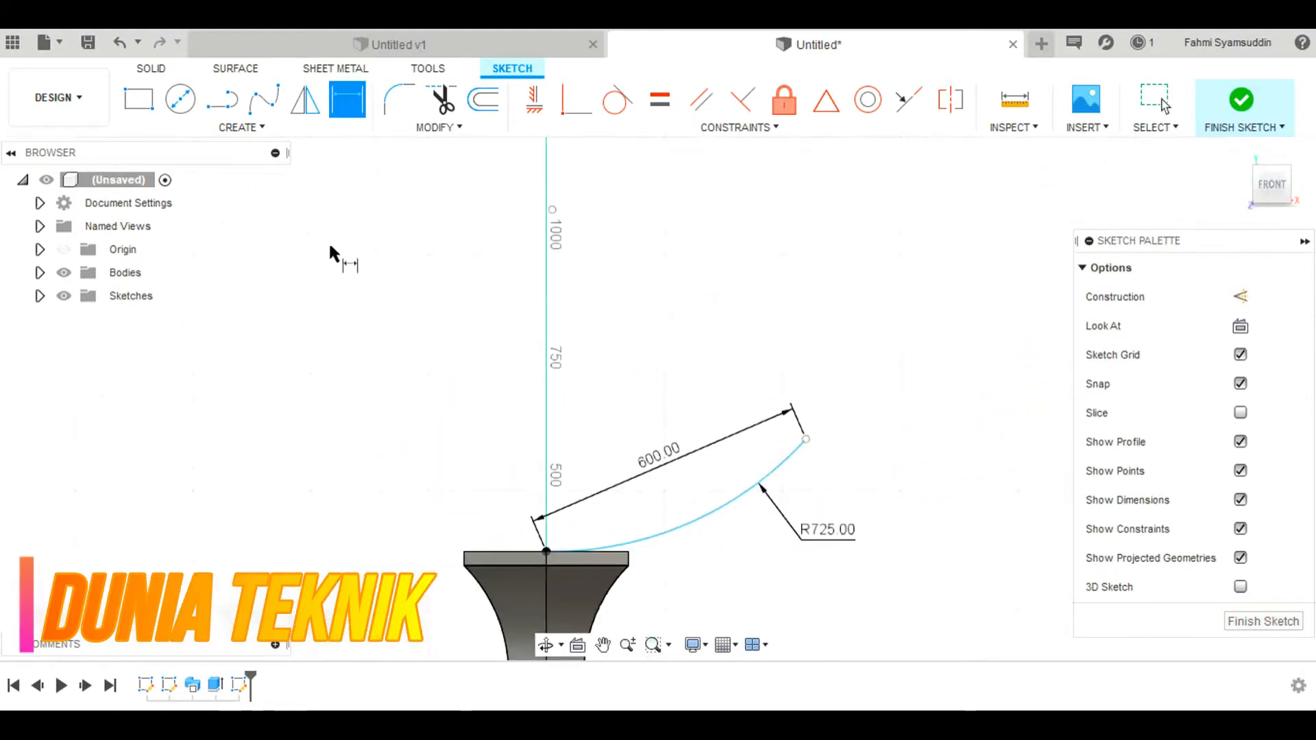
{"action": "key", "text": "o"}
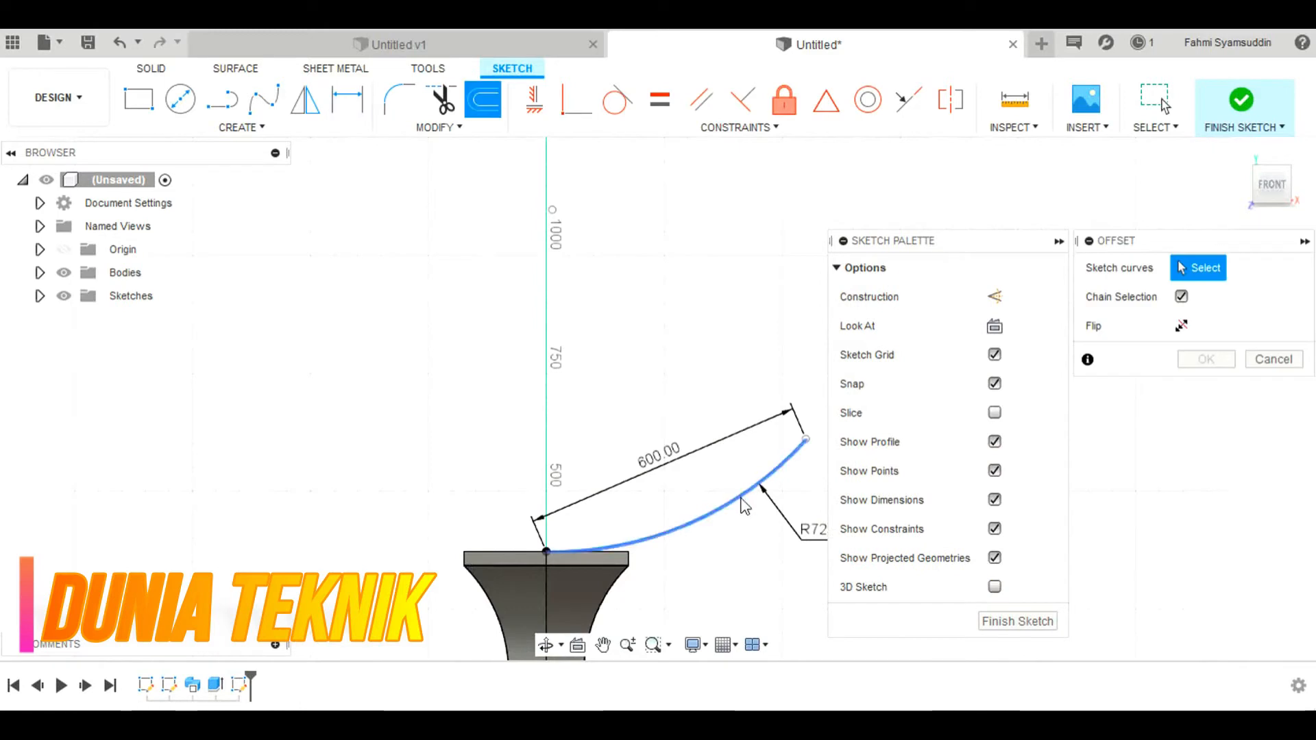
{"action": "left_click", "coordinate": [728, 503]}
{"action": "mouse_move", "coordinate": [737, 497]}
{"action": "left_mouse_down"}
{"action": "mouse_move", "coordinate": [719, 469]}
{"action": "mouse_move", "coordinate": [728, 483]}
{"action": "left_mouse_up"}
{"action": "type", "text": "-20"}
{"action": "key", "text": "Return"}
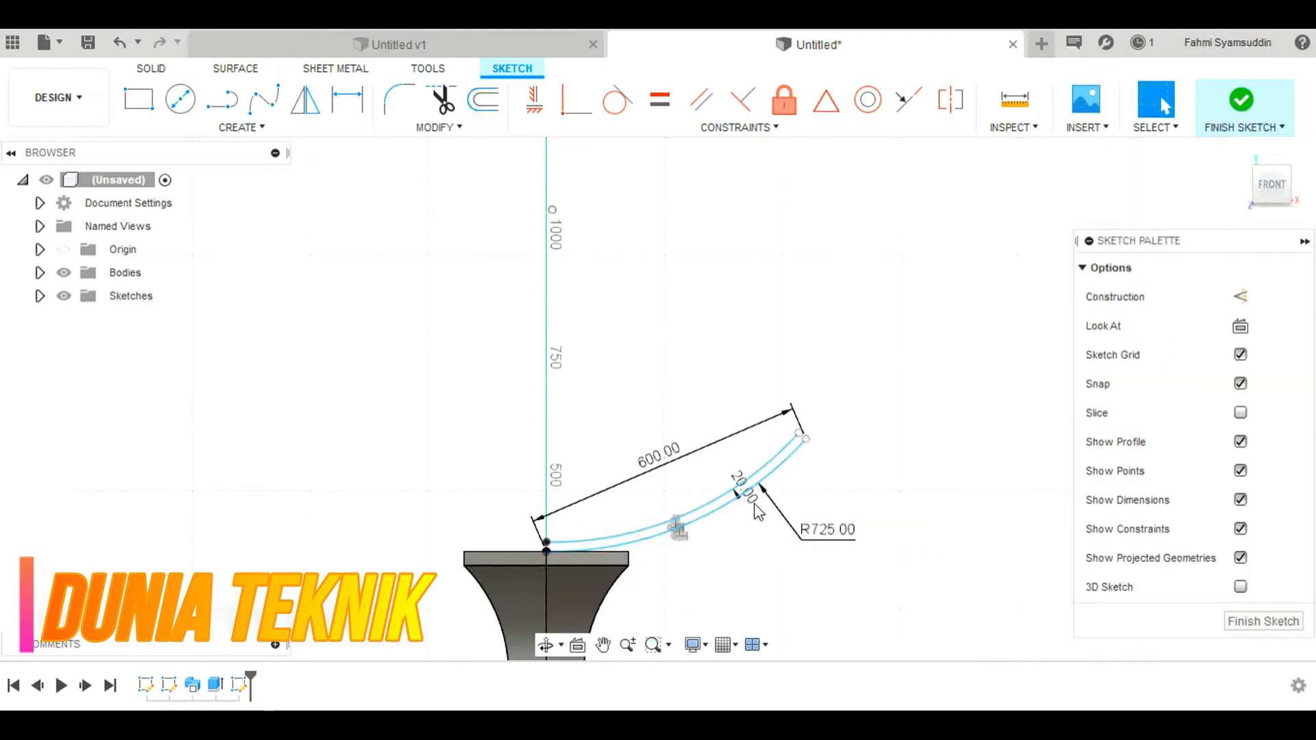
Connect the two arcs with short straight lines at their ends to close the bowl profile.
{"action": "left_click", "coordinate": [223, 99]}
{"action": "scroll", "coordinate": [558, 542], "scroll_direction": "up", "scroll_amount": 3}
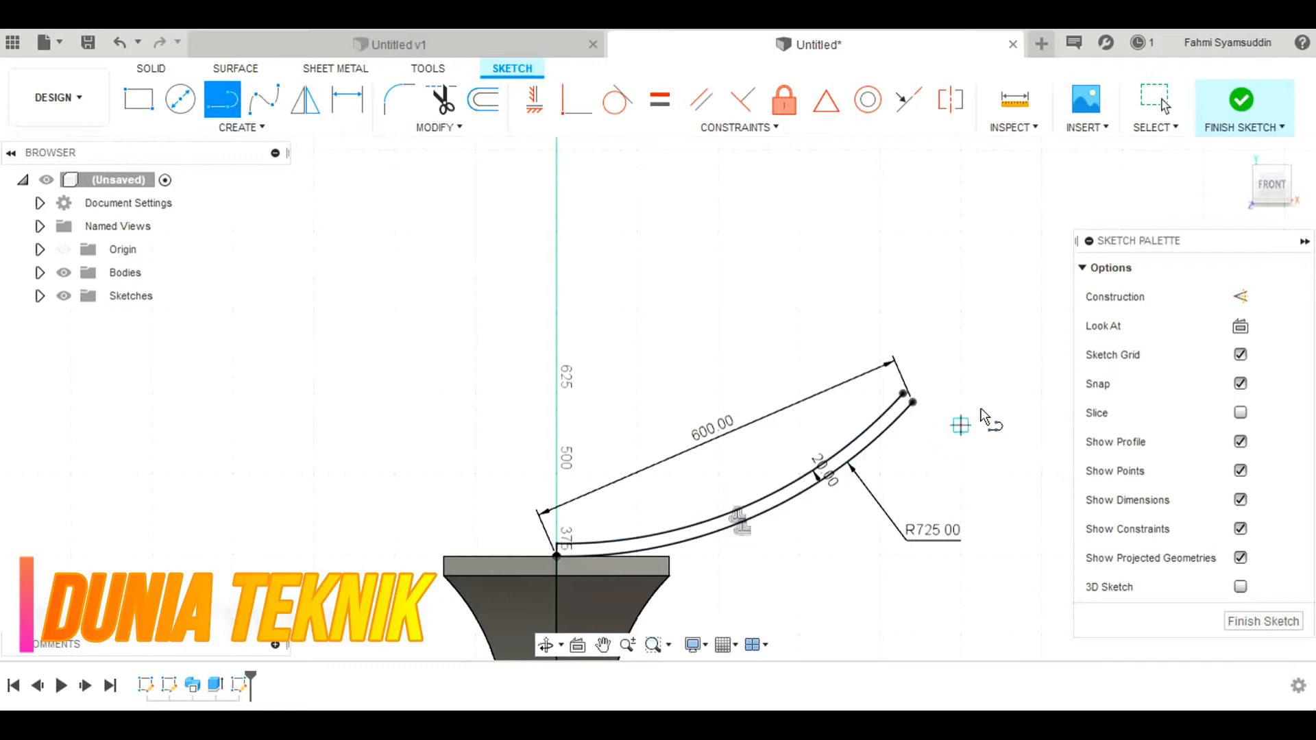
{"action": "left_click", "coordinate": [903, 396]}
{"action": "left_click", "coordinate": [913, 404]}
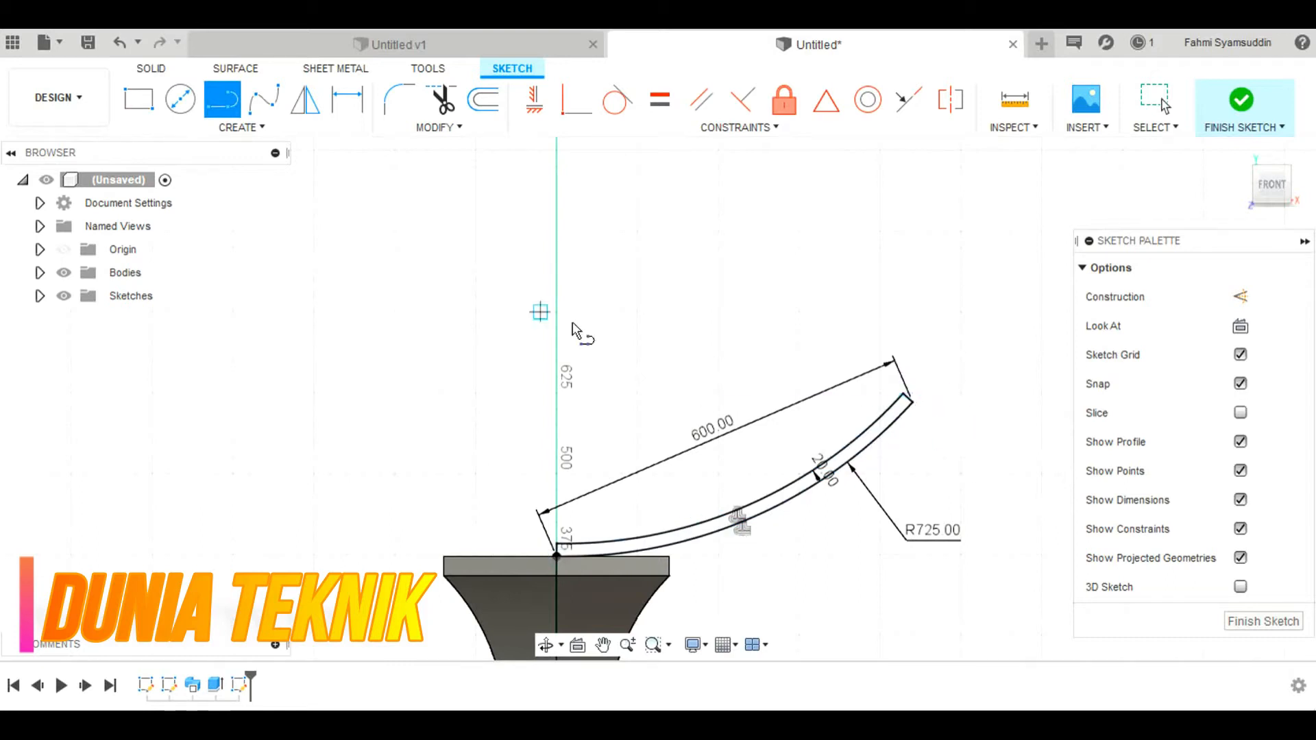
Revolve the closed bowl profile 360 degrees around the vertical origin axis, joined to the body.
{"action": "left_click", "coordinate": [156, 69]}
{"action": "left_click", "coordinate": [215, 104]}
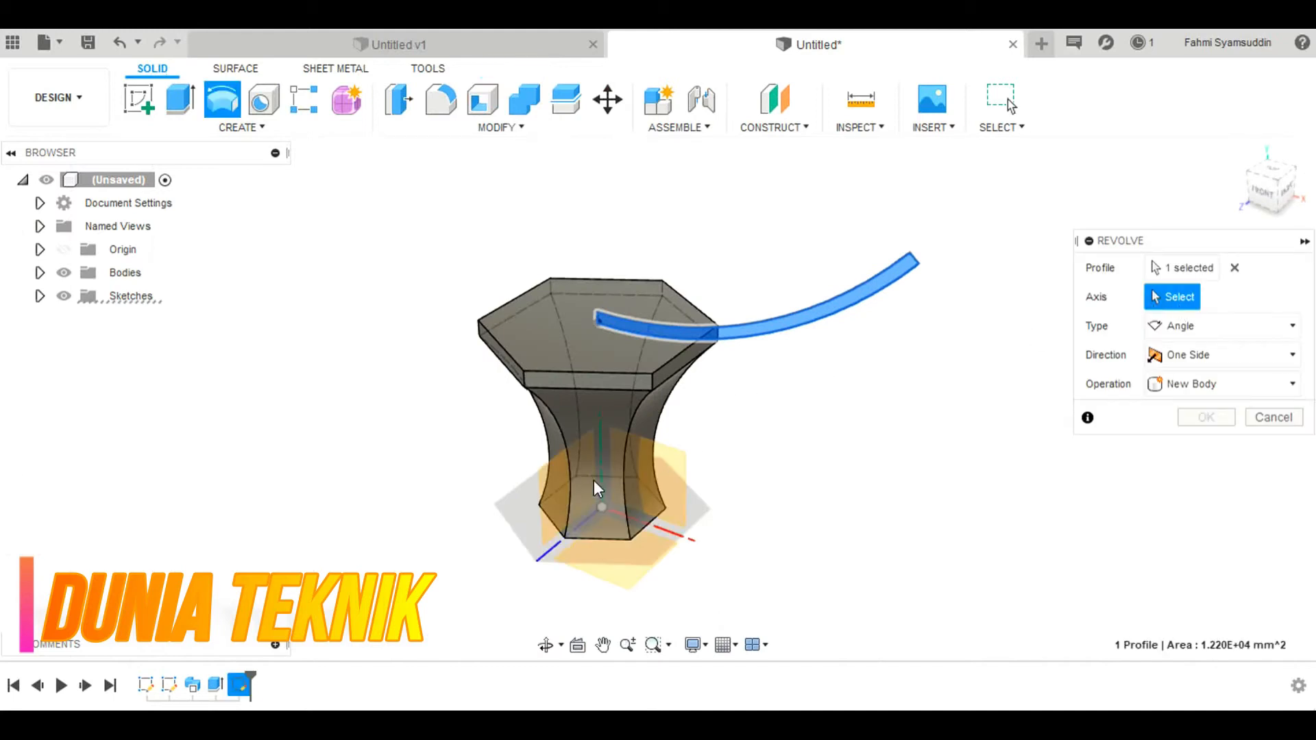
{"action": "left_click", "coordinate": [602, 452]}
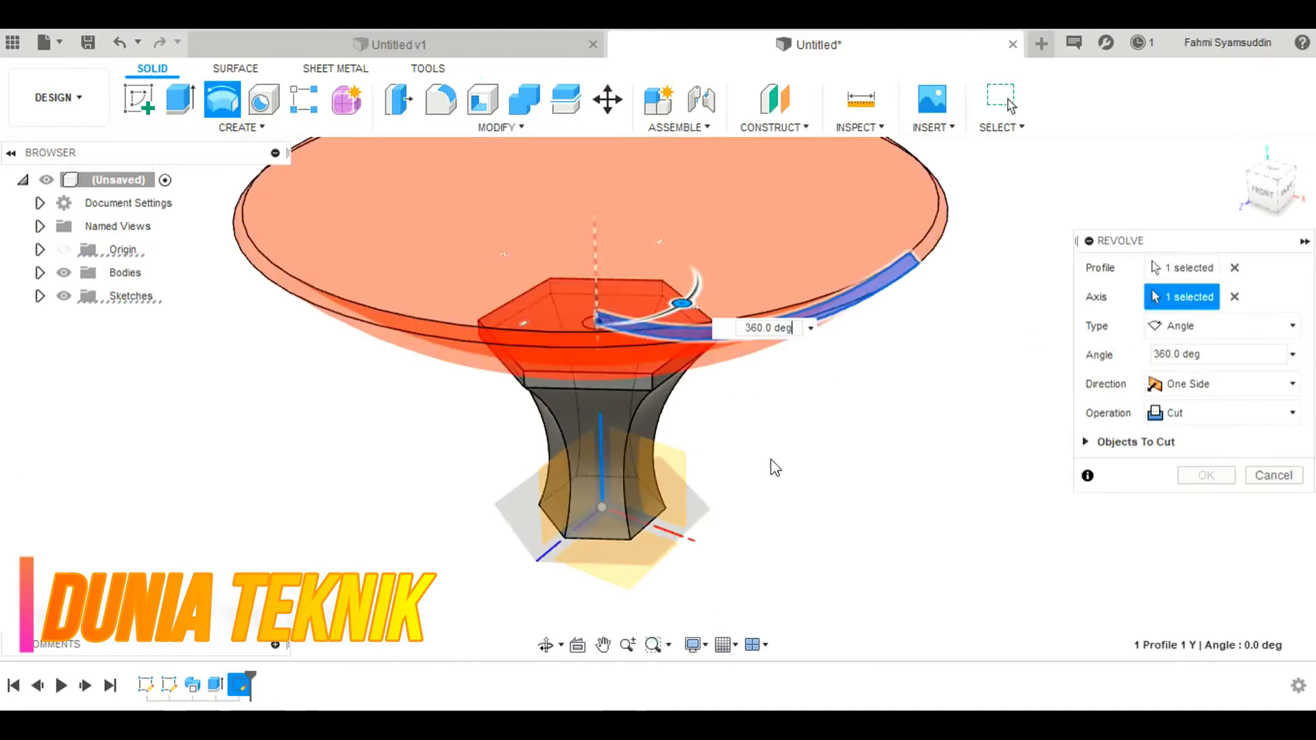
{"action": "left_click", "coordinate": [1206, 413]}
{"action": "left_click", "coordinate": [1205, 443]}
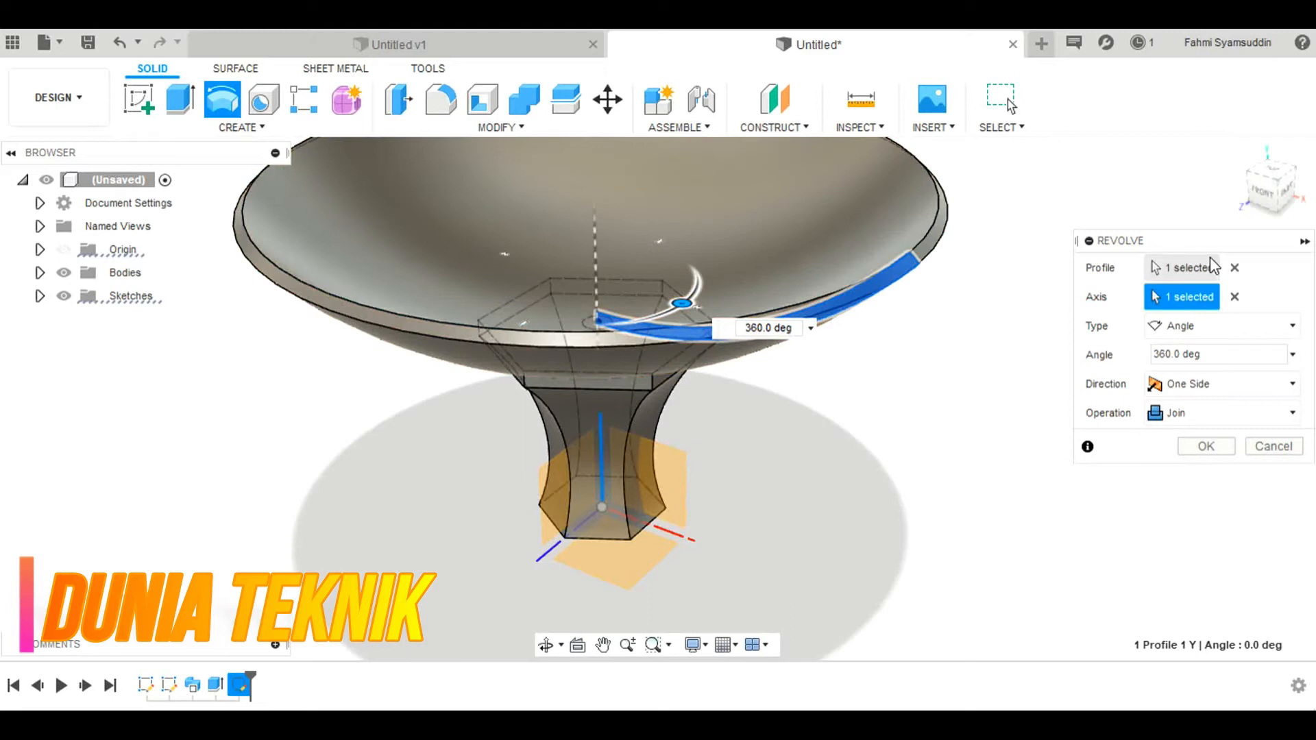
{"action": "mouse_move", "coordinate": [1274, 195]}
{"action": "left_mouse_down"}
{"action": "mouse_move", "coordinate": [1291, 173]}
{"action": "mouse_move", "coordinate": [1287, 197]}
{"action": "left_mouse_up"}
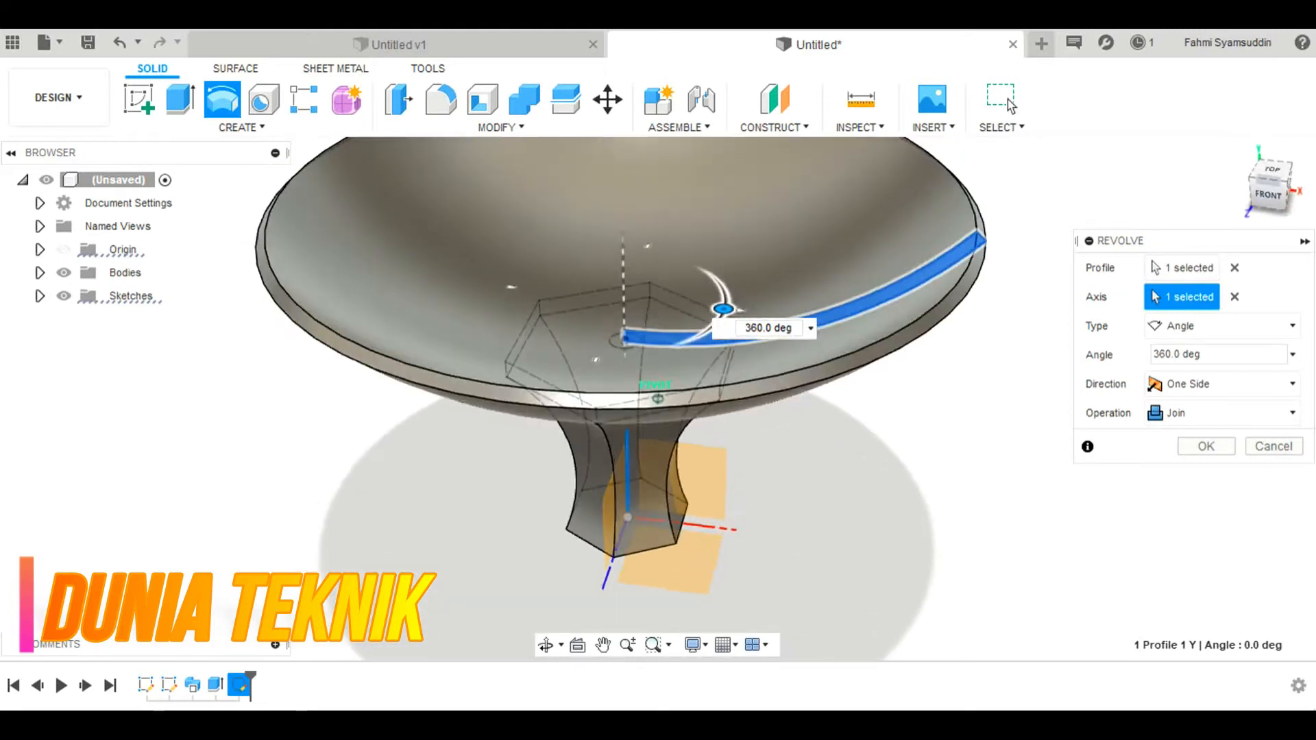
{"action": "scroll", "coordinate": [934, 404], "scroll_direction": "down", "scroll_amount": 4}
{"action": "left_click", "coordinate": [1205, 446]}
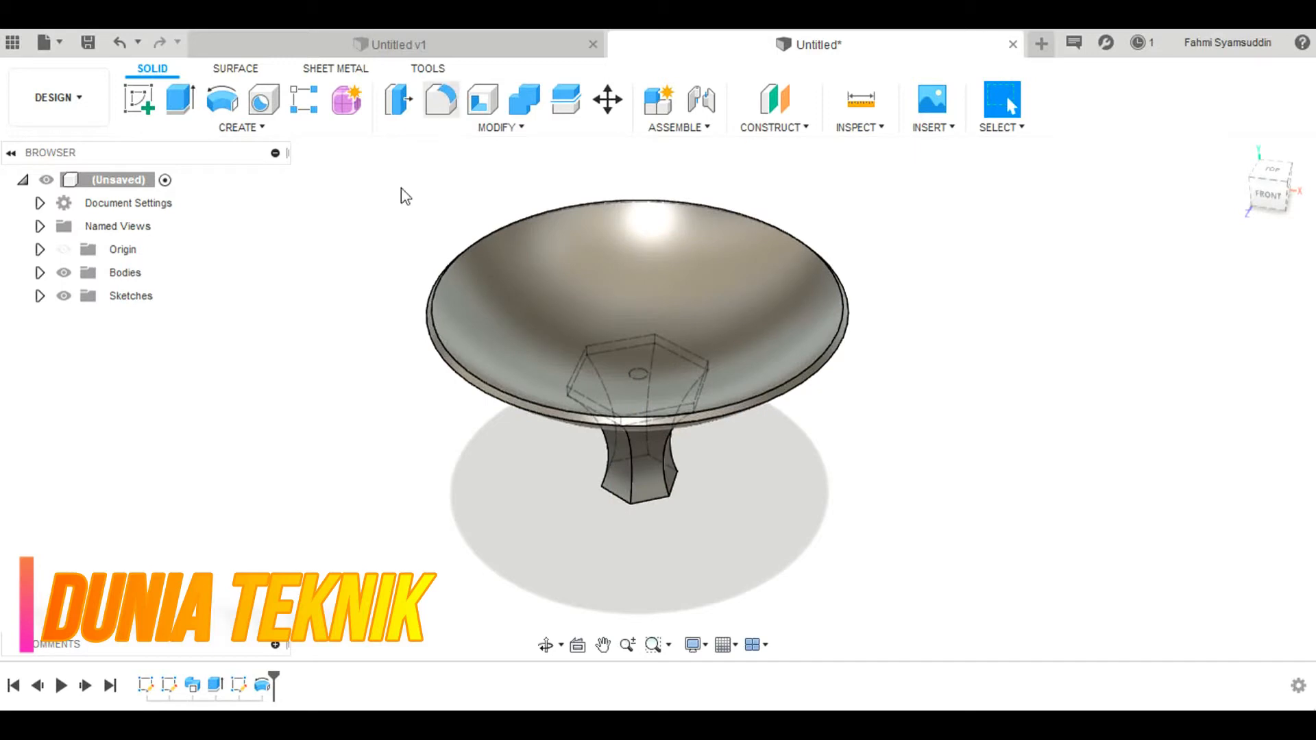
Fillet the two outer rim edges of the bowl with a 10 mm radius.
{"action": "key", "text": "f"}
{"action": "scroll", "coordinate": [463, 360], "scroll_direction": "up", "scroll_amount": 2}
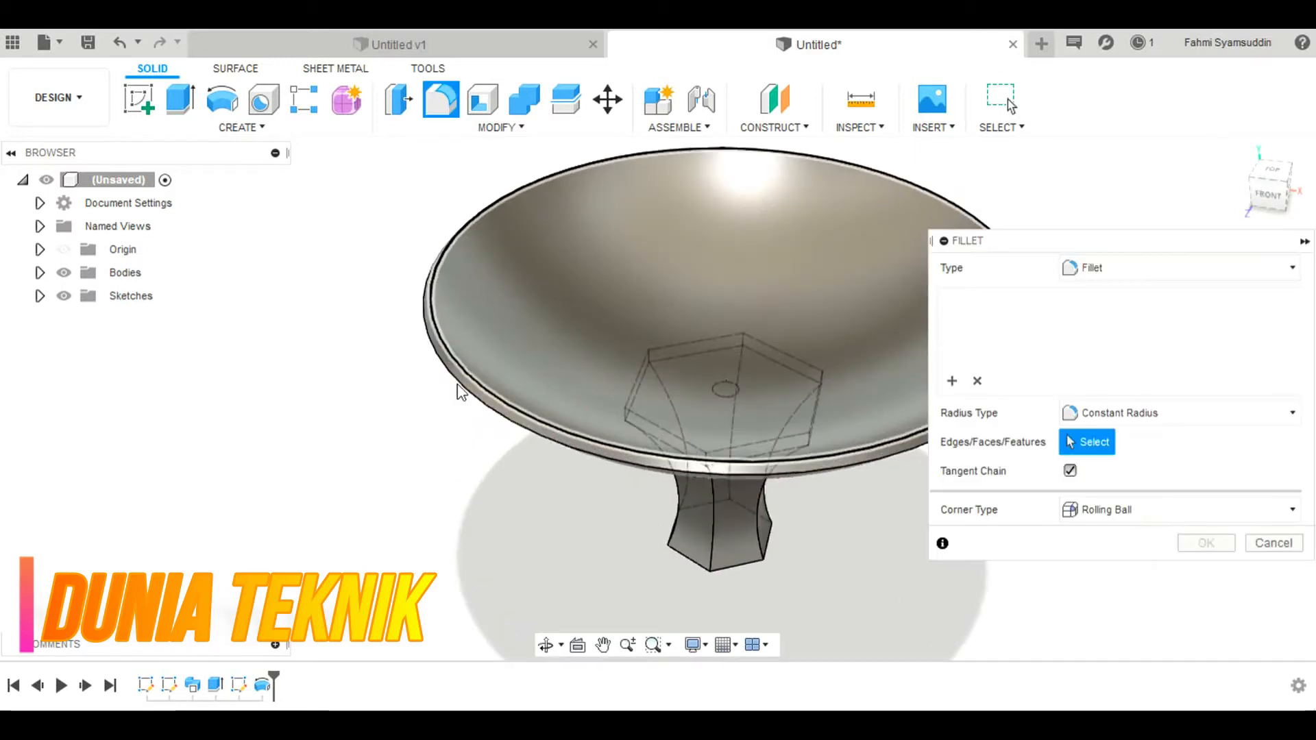
{"action": "left_click", "coordinate": [458, 386]}
{"action": "left_click", "coordinate": [533, 400]}
{"action": "type", "text": "10"}
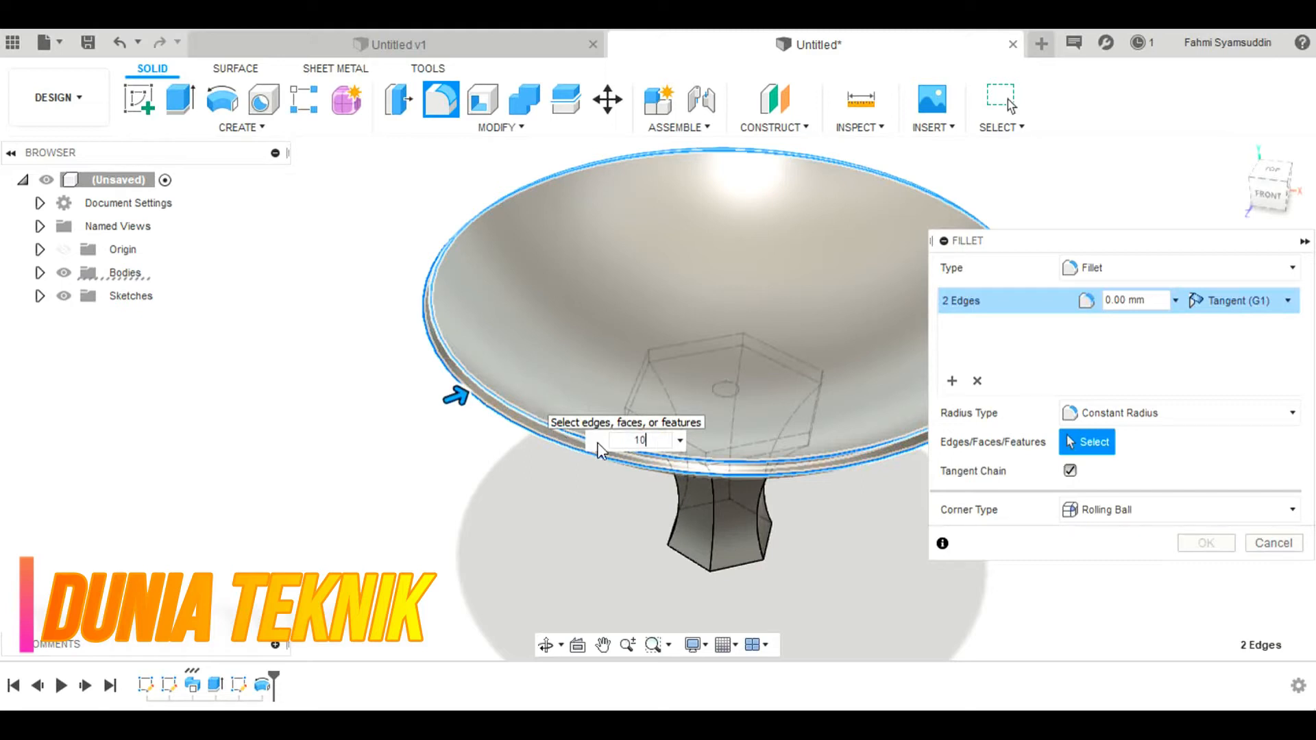
{"action": "key", "text": "Return"}
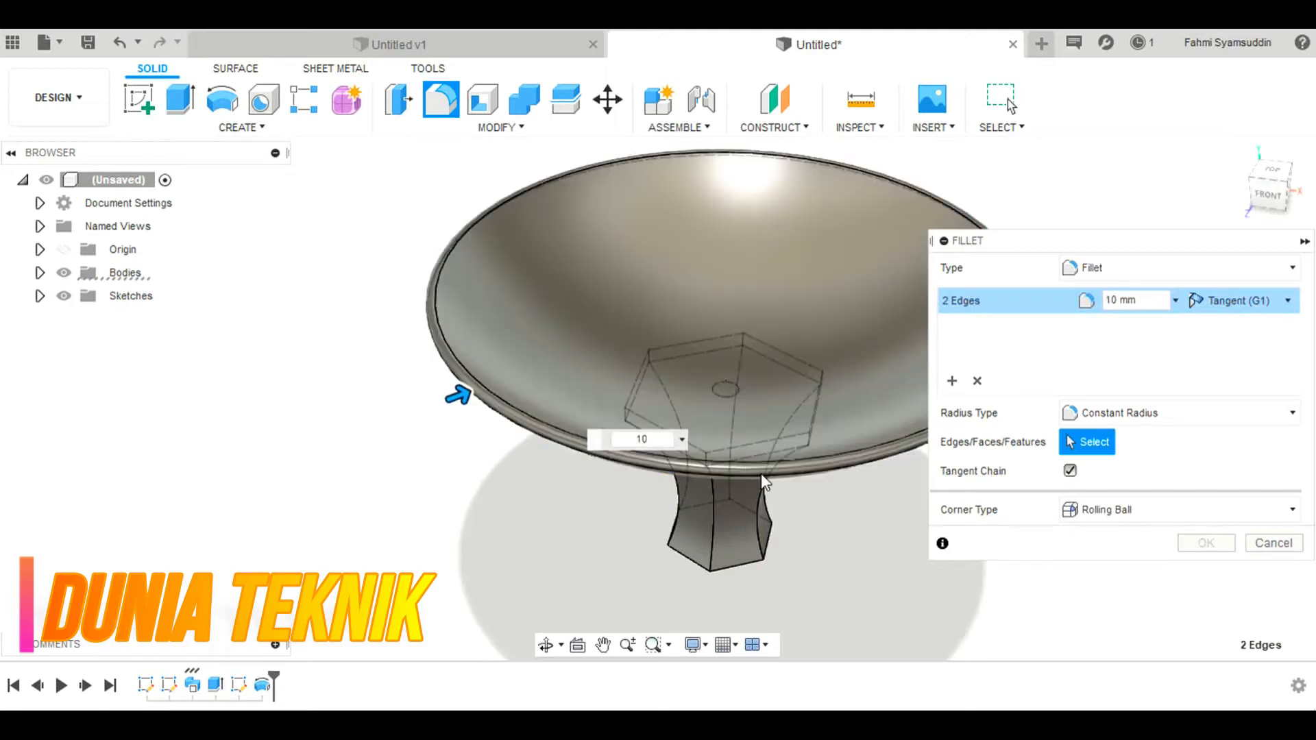
{"action": "left_click", "coordinate": [1189, 543]}
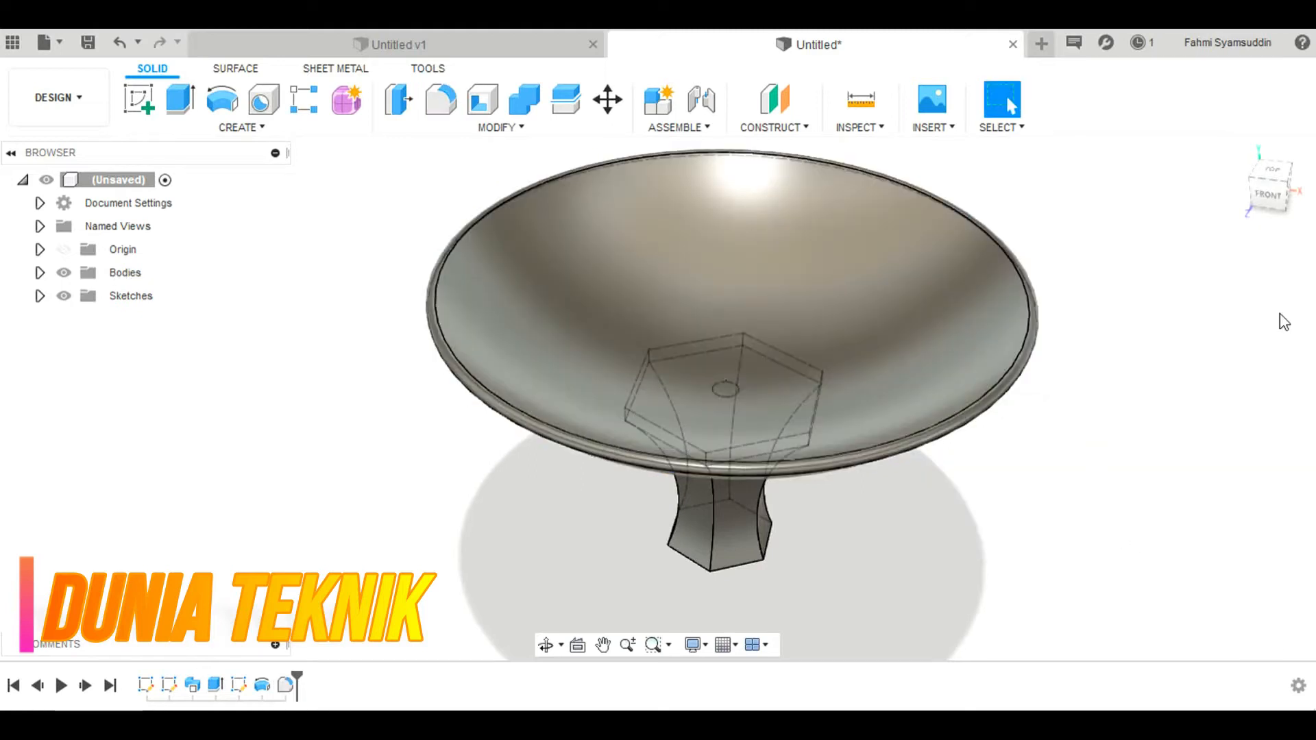
Extrude the pedestal's bottom hexagonal face downward by 20 mm.
{"action": "left_click", "coordinate": [178, 101]}
{"action": "left_click_drag", "start_coordinate": [1269, 185], "coordinate": [1260, 124]}
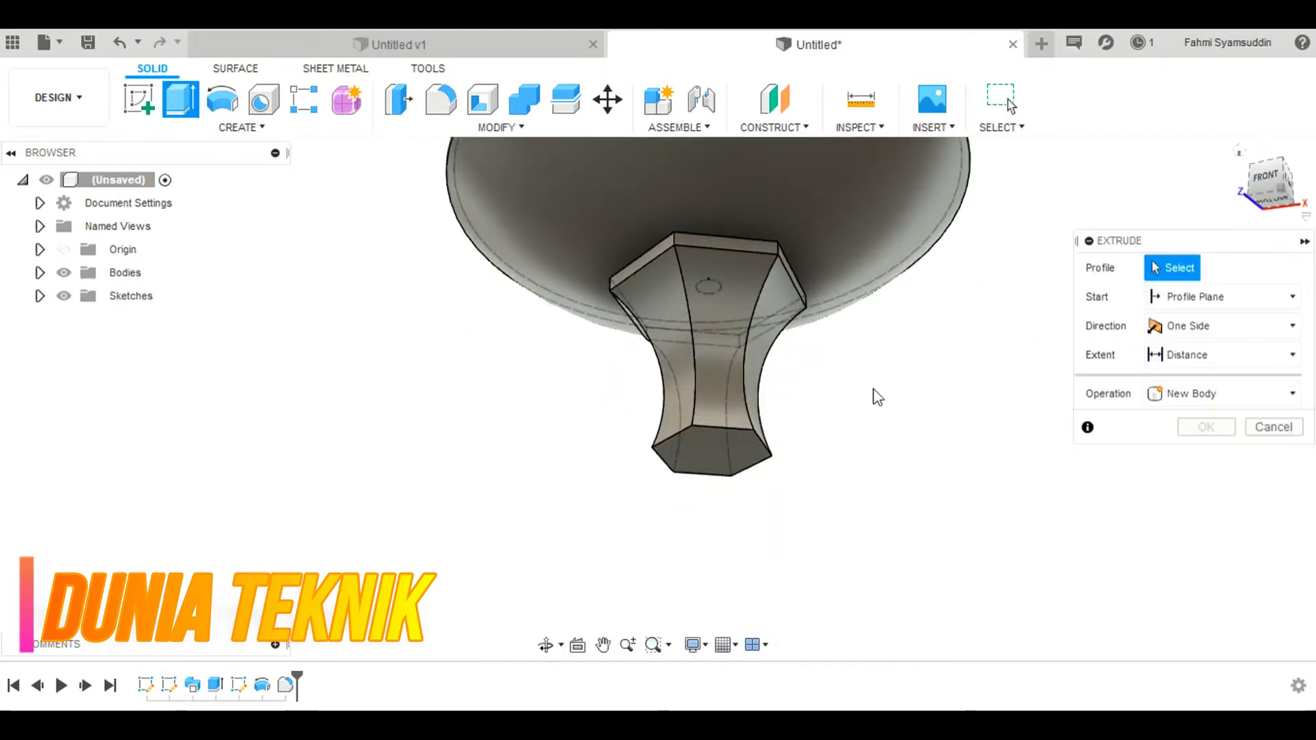
{"action": "left_click", "coordinate": [727, 461]}
{"action": "type", "text": "2"}
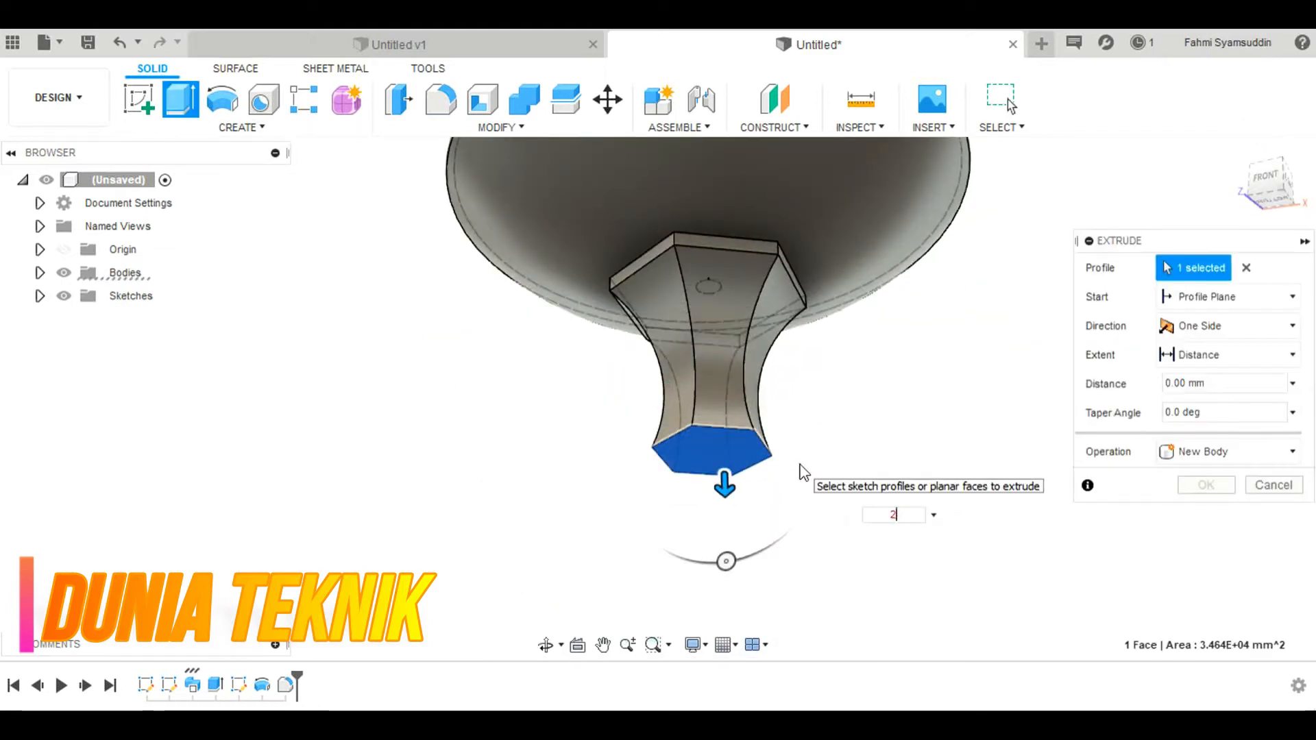
{"action": "type", "text": "0"}
{"action": "key", "text": "Return"}
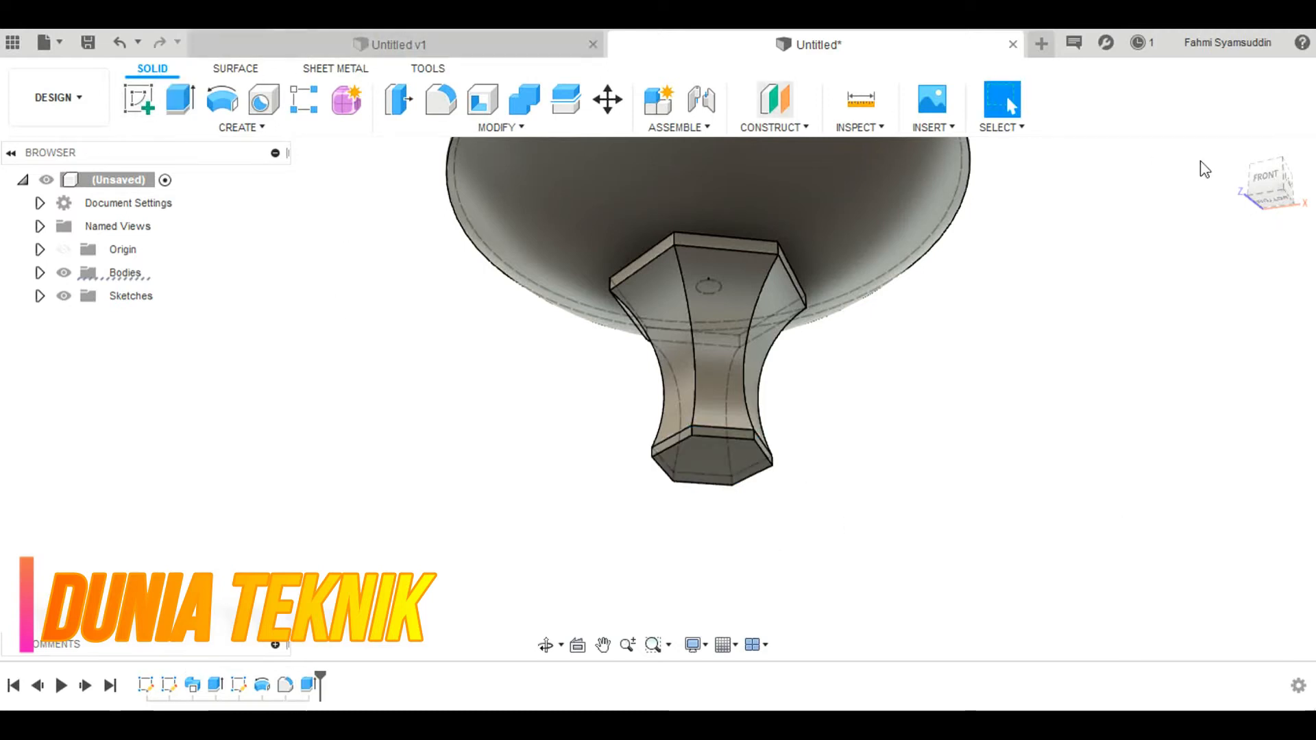
Create a construction plane offset -70 mm from the XZ plane below the pedestal and start a sketch on it.
{"action": "left_click", "coordinate": [1267, 178]}
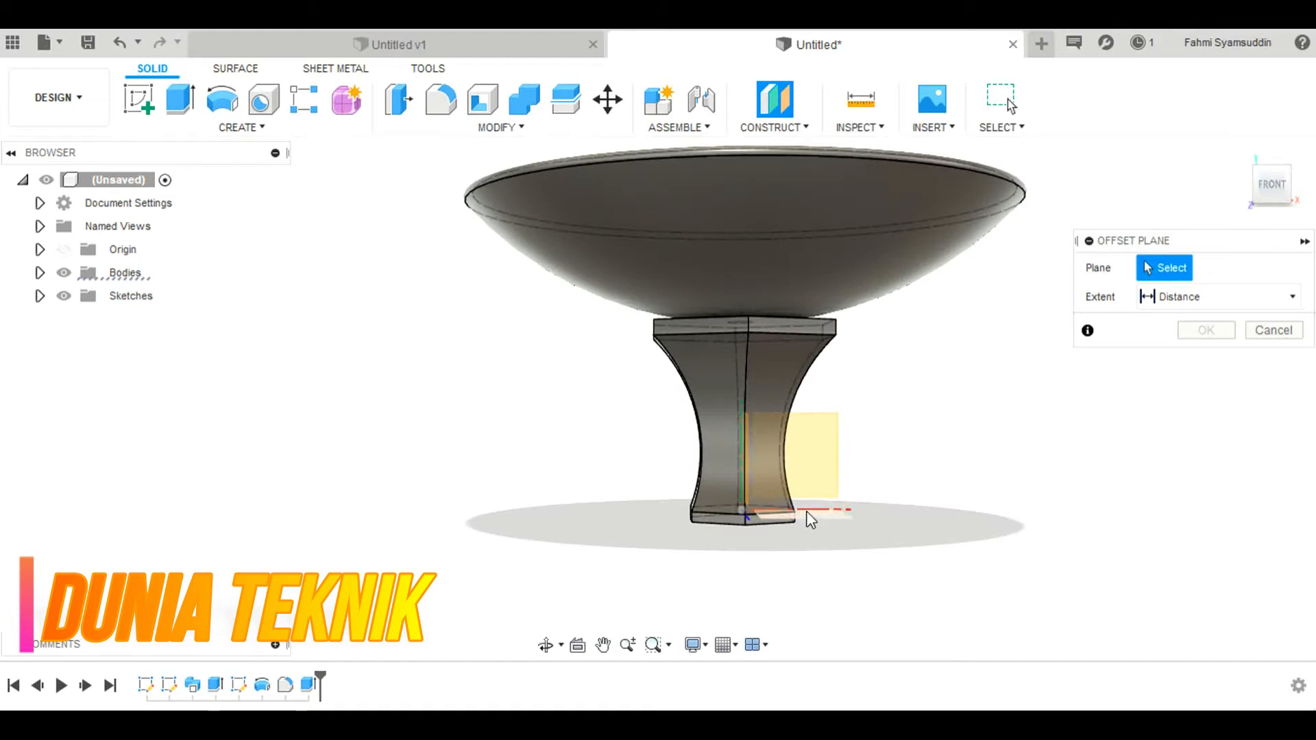
{"action": "left_click", "coordinate": [807, 513]}
{"action": "left_click_drag", "start_coordinate": [747, 489], "coordinate": [748, 583]}
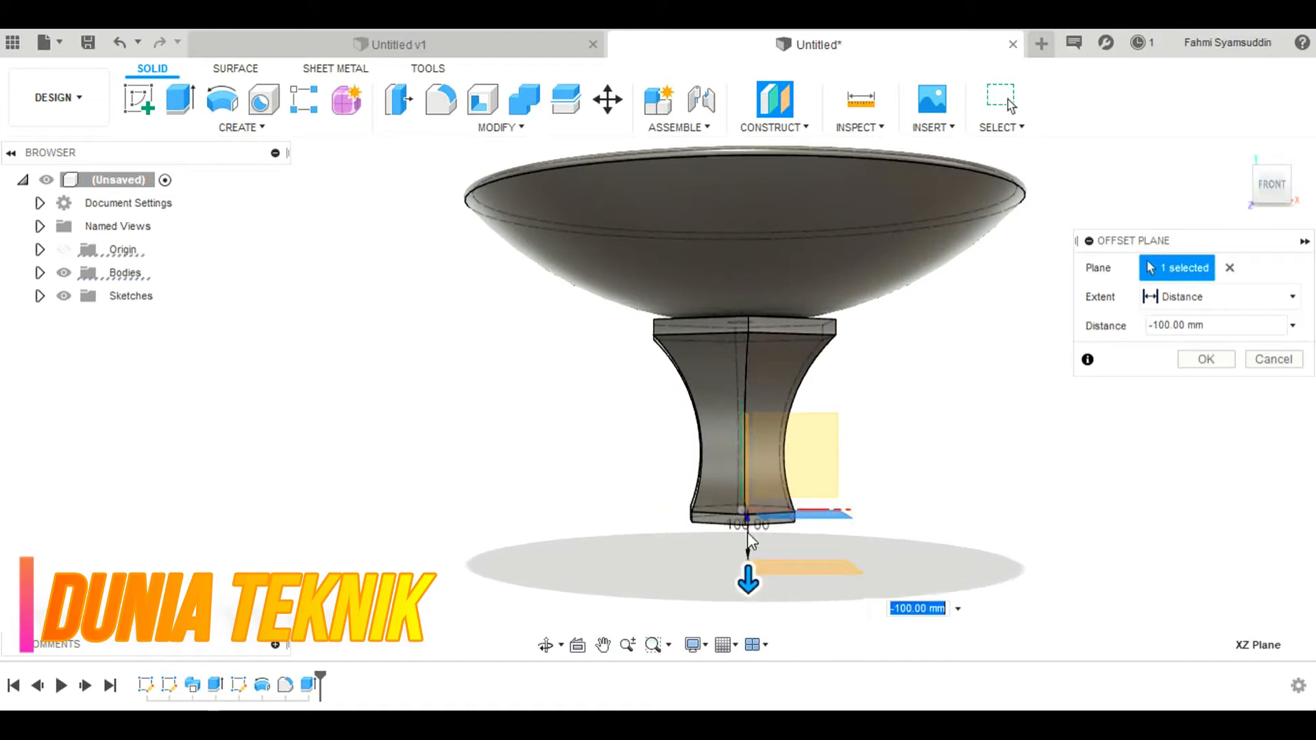
{"action": "key", "text": "BackSpace"}
{"action": "key", "text": "Return"}
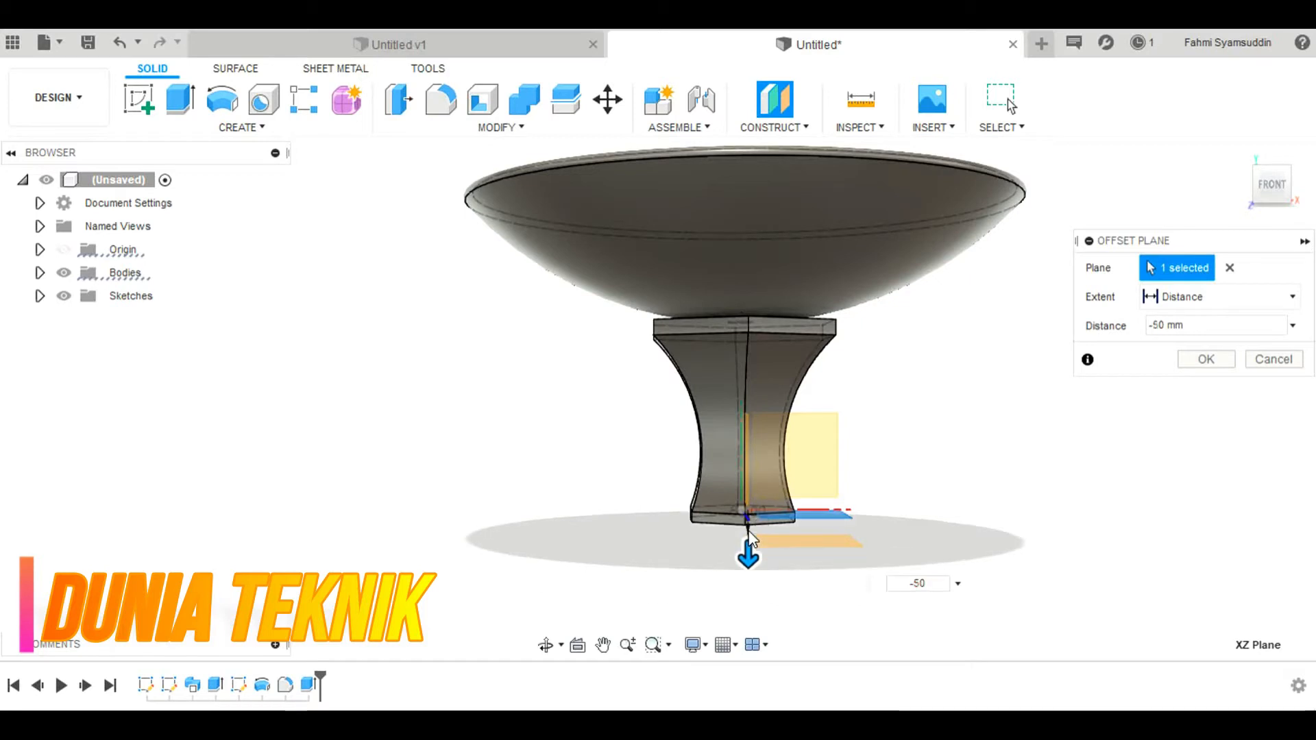
{"action": "type", "text": "-75"}
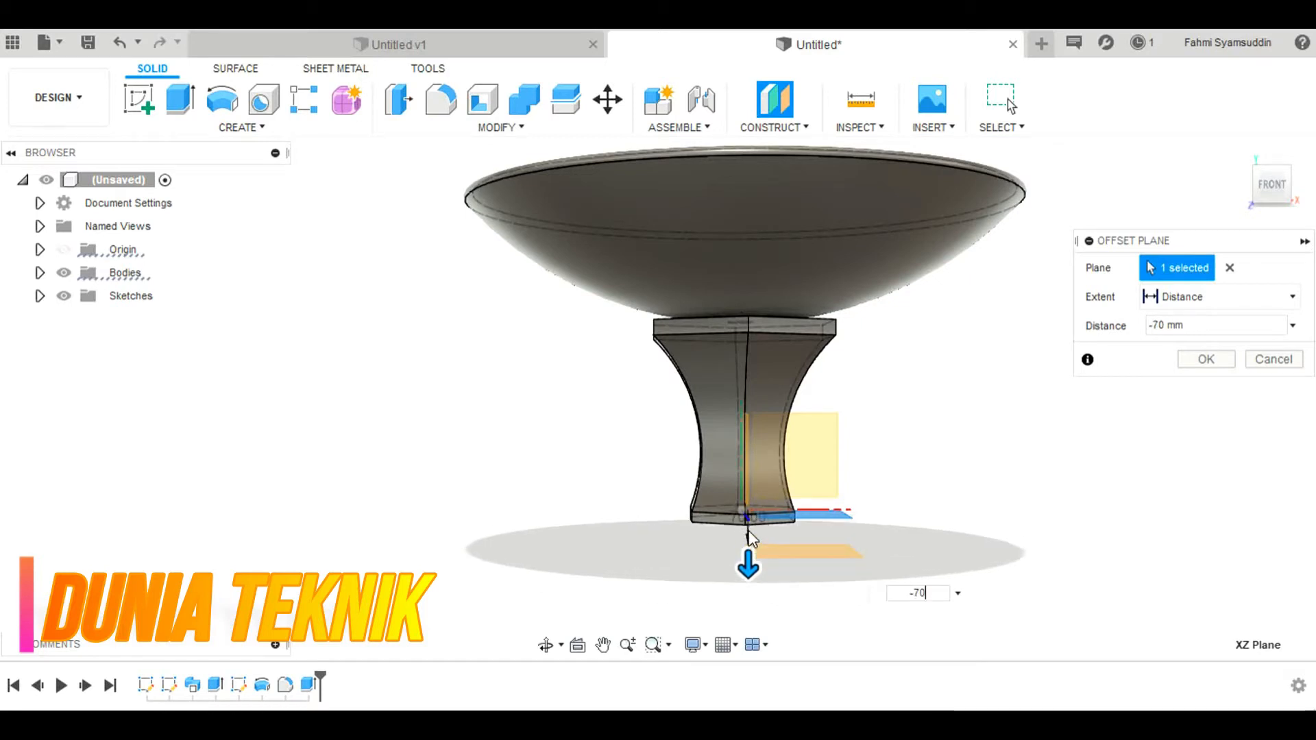
{"action": "key", "text": "Return"}
{"action": "key", "text": "Return"}
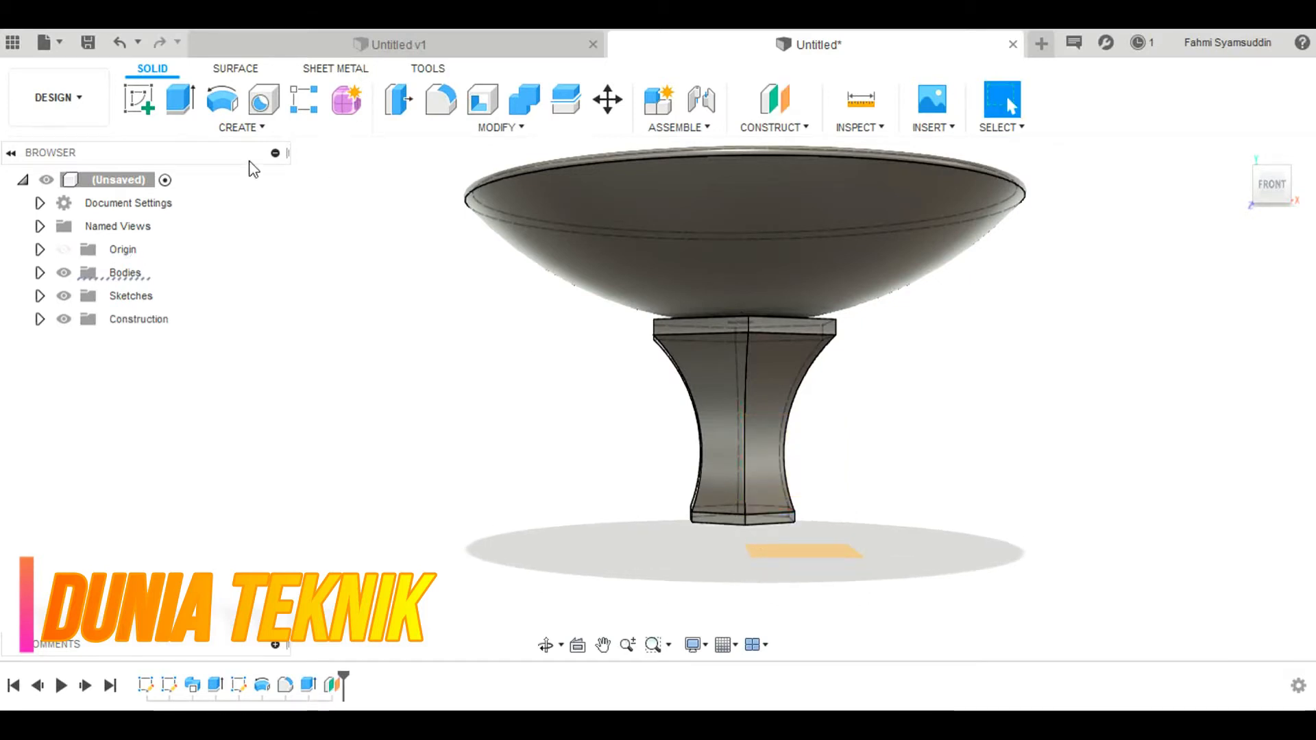
{"action": "left_click", "coordinate": [139, 100]}
{"action": "left_click", "coordinate": [780, 566]}
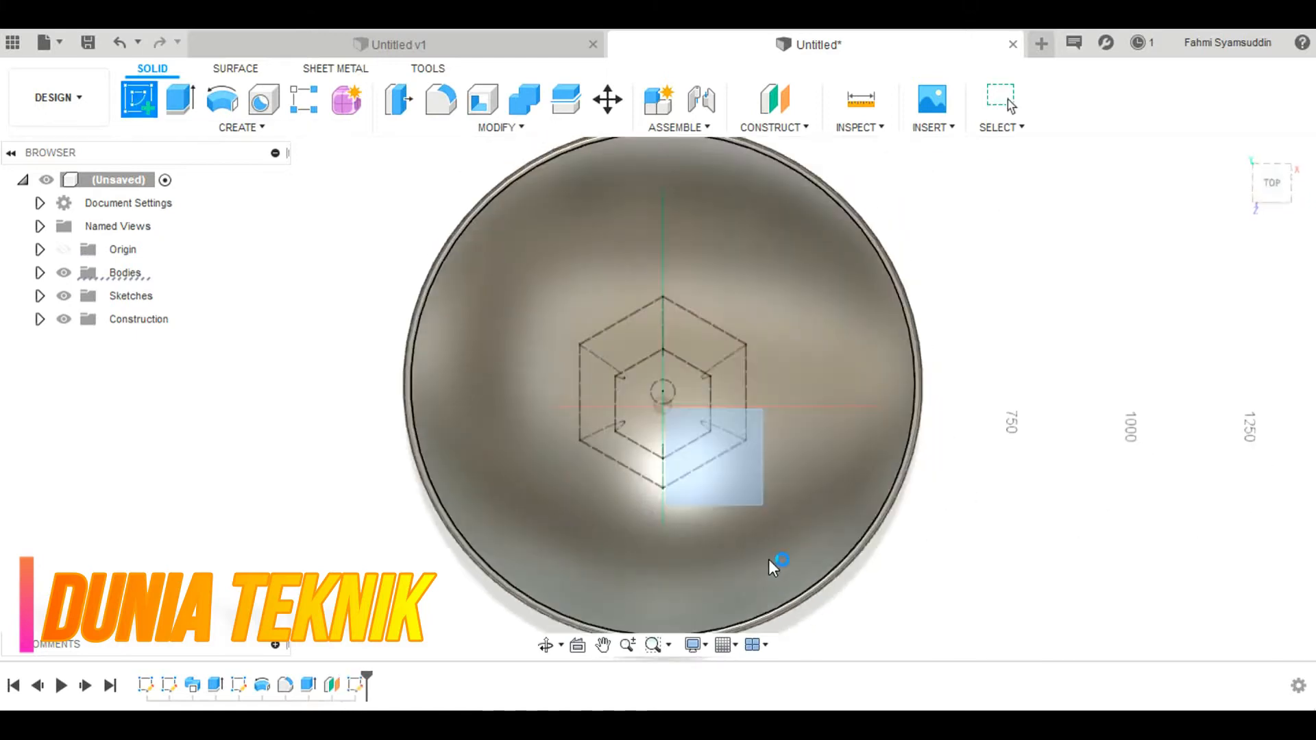
Sketch a circumscribed hexagon centred on the origin, larger than the pedestal's top, with flat sides crossing the vertical sketch axis.
{"action": "left_click", "coordinate": [241, 128]}
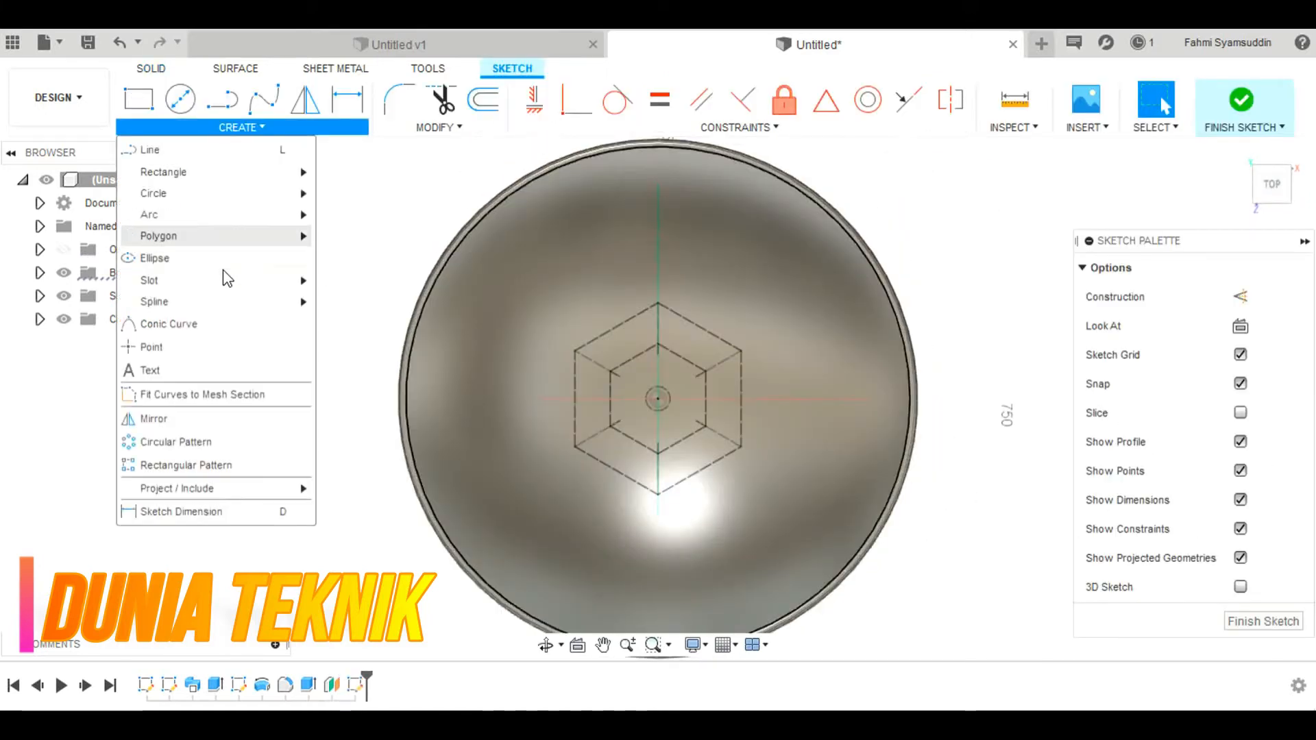
{"action": "mouse_move", "coordinate": [294, 237]}
{"action": "left_click", "coordinate": [374, 236]}
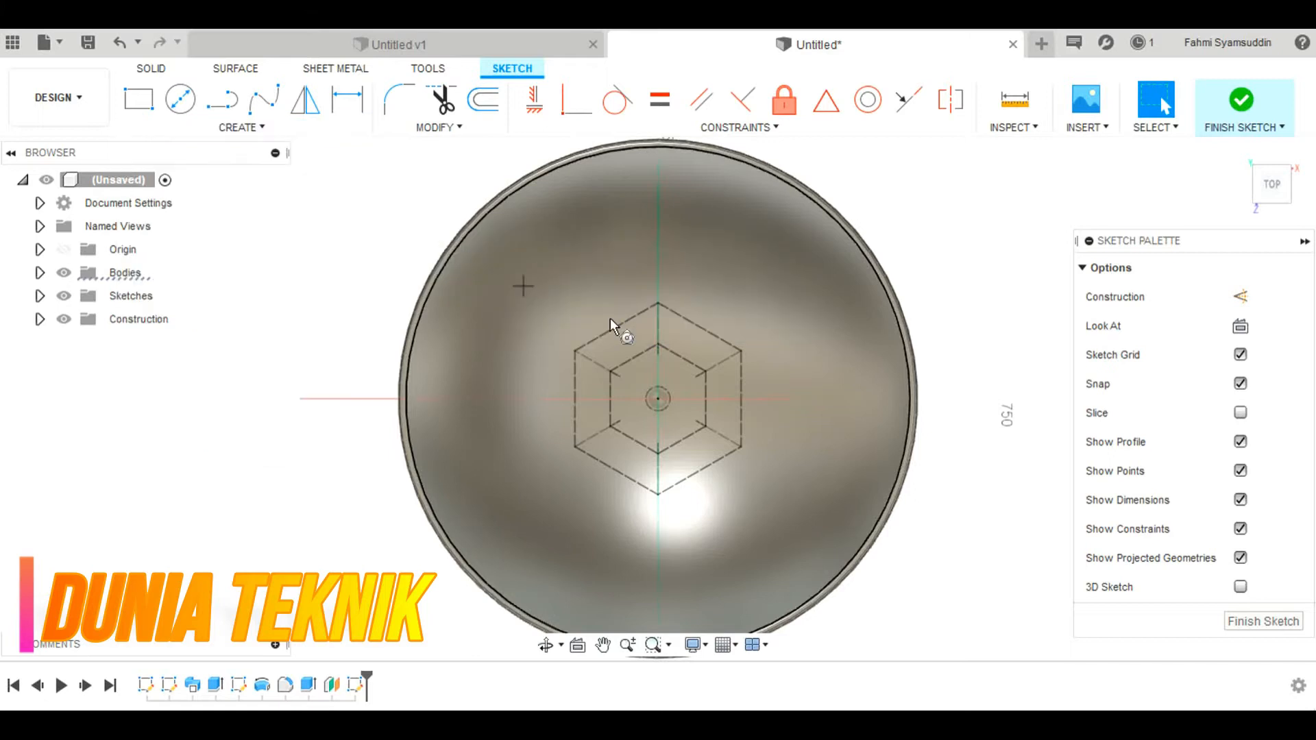
{"action": "left_click", "coordinate": [656, 397]}
{"action": "key", "text": "Tab"}
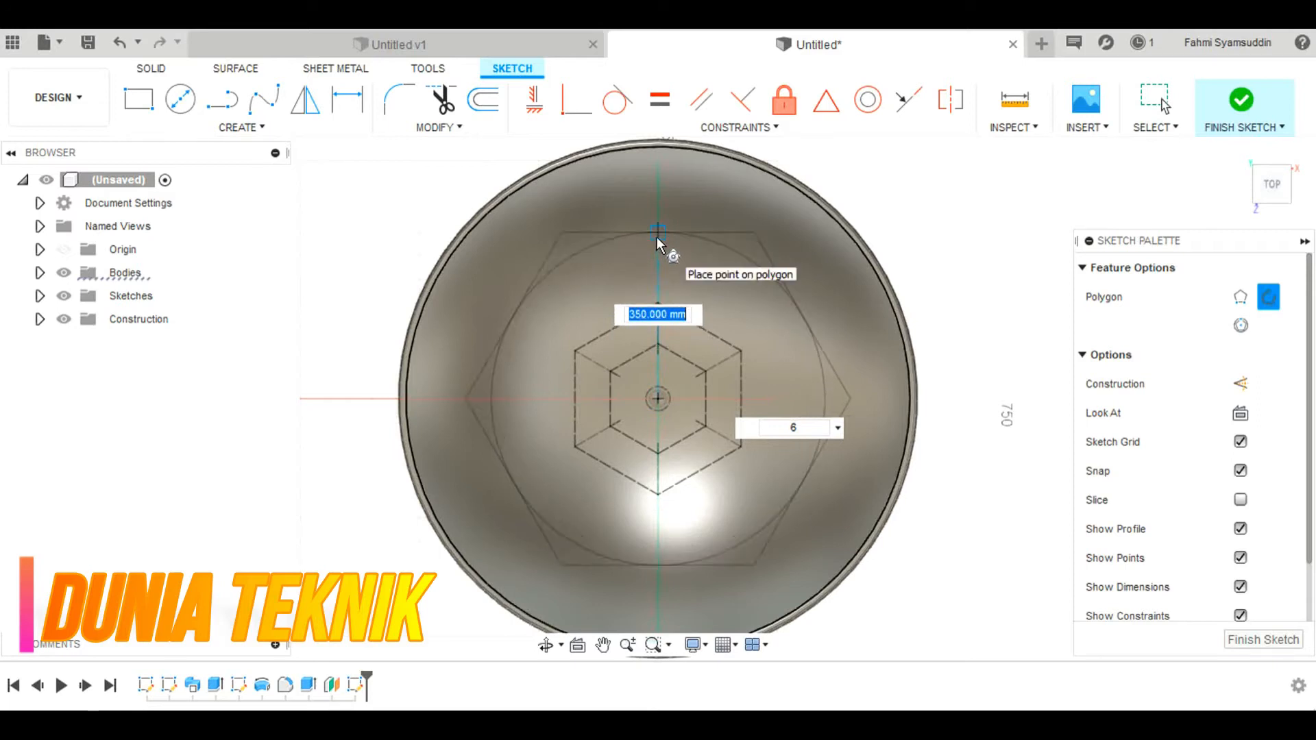
{"action": "left_click", "coordinate": [656, 280]}
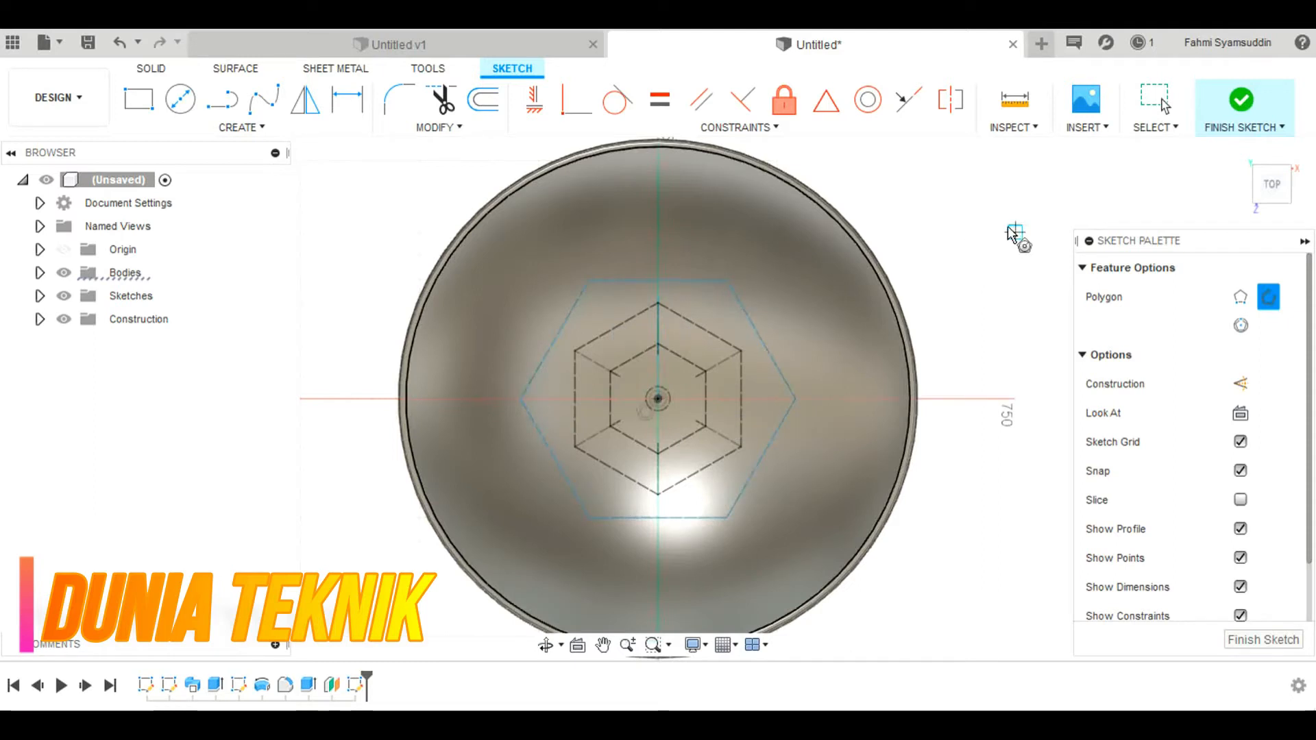
{"action": "right_click", "coordinate": [960, 221]}
{"action": "left_click", "coordinate": [1003, 227]}
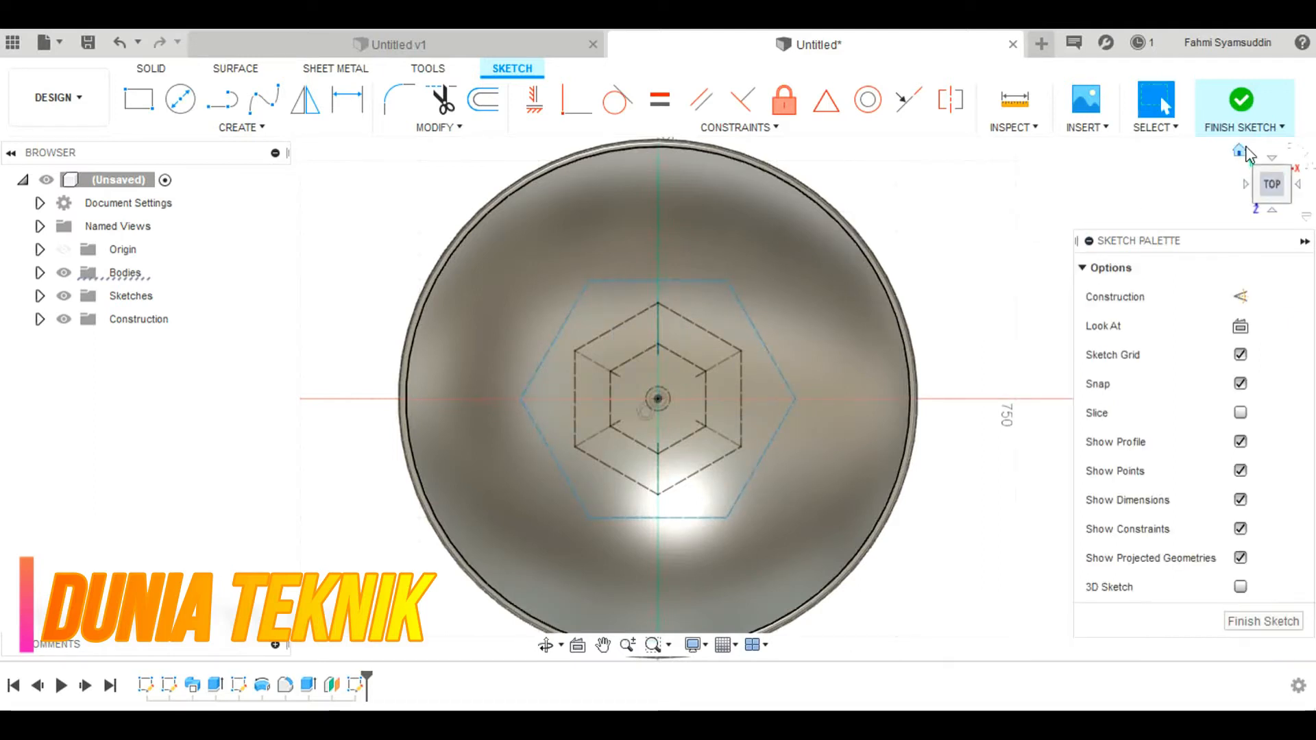
{"action": "left_click", "coordinate": [1245, 154]}
{"action": "left_click", "coordinate": [152, 68]}
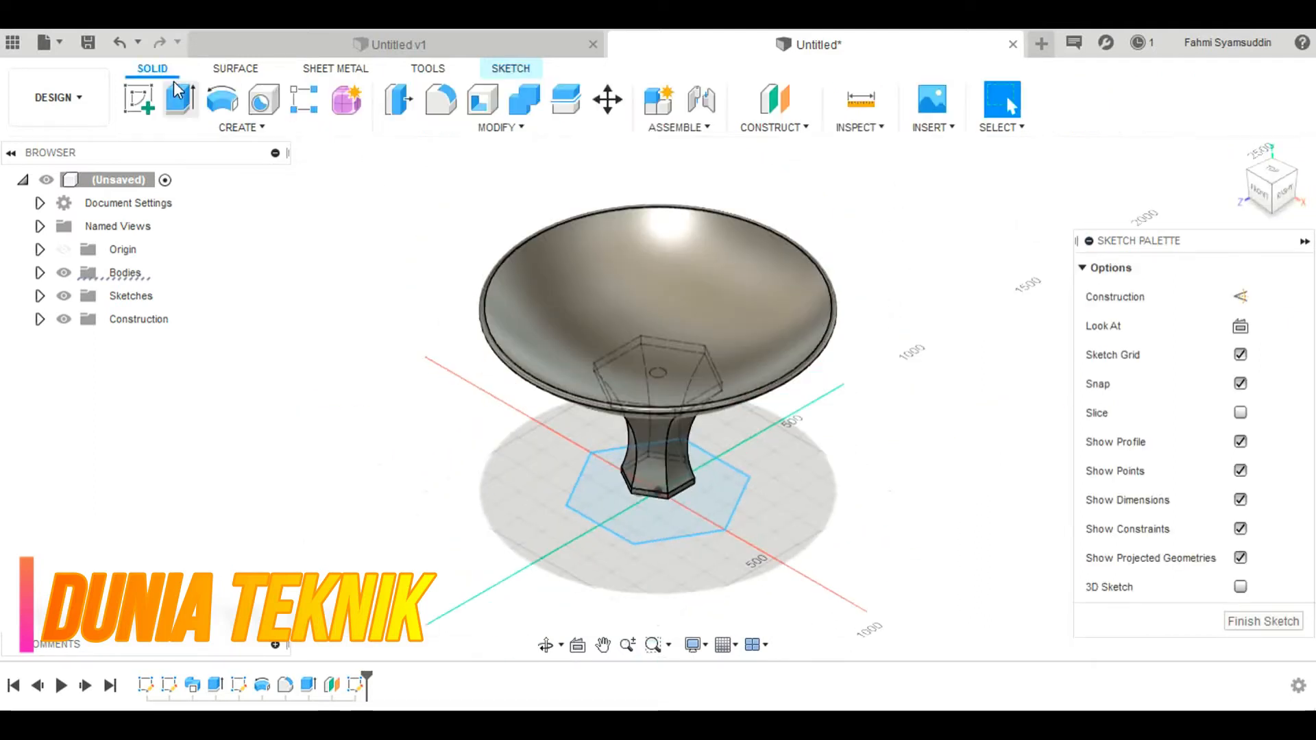
{"action": "left_click", "coordinate": [222, 99]}
{"action": "left_click", "coordinate": [1274, 417]}
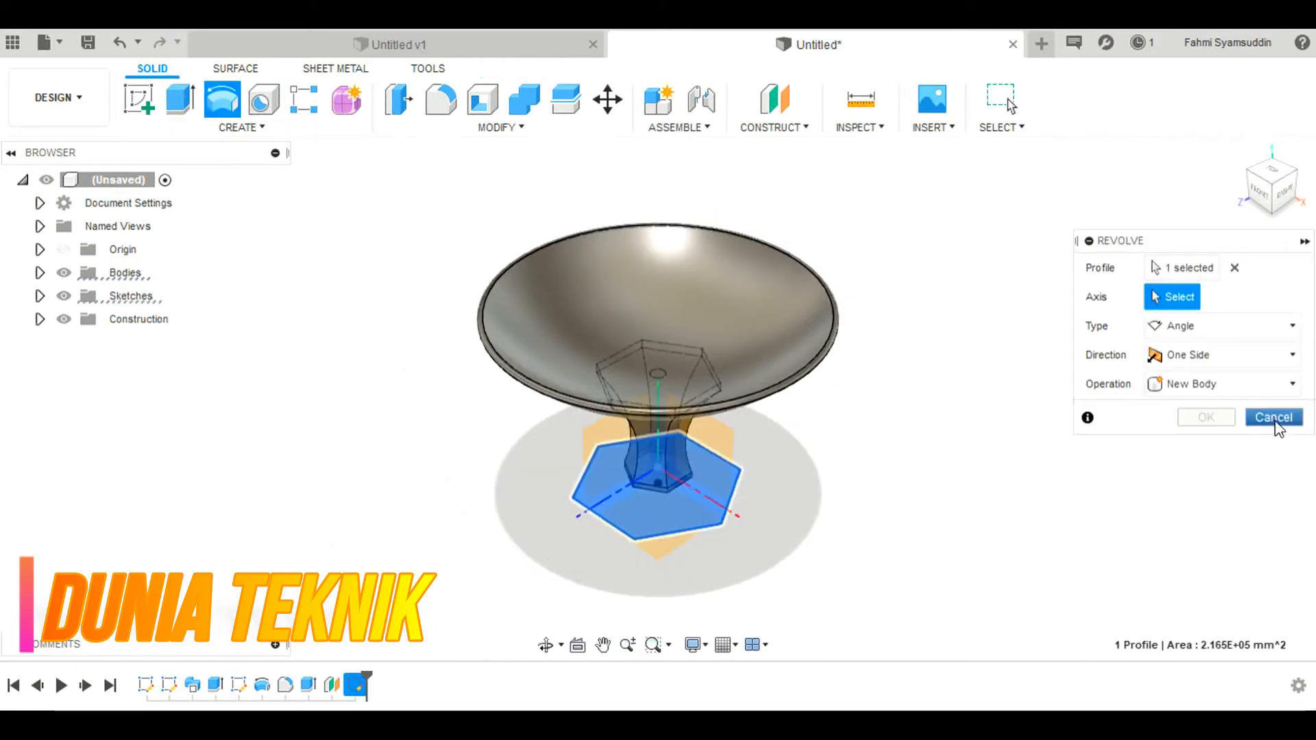
{"action": "left_click", "coordinate": [242, 127]}
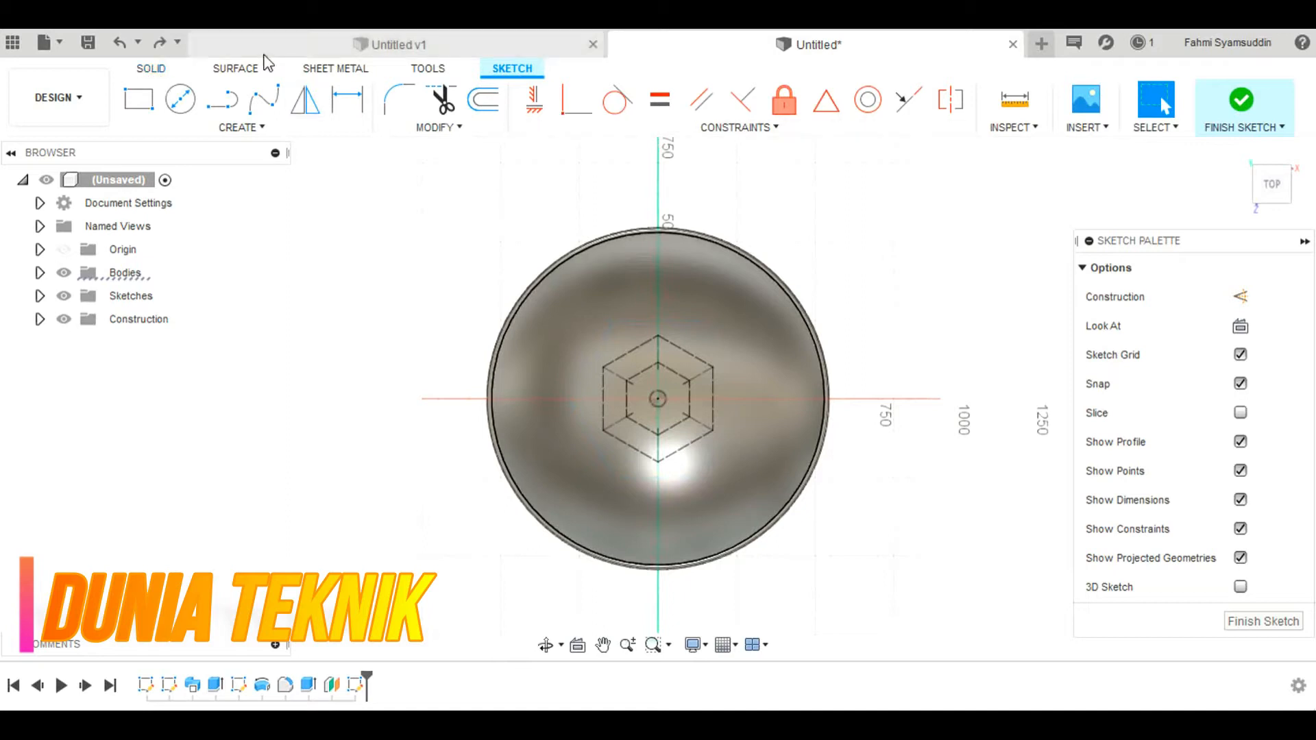
{"action": "left_click", "coordinate": [158, 47]}
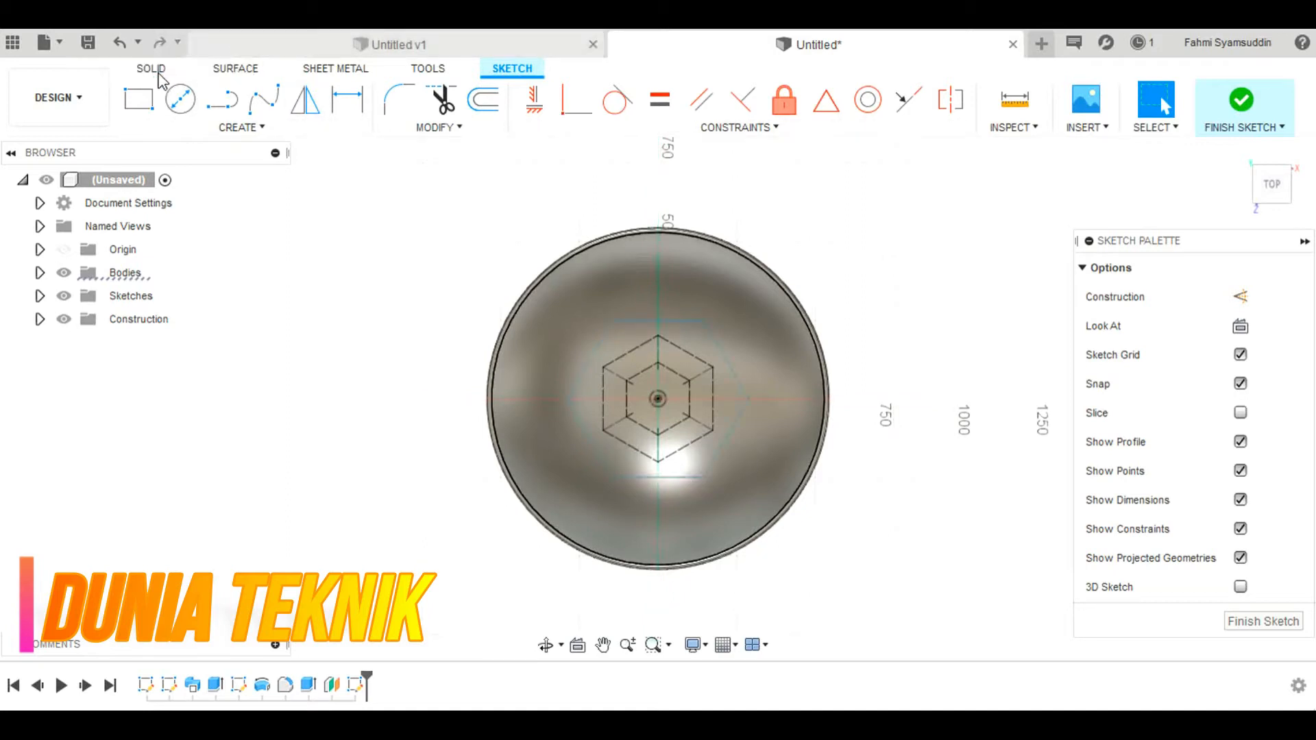
Try to loft from the hexagon sketch to the pedestal's bottom face with a centerline guide, and undo the hexagon.
{"action": "left_click", "coordinate": [222, 126]}
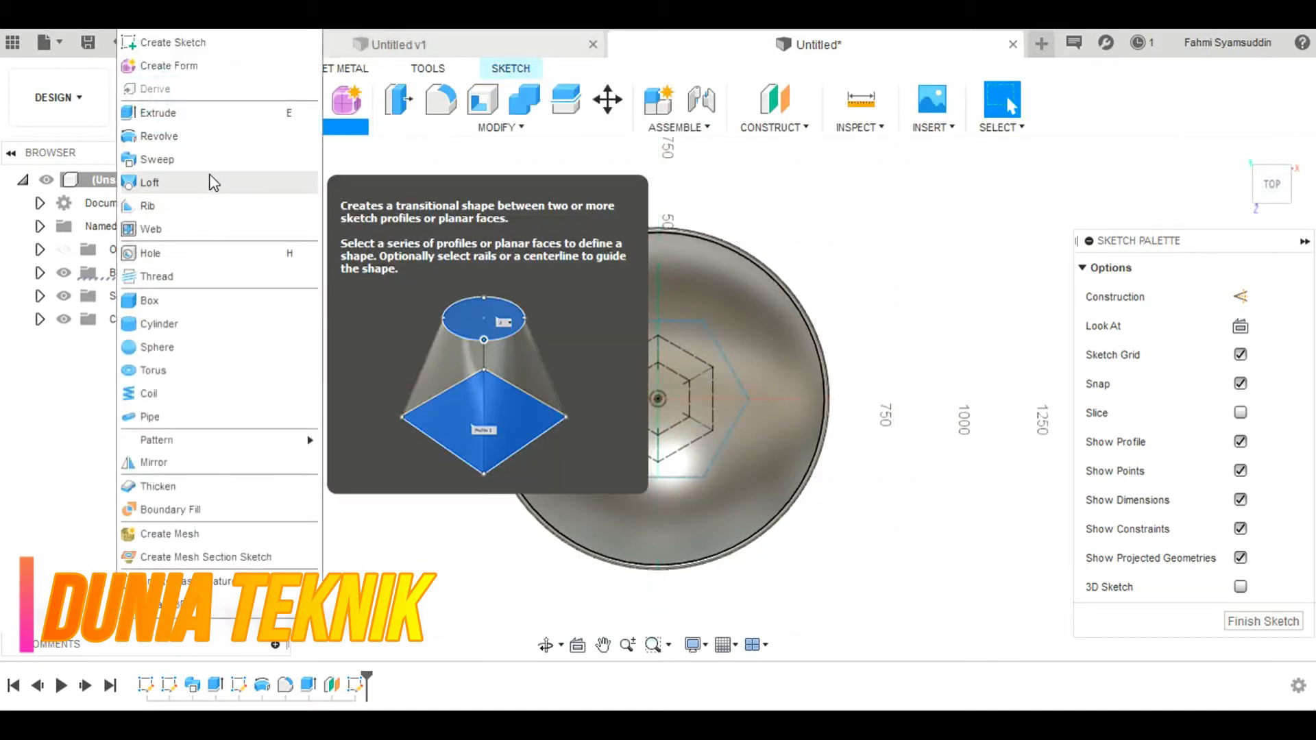
{"action": "left_click", "coordinate": [209, 185]}
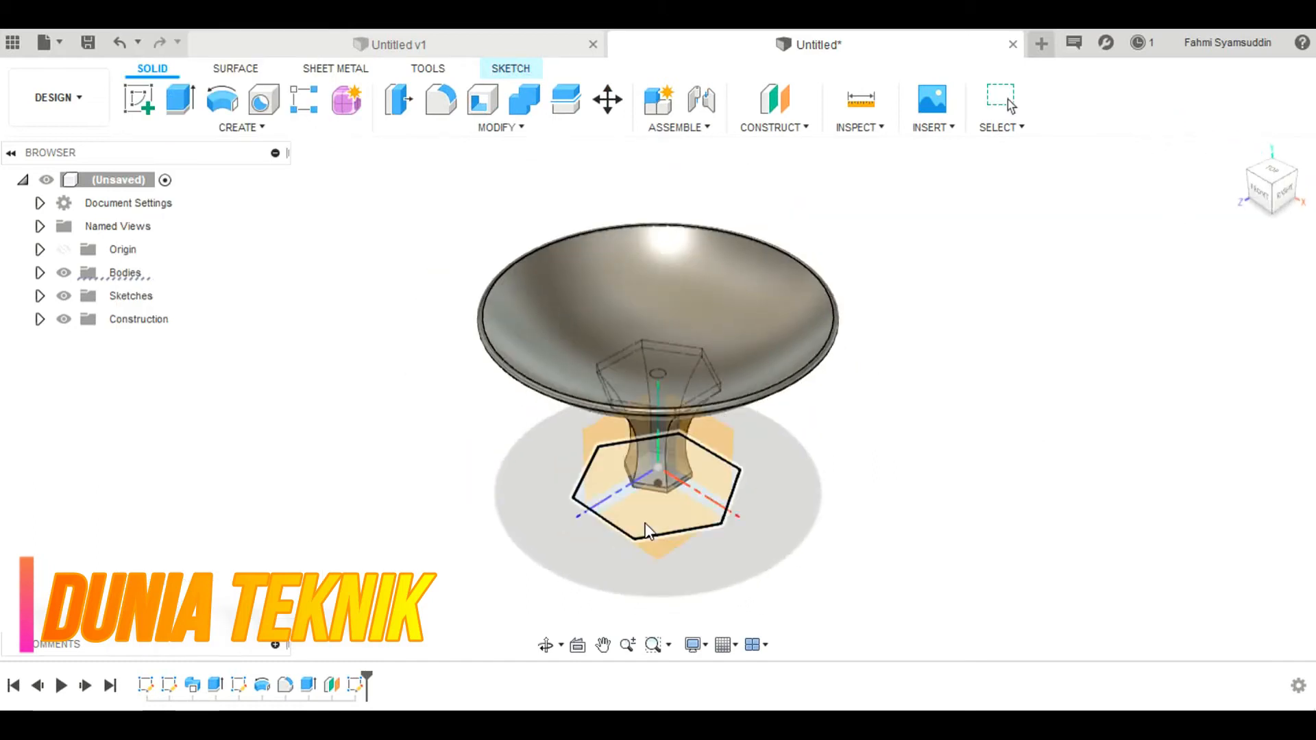
{"action": "left_click", "coordinate": [645, 524]}
{"action": "mouse_move", "coordinate": [1276, 196]}
{"action": "left_mouse_down"}
{"action": "mouse_move", "coordinate": [1265, 165]}
{"action": "mouse_move", "coordinate": [1269, 182]}
{"action": "left_mouse_up"}
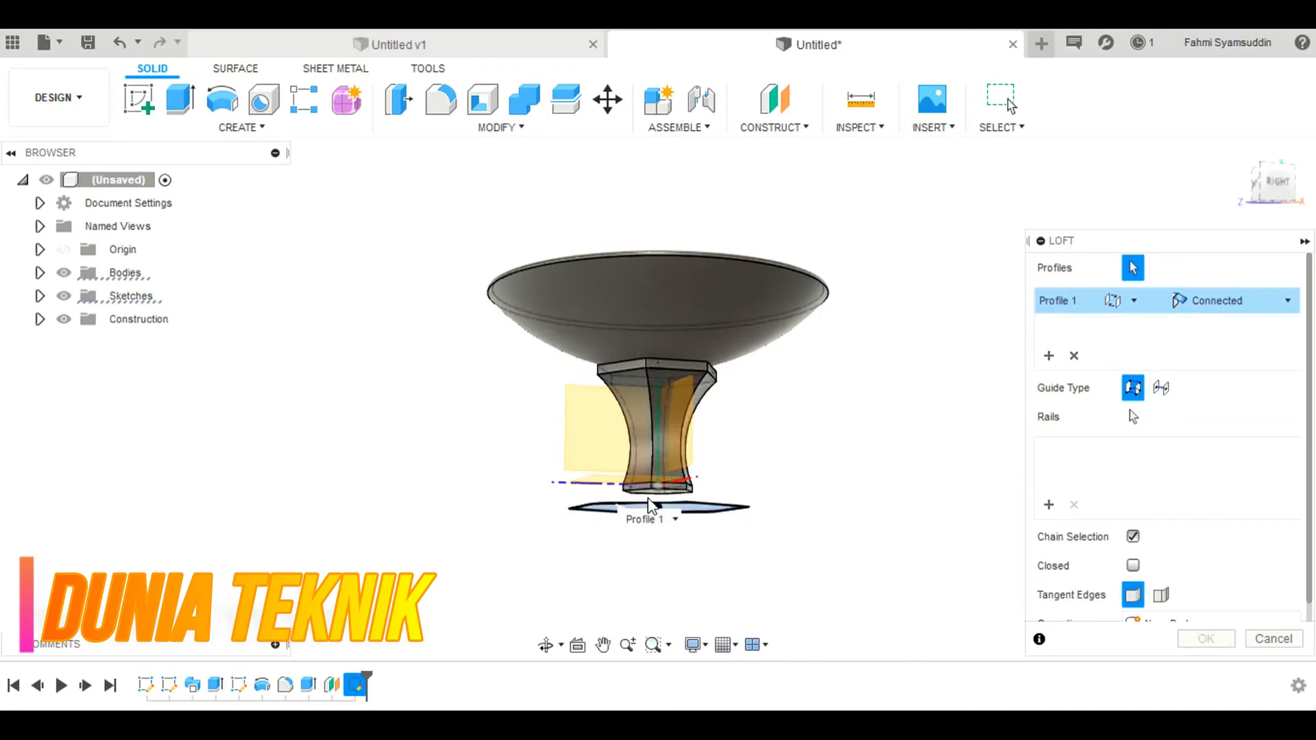
{"action": "scroll", "coordinate": [655, 495], "scroll_direction": "up", "scroll_amount": 4}
{"action": "scroll", "coordinate": [679, 509], "scroll_direction": "up", "scroll_amount": 2}
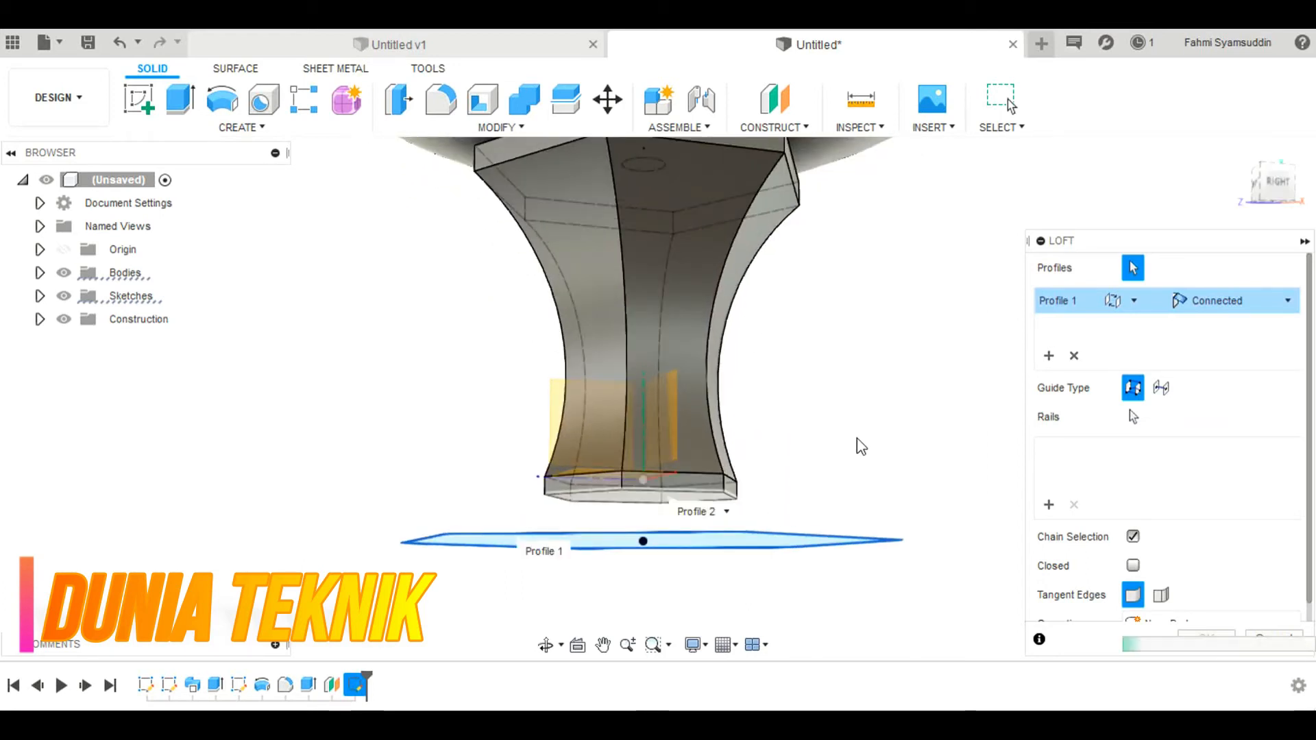
{"action": "mouse_move", "coordinate": [1267, 179]}
{"action": "left_mouse_down"}
{"action": "mouse_move", "coordinate": [1275, 212]}
{"action": "mouse_move", "coordinate": [1276, 183]}
{"action": "left_mouse_up"}
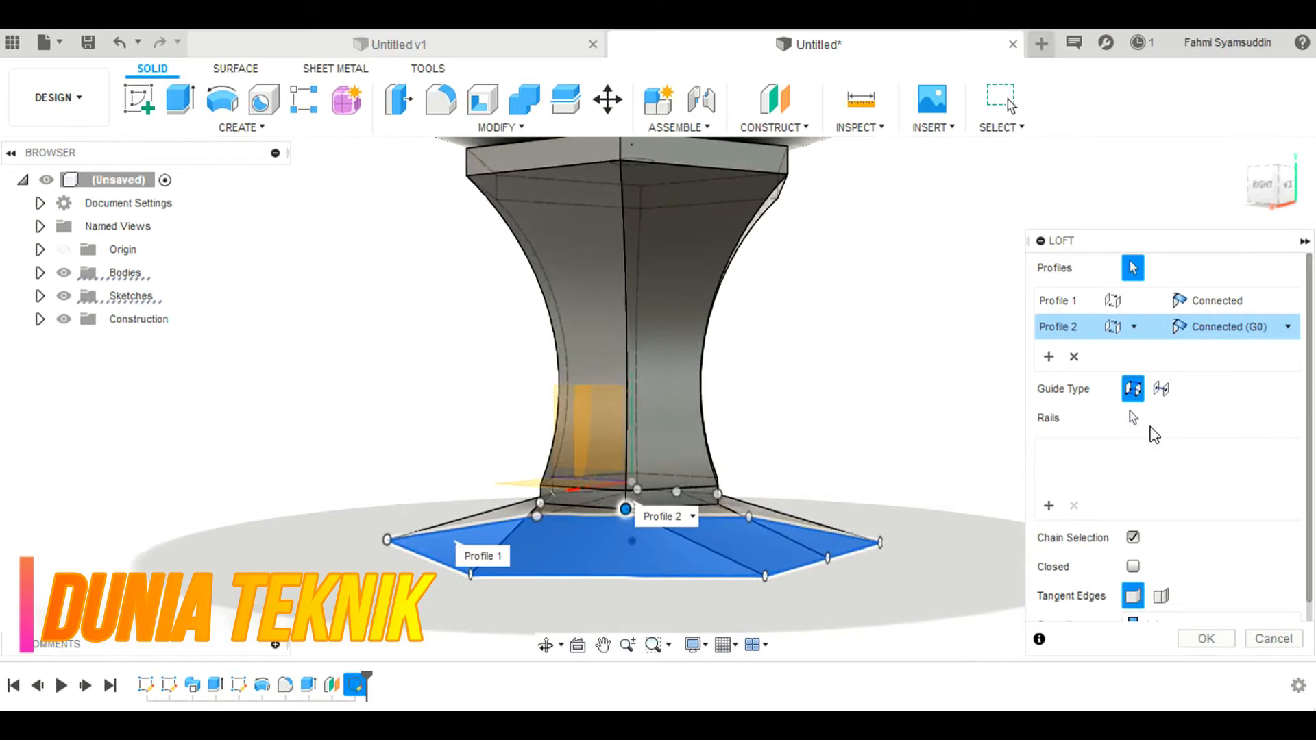
{"action": "left_click", "coordinate": [1162, 389]}
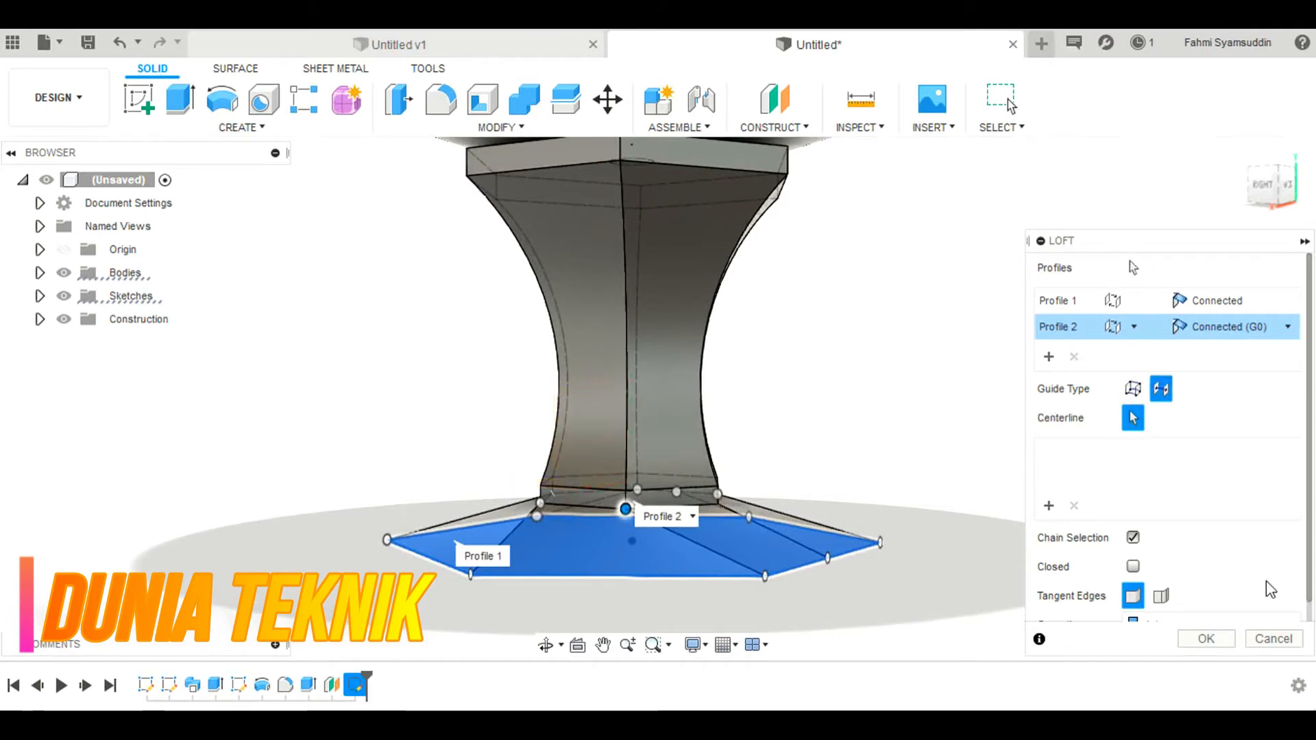
{"action": "left_click", "coordinate": [1274, 639]}
{"action": "left_click", "coordinate": [1239, 150]}
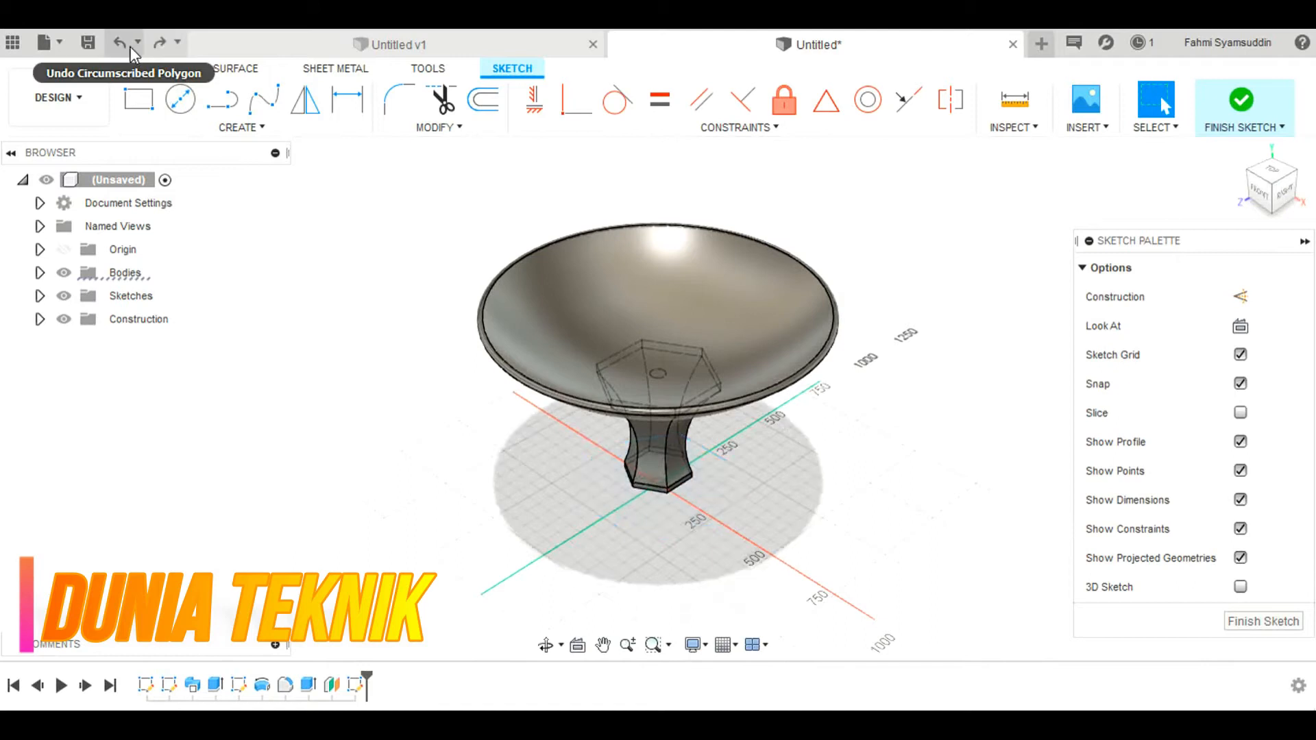
Sketch a six-sided circumscribed polygon centred on the origin, 300 mm from centre to flat, with its corners aligned to the pedestal's hexagon.
{"action": "left_click", "coordinate": [240, 128]}
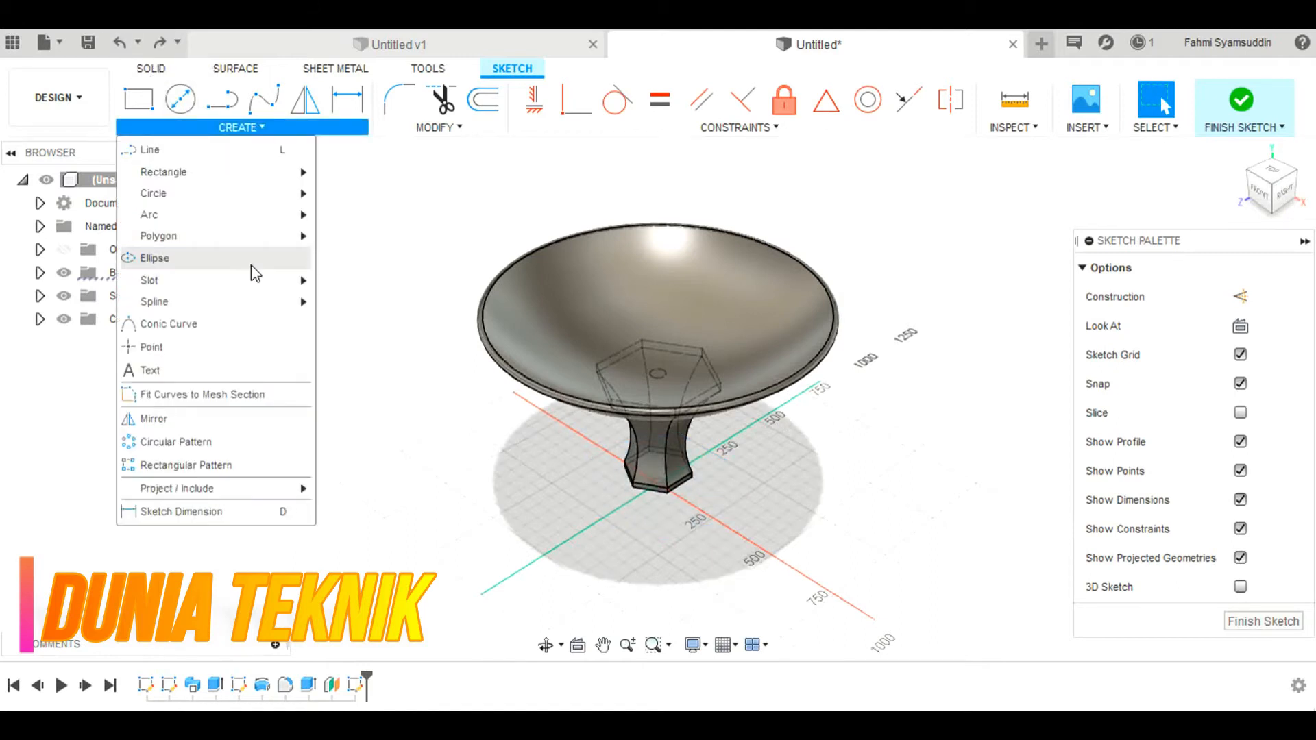
{"action": "mouse_move", "coordinate": [294, 236]}
{"action": "left_click", "coordinate": [344, 240]}
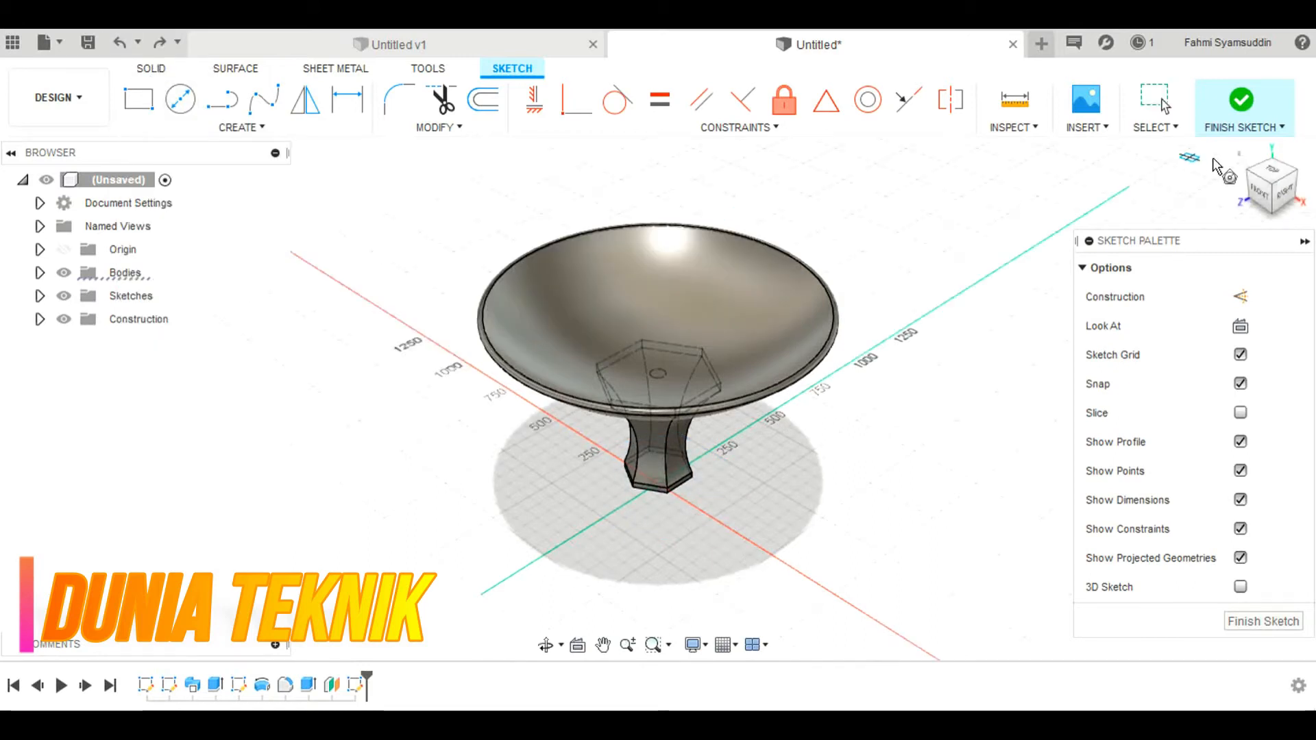
{"action": "left_click", "coordinate": [1272, 176]}
{"action": "left_click", "coordinate": [1274, 176]}
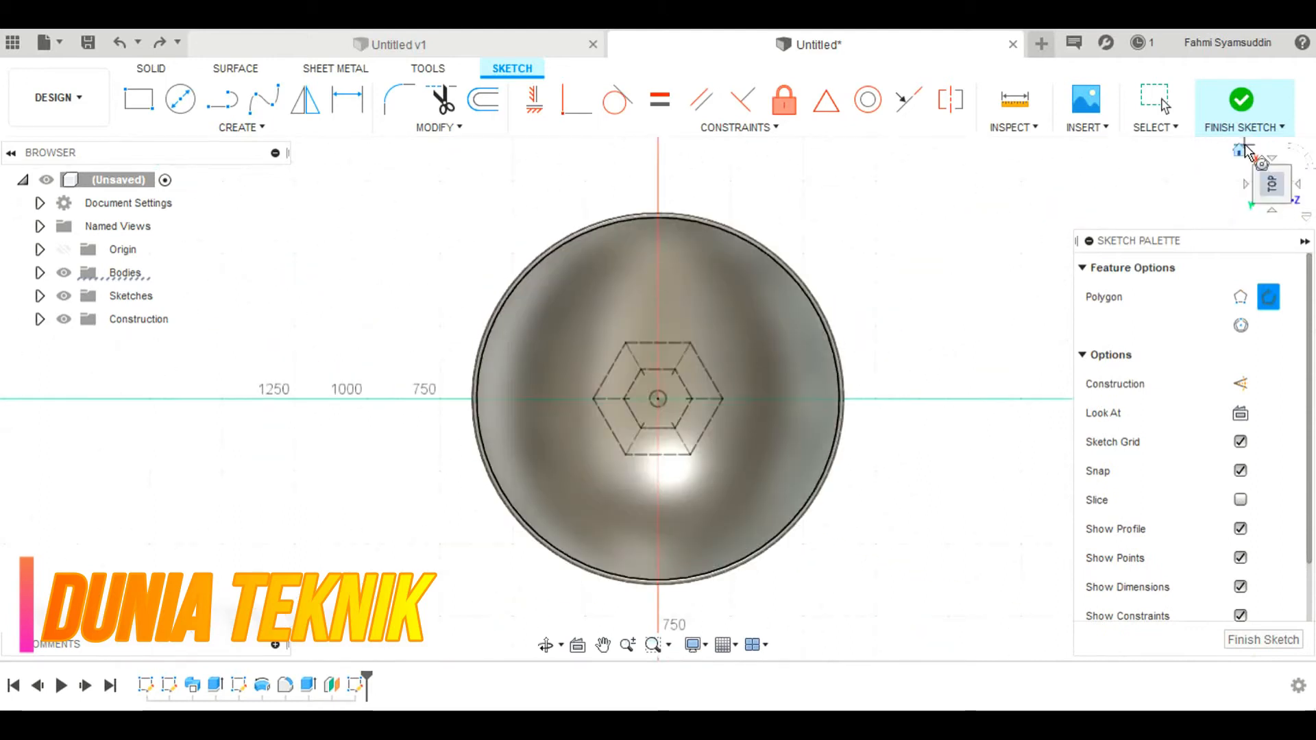
{"action": "left_click", "coordinate": [1240, 151]}
{"action": "left_click", "coordinate": [1267, 177]}
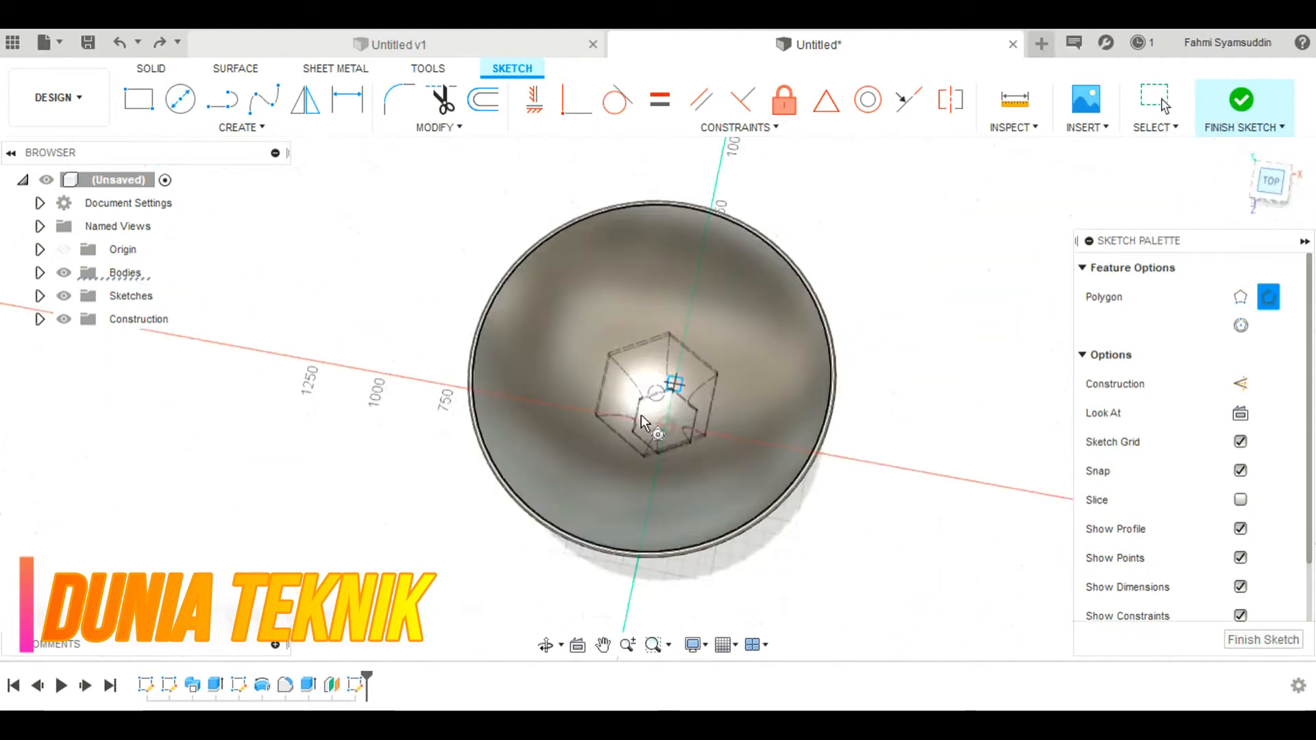
{"action": "left_click", "coordinate": [660, 395]}
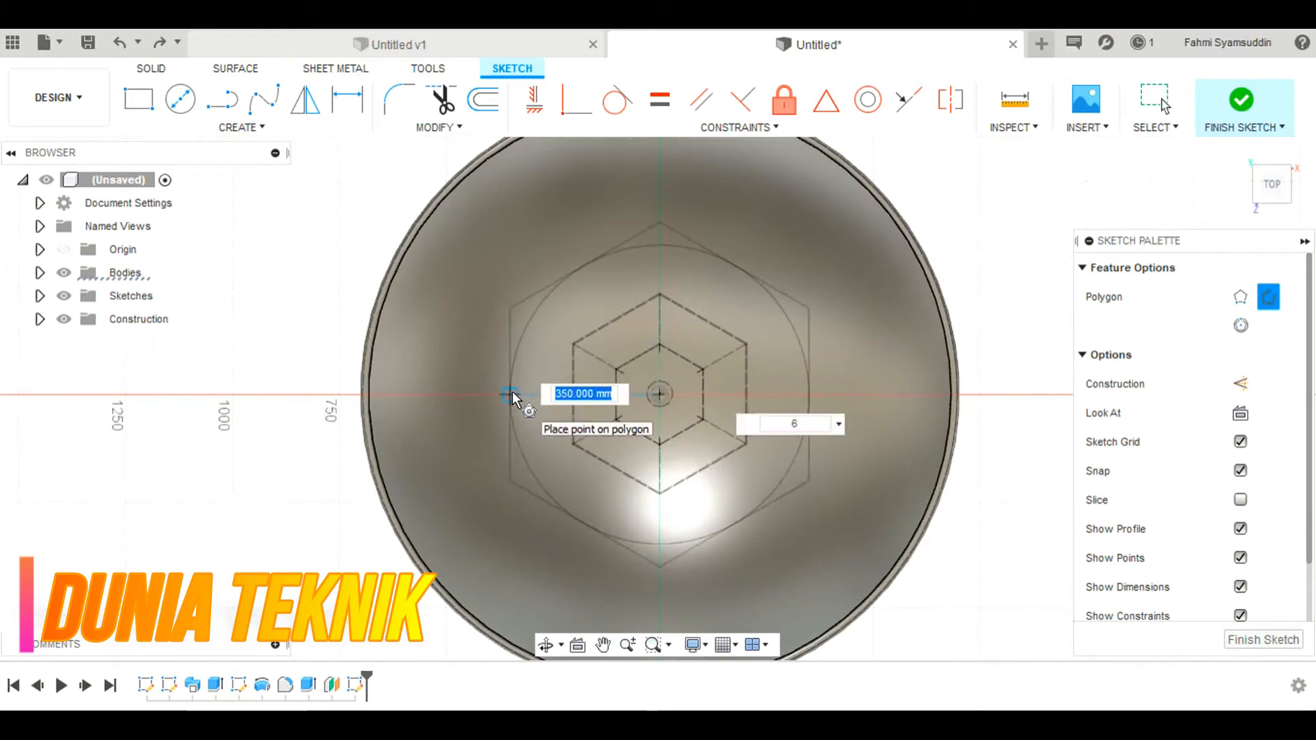
{"action": "type", "text": "300"}
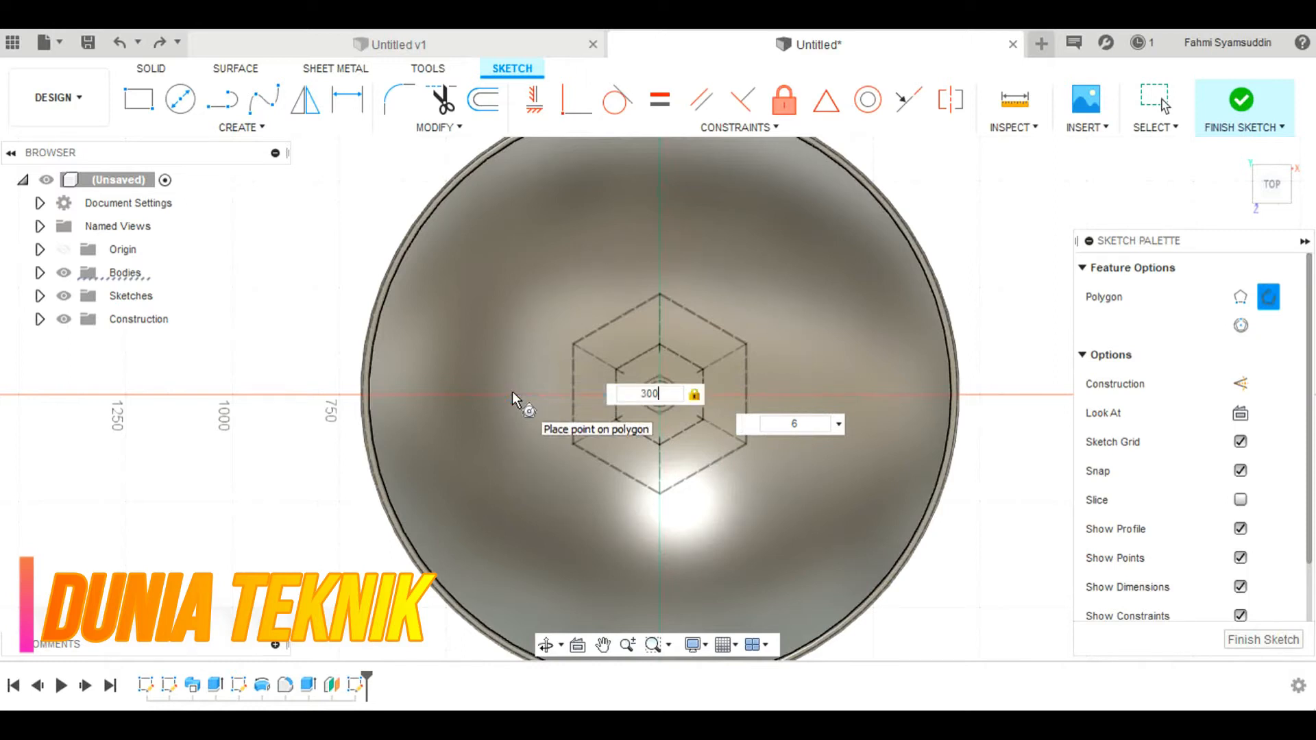
{"action": "key", "text": "Tab"}
{"action": "key", "text": "Return"}
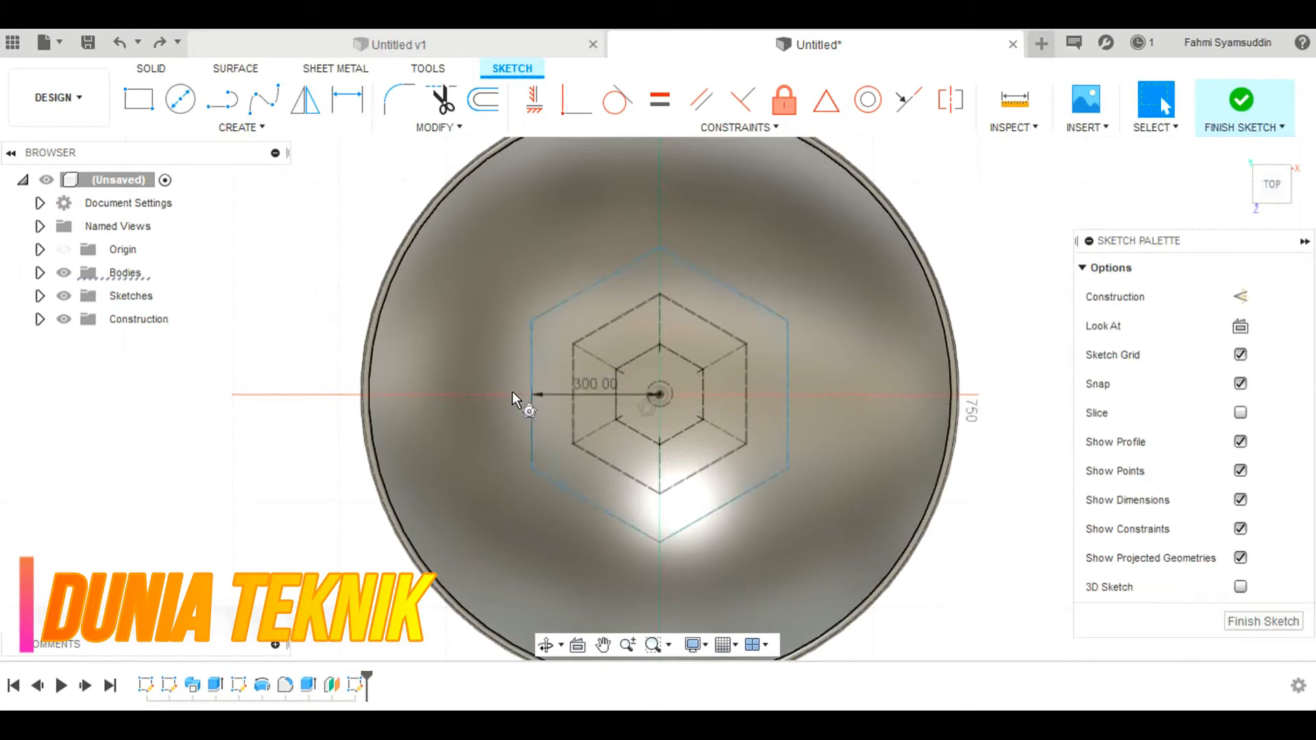
Loft from the 300 mm hexagon sketch up to the stem's hexagonal bottom face with connected ends to form the flared foot.
{"action": "left_click", "coordinate": [151, 67]}
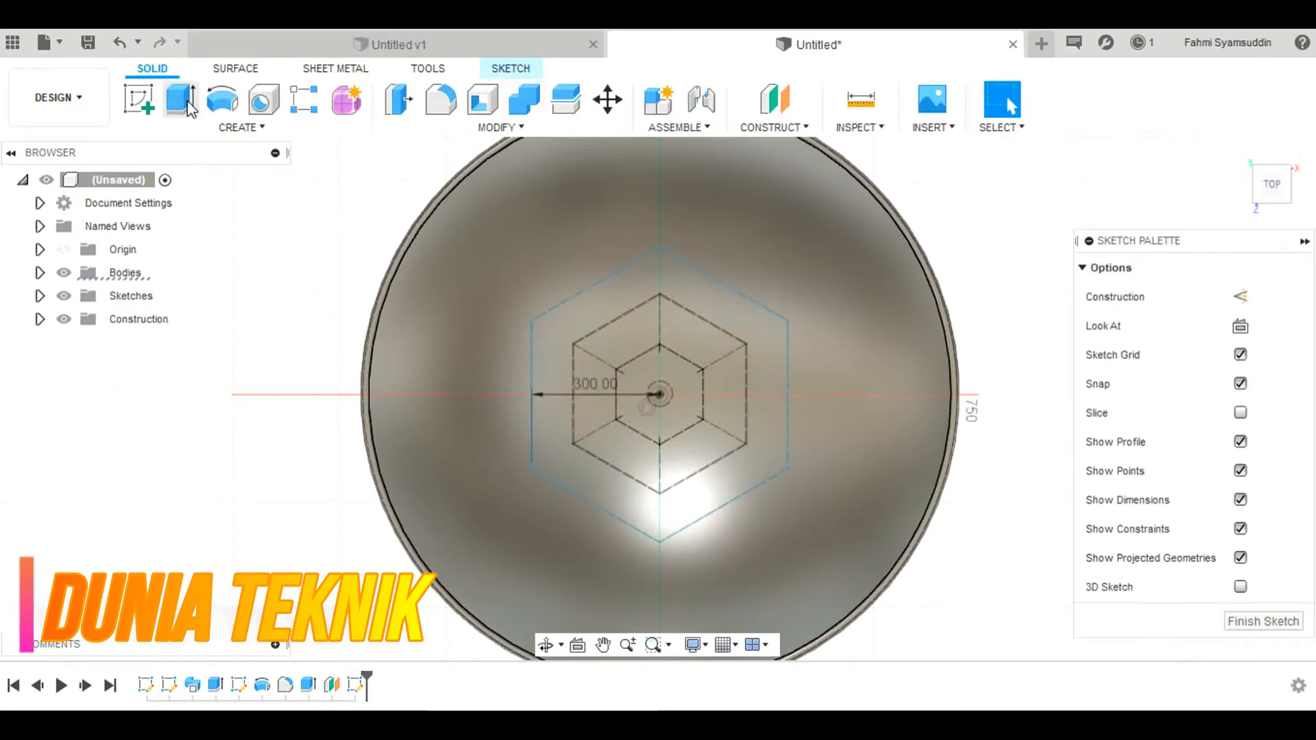
{"action": "left_click", "coordinate": [226, 128]}
{"action": "left_click", "coordinate": [150, 183]}
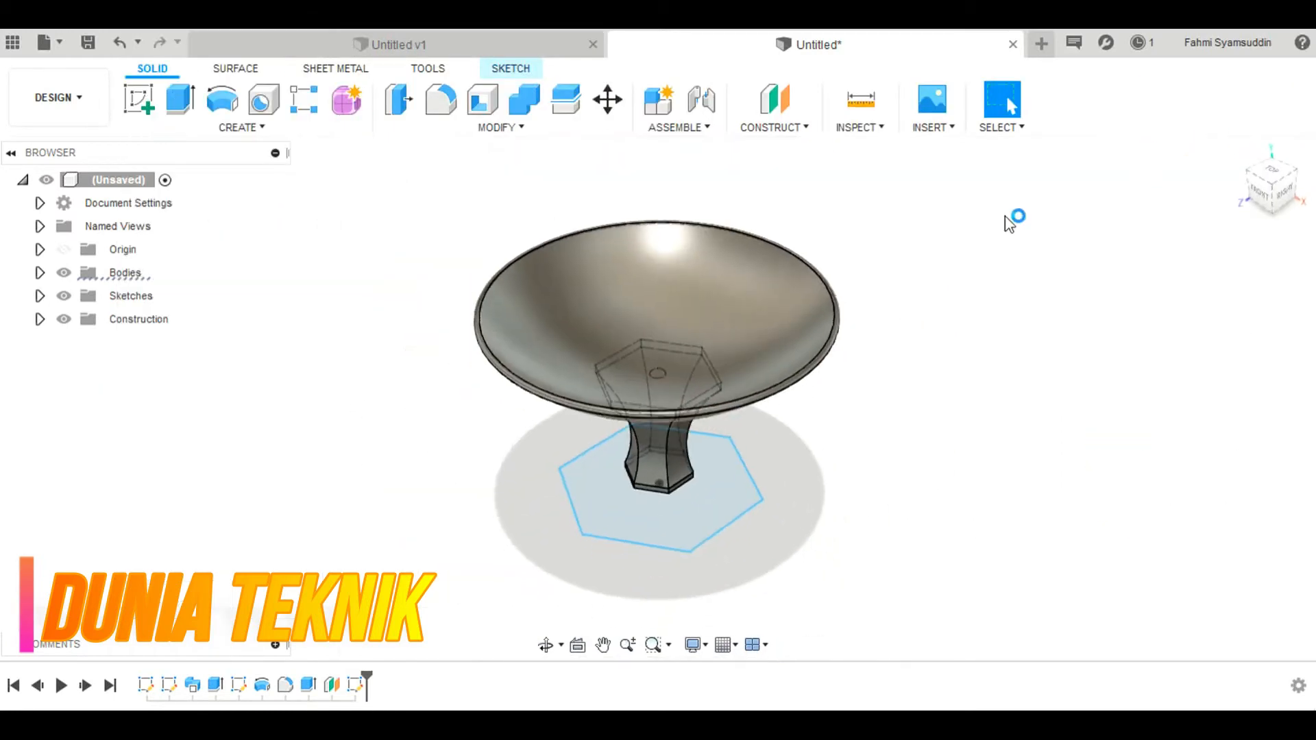
{"action": "left_click", "coordinate": [757, 505]}
{"action": "middle_click_drag", "start_coordinate": [758, 505], "coordinate": [603, 458], "text": "shift"}
{"action": "scroll", "coordinate": [749, 500], "scroll_direction": "up", "scroll_amount": 5}
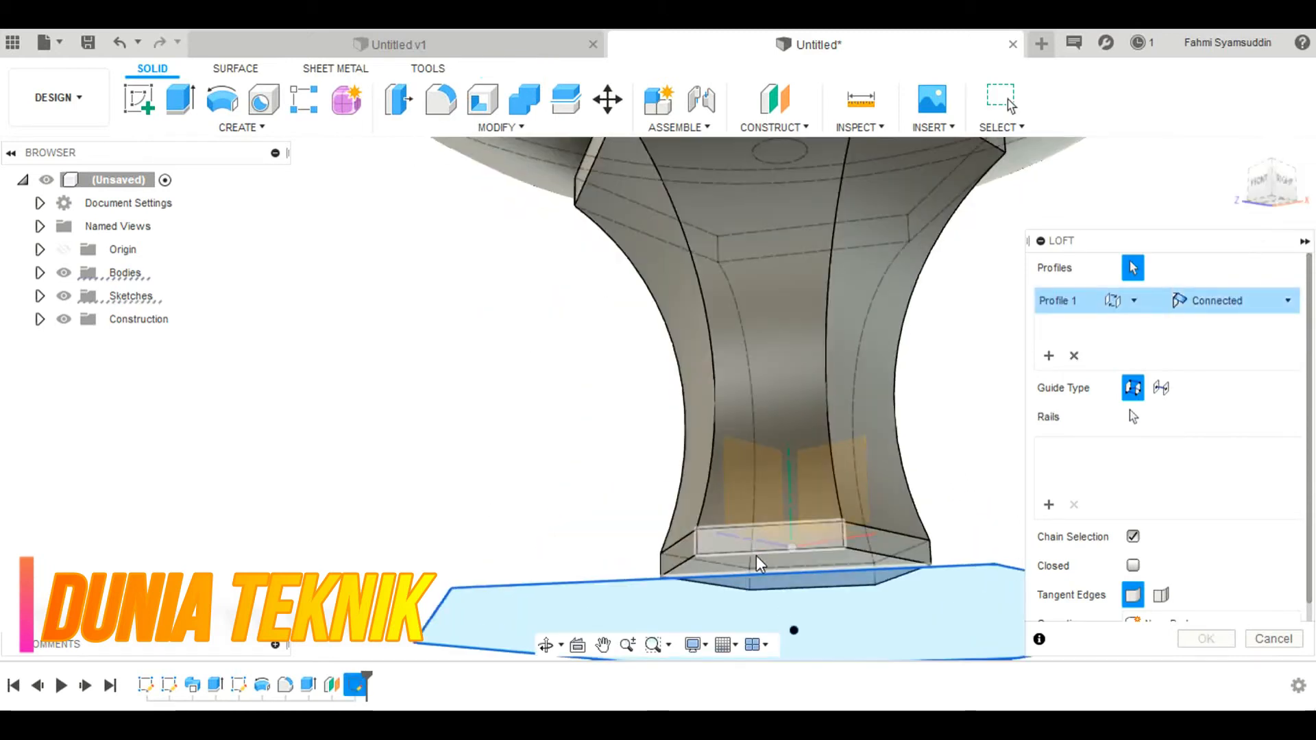
{"action": "scroll", "coordinate": [758, 565], "scroll_direction": "up", "scroll_amount": 2}
{"action": "left_click", "coordinate": [787, 356]}
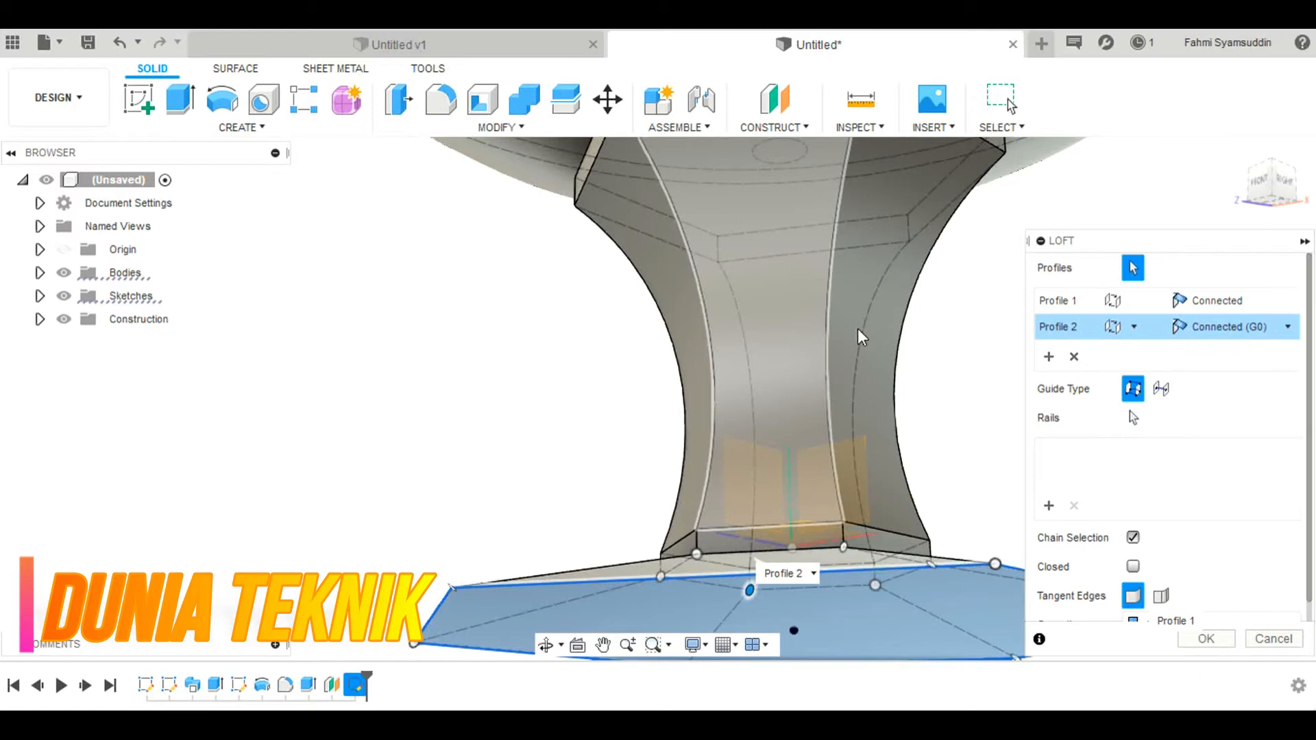
{"action": "left_click", "coordinate": [1238, 149]}
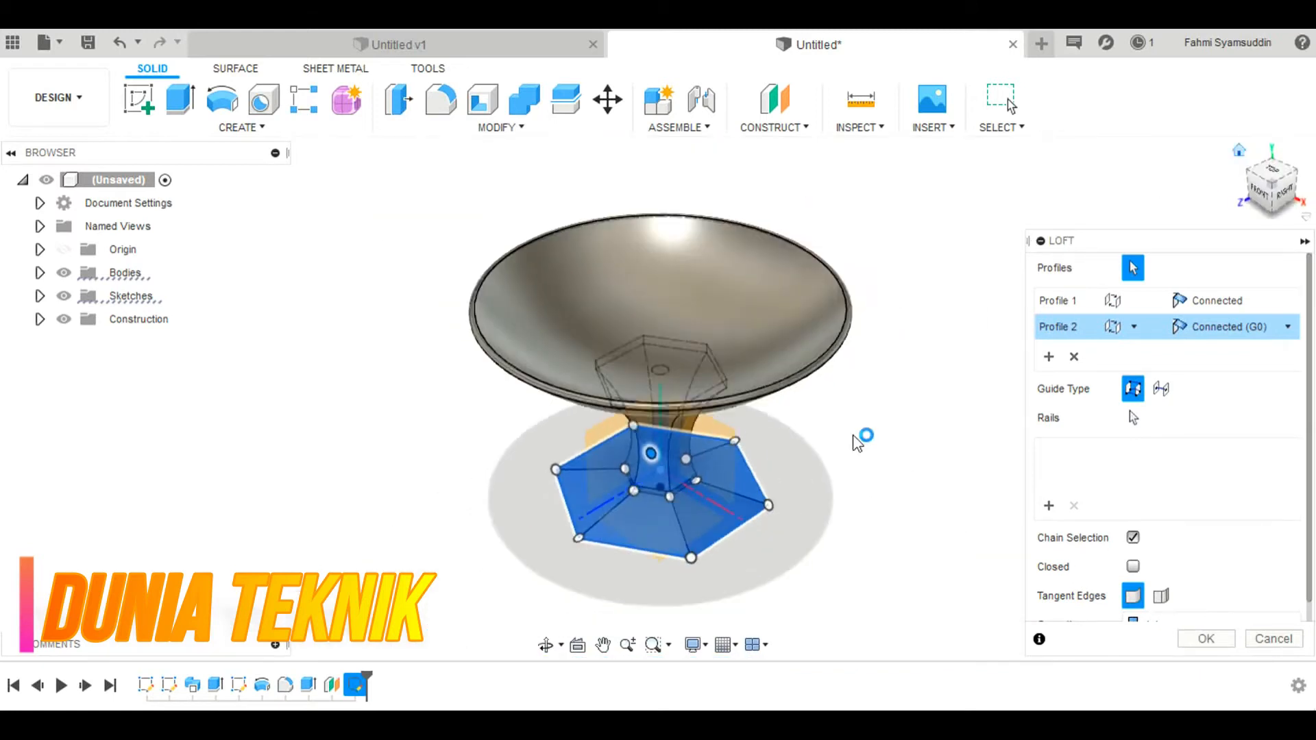
{"action": "scroll", "coordinate": [715, 501], "scroll_direction": "up", "scroll_amount": 4}
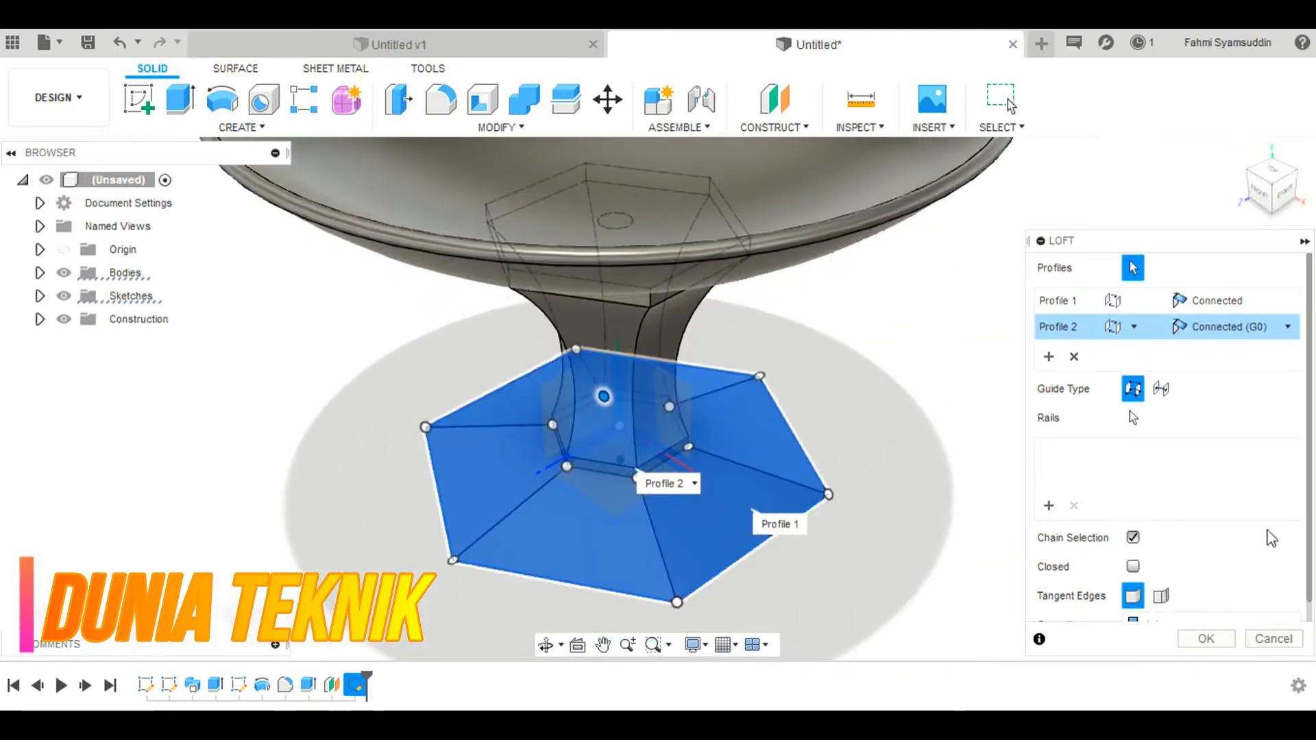
{"action": "left_click", "coordinate": [1208, 640]}
Extrude the bottom face of the hexagonal foot 50 mm downward and join it to the body.
{"action": "left_click_drag", "start_coordinate": [1256, 195], "coordinate": [1271, 132]}
{"action": "left_click", "coordinate": [175, 103]}
{"action": "left_click", "coordinate": [621, 487]}
{"action": "left_click", "coordinate": [1263, 181]}
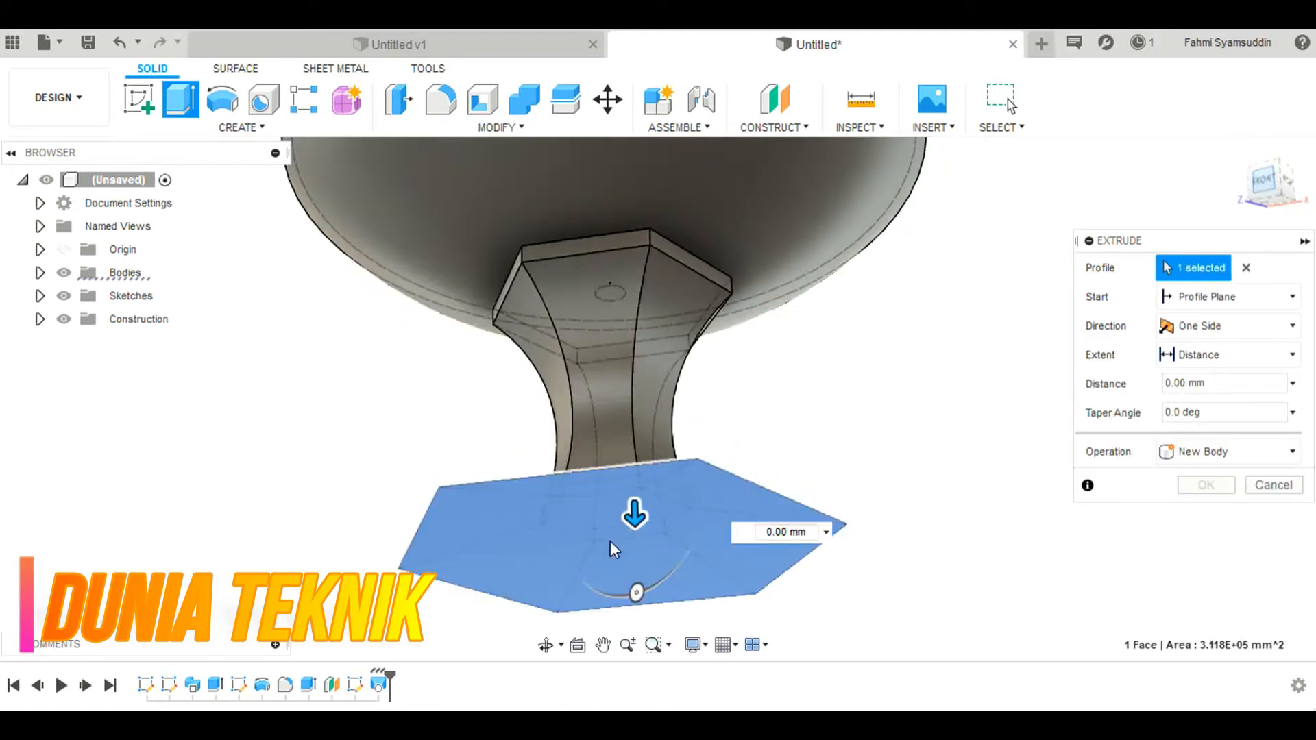
{"action": "left_click_drag", "start_coordinate": [688, 564], "coordinate": [686, 591]}
{"action": "scroll", "coordinate": [891, 480], "scroll_direction": "down", "scroll_amount": 5}
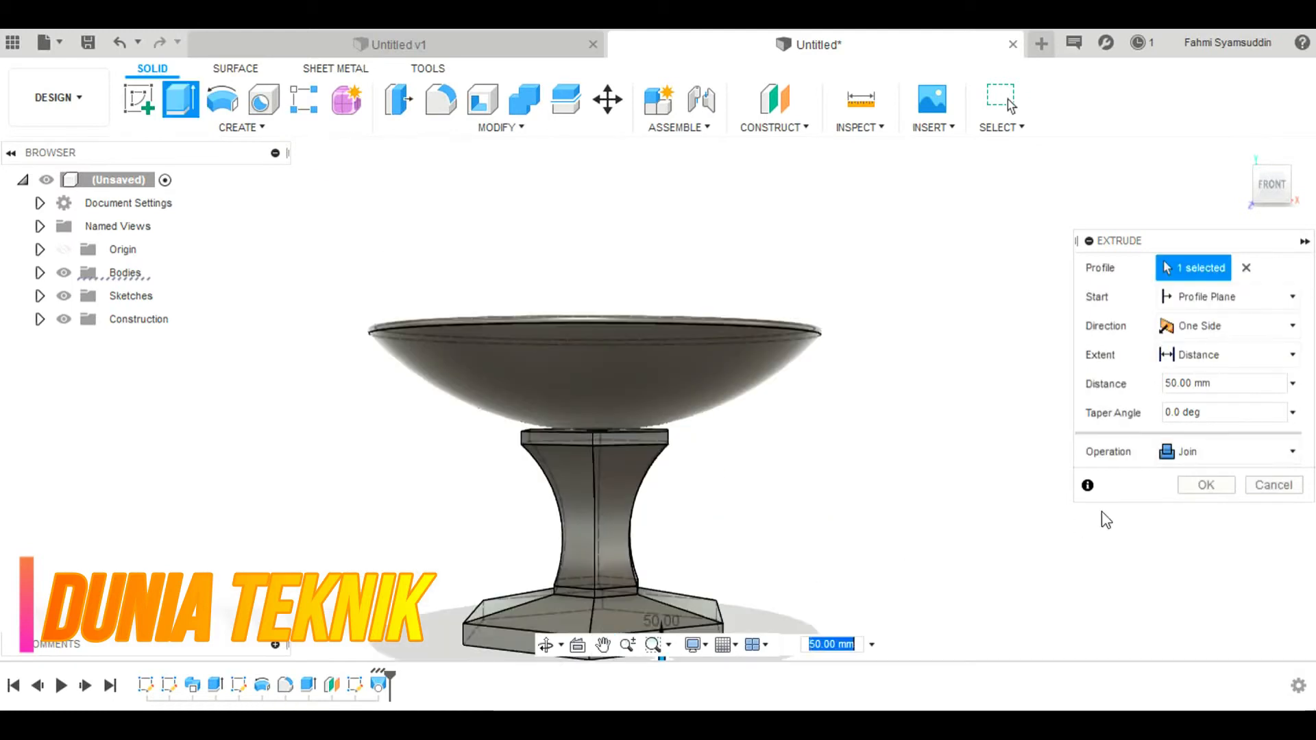
{"action": "left_click", "coordinate": [1206, 485]}
{"action": "left_click_drag", "start_coordinate": [1274, 189], "coordinate": [1210, 206]}
{"action": "scroll", "coordinate": [772, 480], "scroll_direction": "down", "scroll_amount": 3}
{"action": "scroll", "coordinate": [772, 480], "scroll_direction": "up", "scroll_amount": 1}
{"action": "scroll", "coordinate": [772, 480], "scroll_direction": "down", "scroll_amount": 3}
{"action": "scroll", "coordinate": [773, 481], "scroll_direction": "up", "scroll_amount": 2}
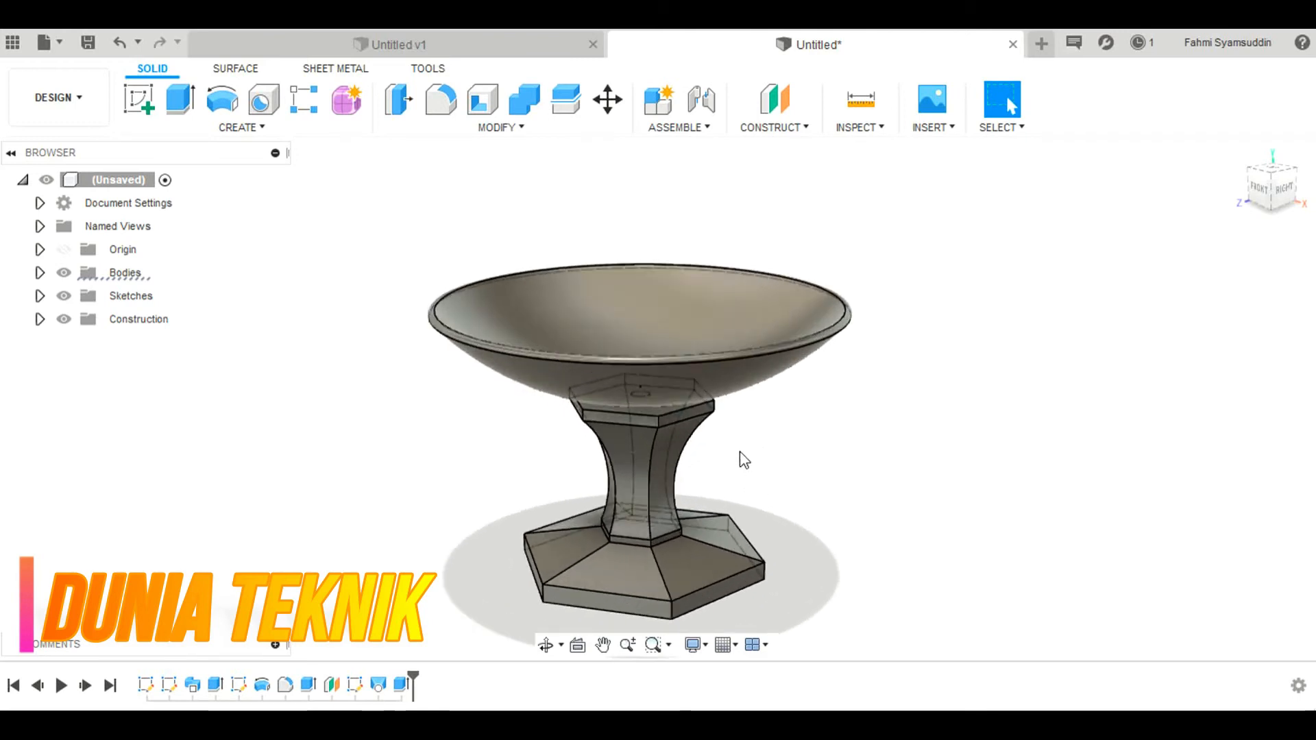
Start a sketch on the vertical front plane and bring the bowl's curved outline into it as reference geometry.
{"action": "left_click", "coordinate": [152, 111]}
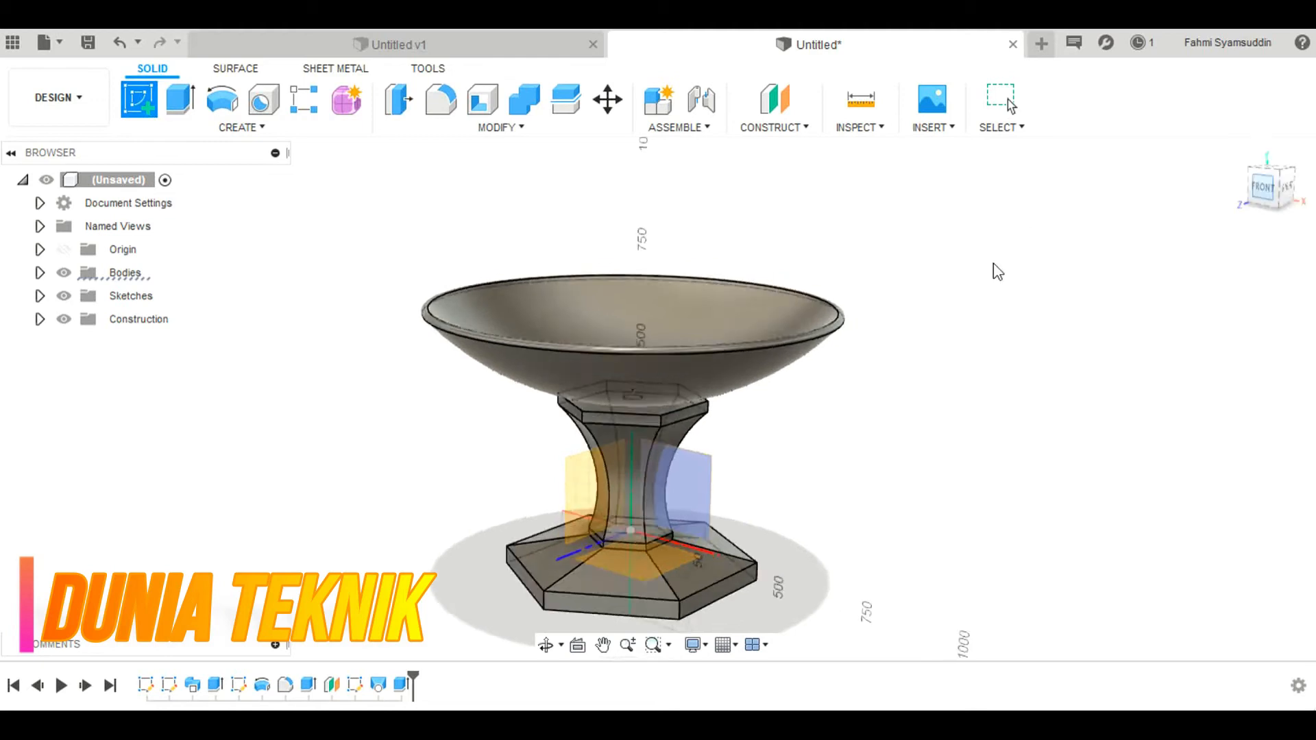
{"action": "left_click", "coordinate": [692, 502]}
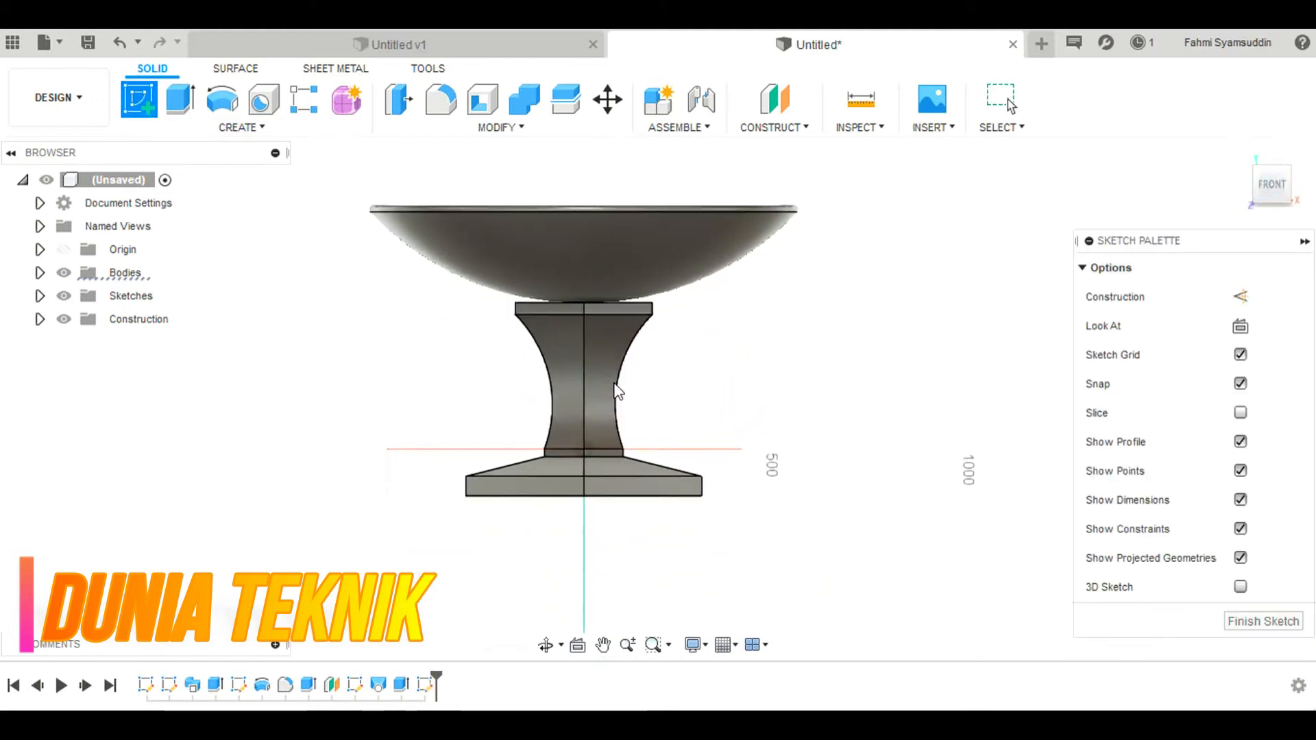
{"action": "left_click", "coordinate": [241, 127]}
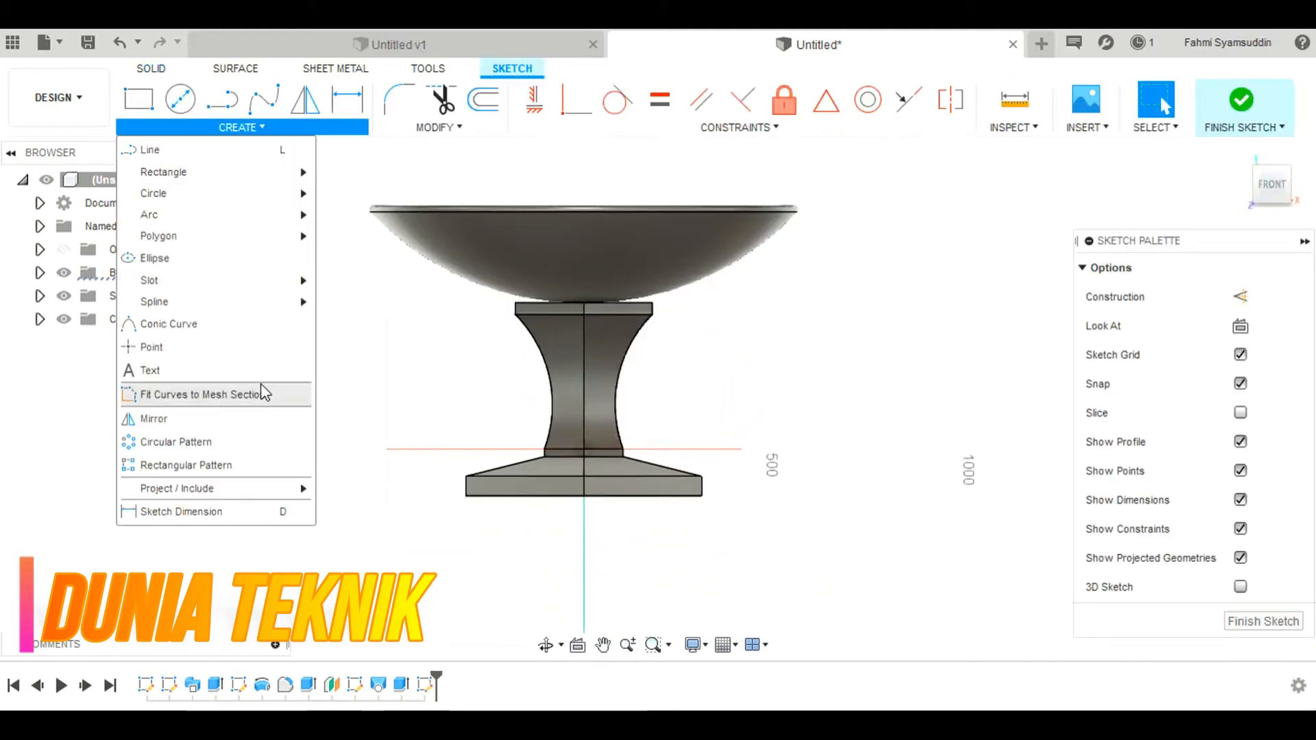
{"action": "mouse_move", "coordinate": [288, 488]}
{"action": "left_click", "coordinate": [354, 514]}
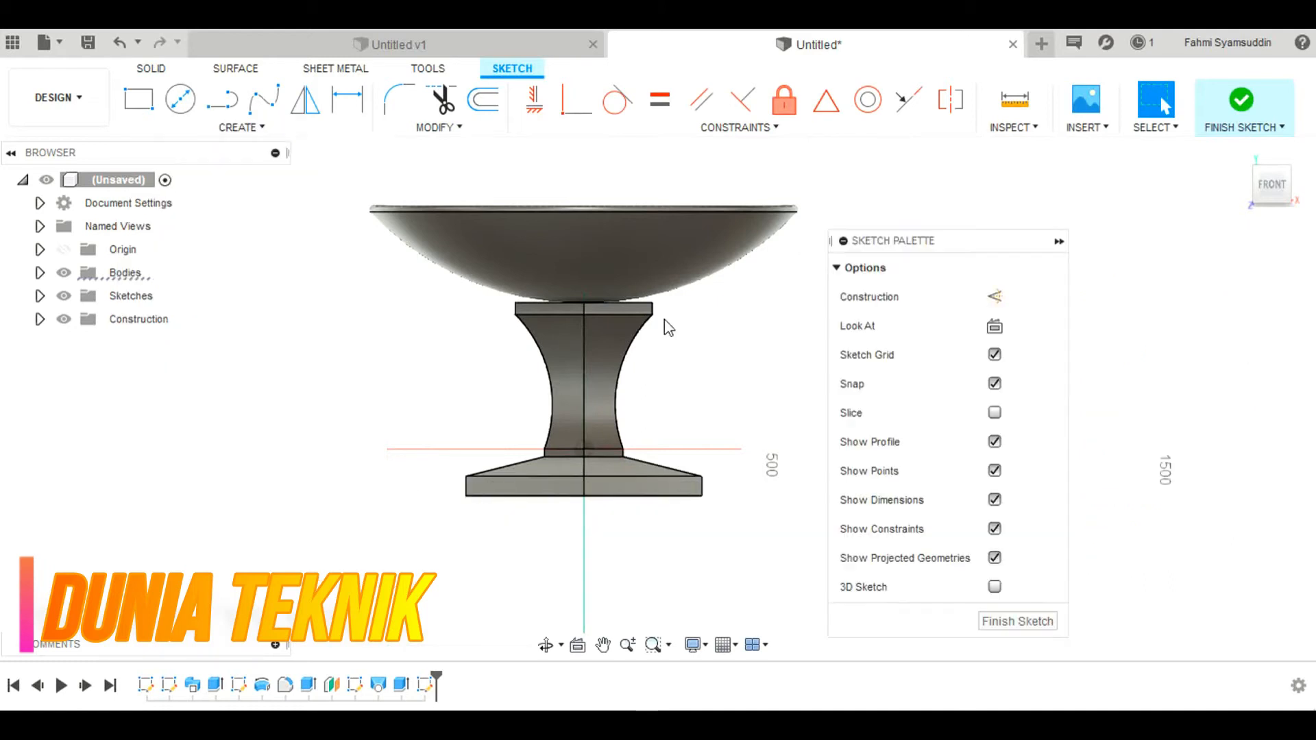
{"action": "left_click", "coordinate": [705, 286]}
{"action": "left_click", "coordinate": [1193, 353]}
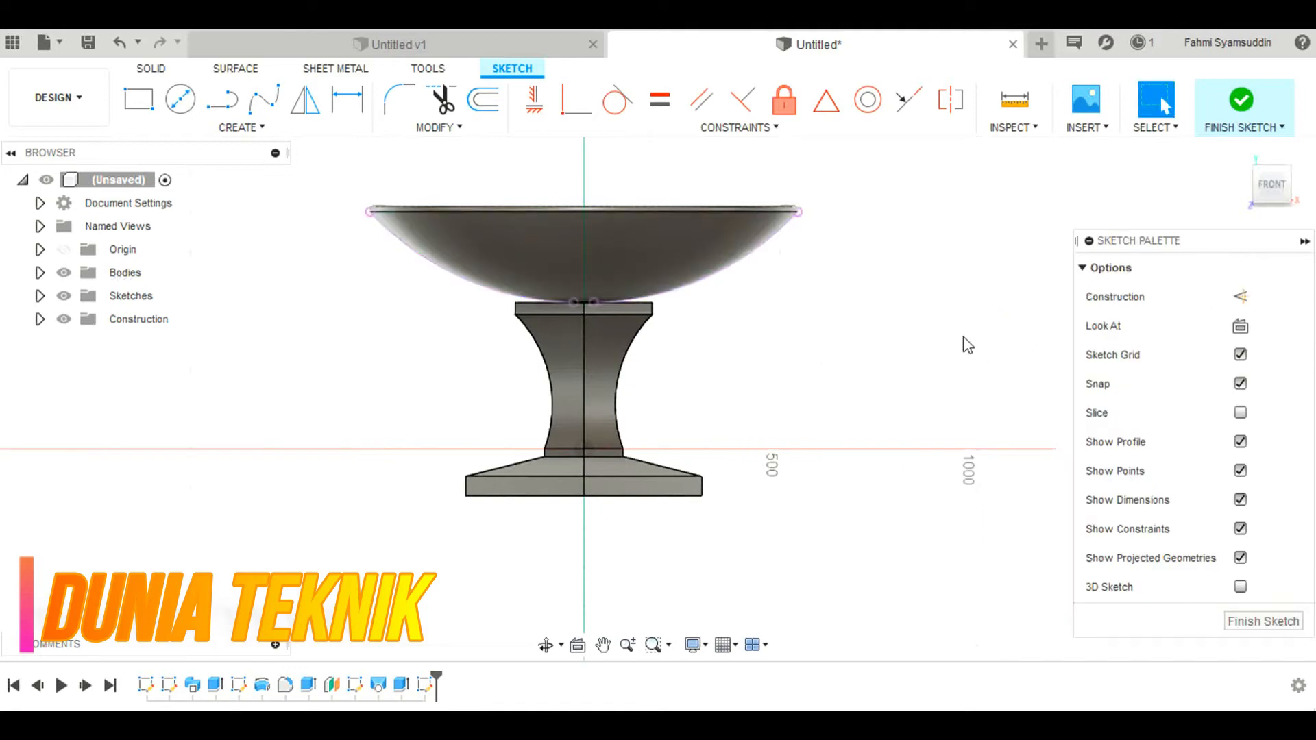
Sketch a wavy seven-point fit point spline inside the bowl, from the vertical axis out to the bowl's projected side curve.
{"action": "left_click", "coordinate": [263, 100]}
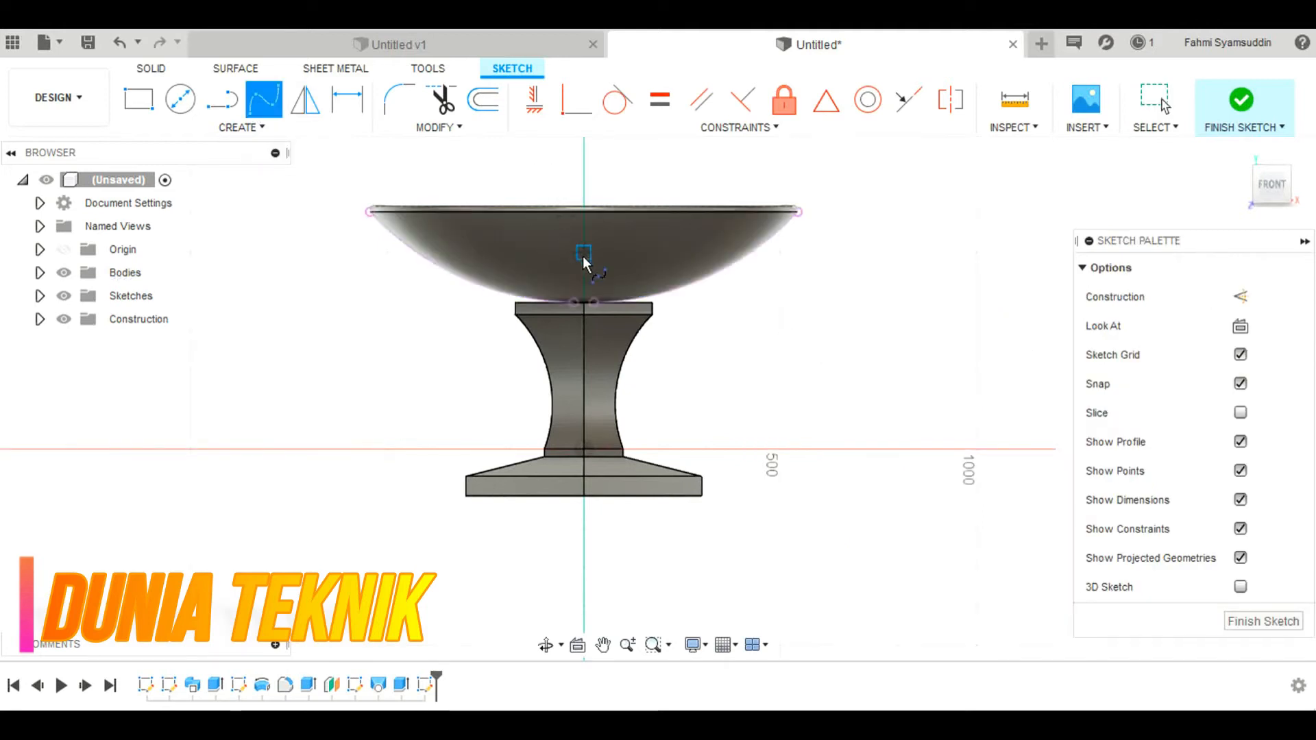
{"action": "scroll", "coordinate": [584, 263], "scroll_direction": "up", "scroll_amount": 3}
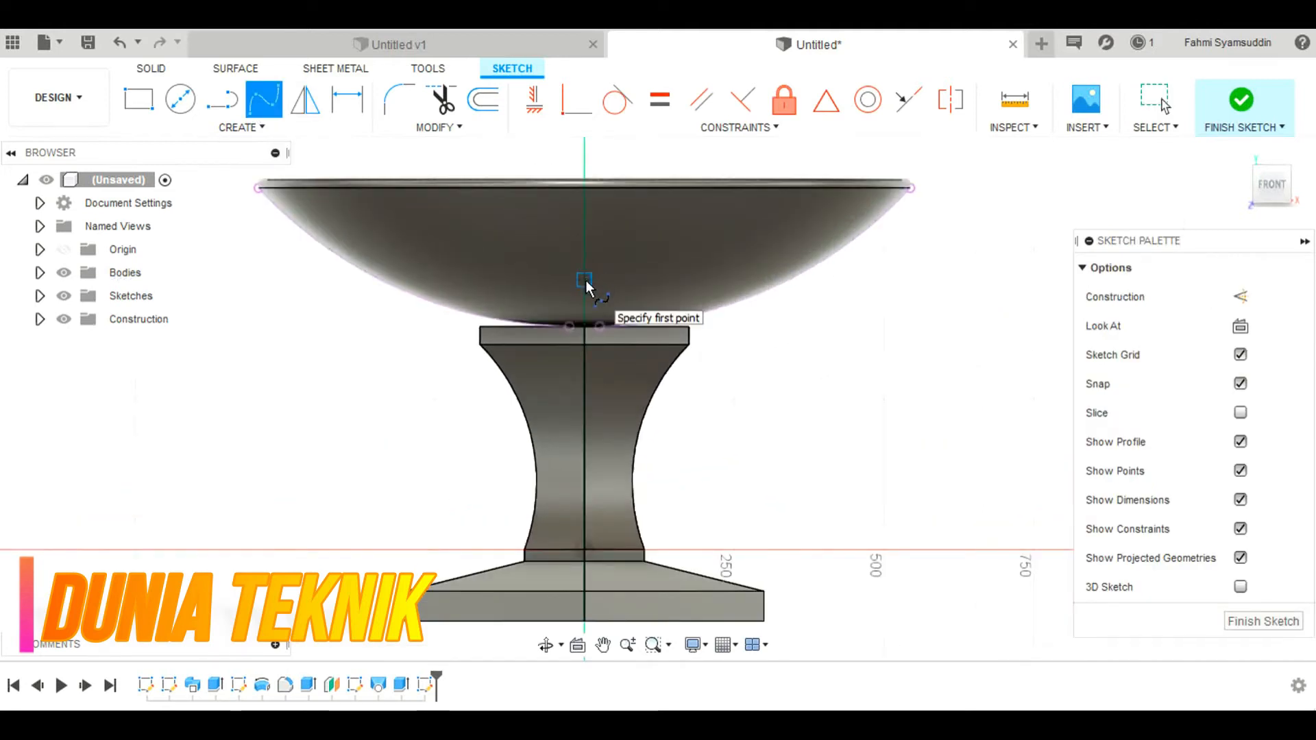
{"action": "left_click", "coordinate": [604, 221]}
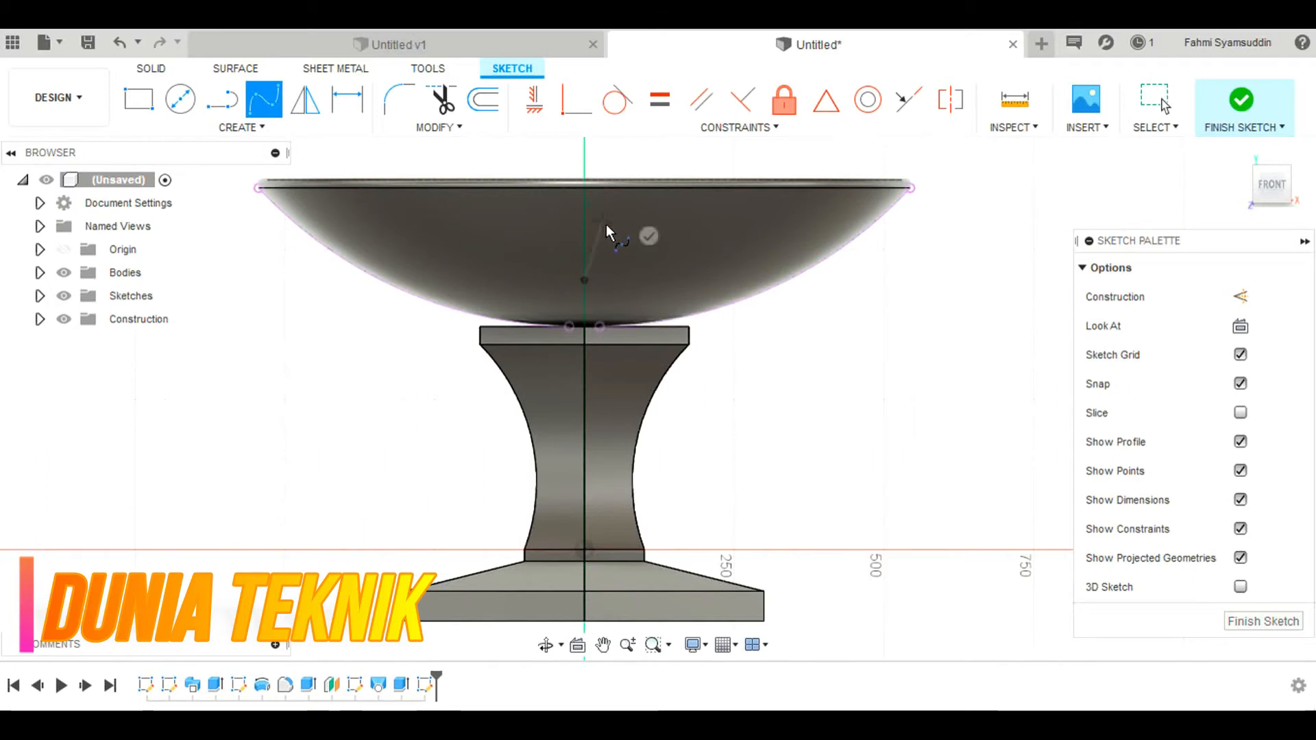
{"action": "left_click", "coordinate": [627, 261]}
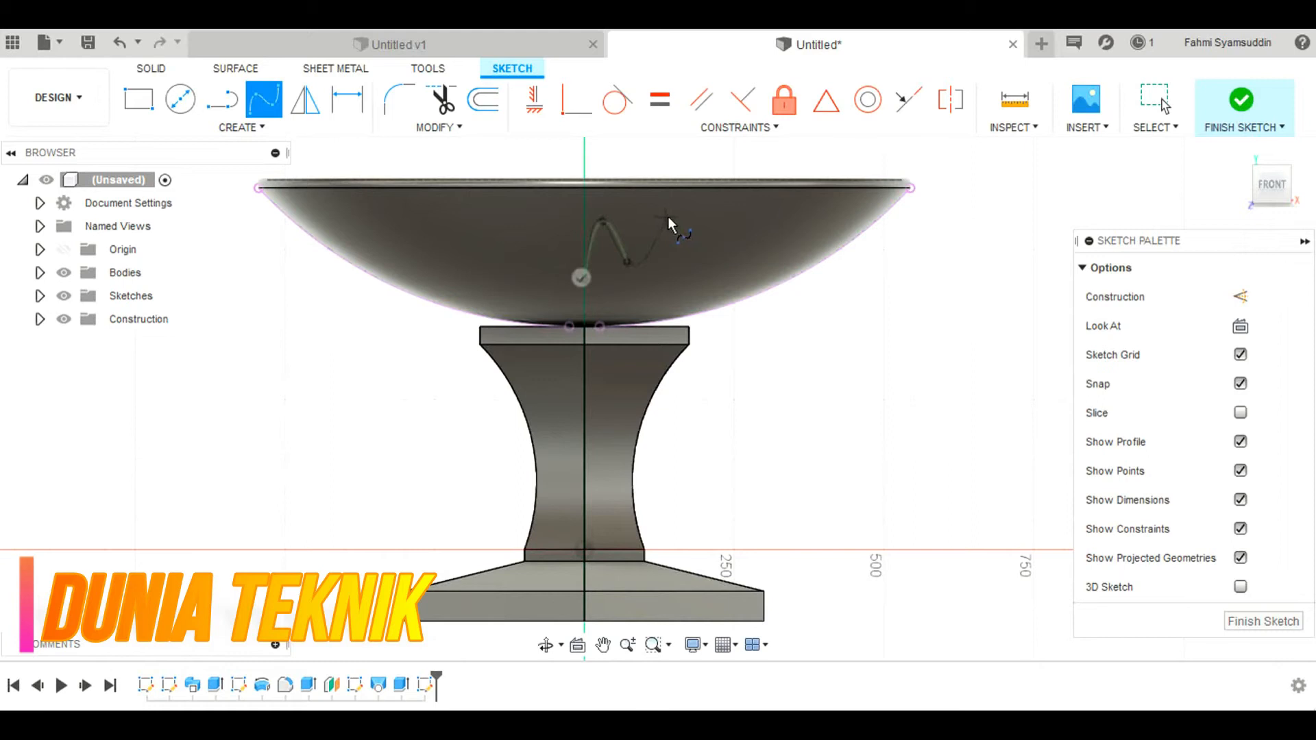
{"action": "left_click", "coordinate": [689, 227]}
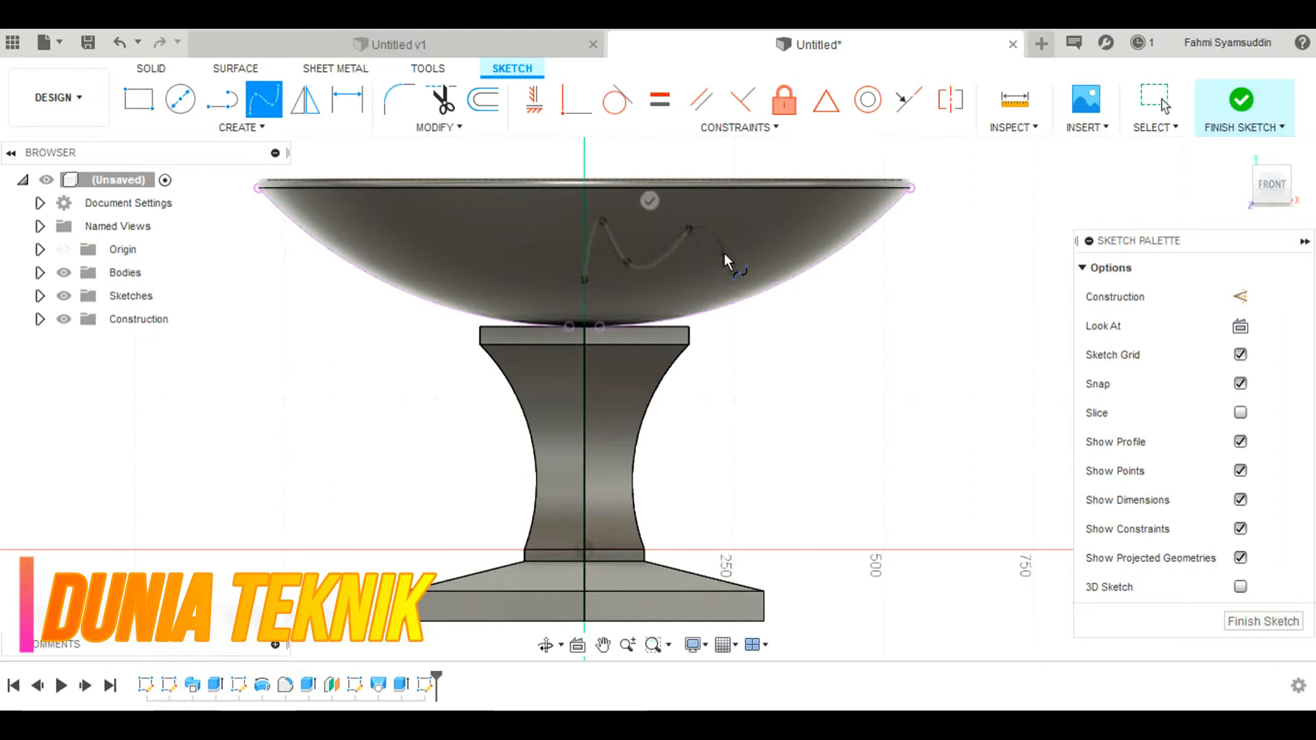
{"action": "left_click", "coordinate": [765, 250]}
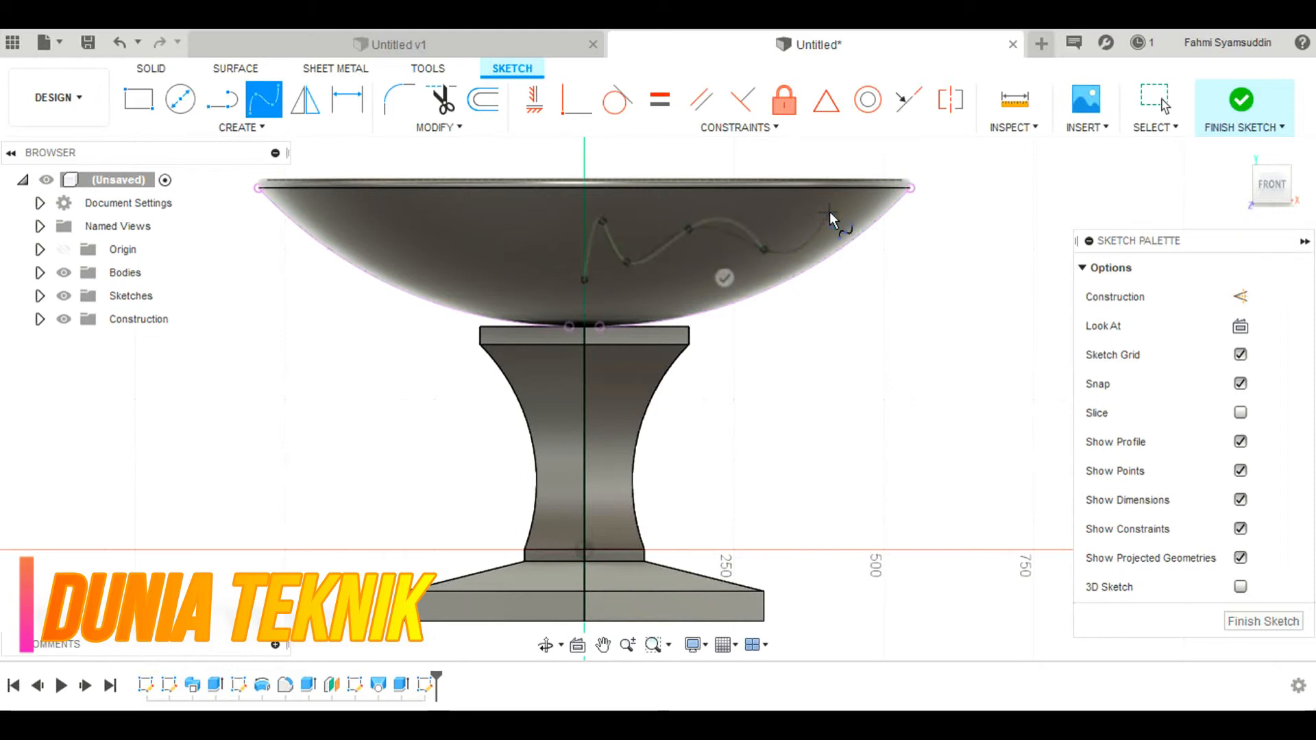
{"action": "left_click", "coordinate": [829, 213]}
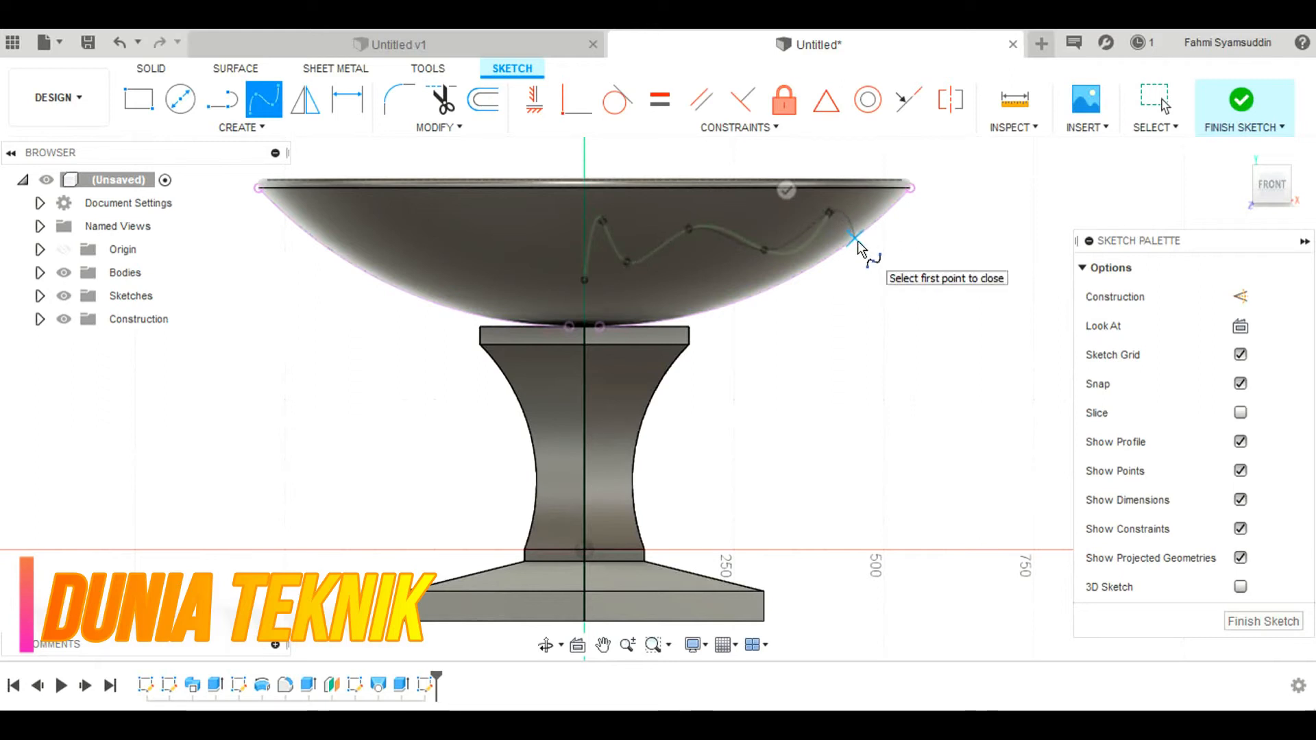
{"action": "left_click", "coordinate": [857, 240]}
{"action": "right_click", "coordinate": [919, 290]}
{"action": "left_click", "coordinate": [982, 287]}
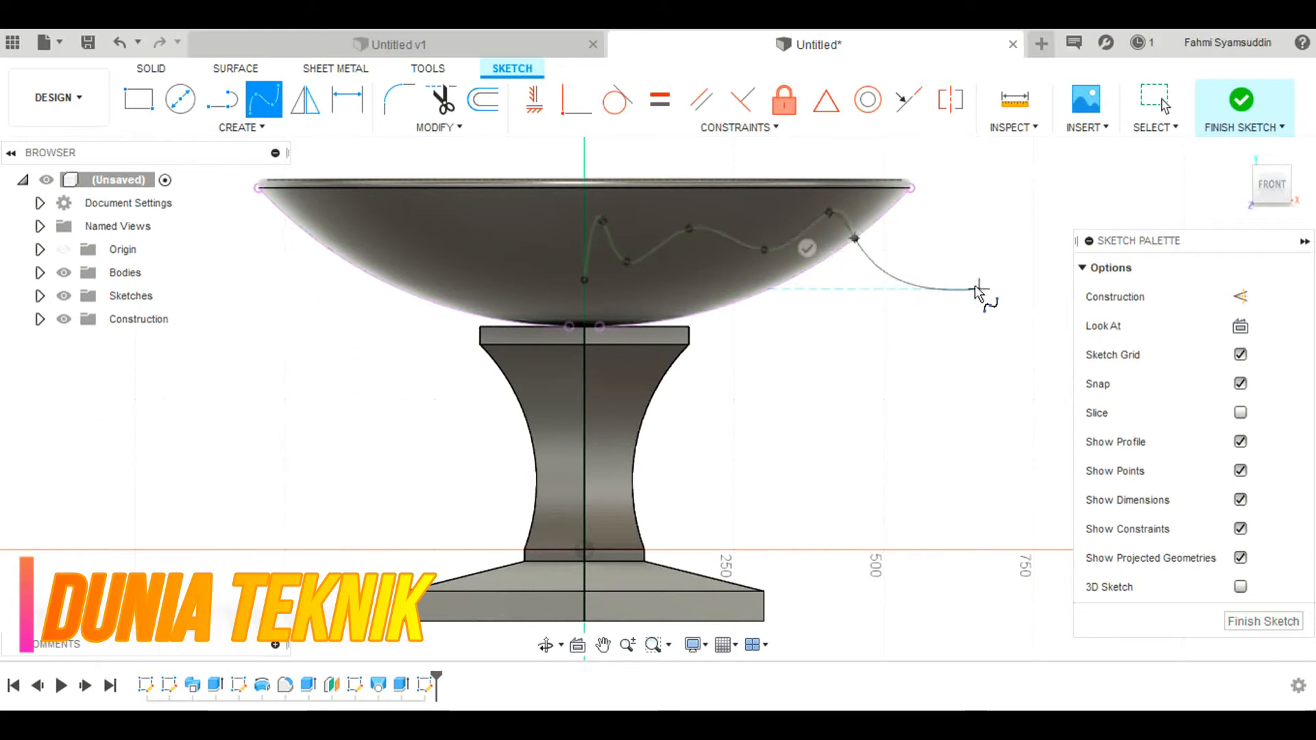
Revolve the wavy spline 360° about the vertical Y axis as a new surface body to form the rippled water.
{"action": "left_click_drag", "start_coordinate": [1267, 190], "coordinate": [1230, 232]}
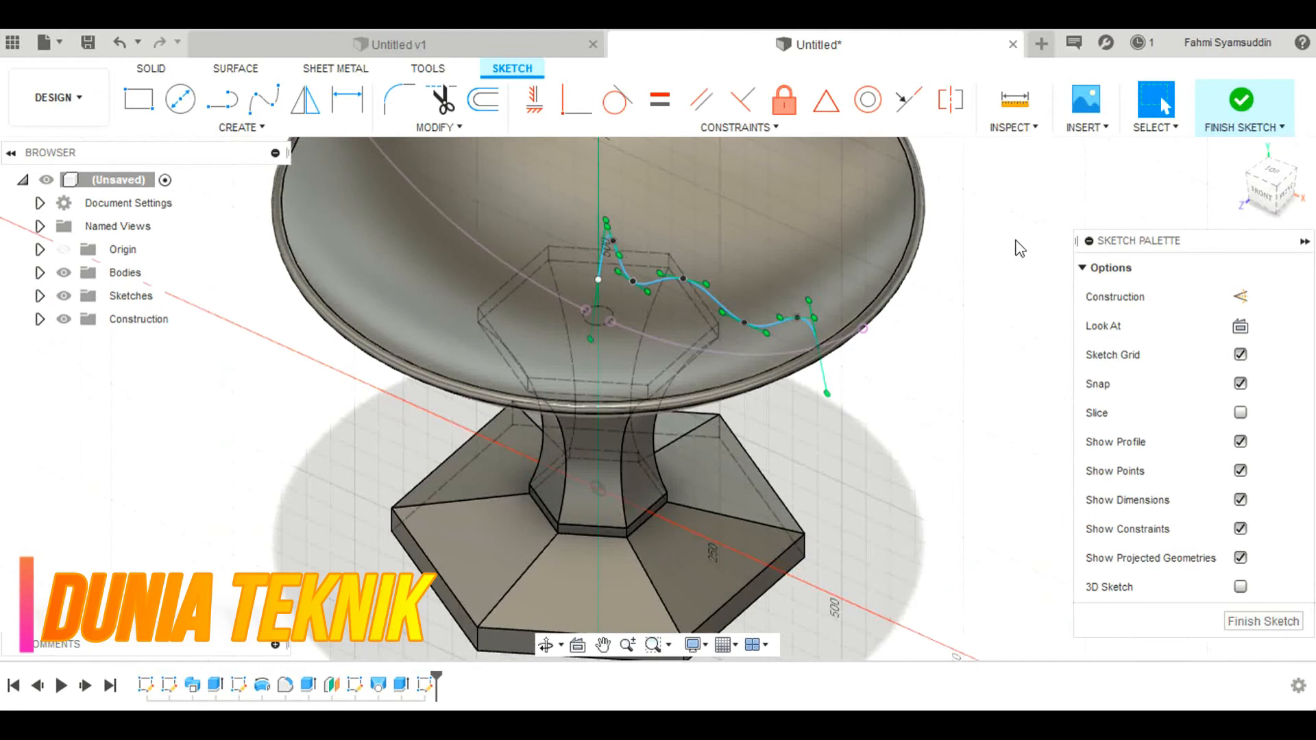
{"action": "scroll", "coordinate": [1015, 241], "scroll_direction": "down", "scroll_amount": 2}
{"action": "left_click", "coordinate": [152, 69]}
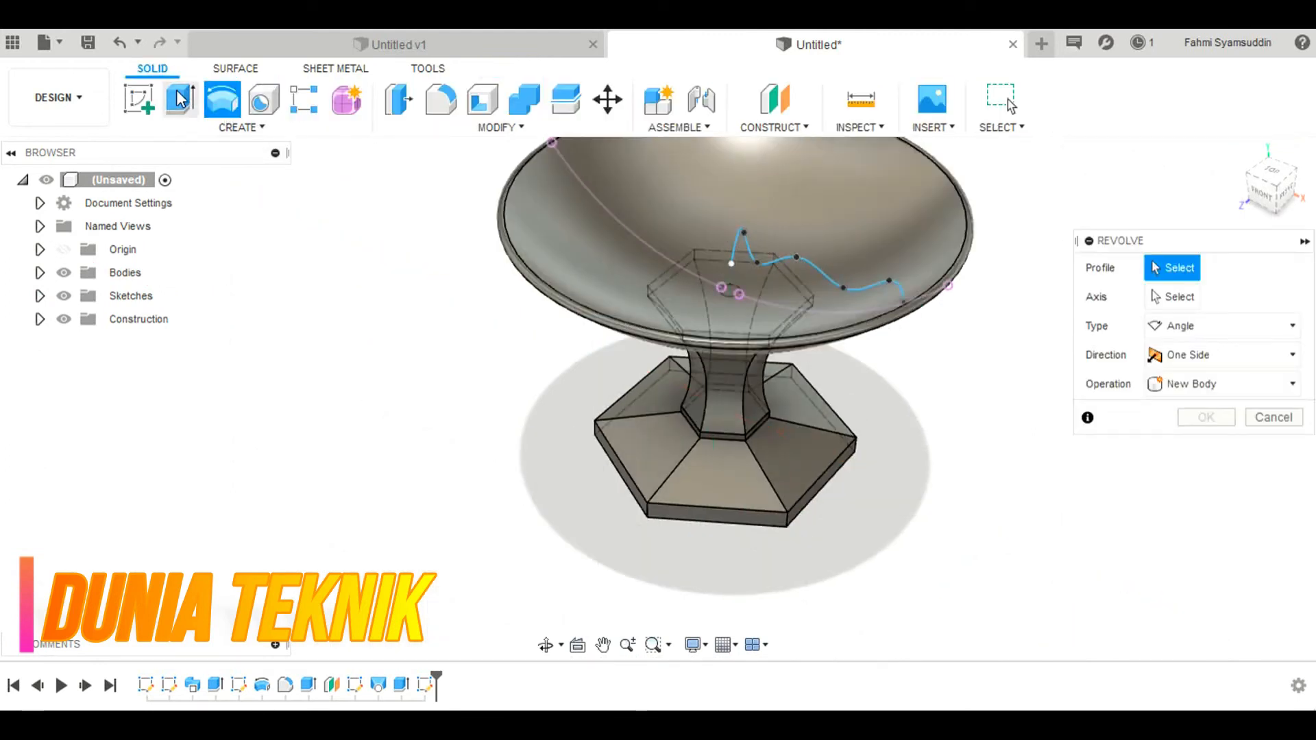
{"action": "left_click", "coordinate": [236, 69]}
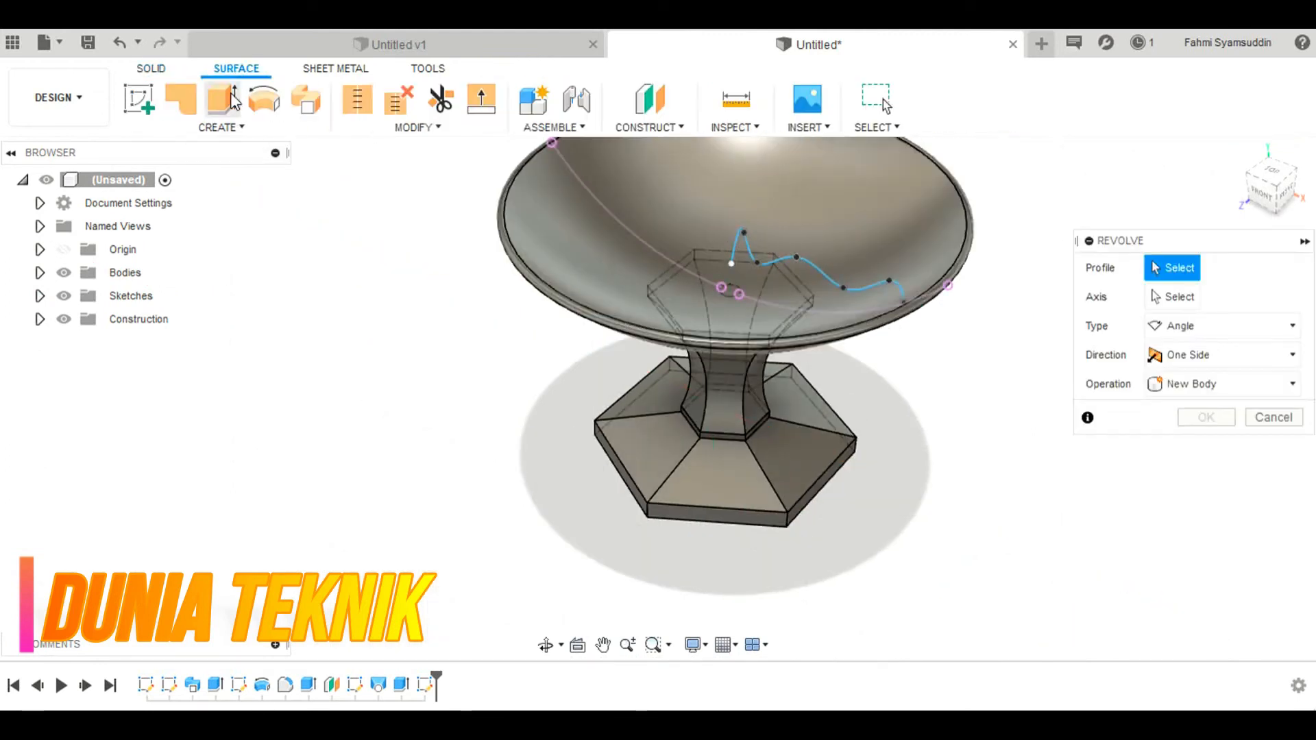
{"action": "left_click", "coordinate": [278, 109]}
{"action": "left_click", "coordinate": [826, 274]}
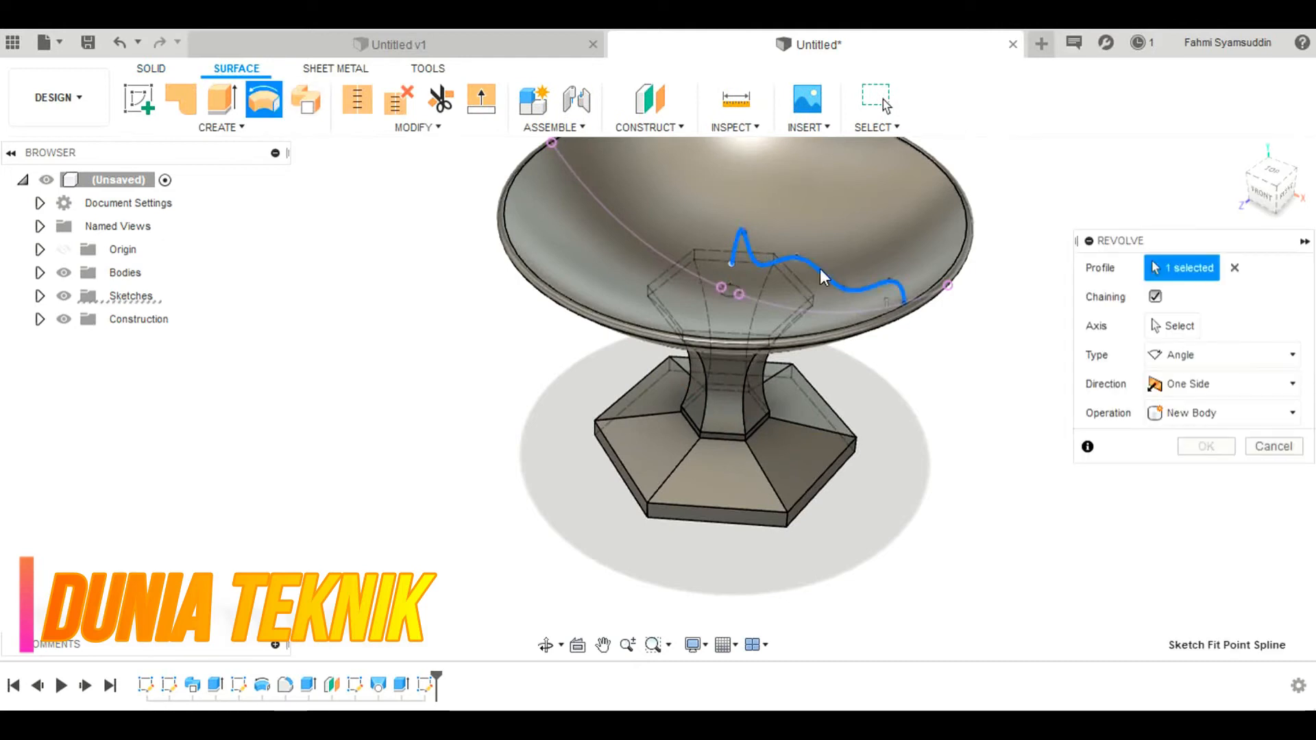
{"action": "left_click", "coordinate": [1174, 329]}
{"action": "left_click", "coordinate": [725, 368]}
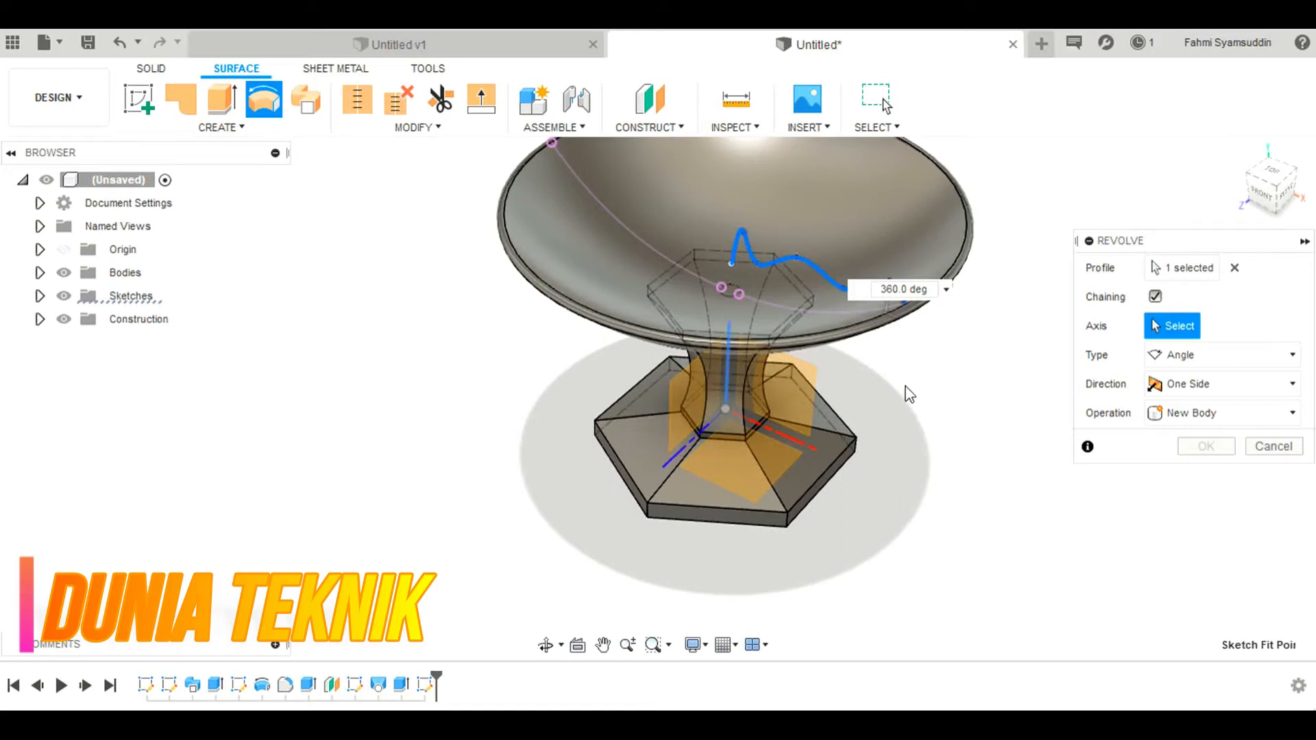
{"action": "middle_click_drag", "start_coordinate": [905, 386], "coordinate": [829, 418]}
{"action": "scroll", "coordinate": [651, 305], "scroll_direction": "up", "scroll_amount": 2}
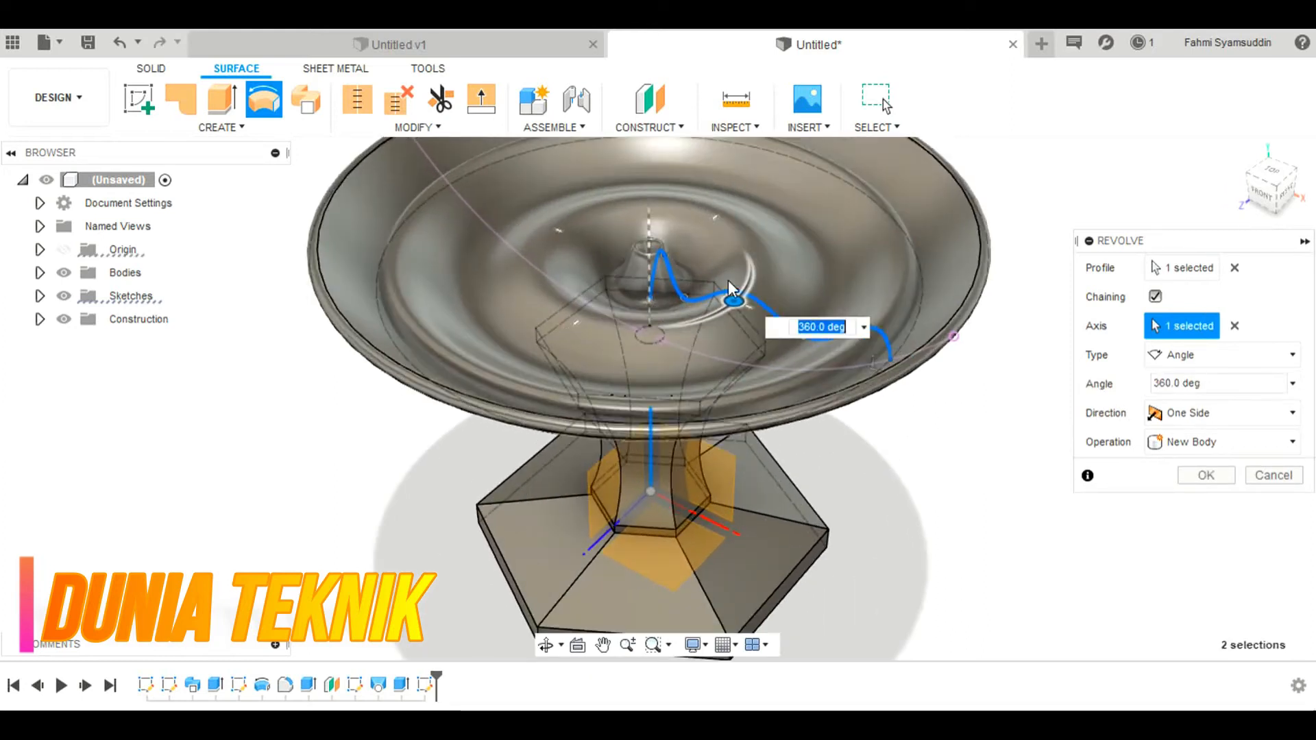
{"action": "left_click", "coordinate": [1206, 475]}
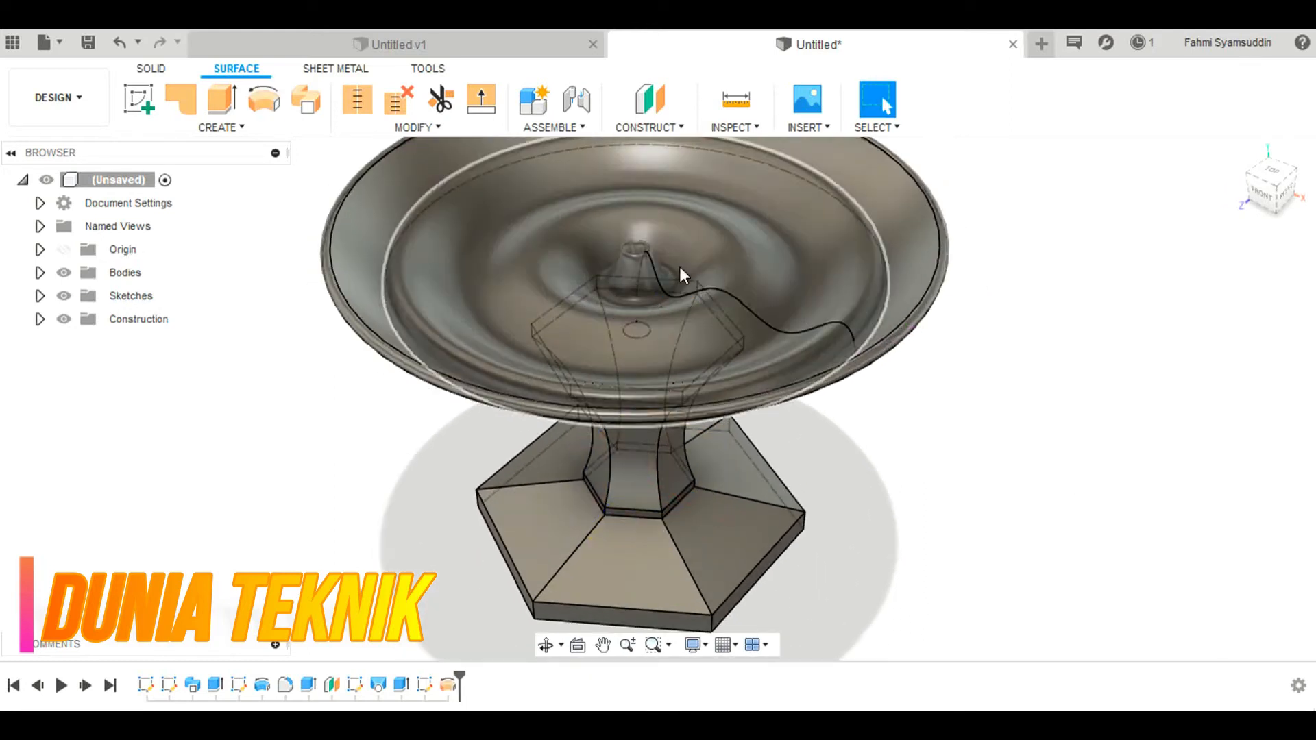
Create a sphere as a new body, centred on the vertical axis just above the water's central peak and enlarged beyond 25 mm diameter.
{"action": "left_click", "coordinate": [151, 69]}
{"action": "left_click", "coordinate": [217, 128]}
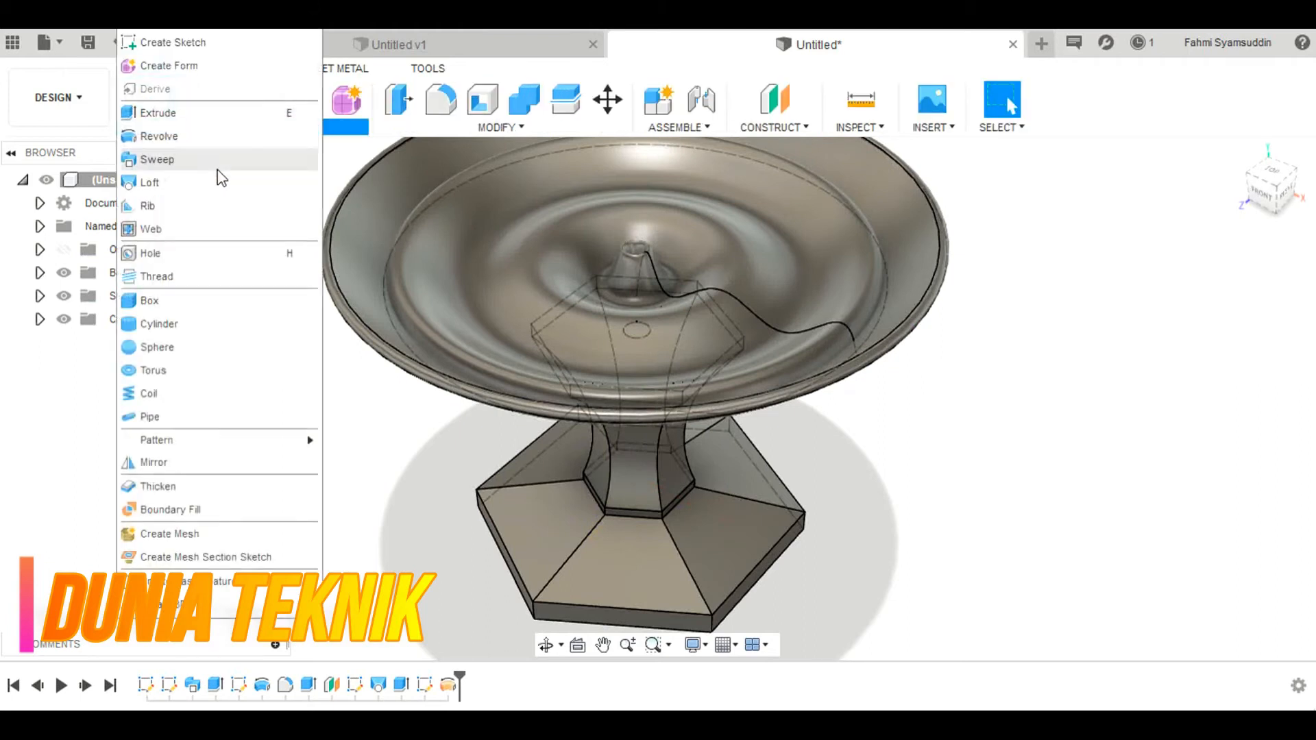
{"action": "left_click", "coordinate": [220, 347]}
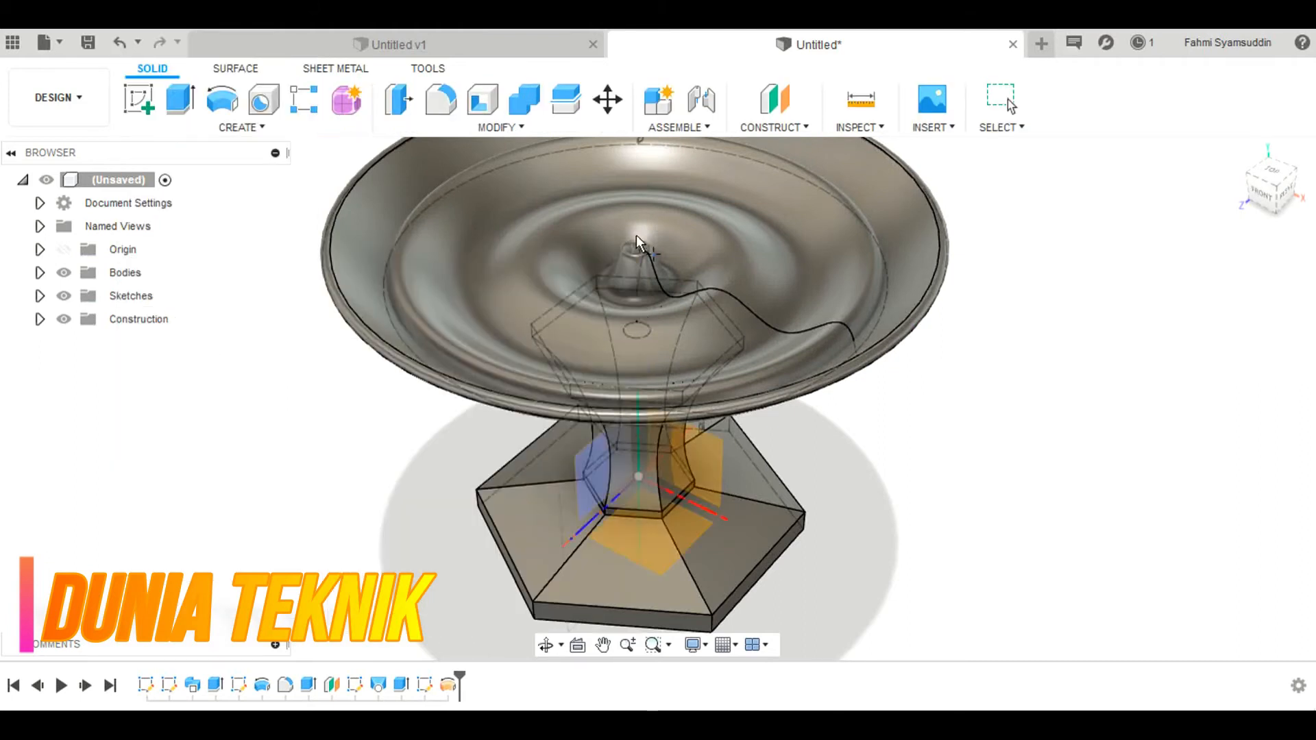
{"action": "left_click", "coordinate": [603, 461]}
{"action": "scroll", "coordinate": [632, 226], "scroll_direction": "up", "scroll_amount": 3}
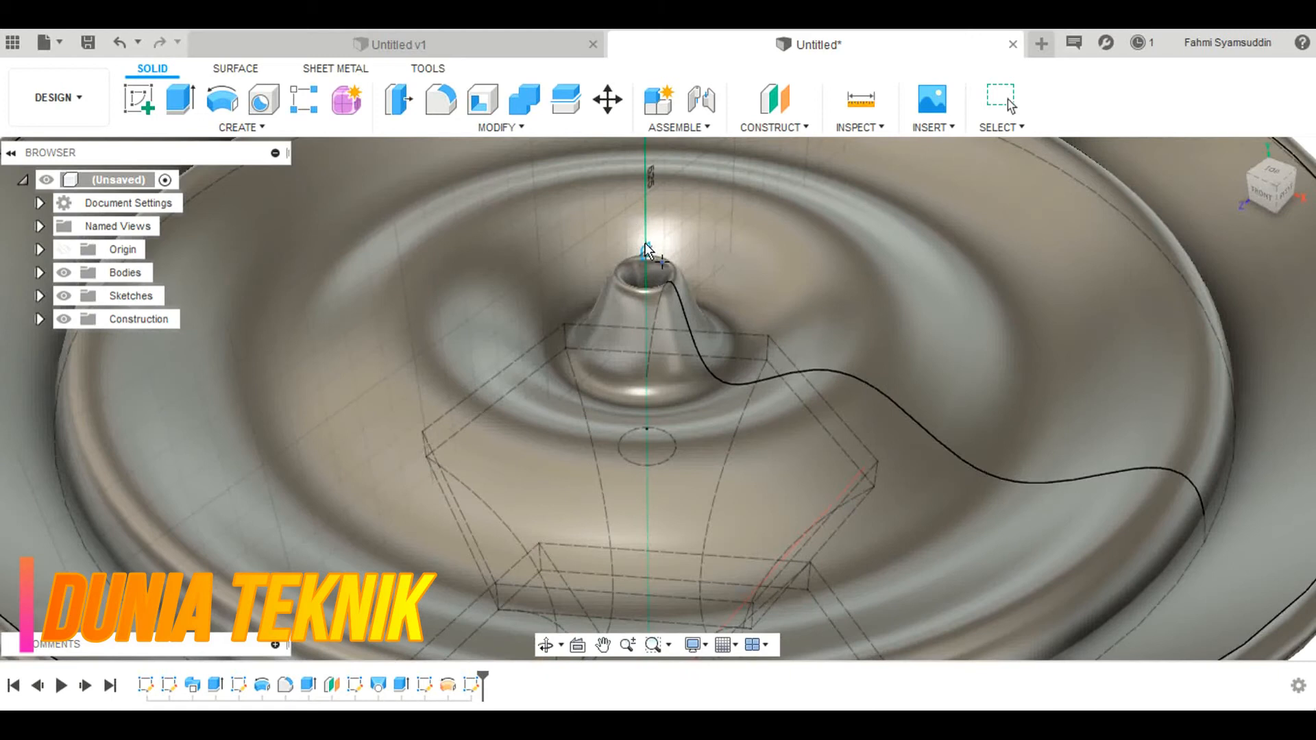
{"action": "left_click", "coordinate": [646, 225]}
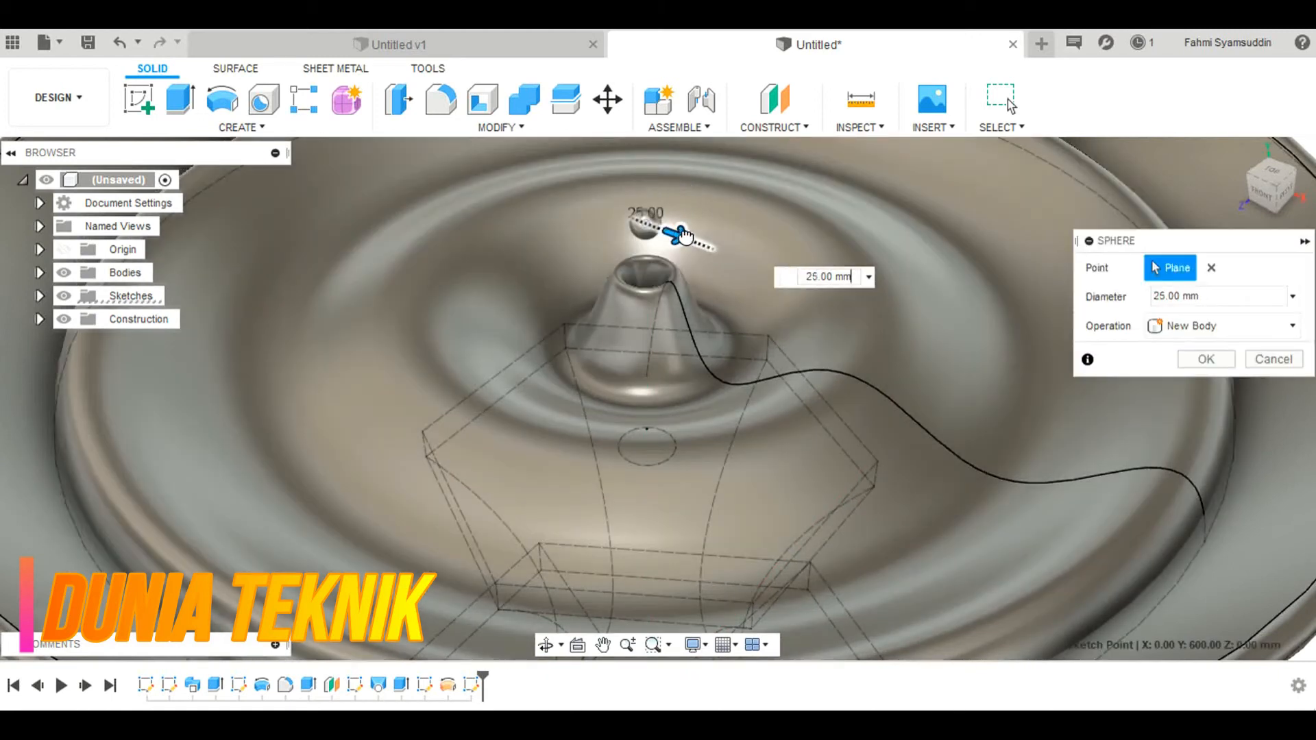
{"action": "left_click_drag", "start_coordinate": [686, 236], "coordinate": [700, 241]}
{"action": "left_click", "coordinate": [1229, 358]}
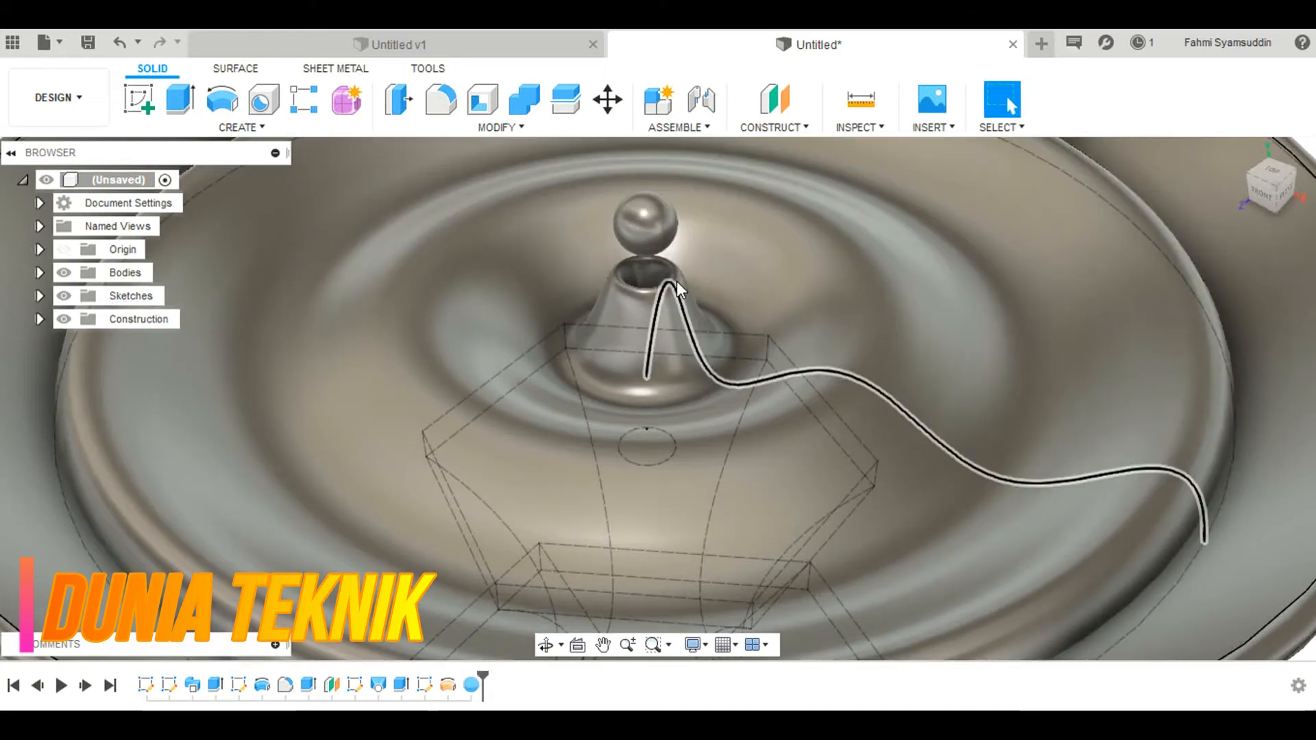
Create a 100 mm diameter sphere as a new body, centred on the vertical axis at Y 700 mm above the first droplet.
{"action": "scroll", "coordinate": [677, 281], "scroll_direction": "down", "scroll_amount": 3}
{"action": "left_click", "coordinate": [237, 128]}
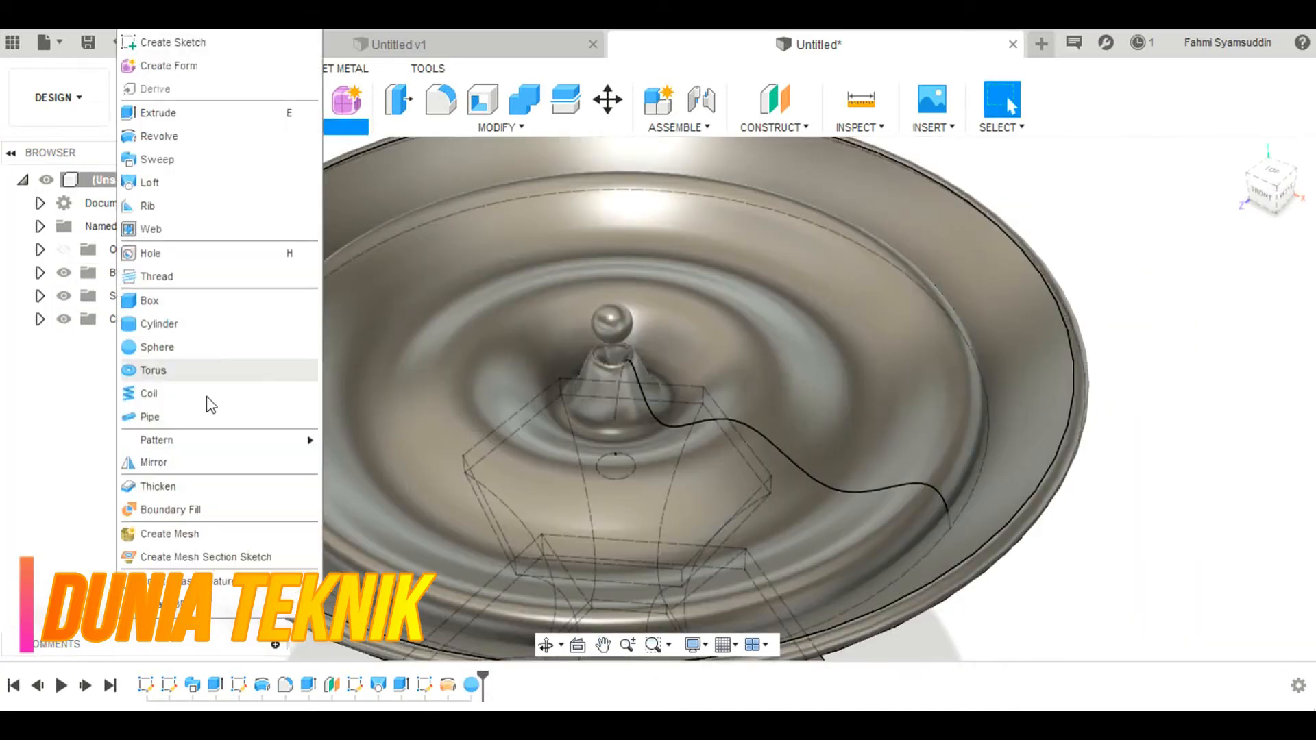
{"action": "left_click", "coordinate": [210, 346]}
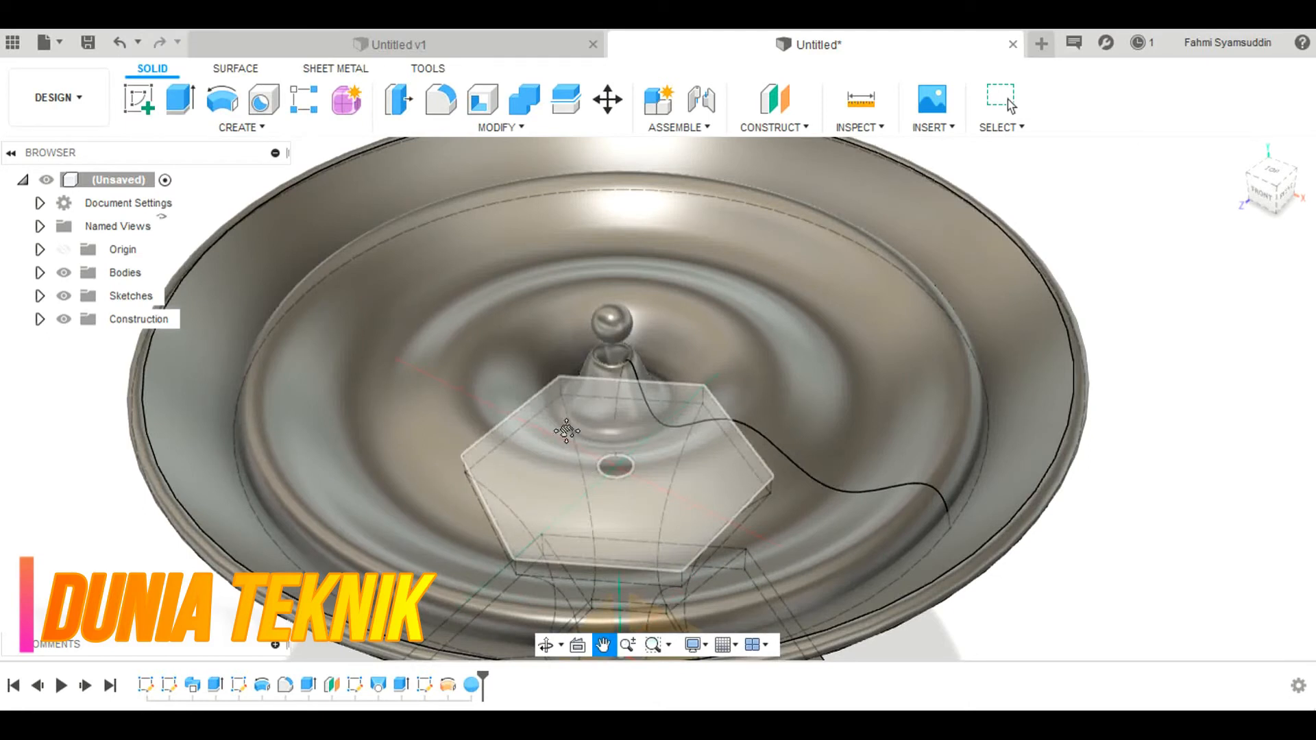
{"action": "middle_click_drag", "start_coordinate": [606, 410], "coordinate": [585, 219]}
{"action": "scroll", "coordinate": [586, 192], "scroll_direction": "up", "scroll_amount": 5}
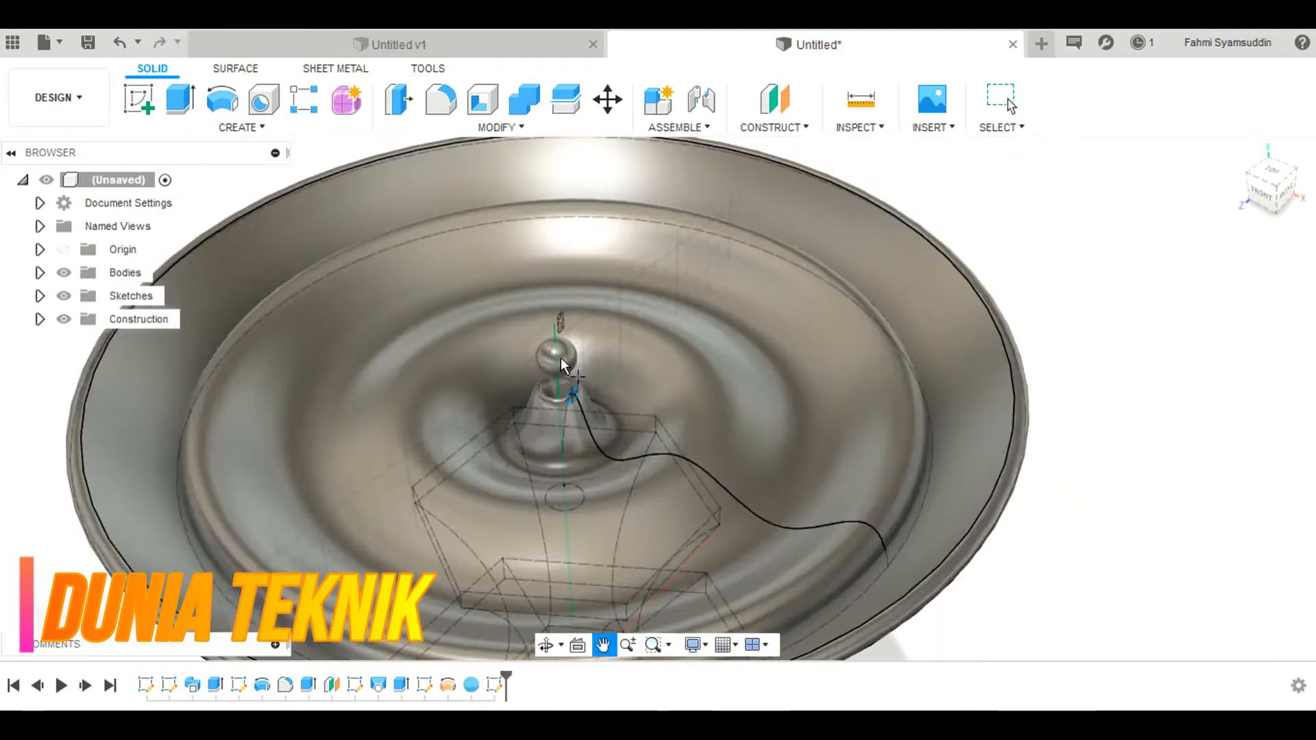
{"action": "left_click", "coordinate": [553, 277]}
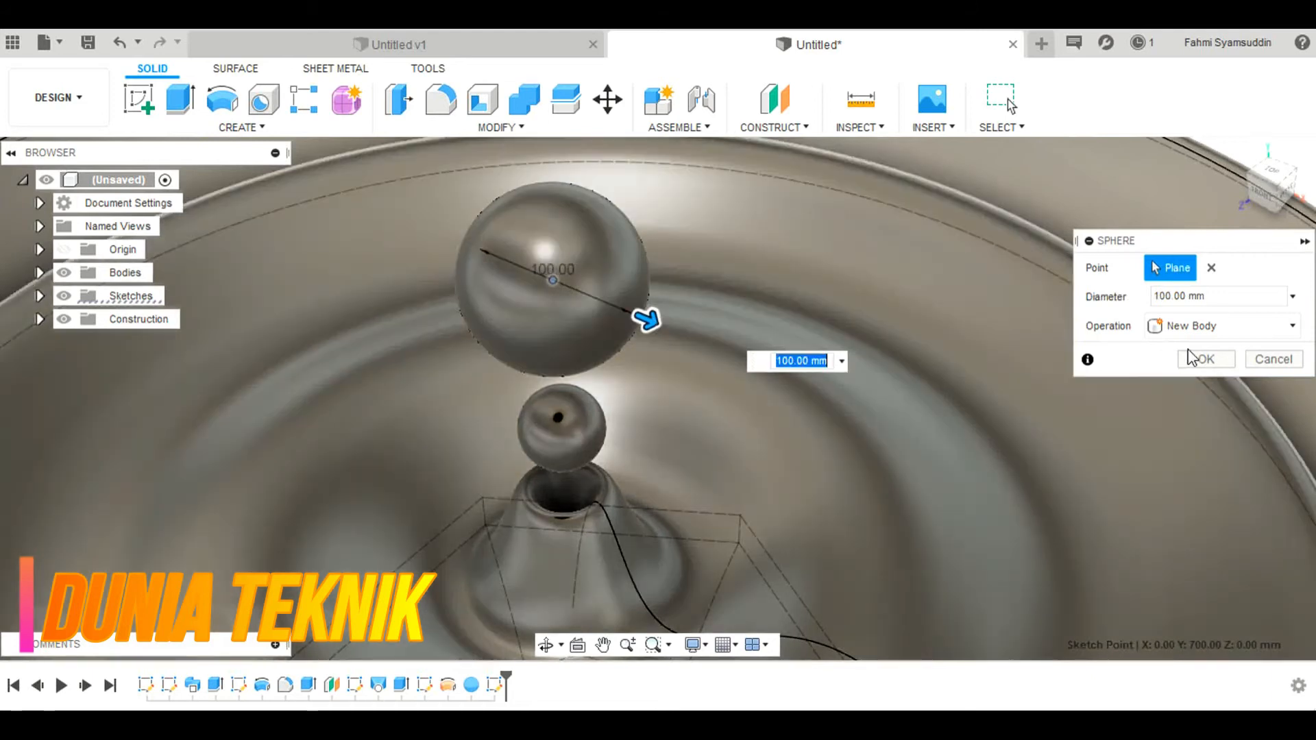
{"action": "left_click", "coordinate": [1206, 359]}
Fillet the six upper outer edges of the hexagonal foot with a constant 15 mm radius.
{"action": "scroll", "coordinate": [716, 380], "scroll_direction": "down", "scroll_amount": 5}
{"action": "middle_click_drag", "start_coordinate": [1071, 543], "coordinate": [1019, 346]}
{"action": "scroll", "coordinate": [1019, 346], "scroll_direction": "up", "scroll_amount": 1}
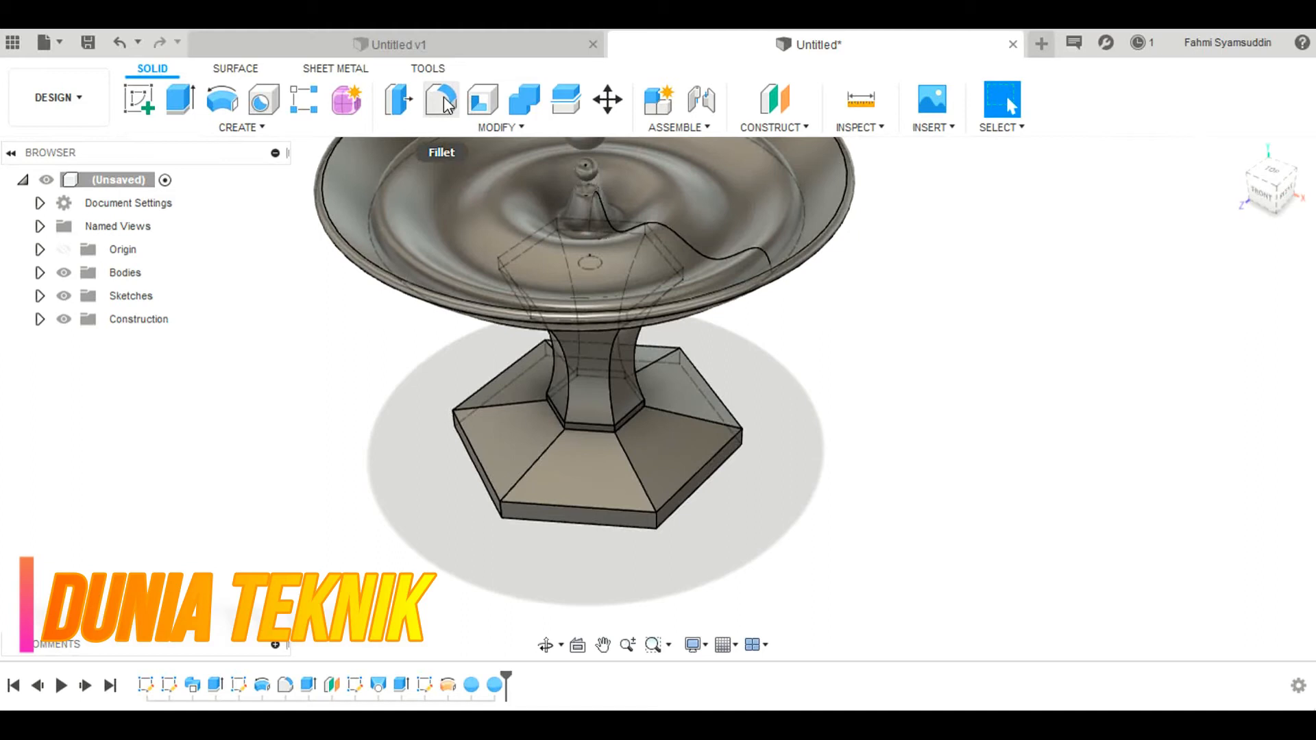
{"action": "left_click", "coordinate": [695, 481]}
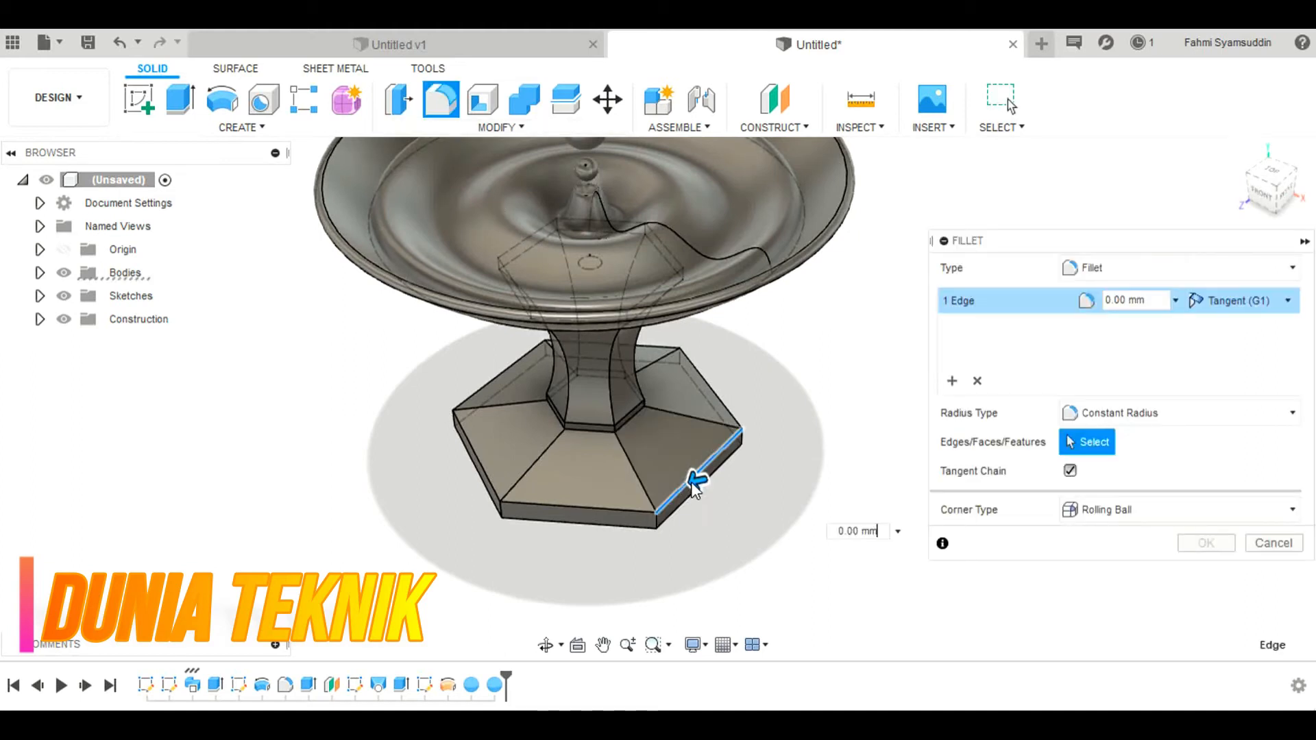
{"action": "left_click", "coordinate": [602, 509]}
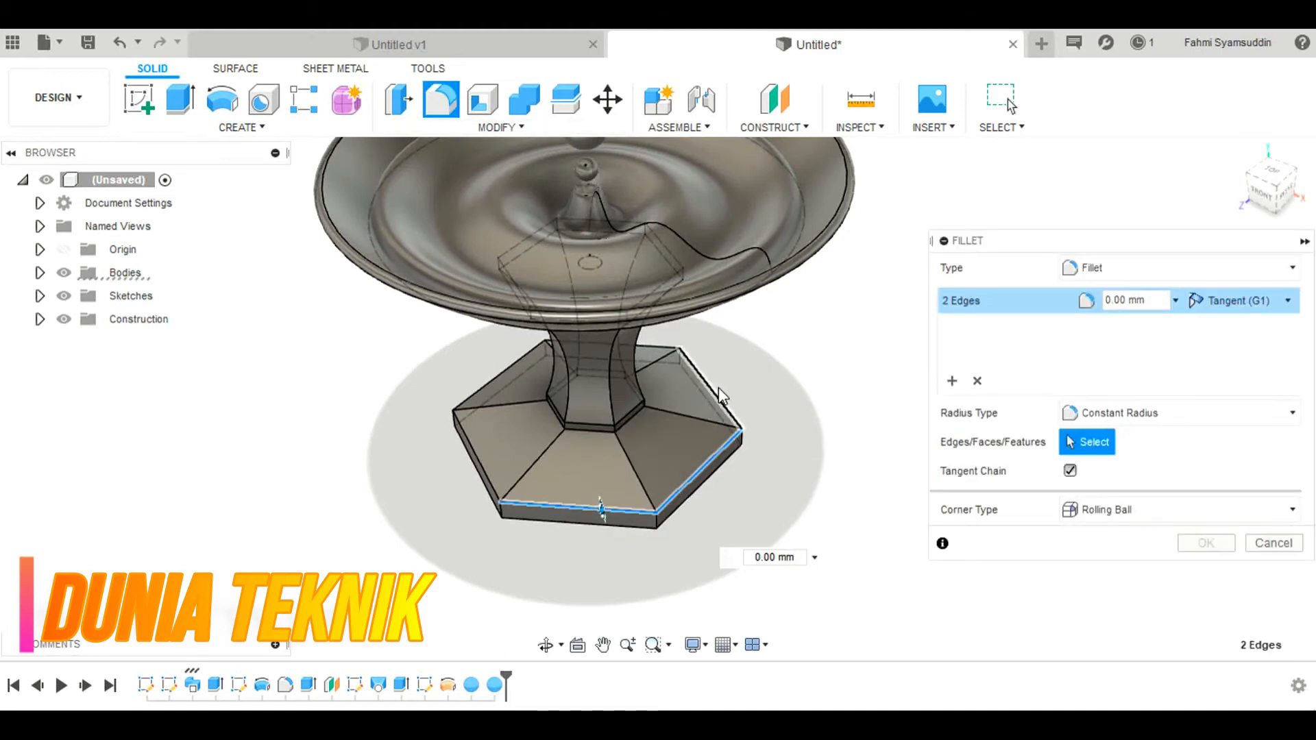
{"action": "left_click", "coordinate": [721, 396]}
{"action": "left_click", "coordinate": [659, 350]}
{"action": "left_click", "coordinate": [494, 364]}
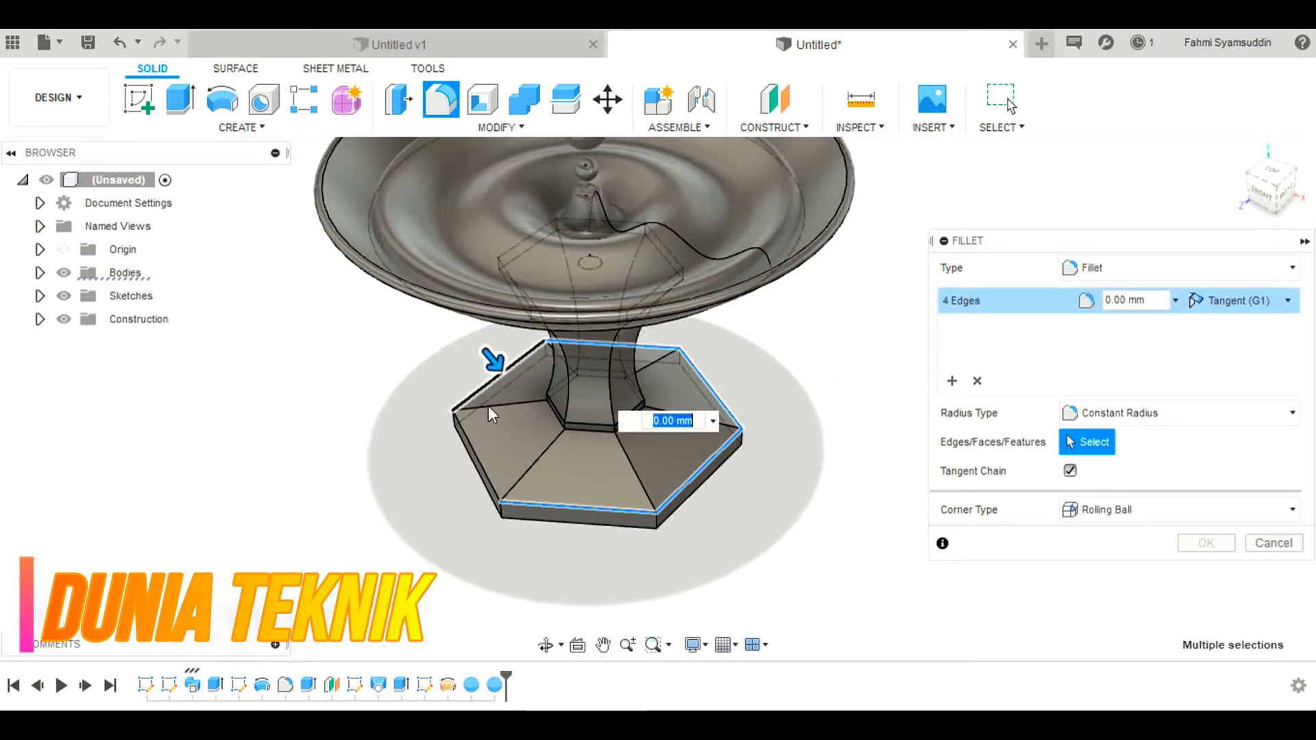
{"action": "left_click", "coordinate": [491, 416]}
{"action": "left_click_drag", "start_coordinate": [471, 458], "coordinate": [439, 449]}
{"action": "type", "text": "5"}
{"action": "key", "text": "BackSpace"}
{"action": "type", "text": "10"}
{"action": "key", "text": "BackSpace"}
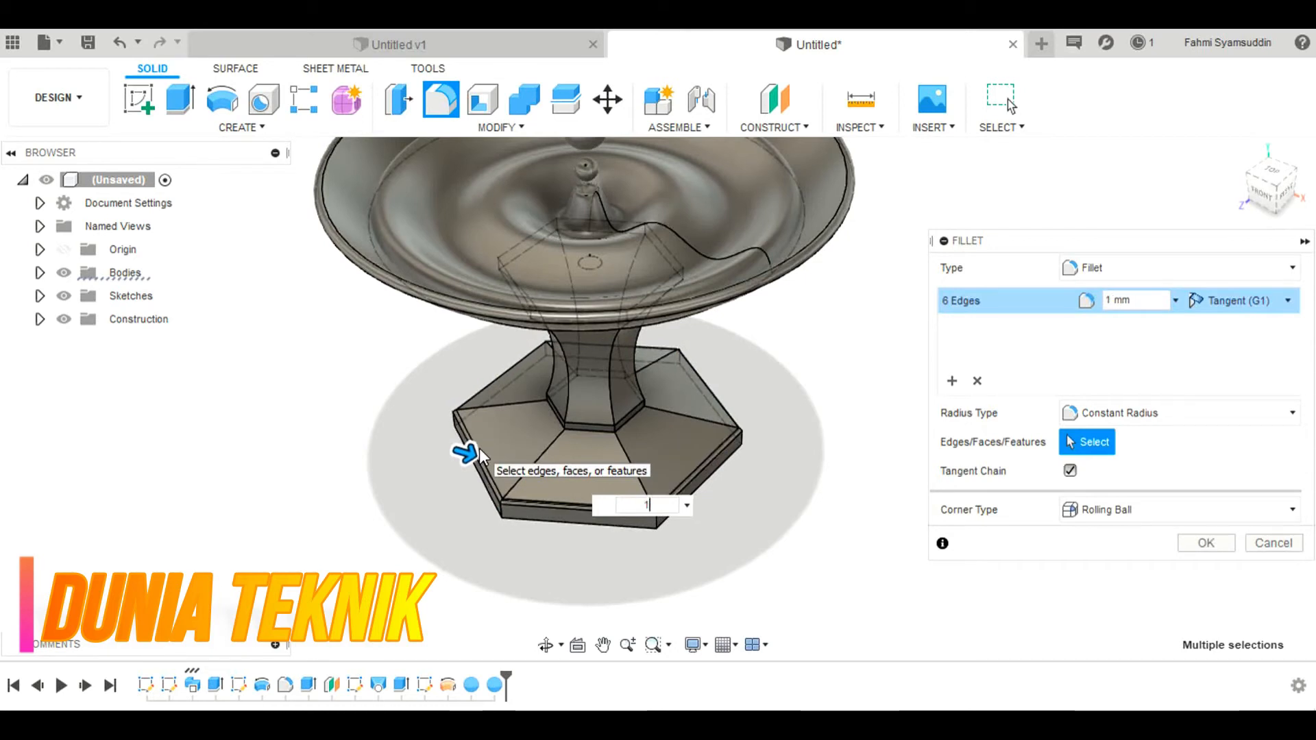
{"action": "type", "text": "5"}
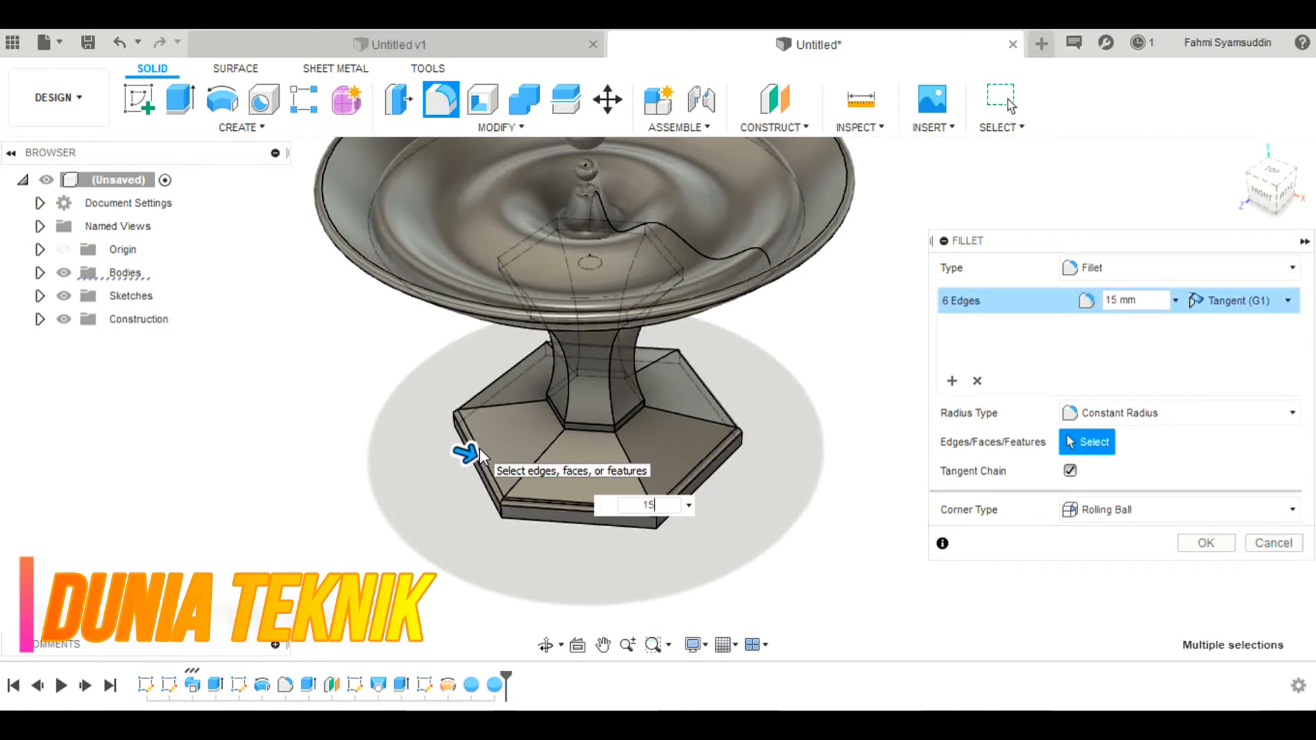
{"action": "key", "text": "Return"}
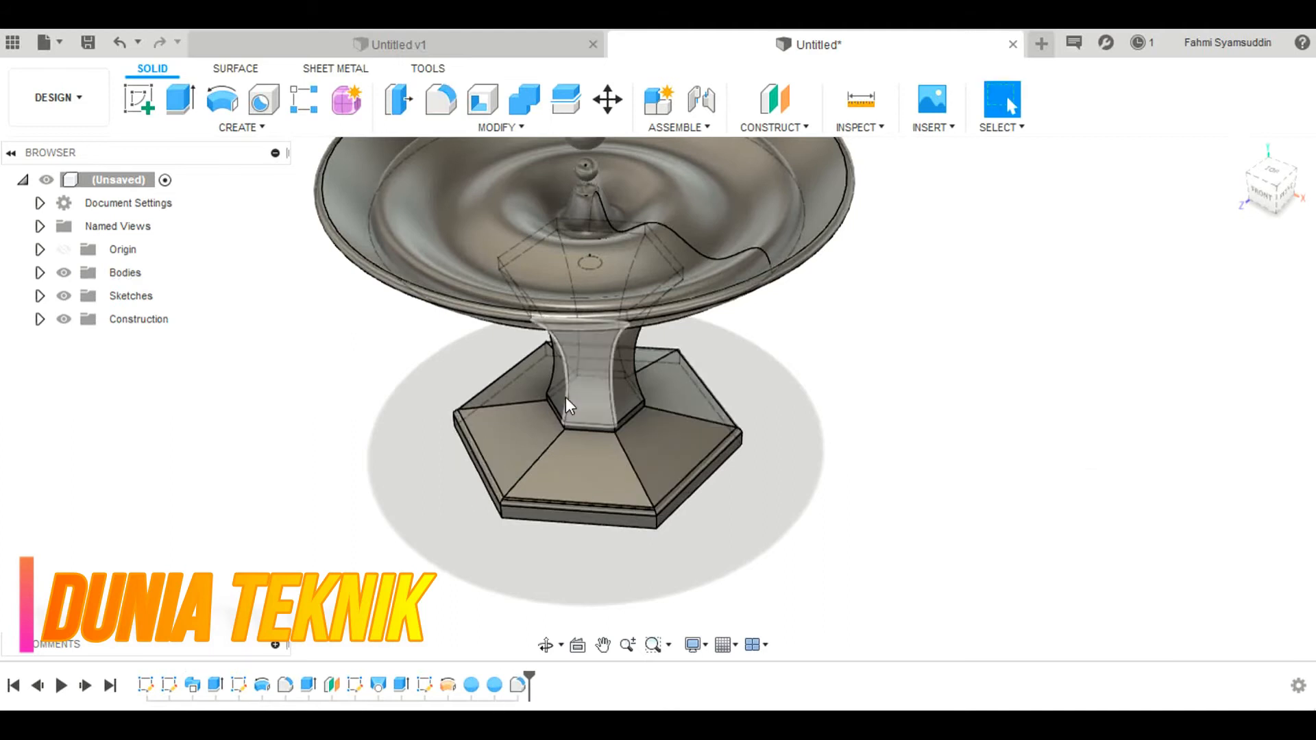
Fillet the six edges of the hexagonal collar at the base of the stem with a constant 20 mm radius.
{"action": "scroll", "coordinate": [596, 455], "scroll_direction": "up", "scroll_amount": 5}
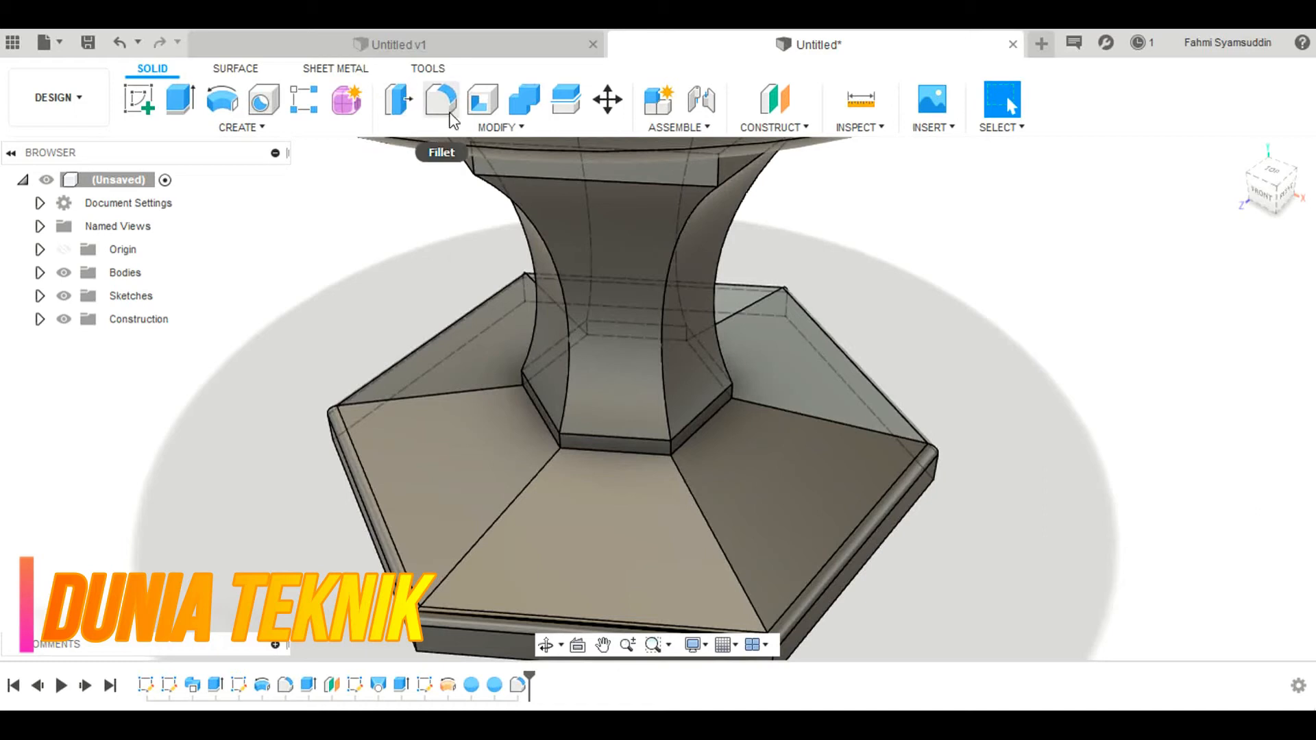
{"action": "left_click", "coordinate": [441, 99]}
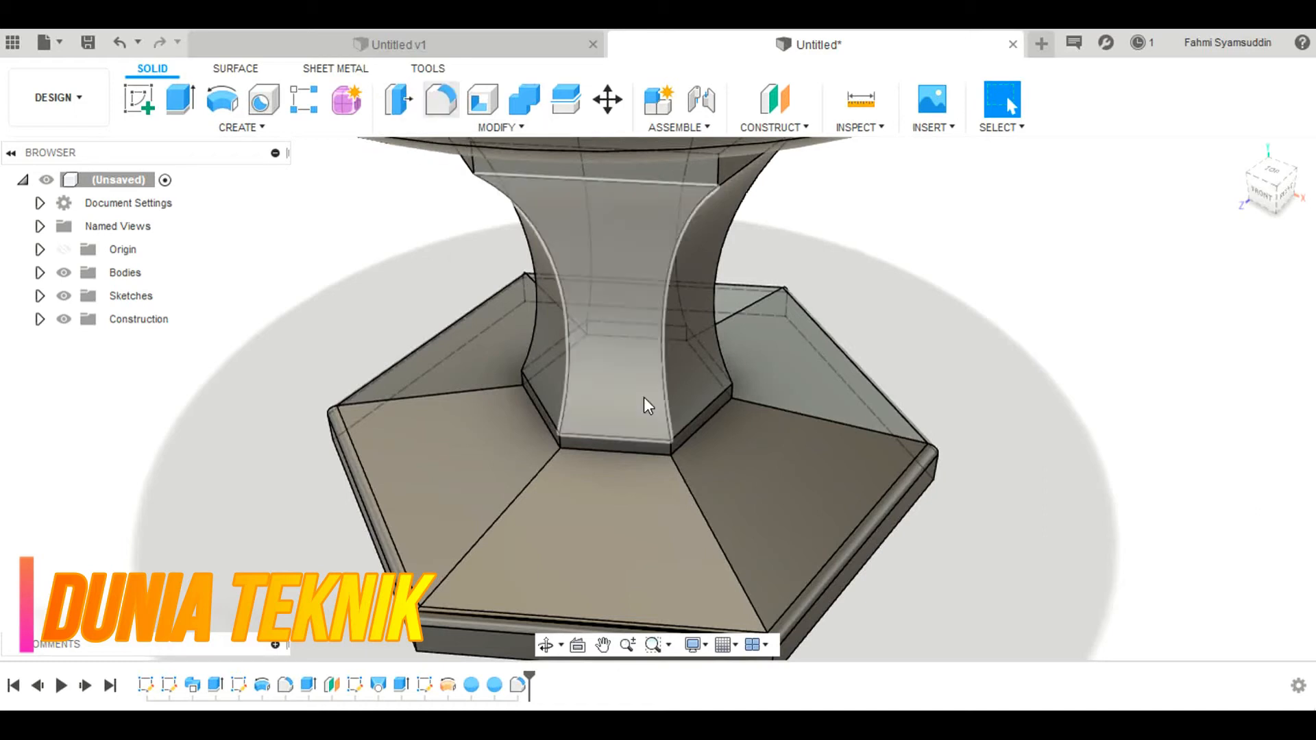
{"action": "left_click", "coordinate": [623, 440]}
{"action": "left_click", "coordinate": [726, 389]}
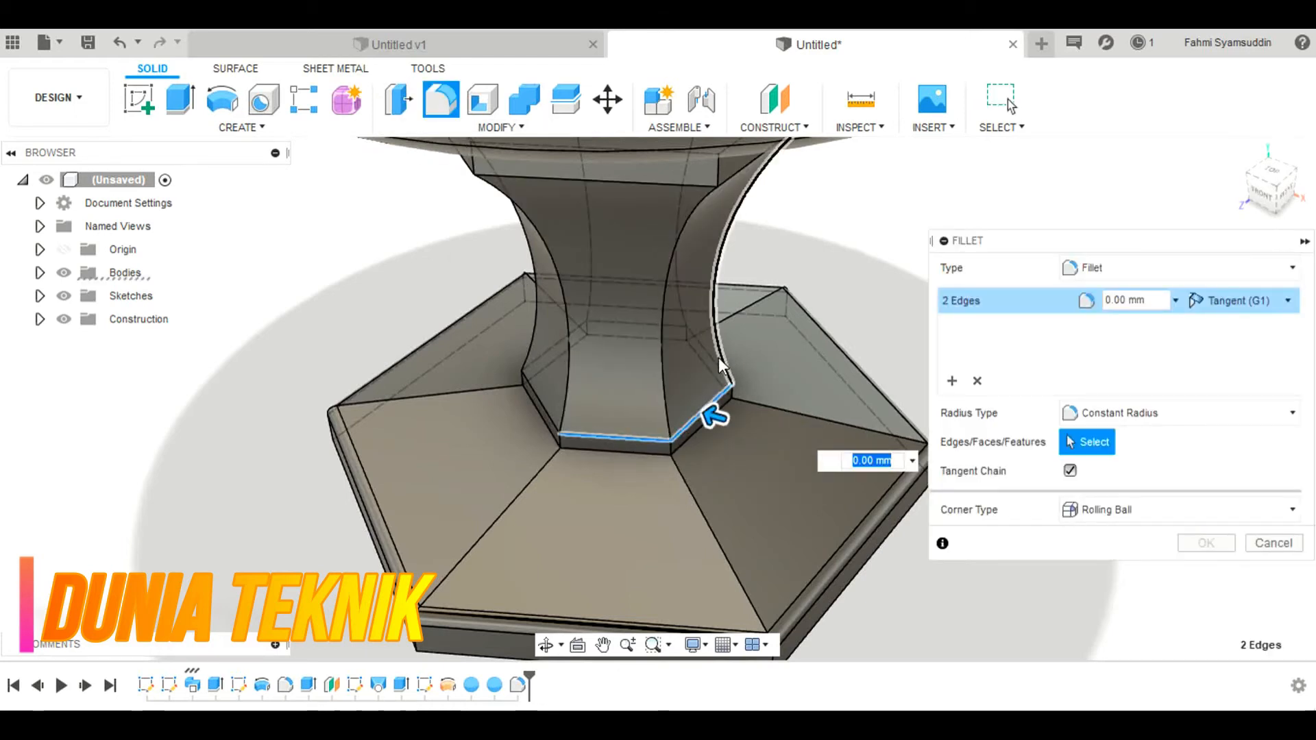
{"action": "left_click", "coordinate": [696, 336]}
{"action": "left_click", "coordinate": [672, 327]}
{"action": "left_click", "coordinate": [553, 344]}
{"action": "left_click", "coordinate": [536, 393]}
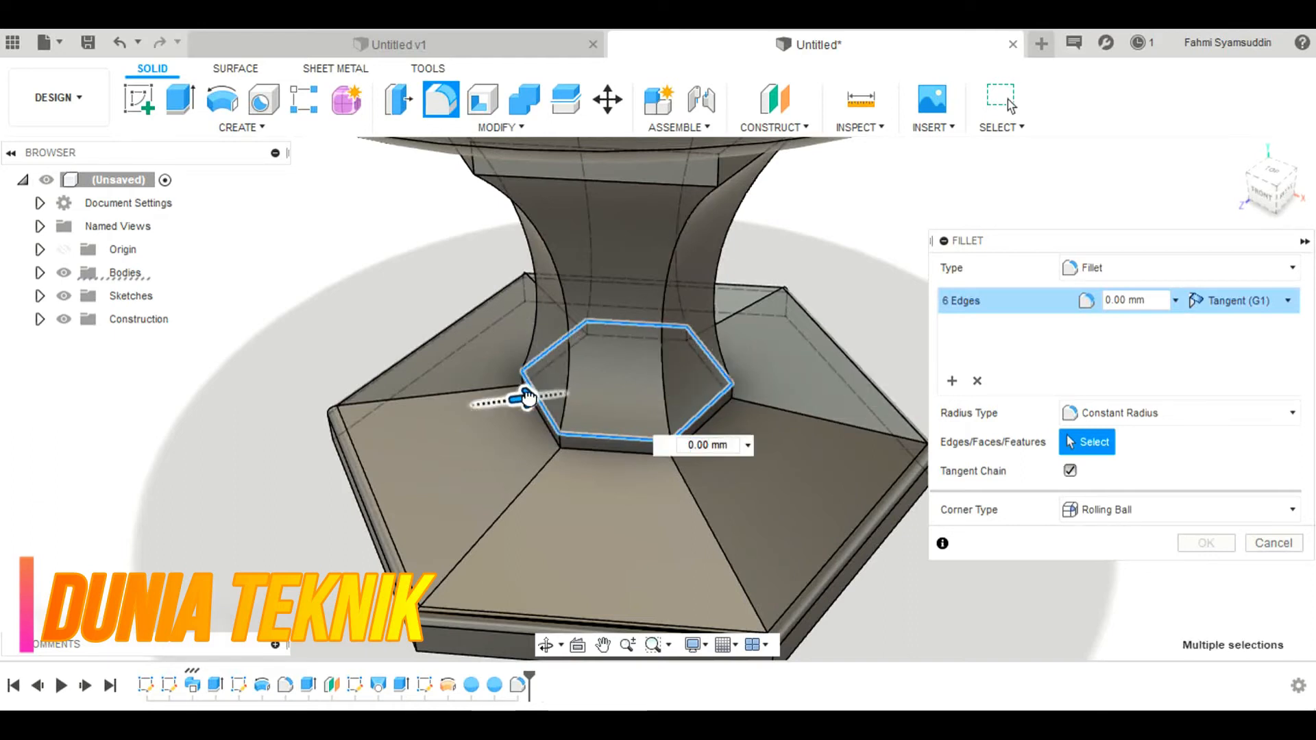
{"action": "mouse_move", "coordinate": [536, 399]}
{"action": "left_mouse_down"}
{"action": "mouse_move", "coordinate": [559, 401]}
{"action": "mouse_move", "coordinate": [510, 401]}
{"action": "left_mouse_up"}
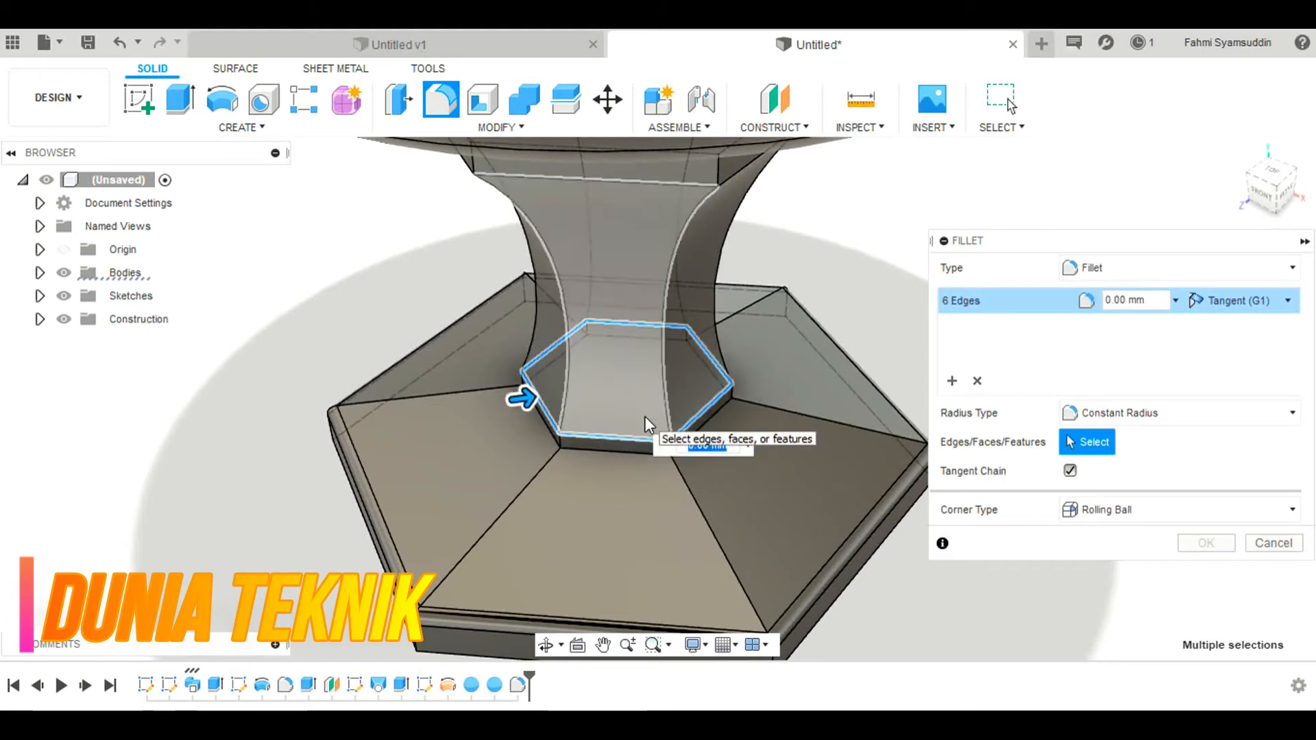
{"action": "key", "text": "BackSpace"}
{"action": "type", "text": "10"}
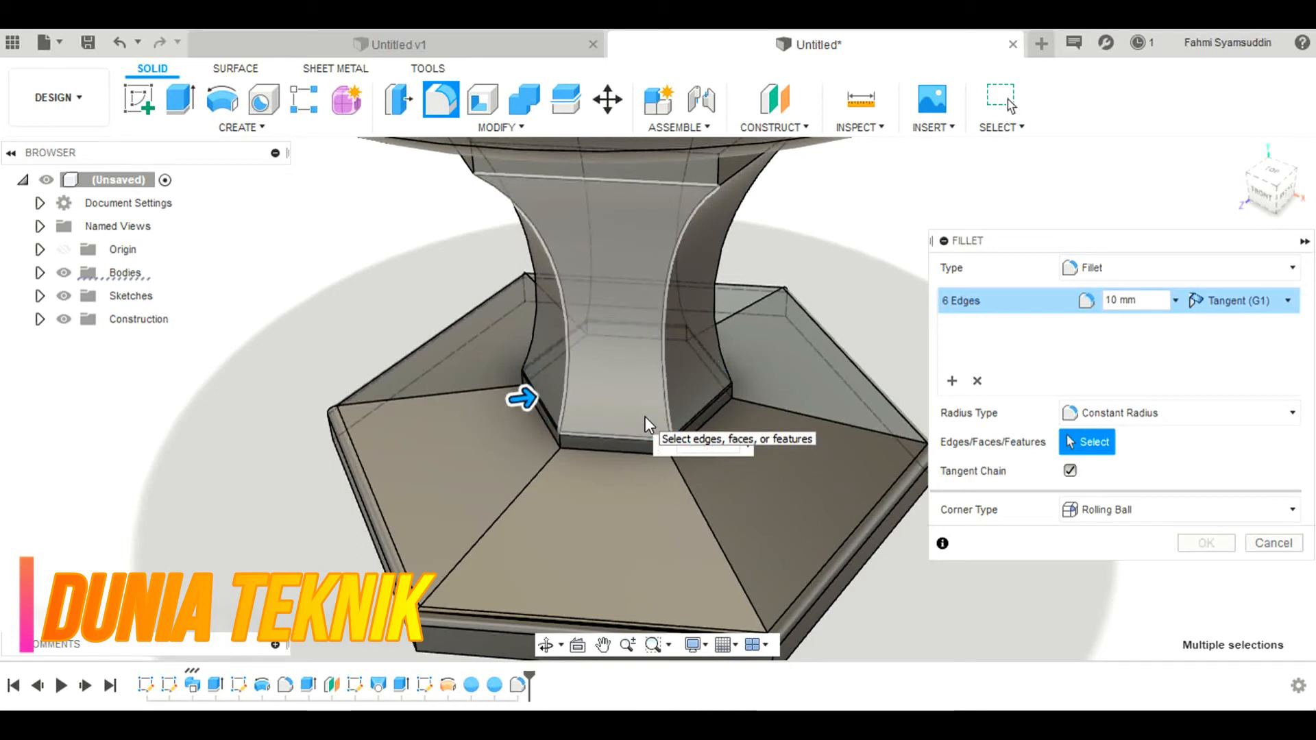
{"action": "type", "text": "20"}
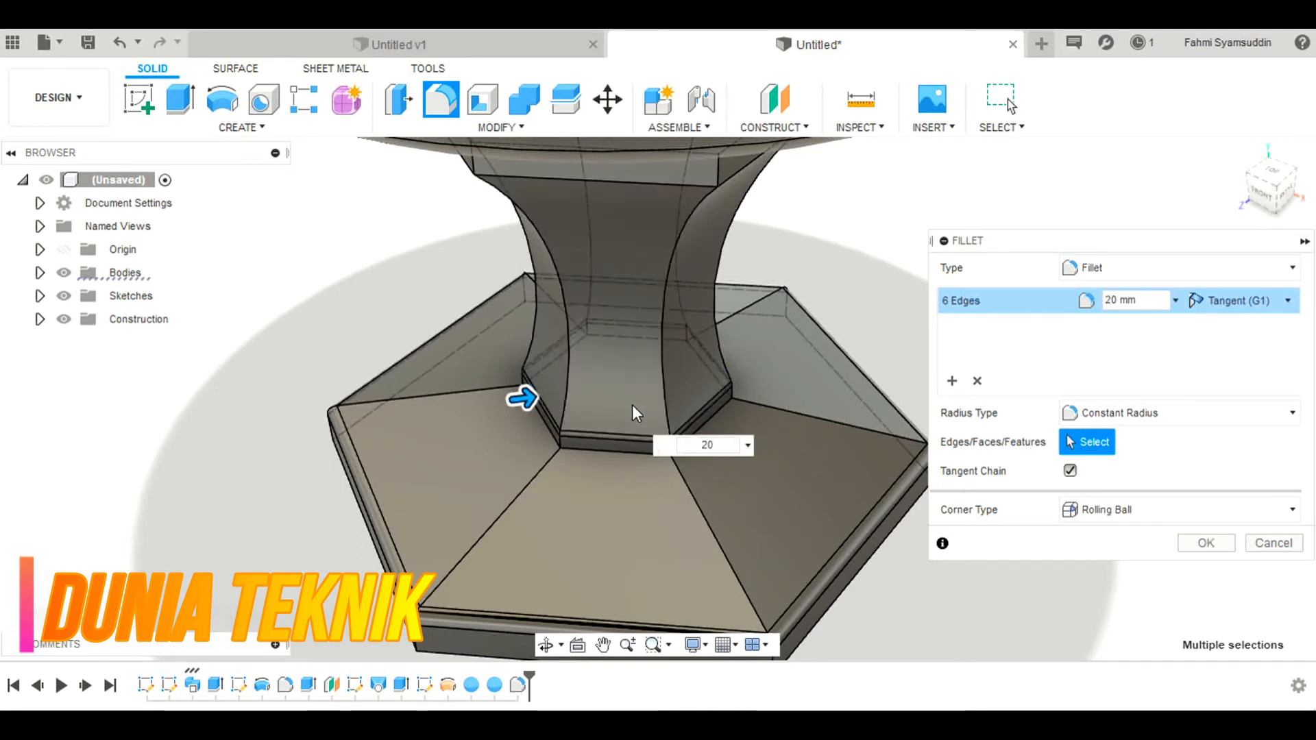
{"action": "left_click", "coordinate": [1201, 545]}
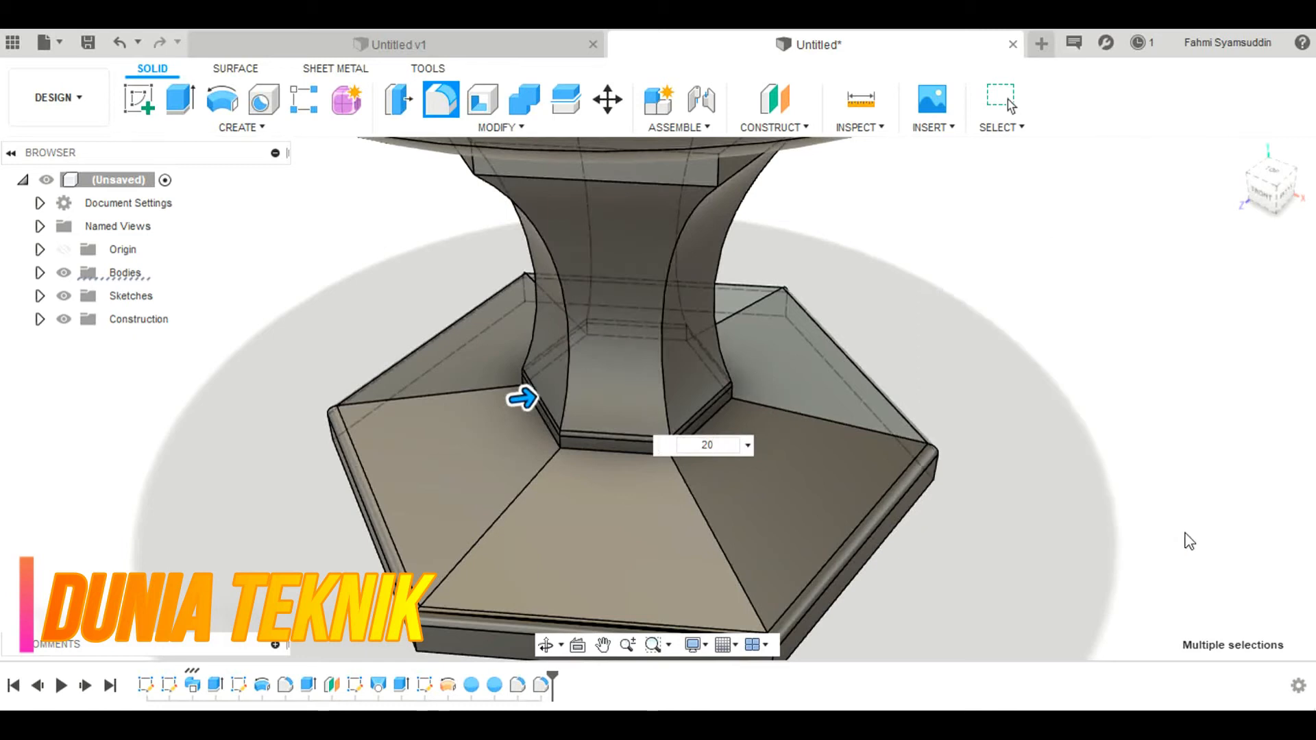
Switch to the Render workspace and open the appearance settings for the model.
{"action": "scroll", "coordinate": [974, 454], "scroll_direction": "down", "scroll_amount": 10}
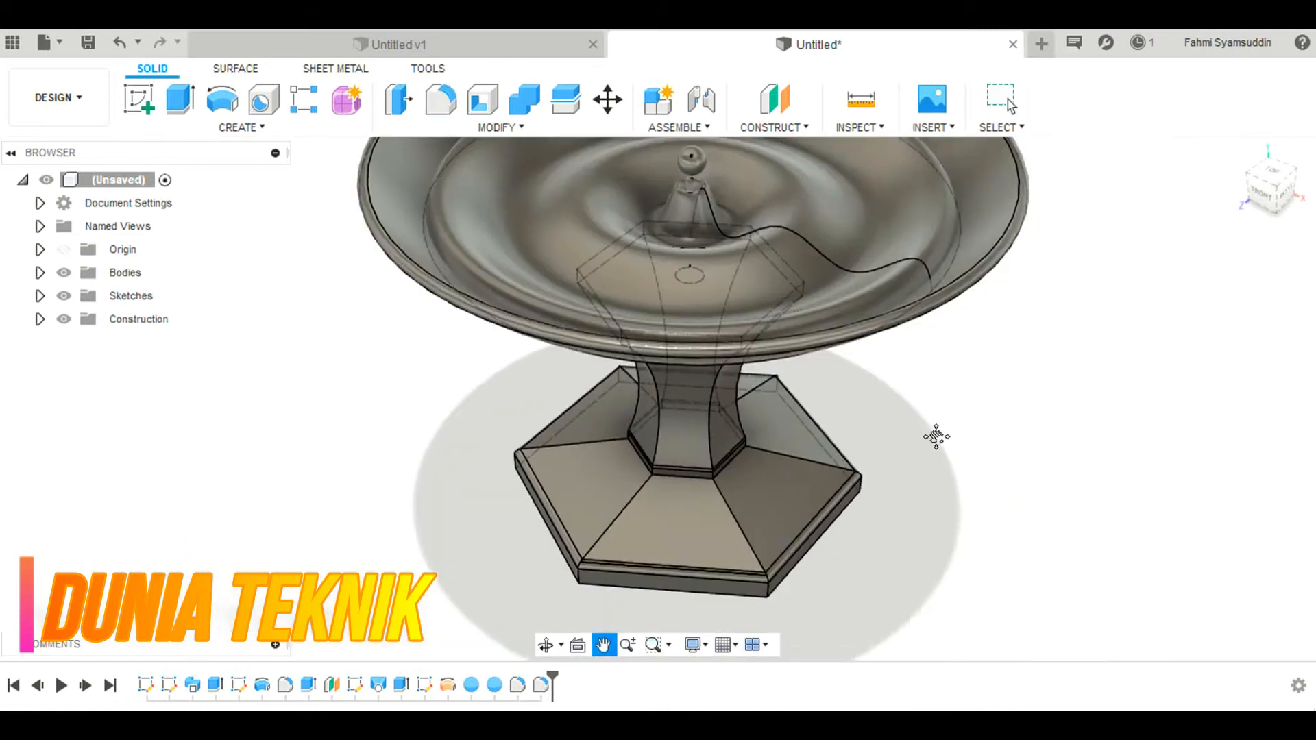
{"action": "left_click", "coordinate": [58, 103]}
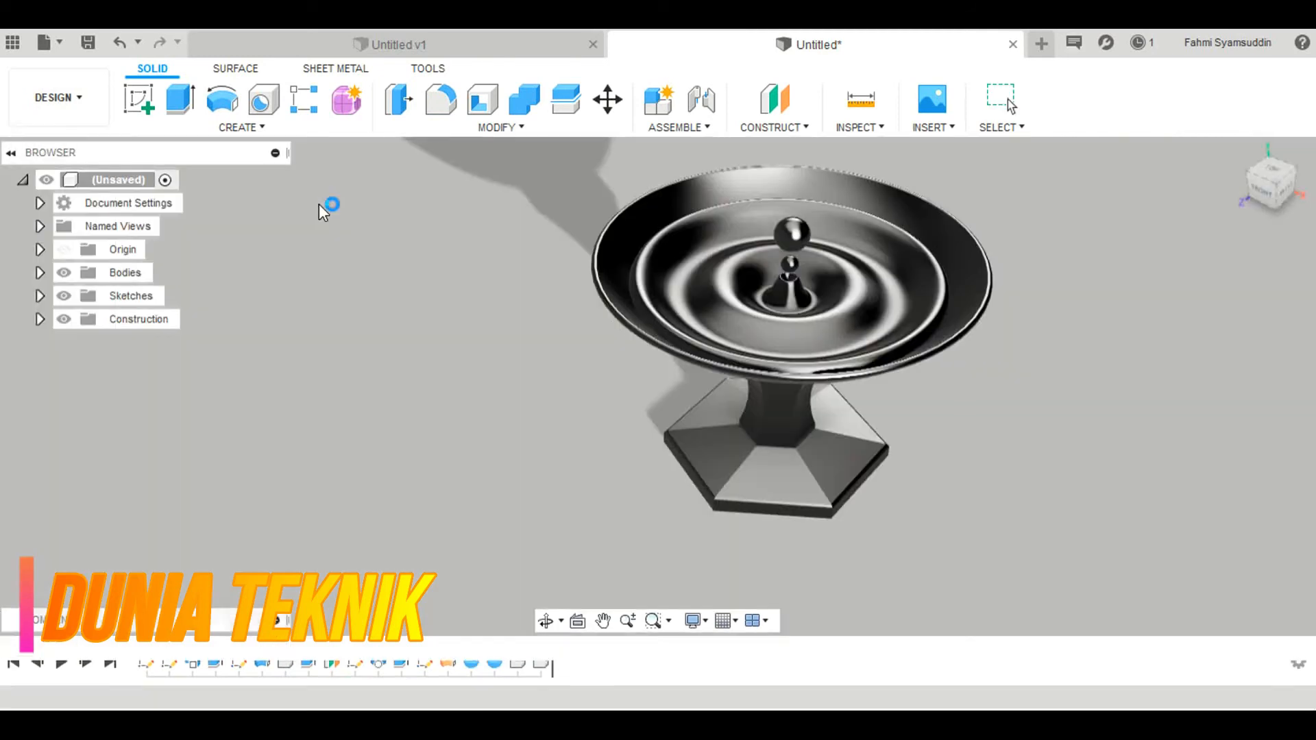
{"action": "middle_click_drag", "start_coordinate": [1043, 380], "coordinate": [740, 406]}
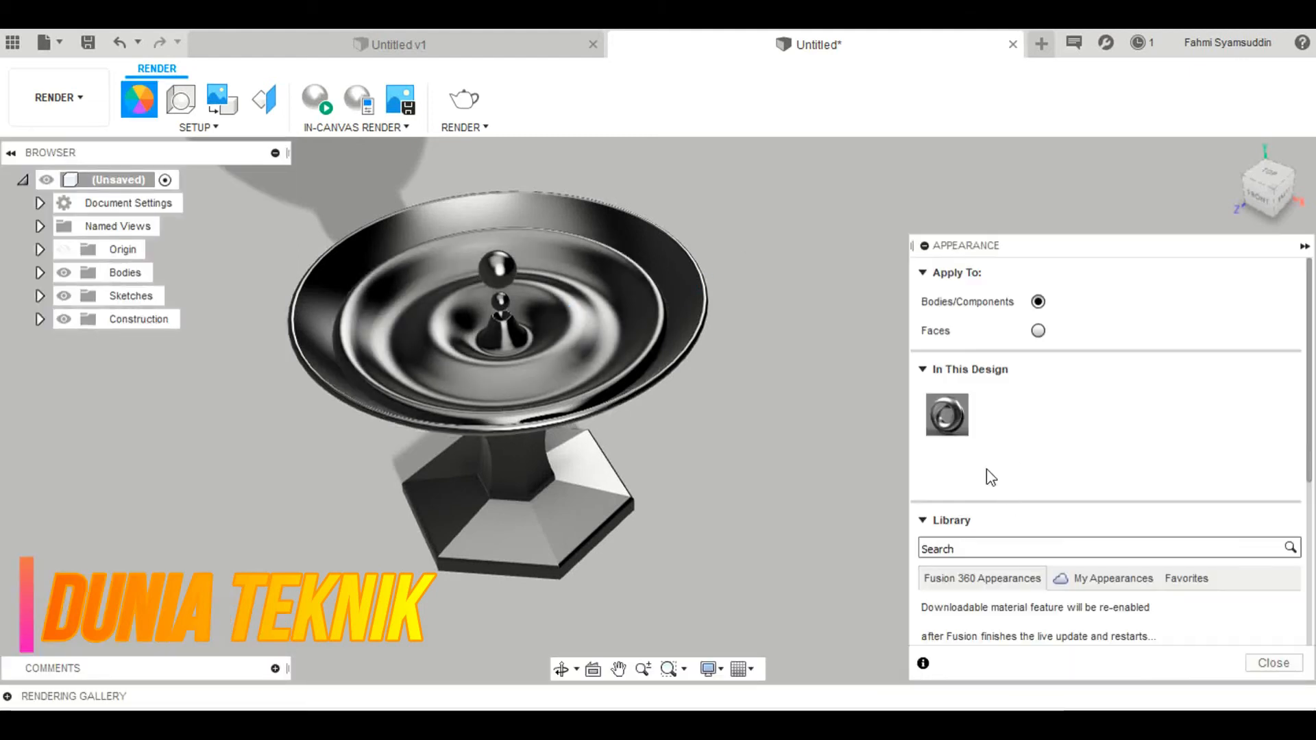
Recolour the Steel - Satin appearance to a gold tone, RGB 162, 149, 109, and set its roughness to 0.
{"action": "double_click", "coordinate": [949, 415]}
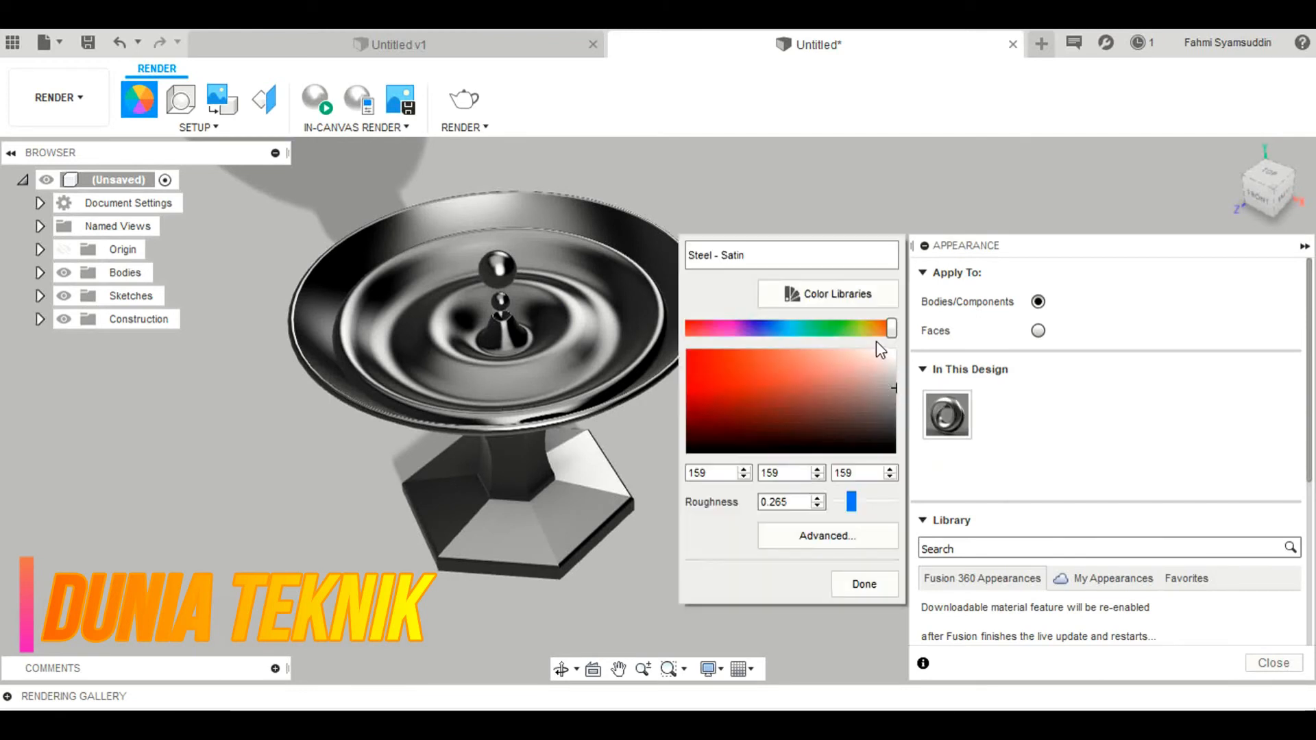
{"action": "left_click", "coordinate": [827, 387]}
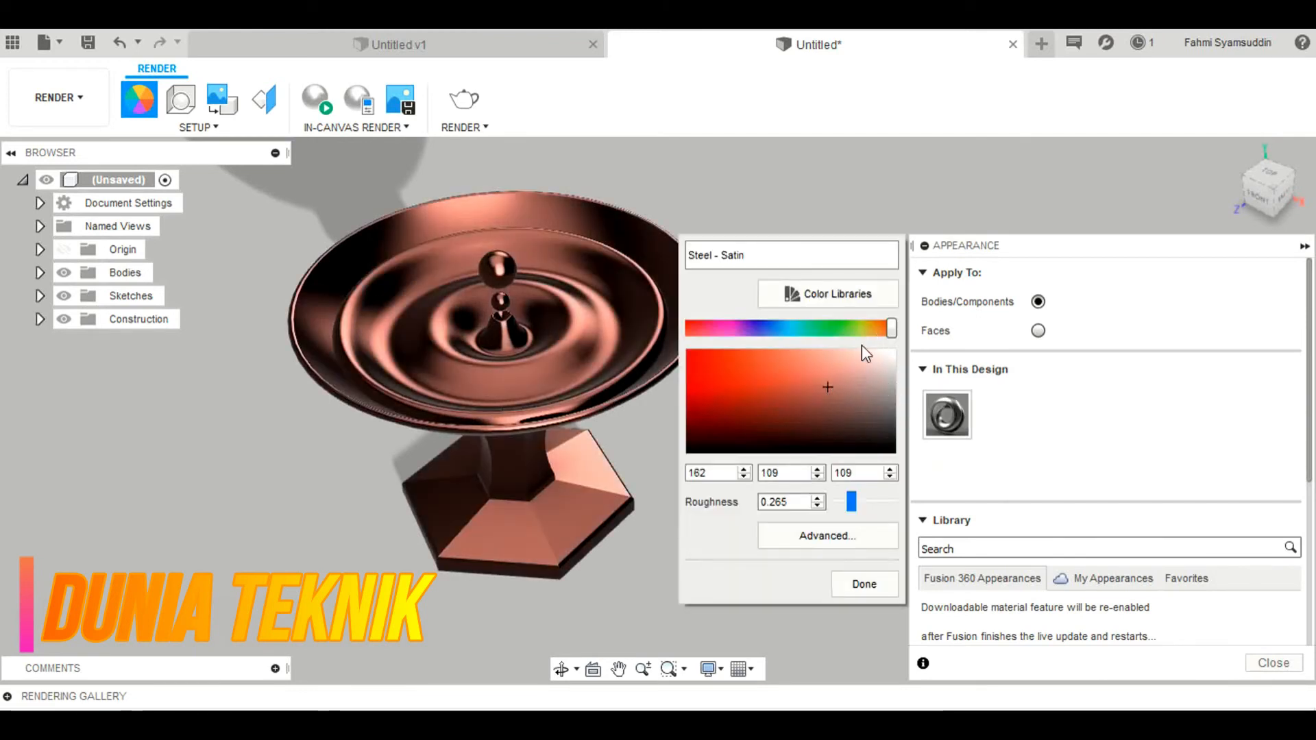
{"action": "left_click_drag", "start_coordinate": [892, 329], "coordinate": [866, 329]}
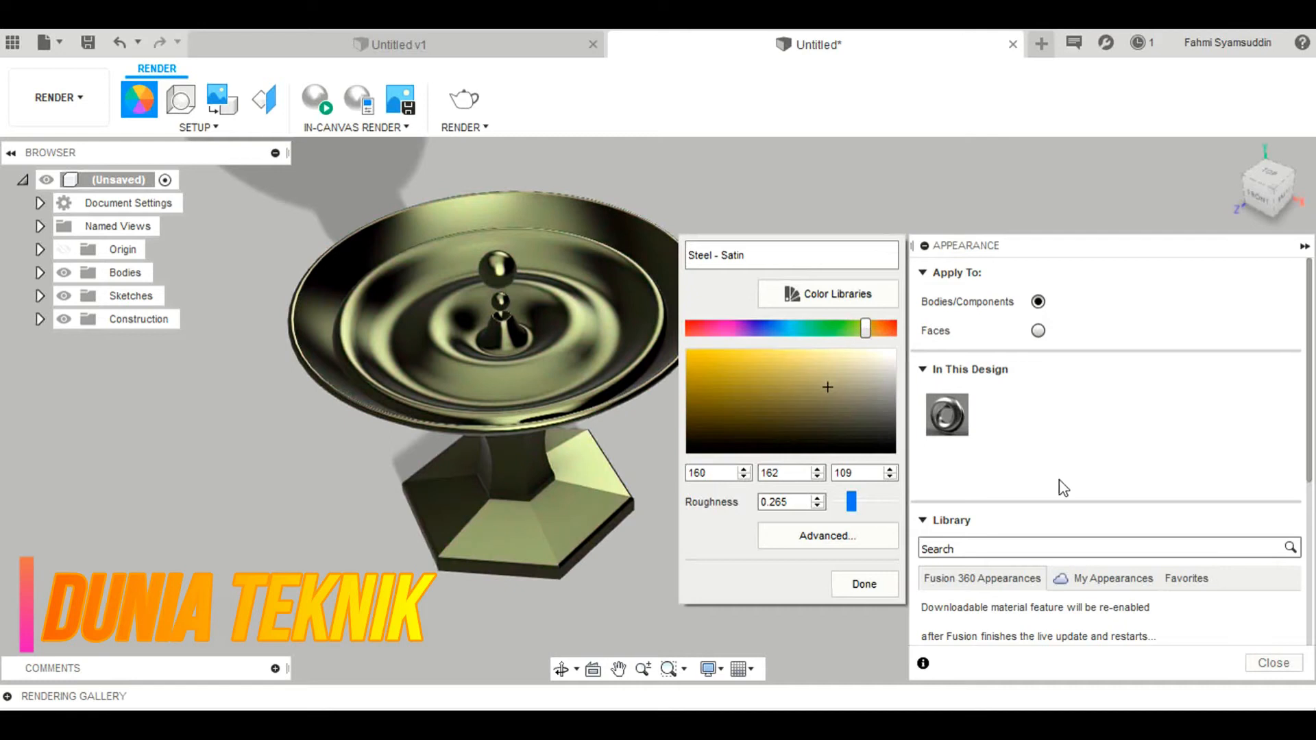
{"action": "left_click", "coordinate": [885, 584]}
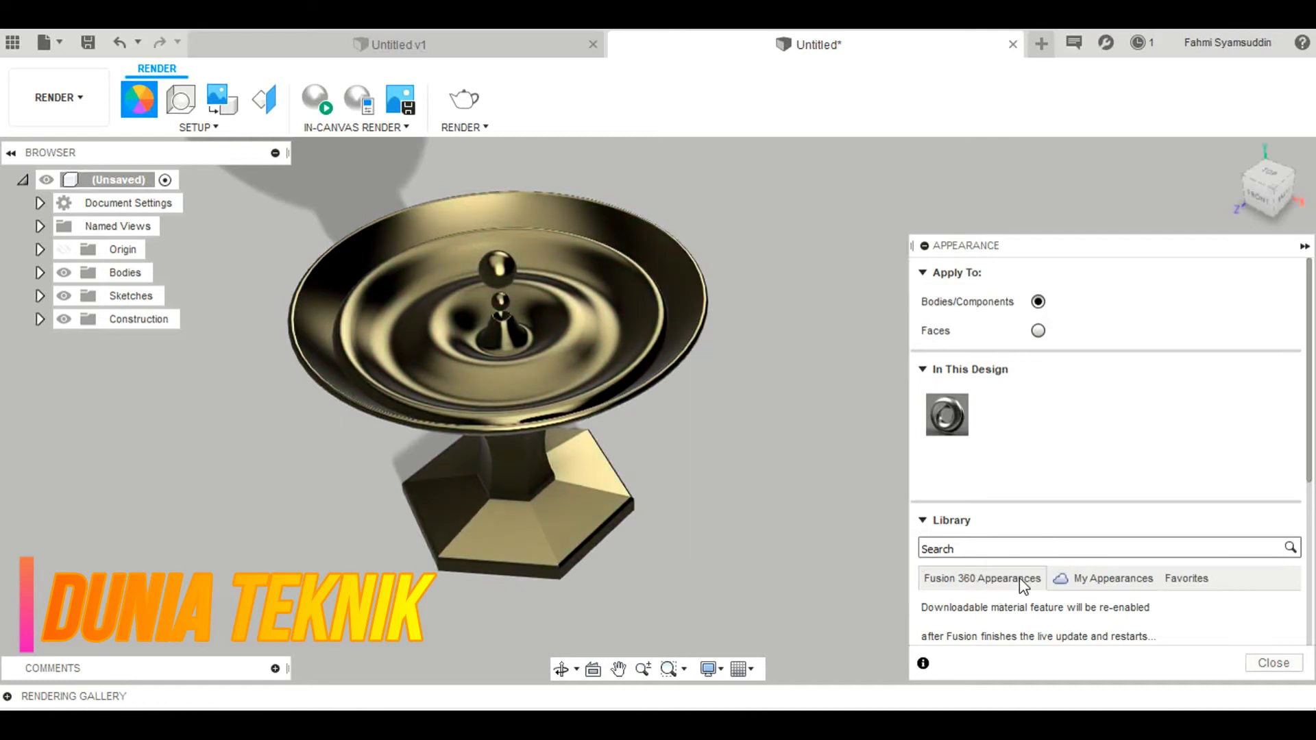
{"action": "double_click", "coordinate": [960, 413]}
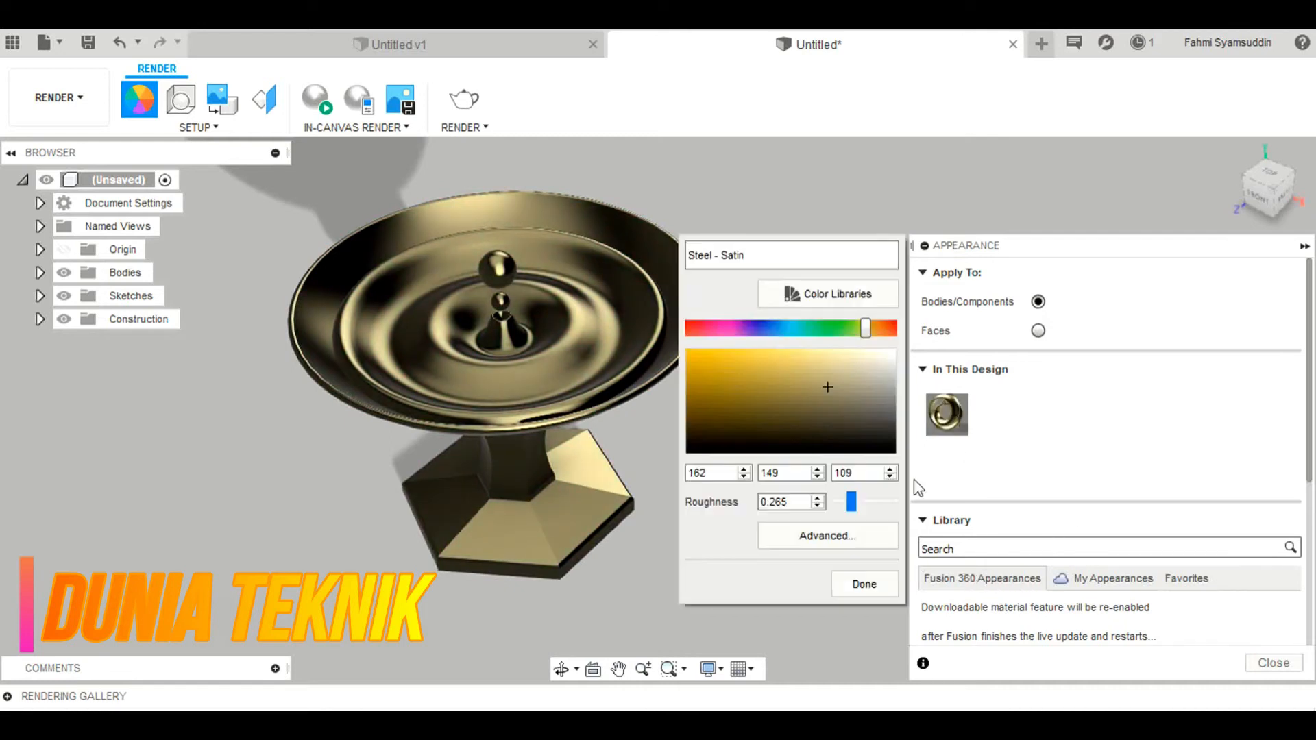
{"action": "left_click_drag", "start_coordinate": [852, 506], "coordinate": [831, 506]}
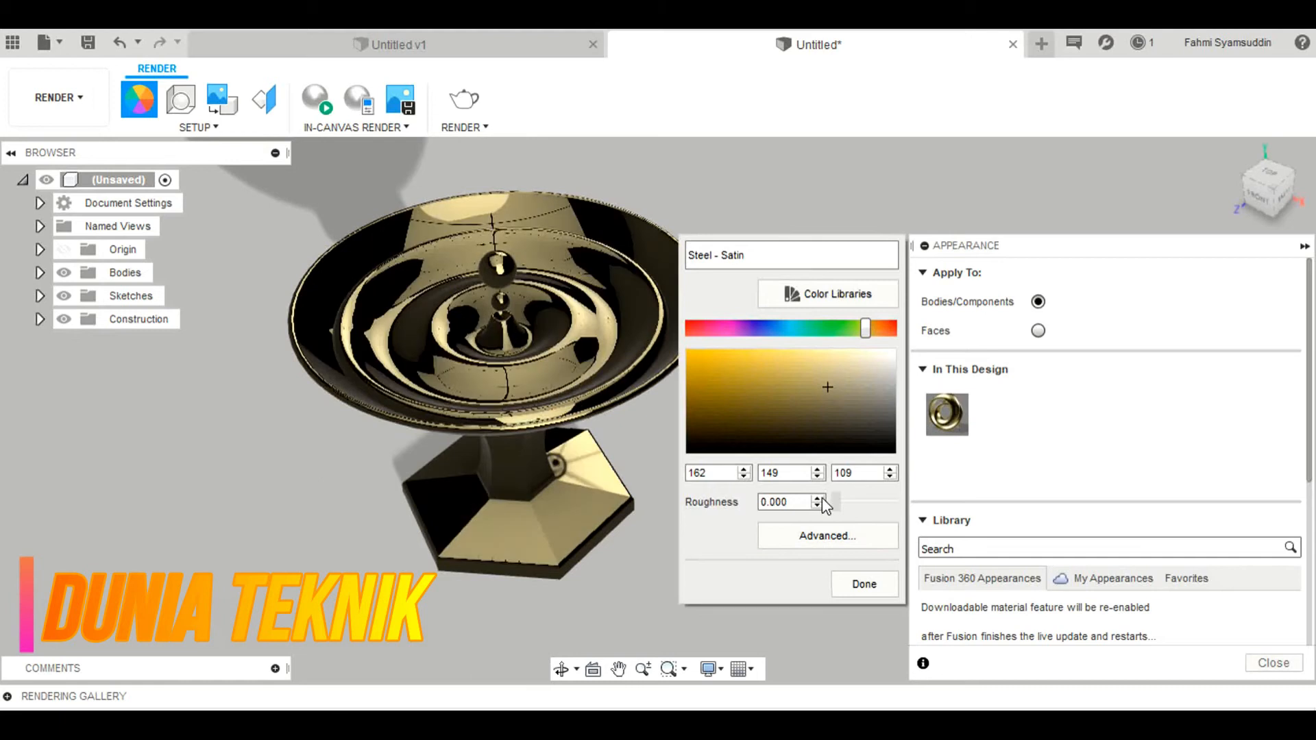
{"action": "left_click", "coordinate": [886, 586]}
Apply the Water - Swimming Pool appearance to the rippled water surface and Water - Clear to both spherical droplets above it.
{"action": "scroll", "coordinate": [1013, 606], "scroll_direction": "down", "scroll_amount": 4}
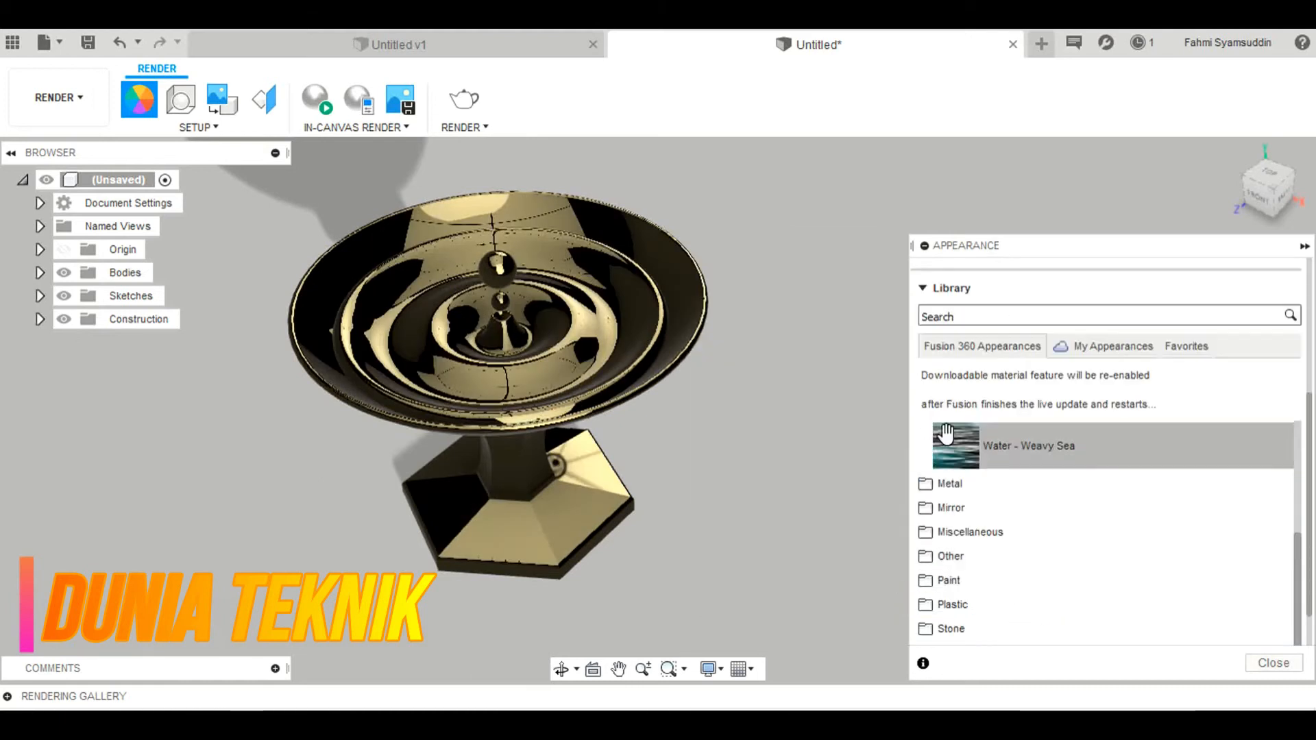
{"action": "scroll", "coordinate": [956, 456], "scroll_direction": "up", "scroll_amount": 4}
{"action": "scroll", "coordinate": [956, 458], "scroll_direction": "down", "scroll_amount": 2}
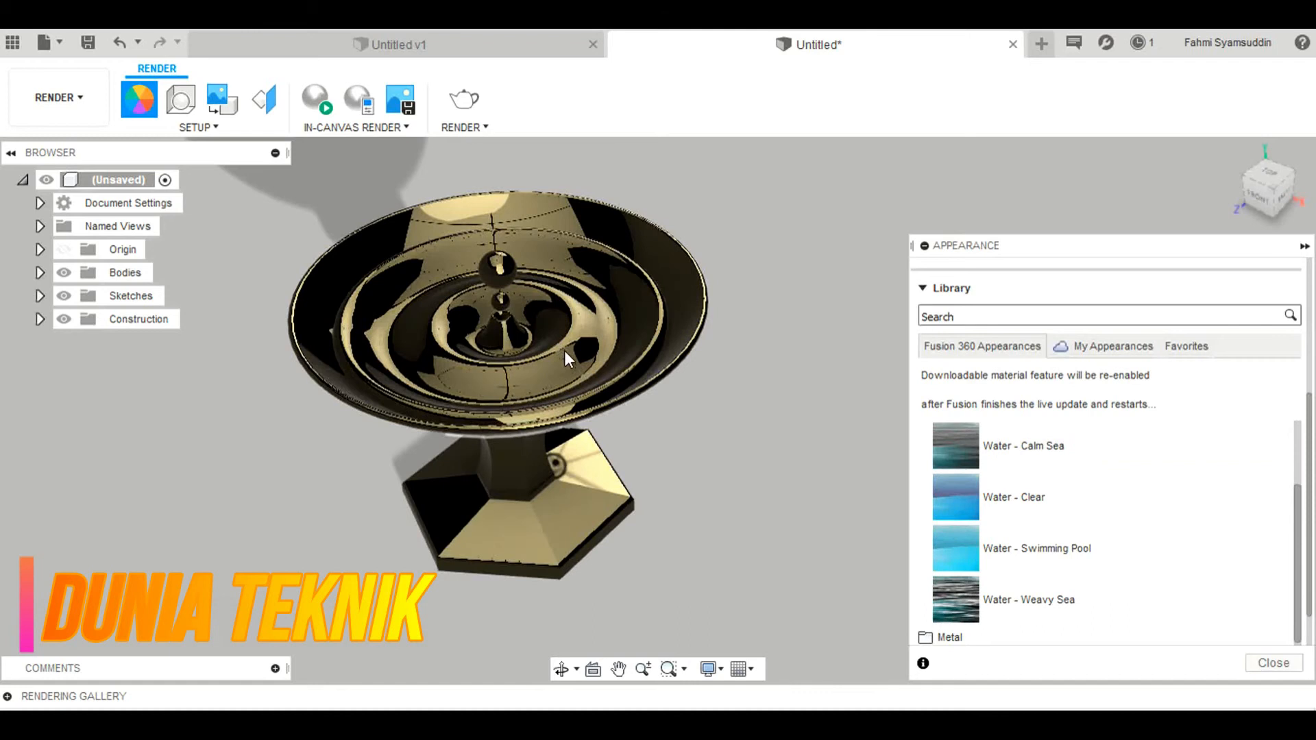
{"action": "left_click", "coordinate": [524, 338]}
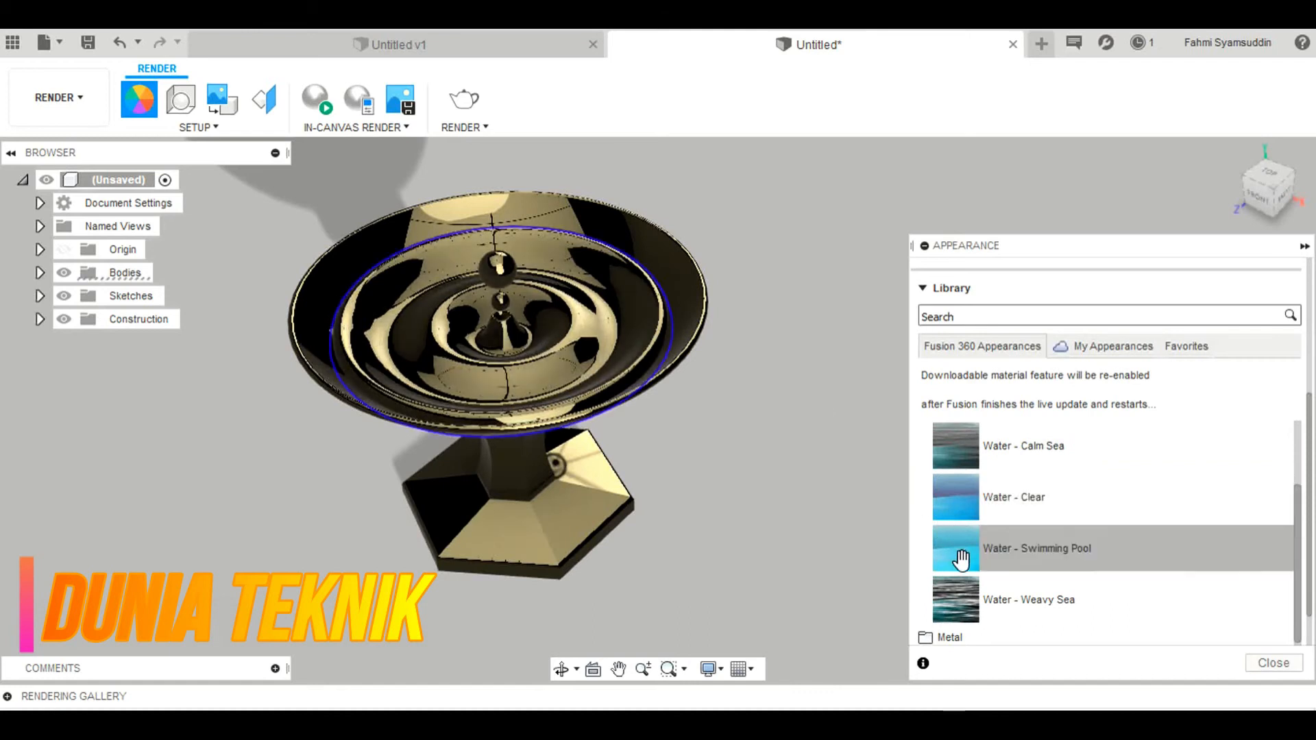
{"action": "left_click_drag", "start_coordinate": [547, 340], "coordinate": [547, 340]}
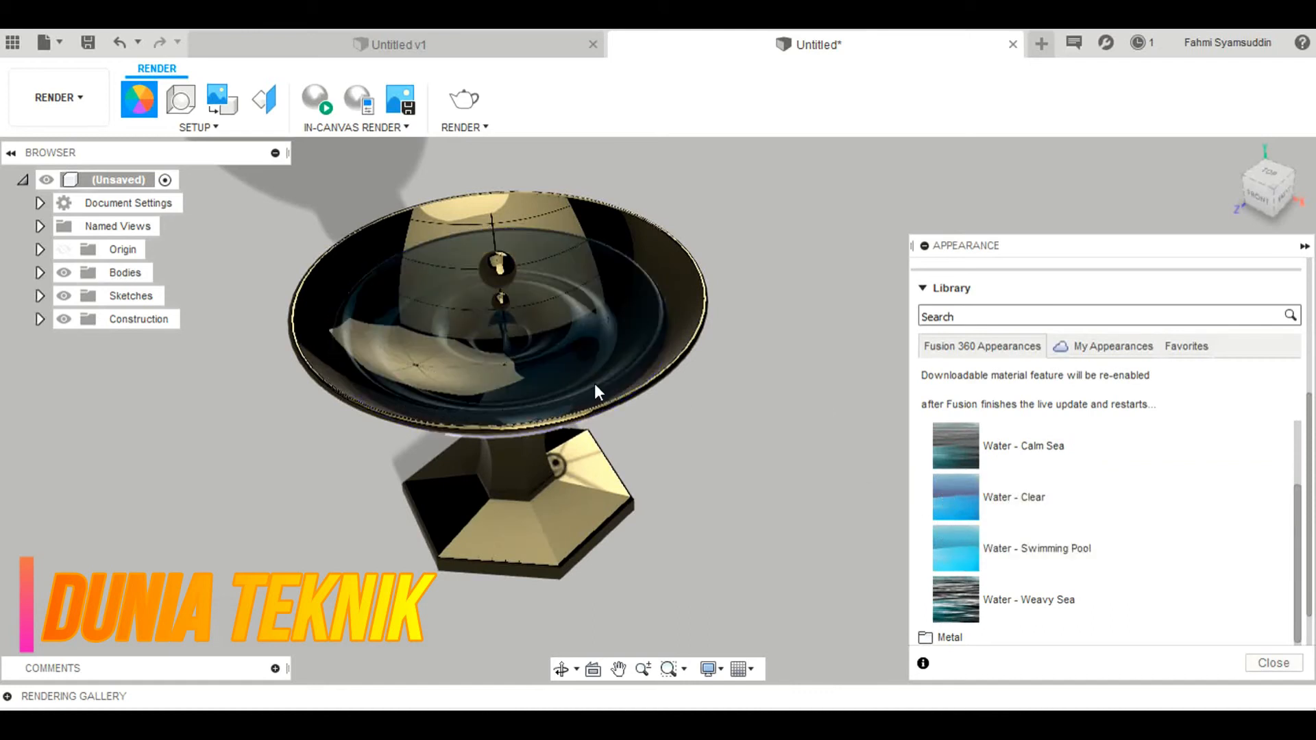
{"action": "left_click_drag", "start_coordinate": [964, 539], "coordinate": [626, 368]}
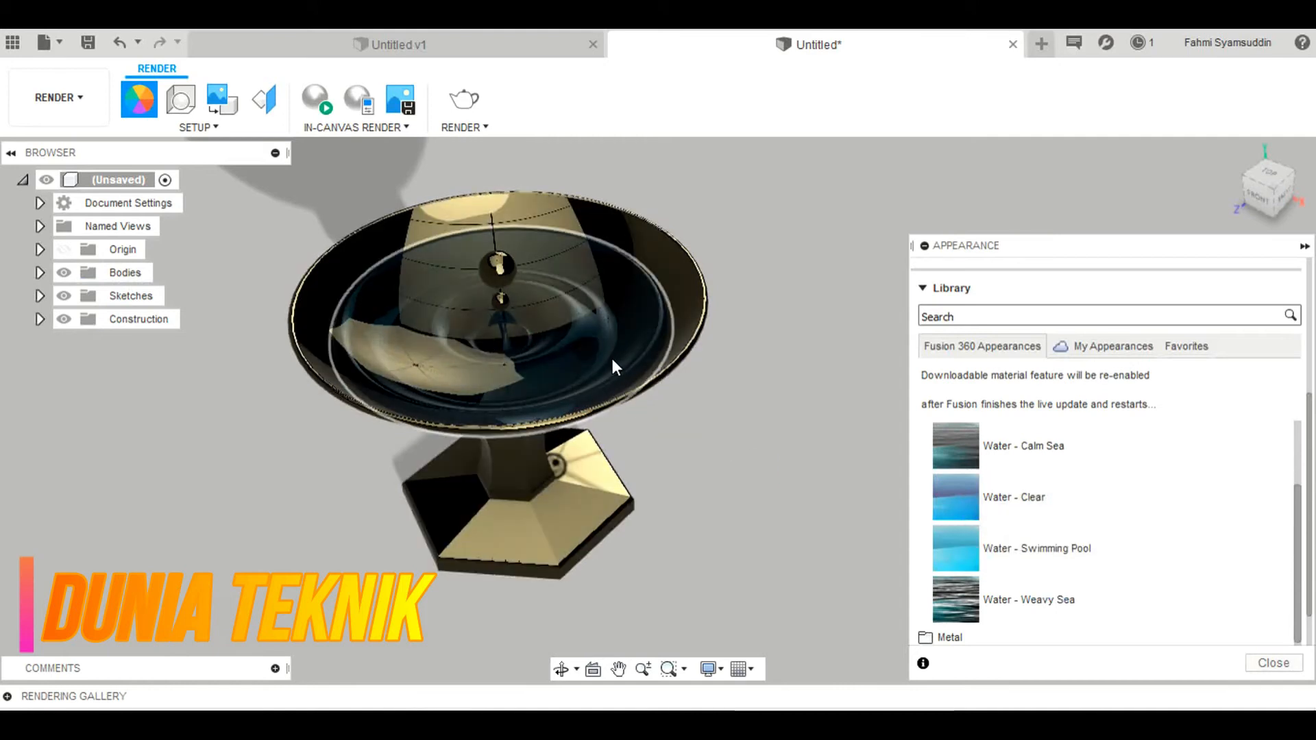
{"action": "scroll", "coordinate": [612, 360], "scroll_direction": "up", "scroll_amount": 3}
{"action": "left_click_drag", "start_coordinate": [971, 566], "coordinate": [611, 388]}
{"action": "left_click_drag", "start_coordinate": [987, 504], "coordinate": [472, 282]}
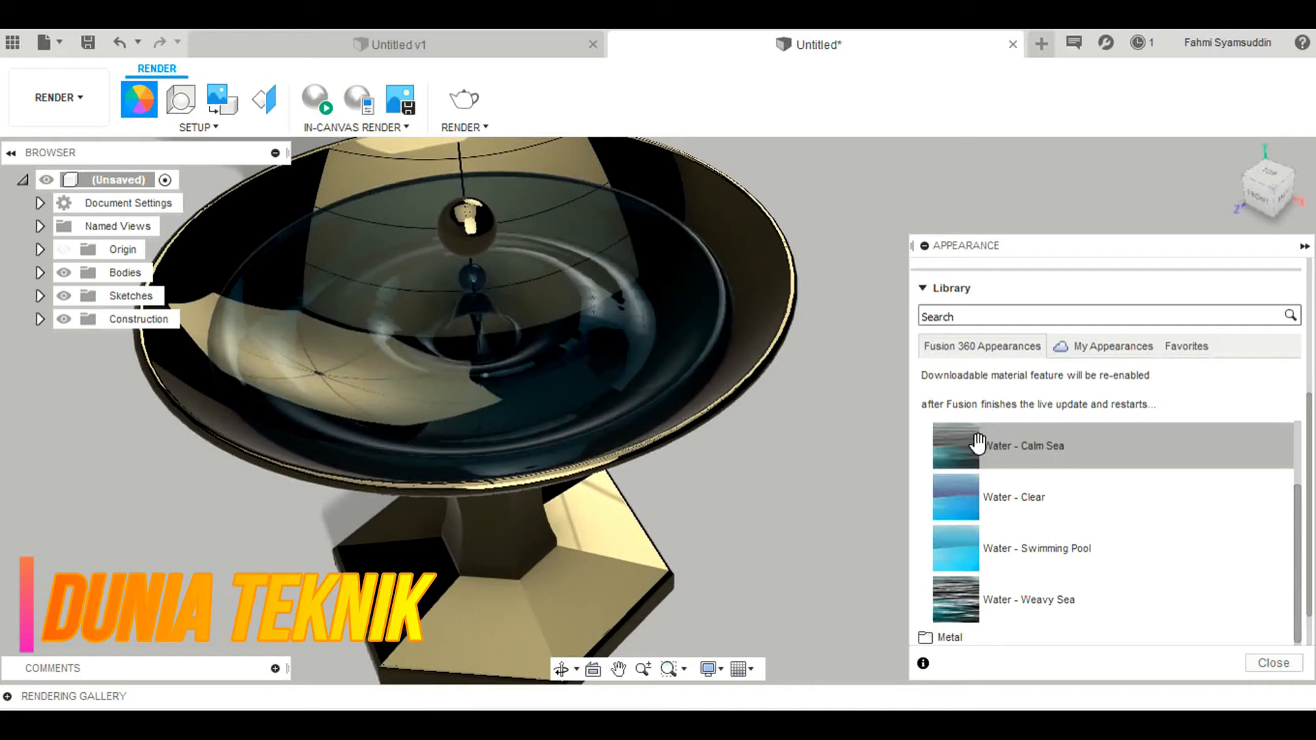
{"action": "left_click_drag", "start_coordinate": [952, 490], "coordinate": [475, 222]}
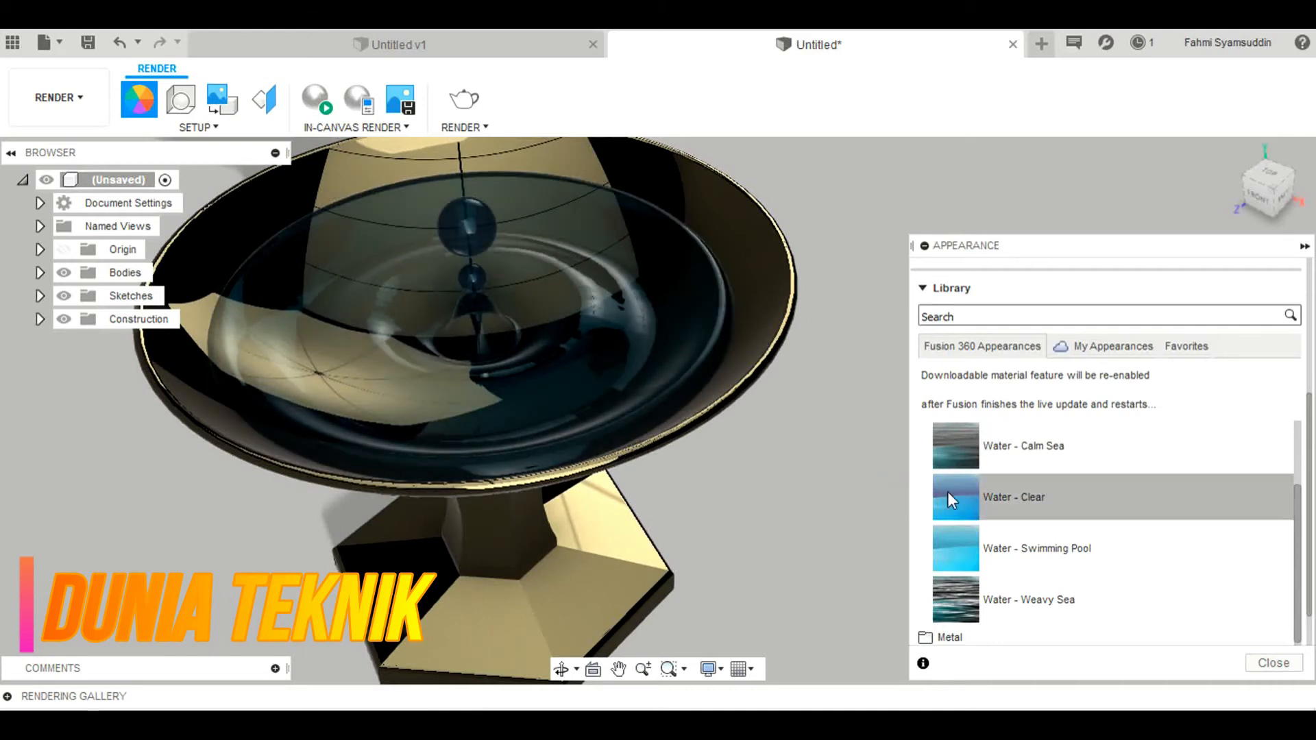
Apply the Water - Clear appearance to the rippled water body inside the bowl.
{"action": "left_click_drag", "start_coordinate": [957, 504], "coordinate": [628, 388]}
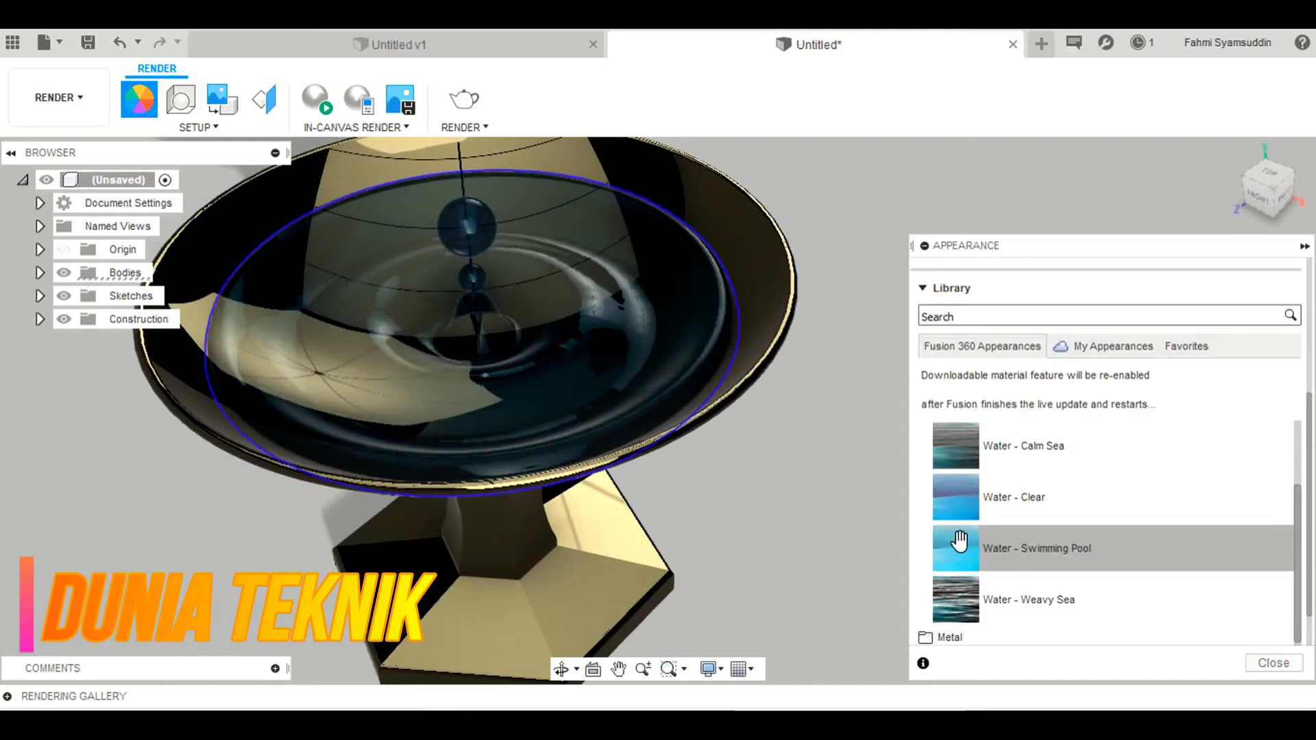
{"action": "left_click_drag", "start_coordinate": [959, 499], "coordinate": [665, 382]}
{"action": "scroll", "coordinate": [699, 432], "scroll_direction": "down", "scroll_amount": 4}
{"action": "scroll", "coordinate": [700, 432], "scroll_direction": "up", "scroll_amount": 2}
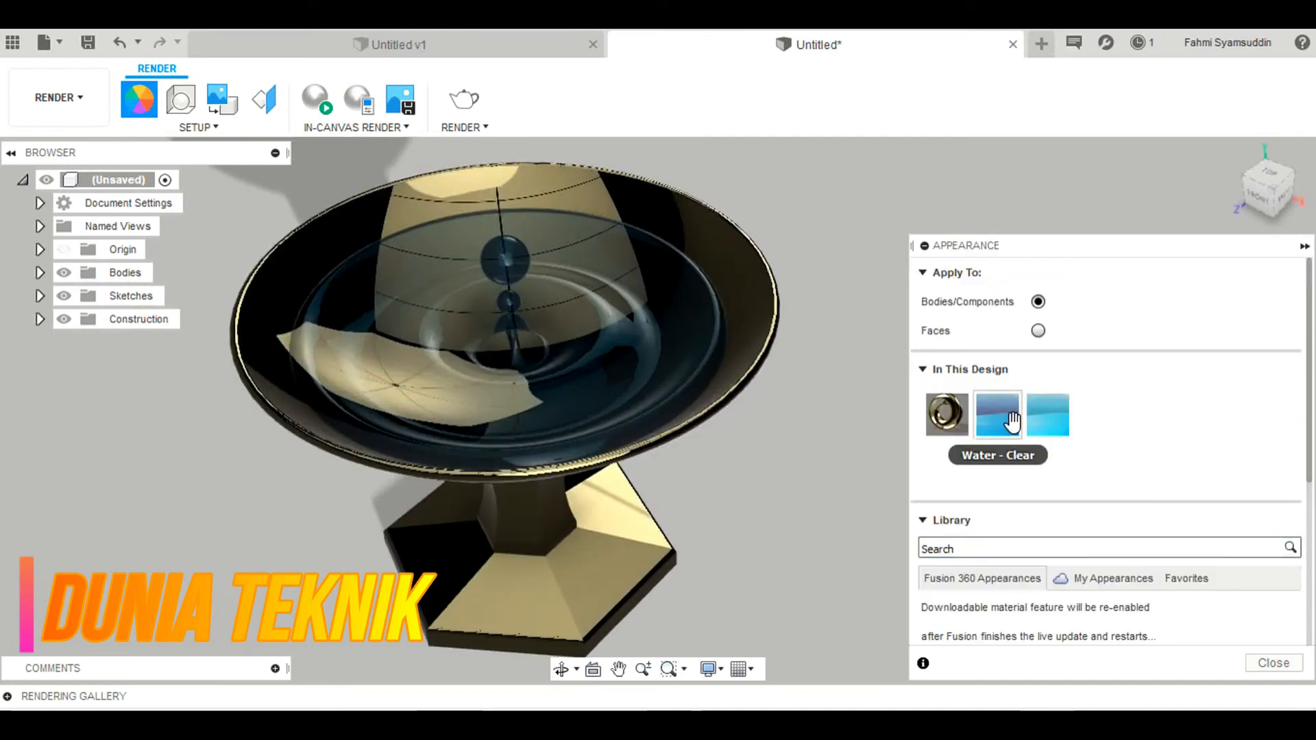
{"action": "scroll", "coordinate": [1008, 422], "scroll_direction": "down", "scroll_amount": 2}
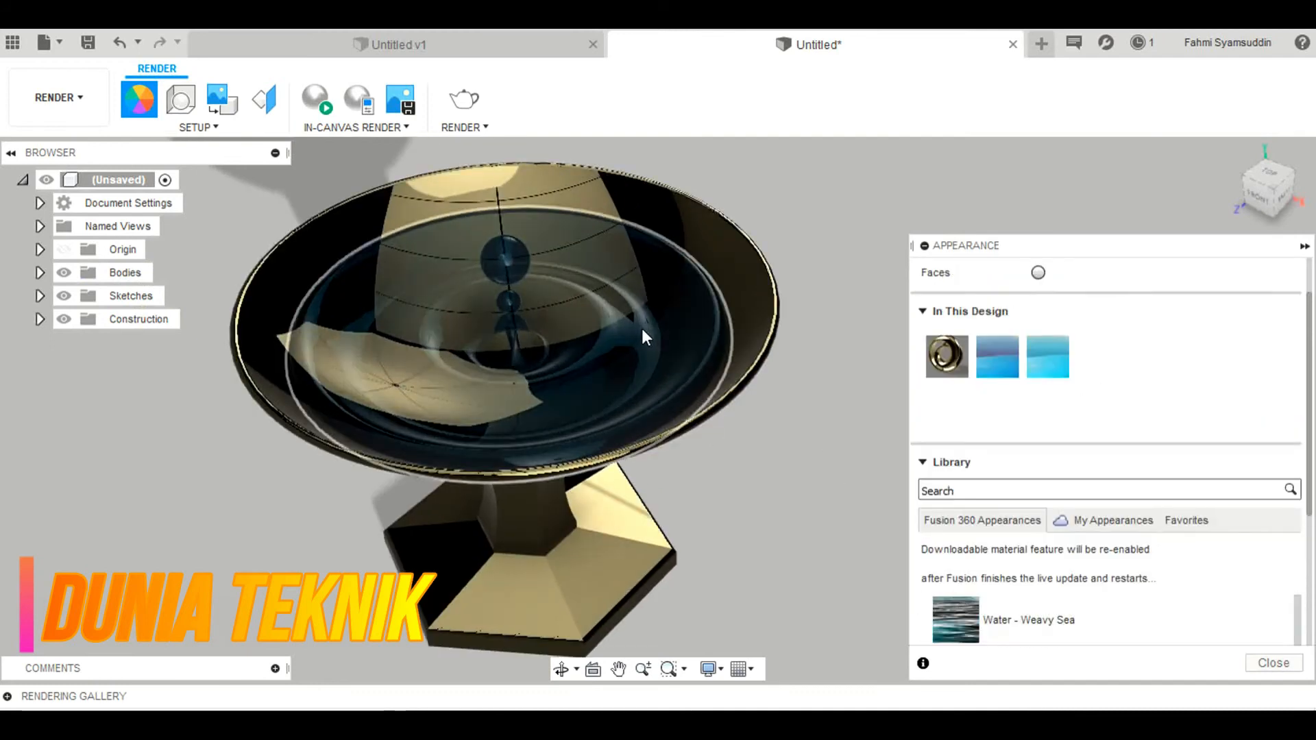
Recolour the Water - Clear appearance to a deeper, more saturated blue with roughness 0, and finish editing appearances.
{"action": "double_click", "coordinate": [1010, 357]}
{"action": "left_click_drag", "start_coordinate": [853, 496], "coordinate": [799, 497]}
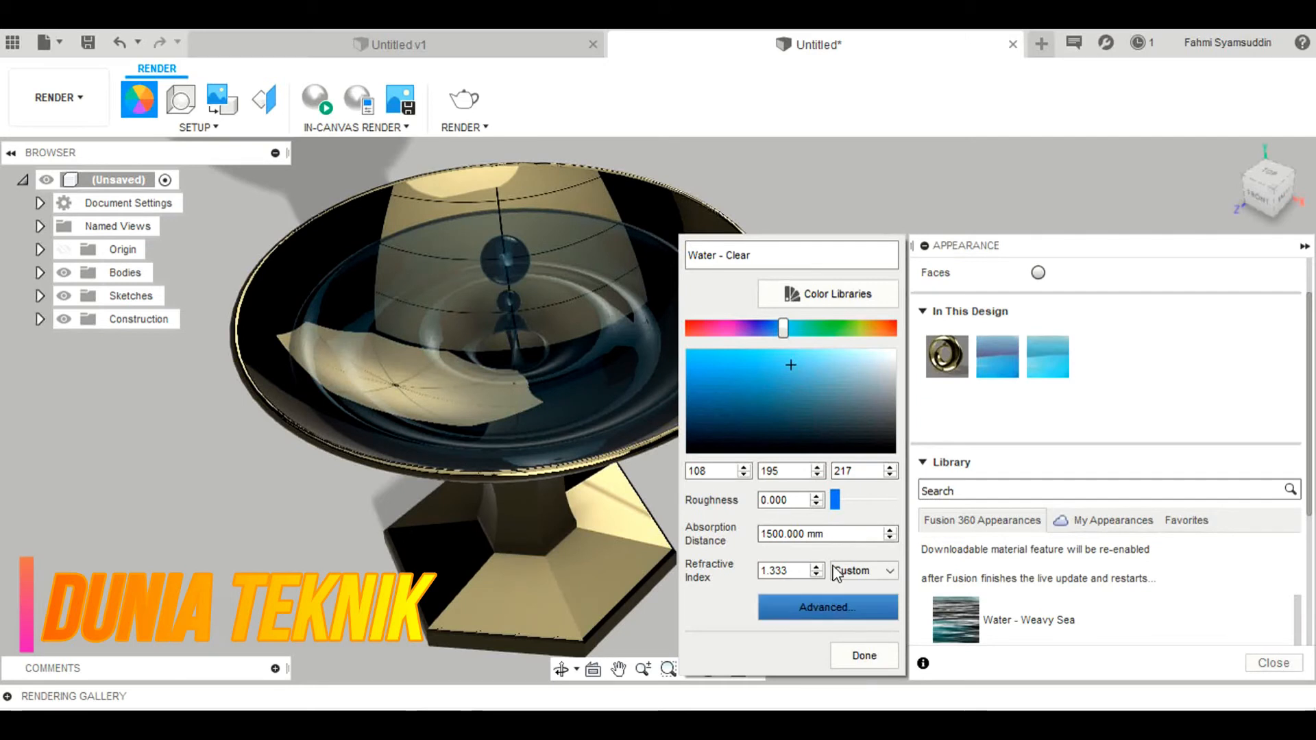
{"action": "left_click_drag", "start_coordinate": [787, 362], "coordinate": [686, 355]}
{"action": "left_click", "coordinate": [891, 654]}
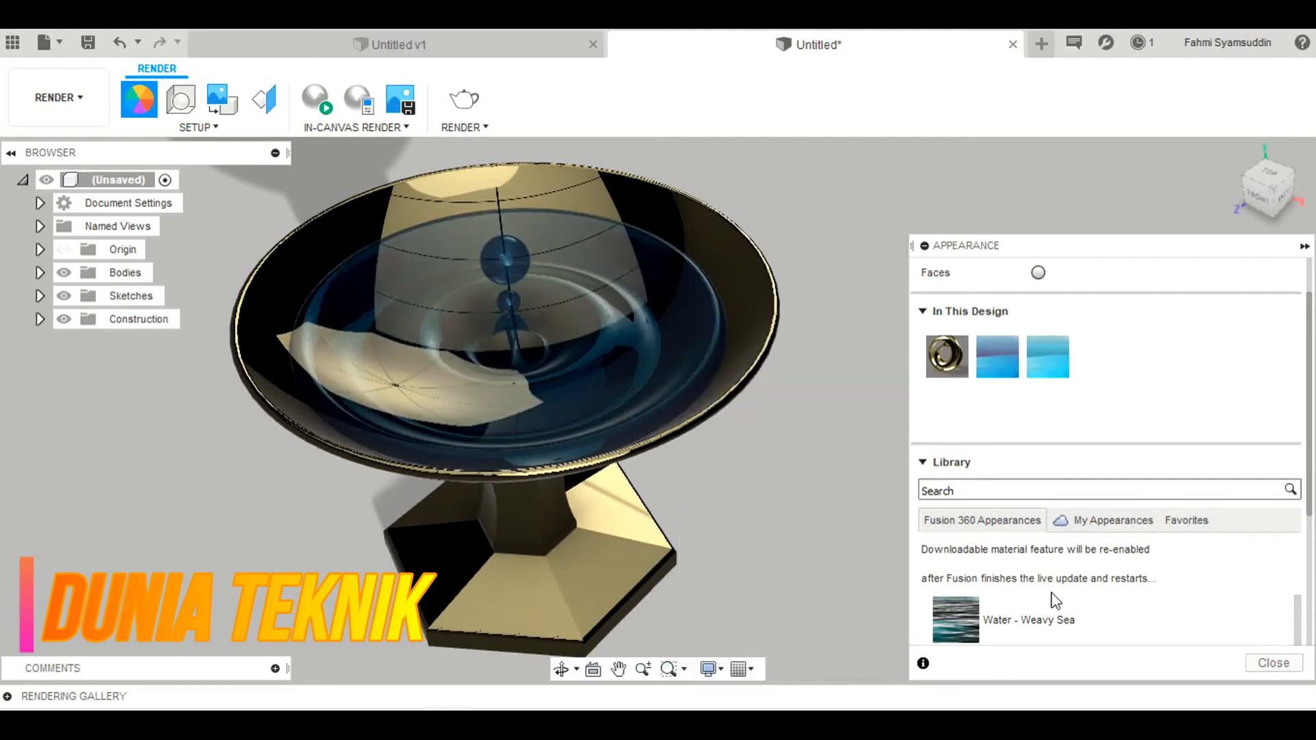
{"action": "left_click", "coordinate": [1261, 665]}
{"action": "middle_click_drag", "start_coordinate": [590, 477], "coordinate": [680, 451]}
{"action": "scroll", "coordinate": [679, 450], "scroll_direction": "down", "scroll_amount": 3}
{"action": "scroll", "coordinate": [683, 454], "scroll_direction": "up", "scroll_amount": 4}
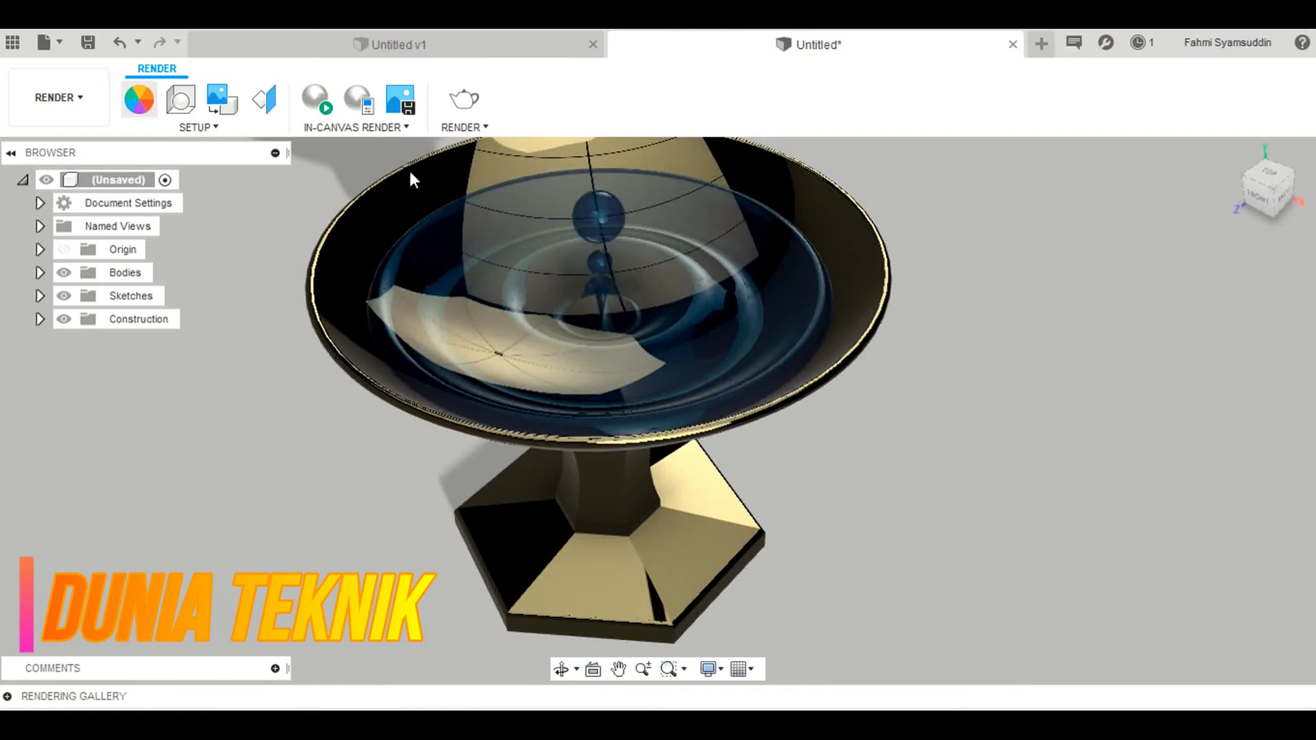
Reopen the appearance settings and apply Paint - Enamel Glossy (Grey) to the bowl's inner surface.
{"action": "key", "text": "a"}
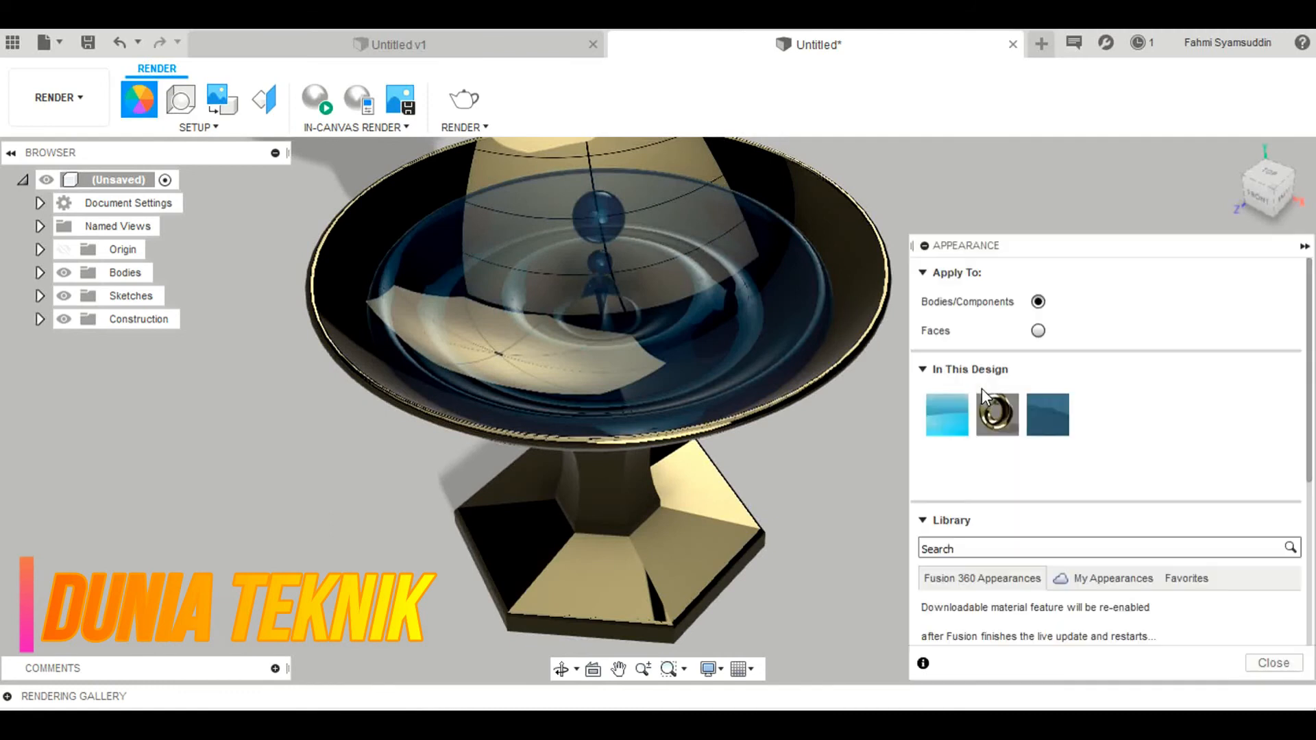
{"action": "left_click_drag", "start_coordinate": [981, 388], "coordinate": [846, 289]}
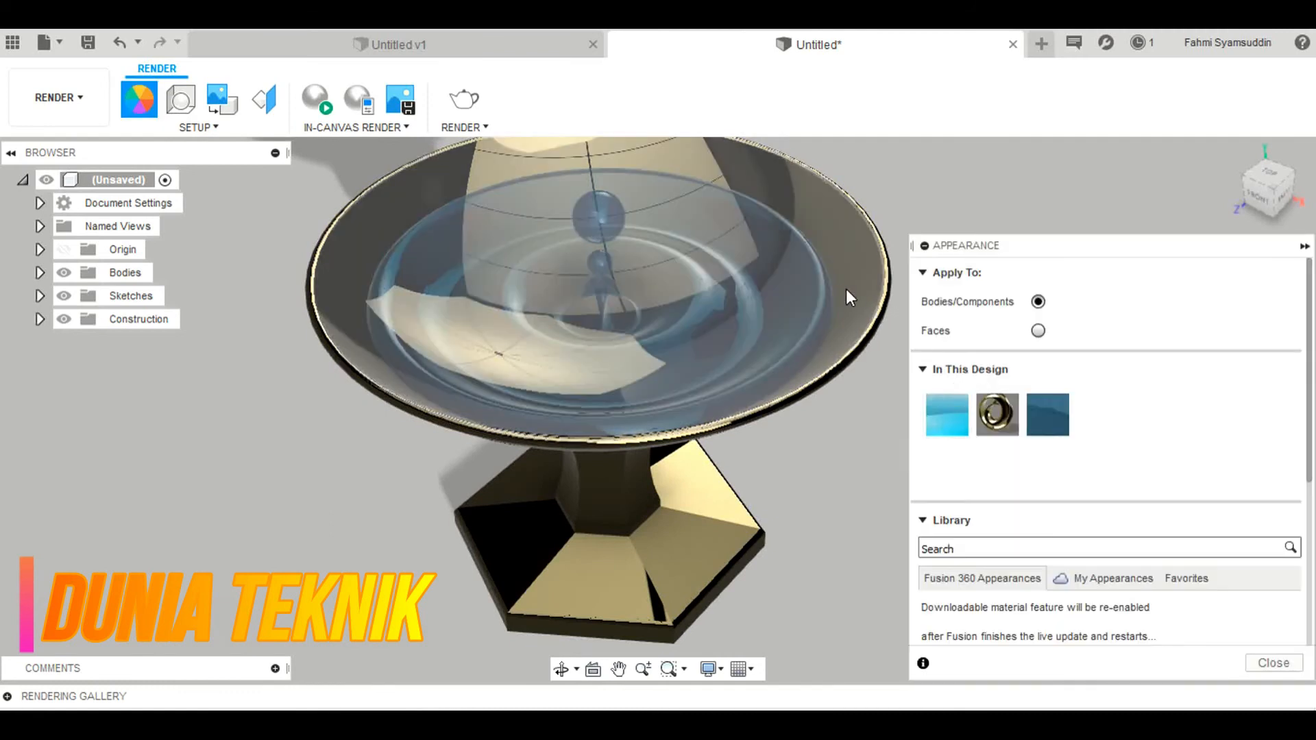
{"action": "scroll", "coordinate": [1100, 558], "scroll_direction": "down", "scroll_amount": 5}
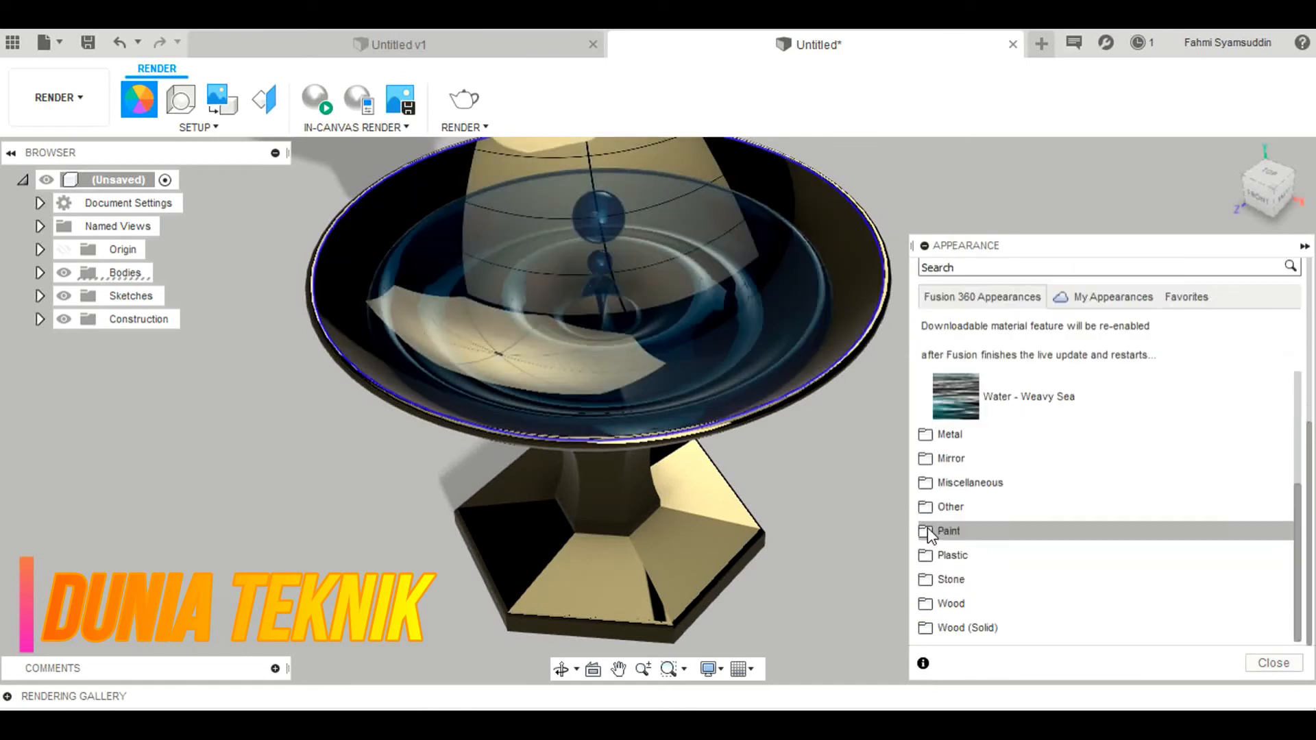
{"action": "left_click", "coordinate": [929, 532]}
{"action": "left_click", "coordinate": [942, 557]}
{"action": "scroll", "coordinate": [946, 561], "scroll_direction": "down", "scroll_amount": 3}
{"action": "left_click_drag", "start_coordinate": [970, 622], "coordinate": [854, 337]}
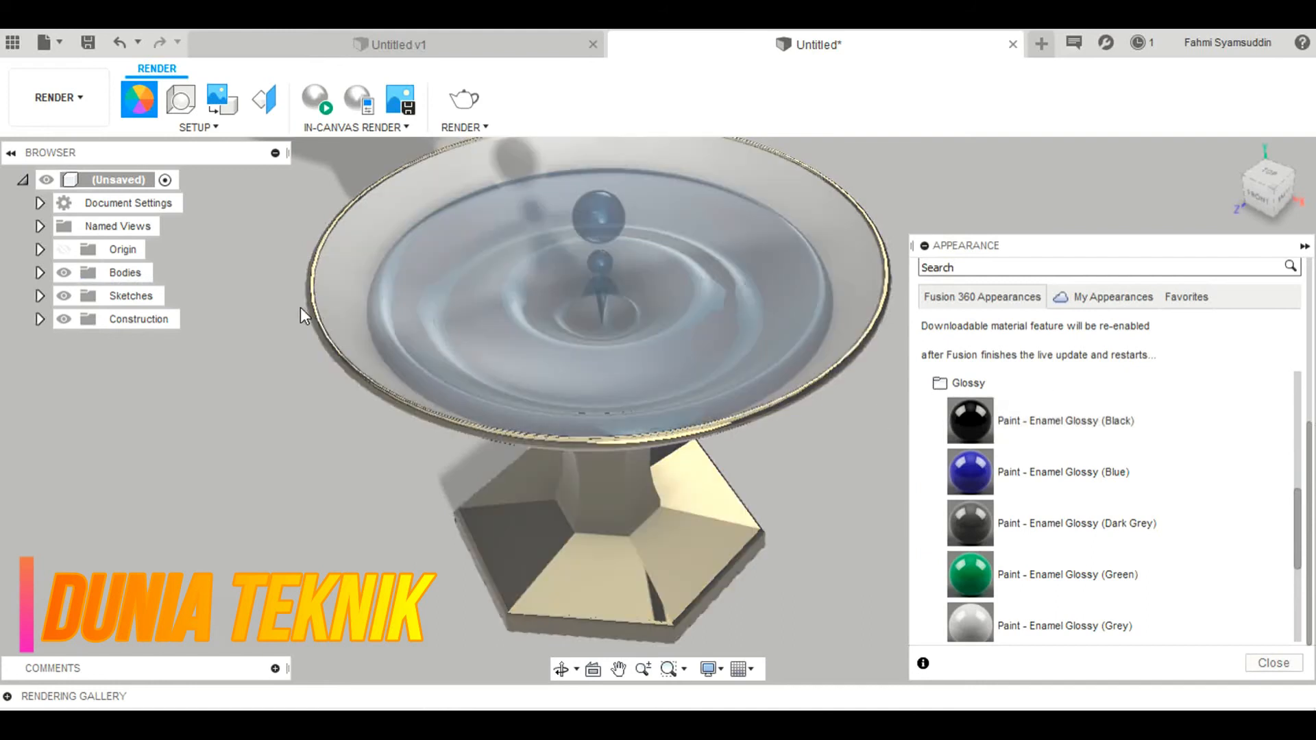
Apply Paint - Enamel Glossy (Grey) to the bowl's outer shell and its rim.
{"action": "scroll", "coordinate": [822, 384], "scroll_direction": "up", "scroll_amount": 3}
{"action": "middle_click_drag", "start_coordinate": [822, 384], "coordinate": [757, 285], "text": "shift"}
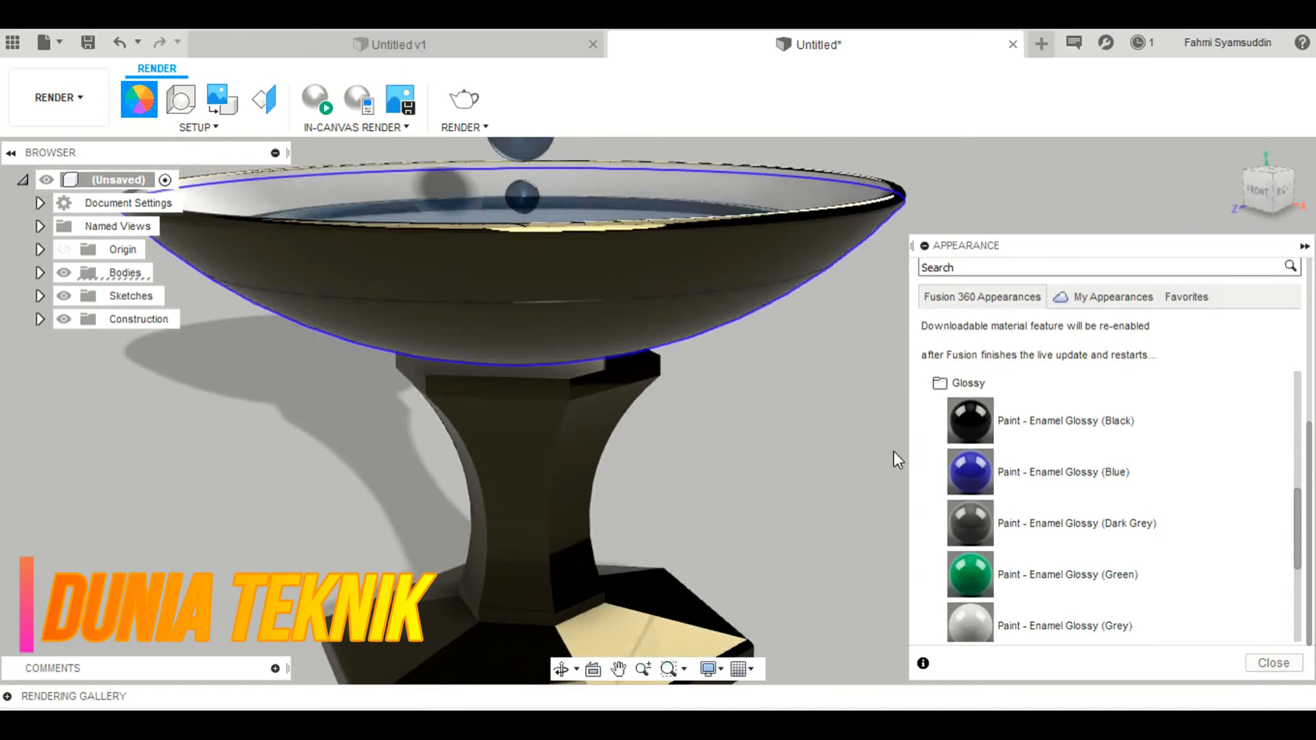
{"action": "left_click_drag", "start_coordinate": [963, 624], "coordinate": [699, 279]}
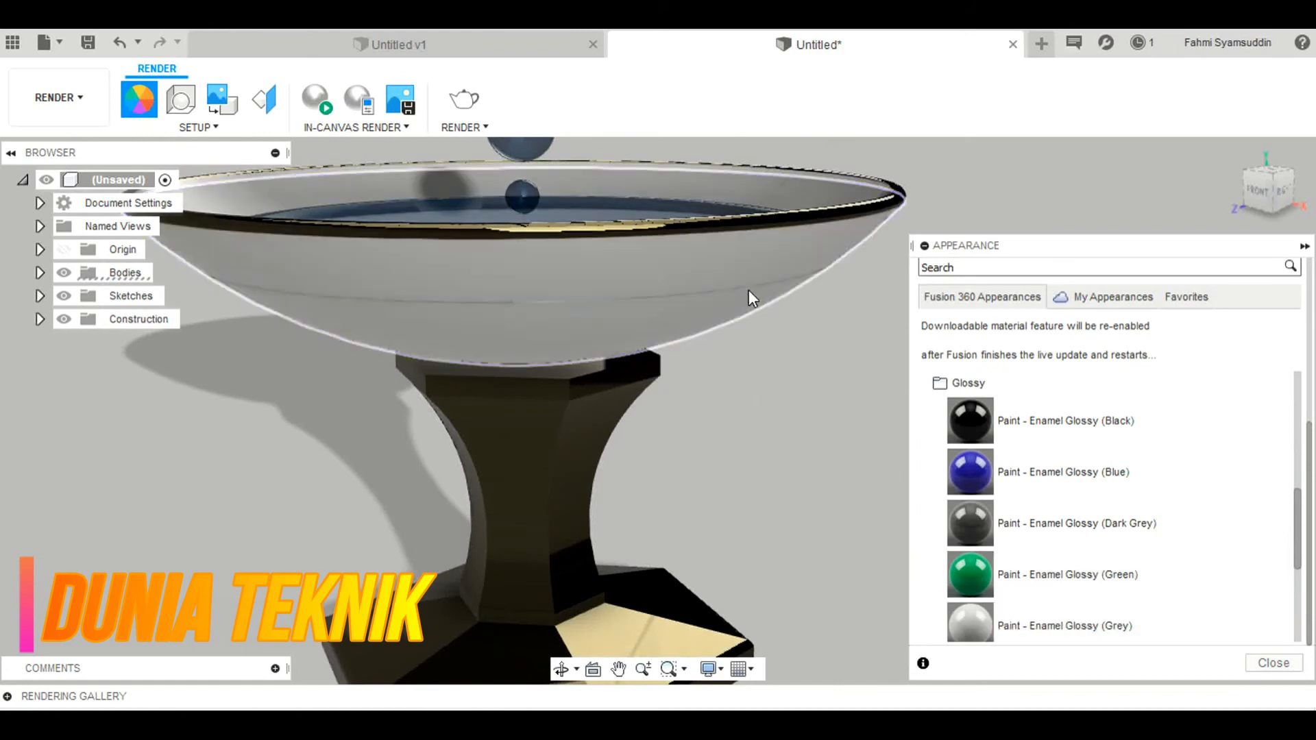
{"action": "scroll", "coordinate": [1137, 517], "scroll_direction": "up", "scroll_amount": 5}
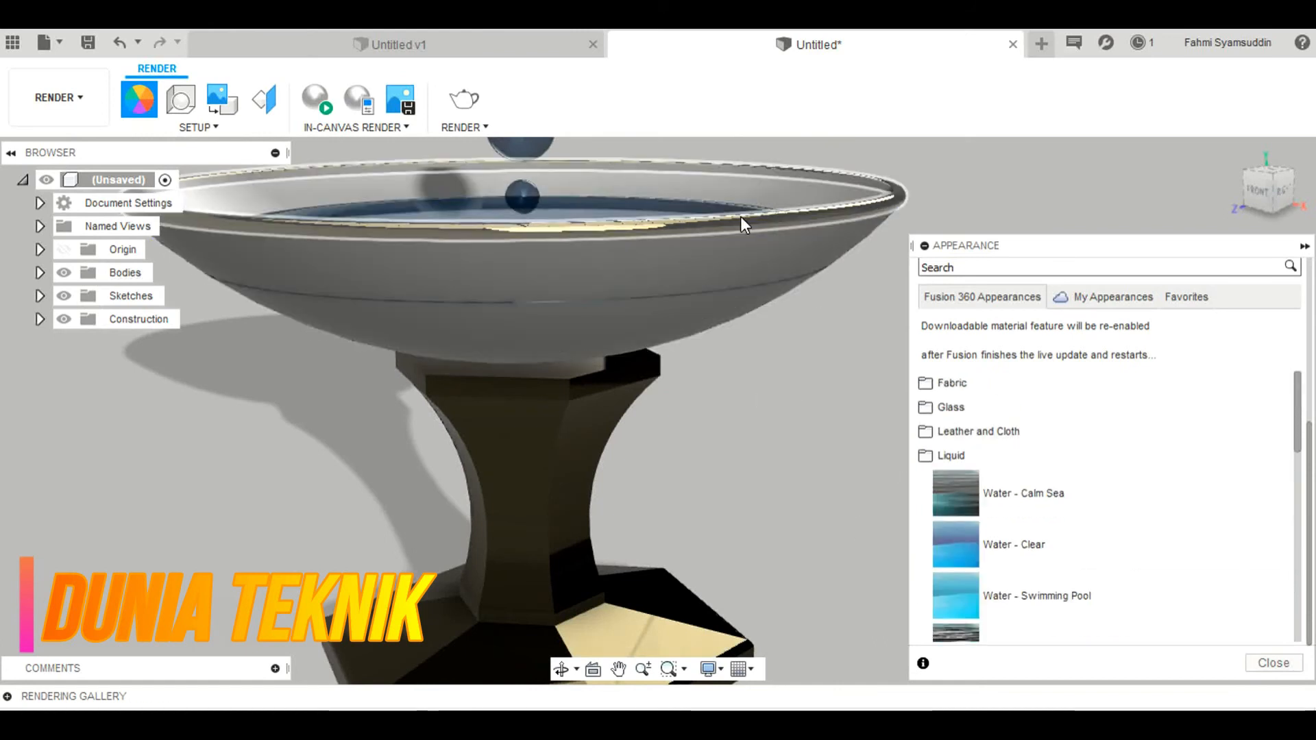
{"action": "left_click", "coordinate": [744, 225]}
{"action": "scroll", "coordinate": [977, 518], "scroll_direction": "up", "scroll_amount": 5}
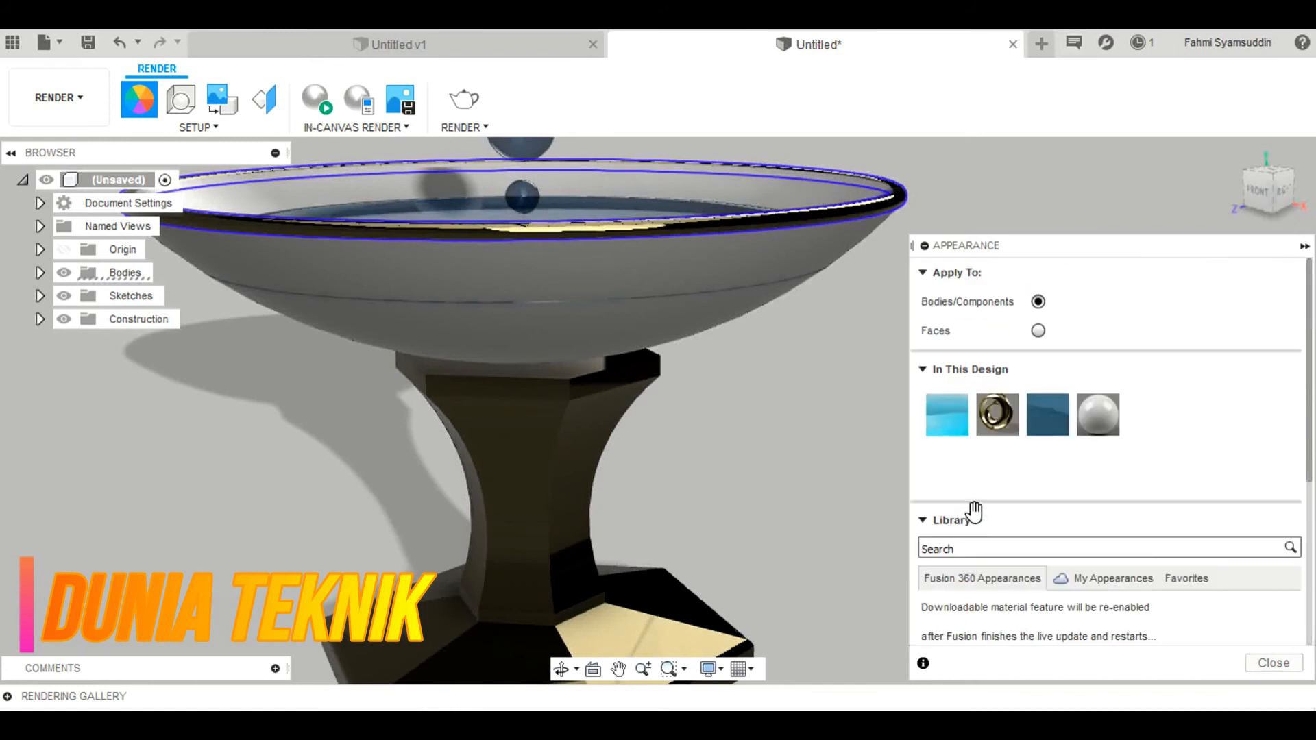
{"action": "left_click_drag", "start_coordinate": [1097, 414], "coordinate": [838, 224]}
Recolour the Paint - Enamel Glossy (Grey) appearance to white, RGB 255, 255, 255, and set its roughness and reflectance to 0.
{"action": "double_click", "coordinate": [1100, 417]}
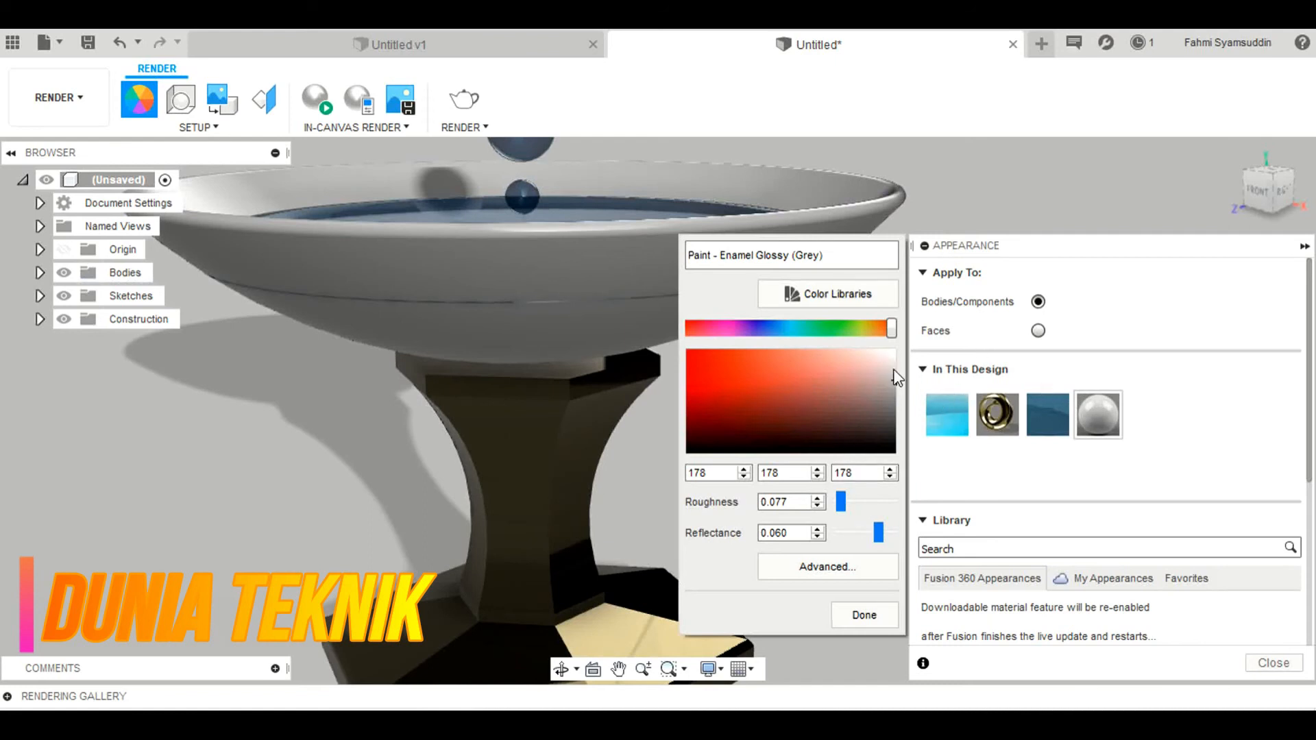
{"action": "left_click_drag", "start_coordinate": [895, 376], "coordinate": [901, 337]}
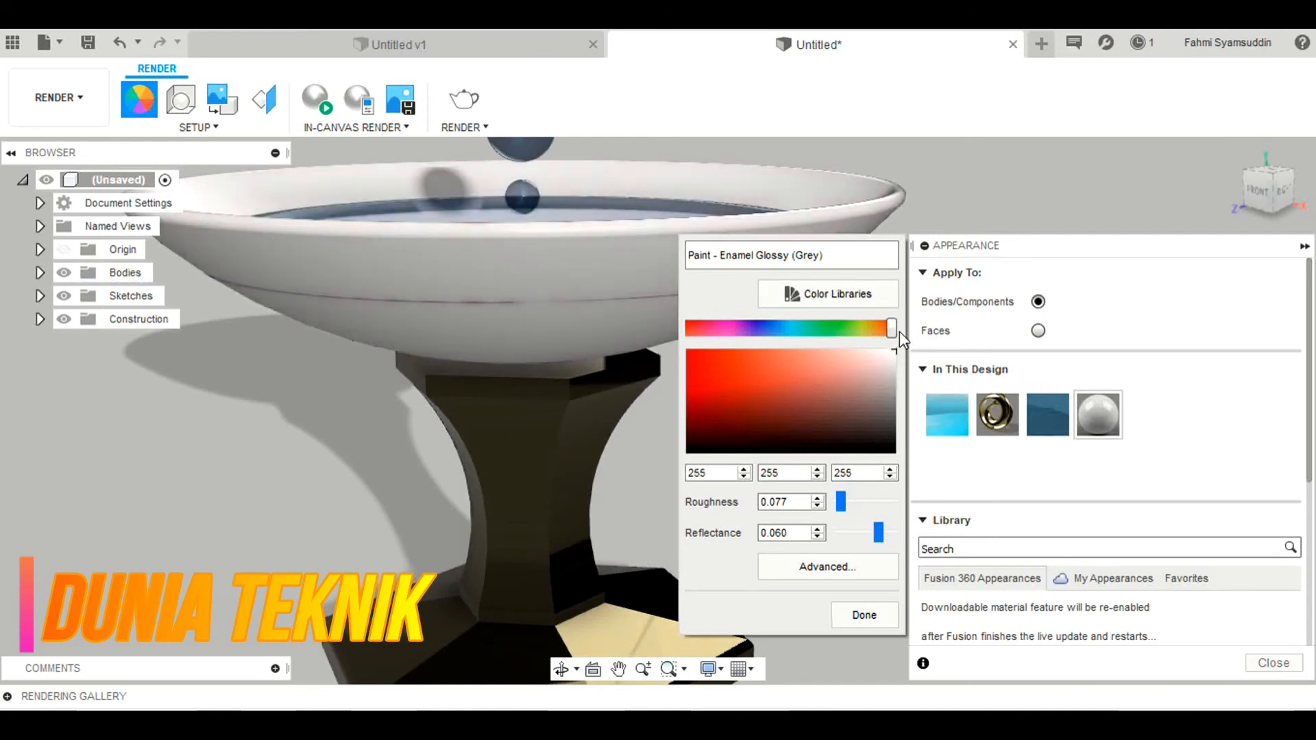
{"action": "left_click", "coordinate": [864, 615]}
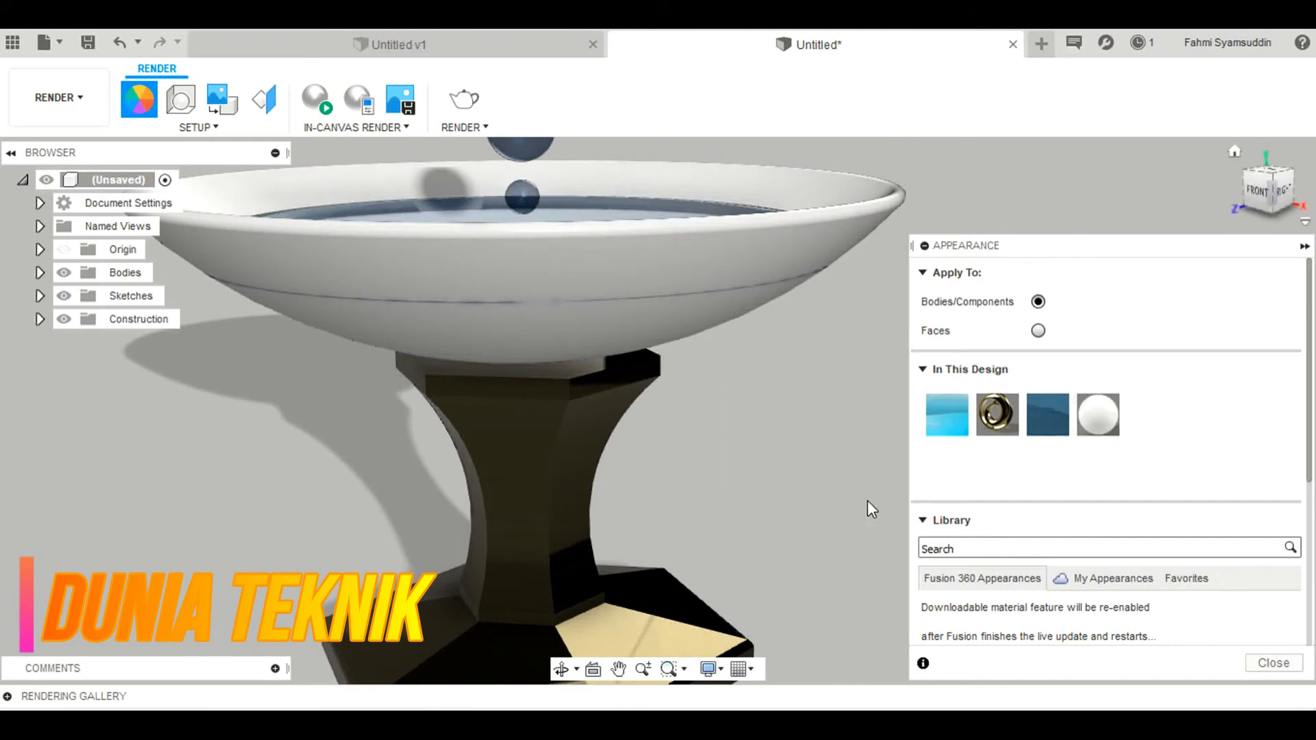
{"action": "mouse_move", "coordinate": [789, 274]}
{"action": "middle_mouse_down", "text": "shift"}
{"action": "mouse_move", "coordinate": [747, 363]}
{"action": "mouse_move", "coordinate": [723, 370]}
{"action": "mouse_move", "coordinate": [719, 344]}
{"action": "middle_mouse_up", "text": "shift"}
{"action": "scroll", "coordinate": [716, 348], "scroll_direction": "down", "scroll_amount": 3}
{"action": "middle_click_drag", "start_coordinate": [824, 422], "coordinate": [806, 467]}
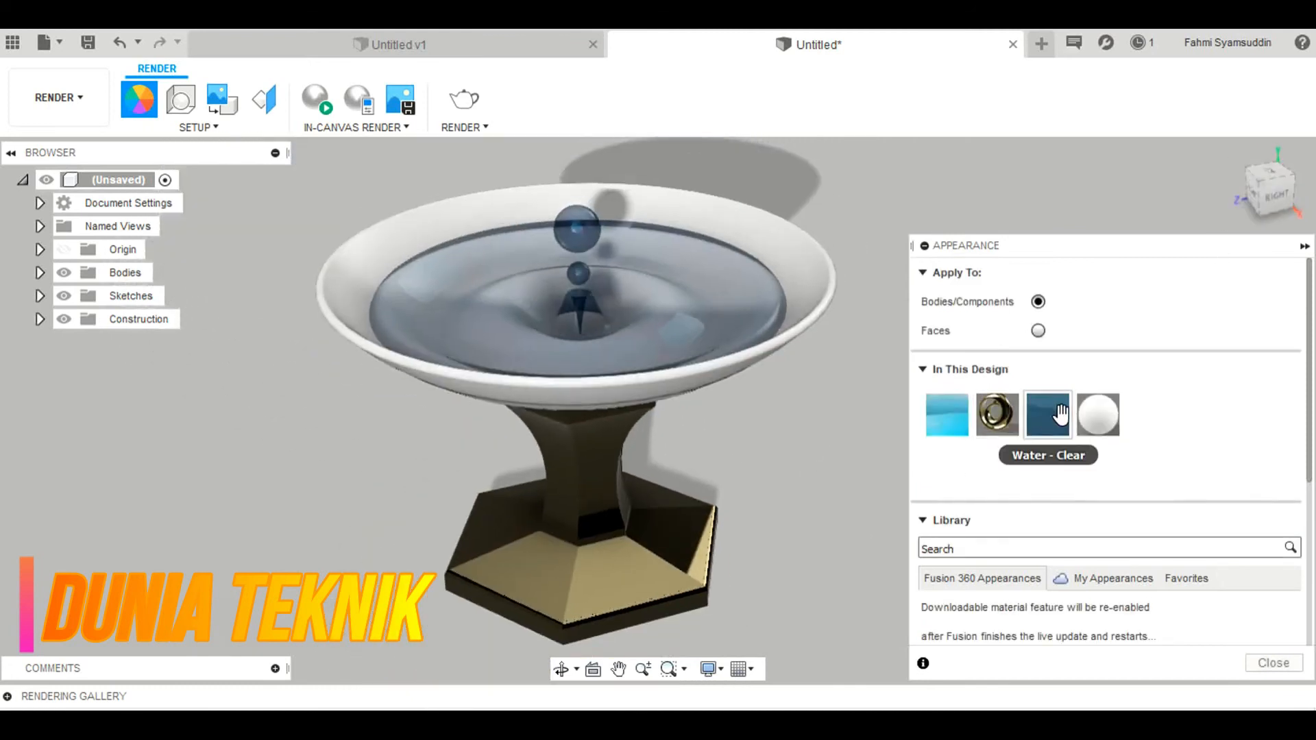
{"action": "double_click", "coordinate": [1092, 416]}
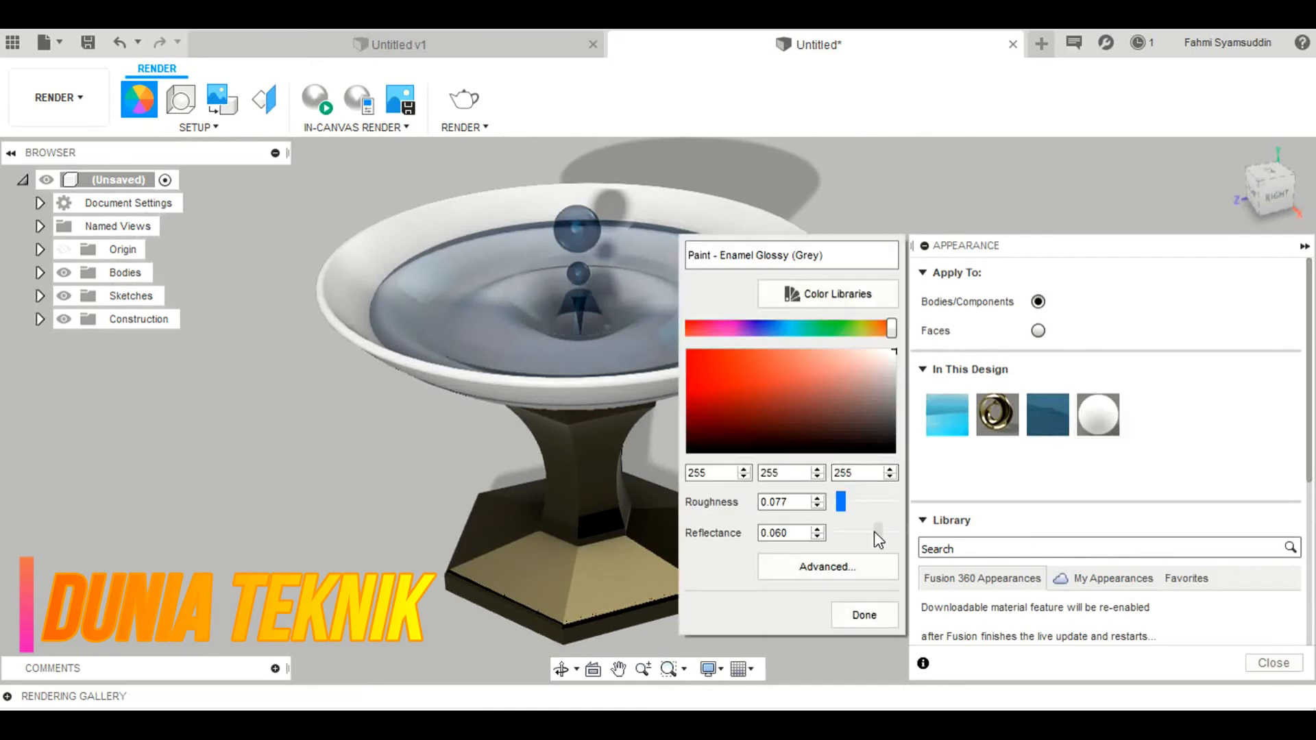
{"action": "left_click_drag", "start_coordinate": [843, 499], "coordinate": [817, 496]}
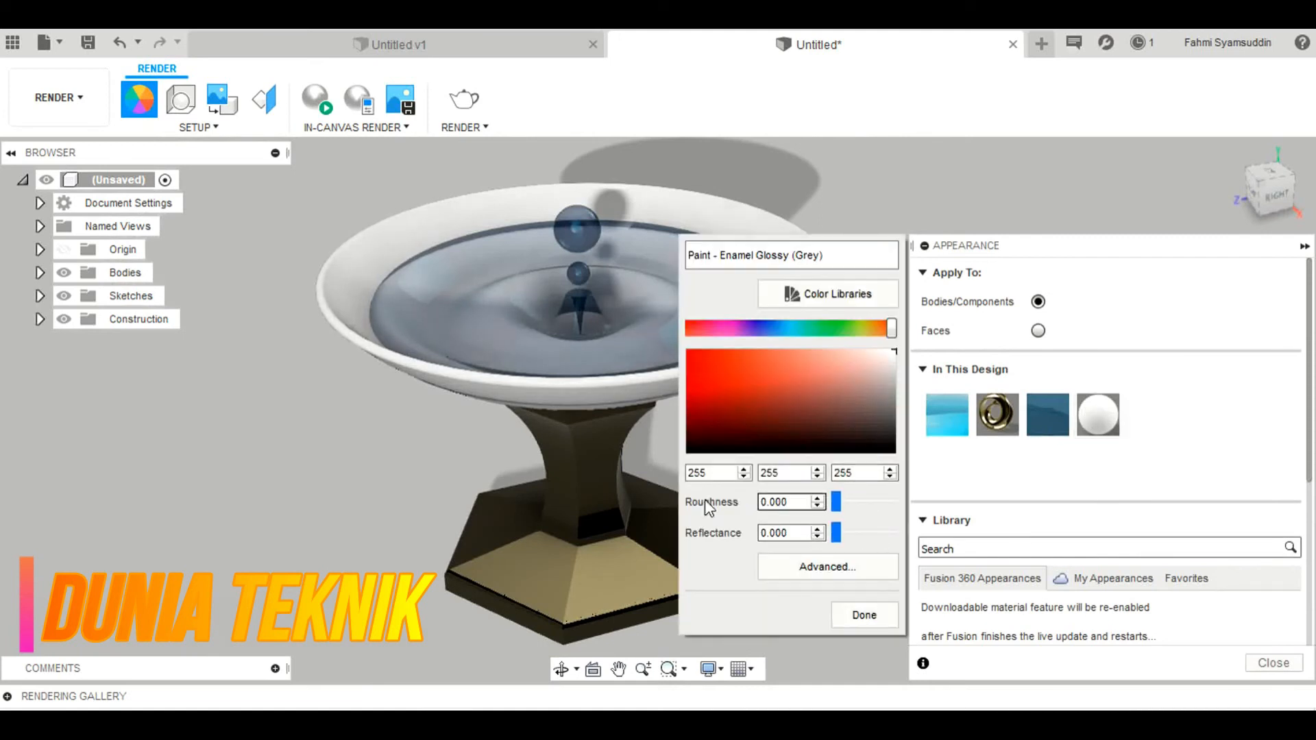
{"action": "left_click", "coordinate": [864, 615]}
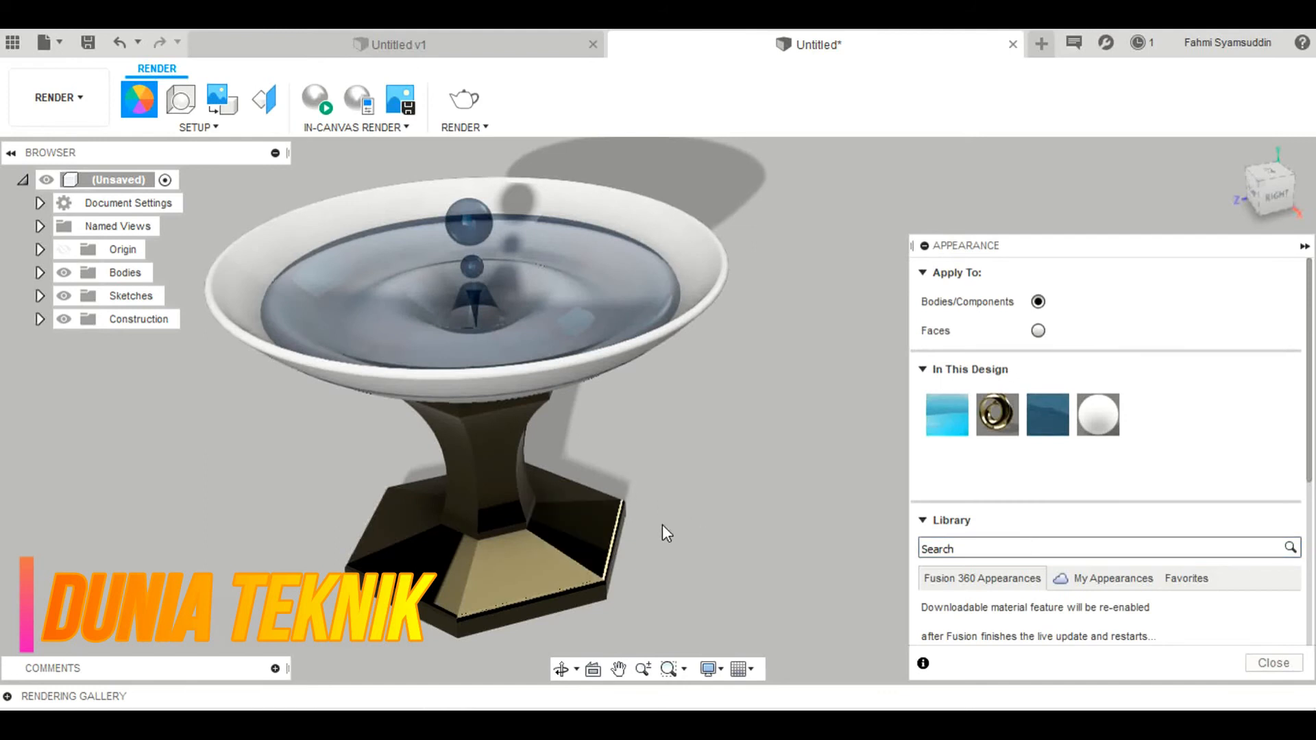
Recolour the Steel - Satin appearance on the stem and foot to bright red, RGB 236, 8, 8, and finish editing appearances.
{"action": "scroll", "coordinate": [1022, 569], "scroll_direction": "down", "scroll_amount": 2}
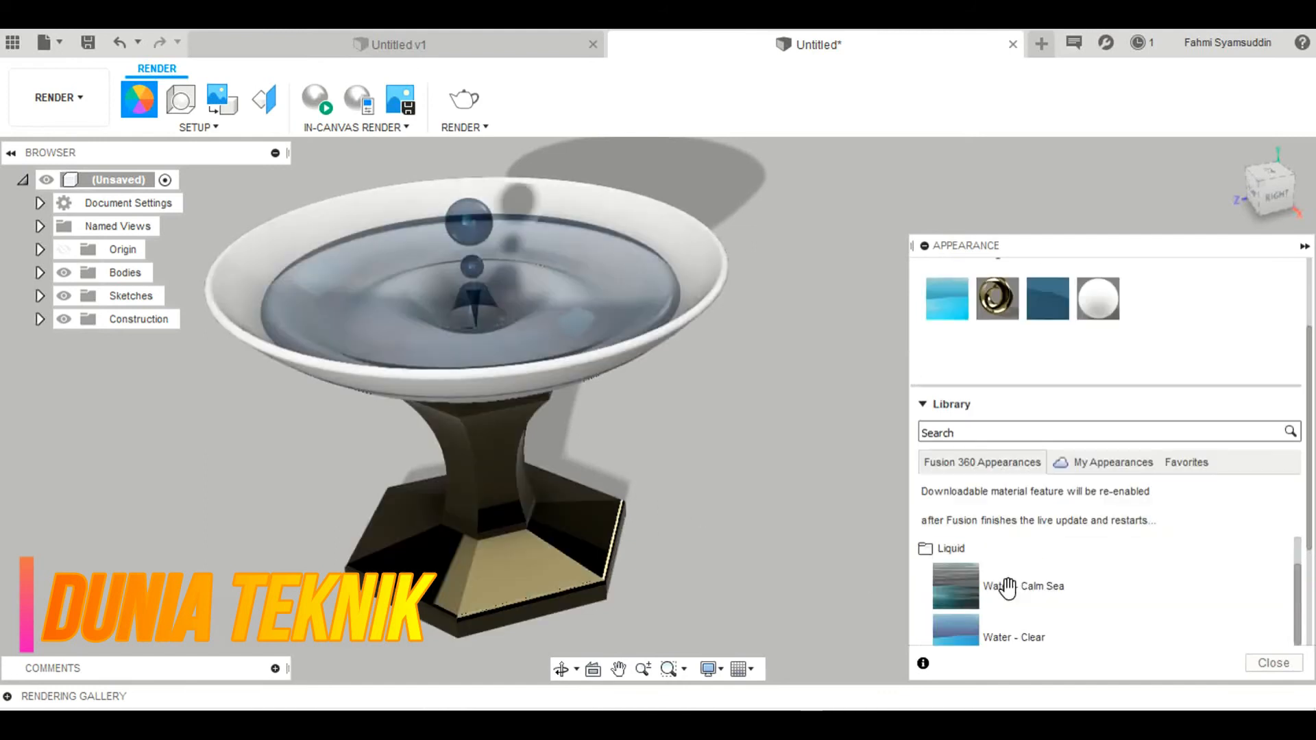
{"action": "double_click", "coordinate": [1011, 313]}
{"action": "left_click_drag", "start_coordinate": [833, 392], "coordinate": [687, 348]}
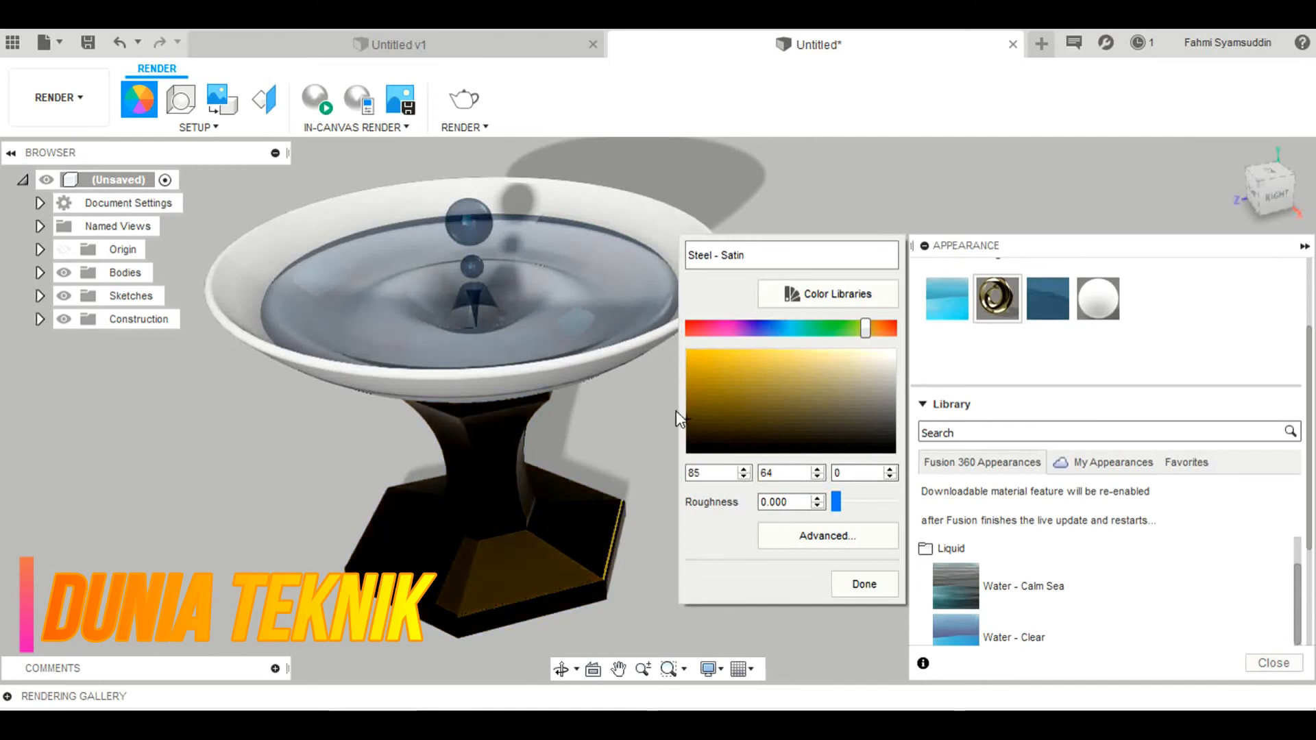
{"action": "left_click", "coordinate": [690, 326]}
{"action": "left_click_drag", "start_coordinate": [854, 329], "coordinate": [689, 329]}
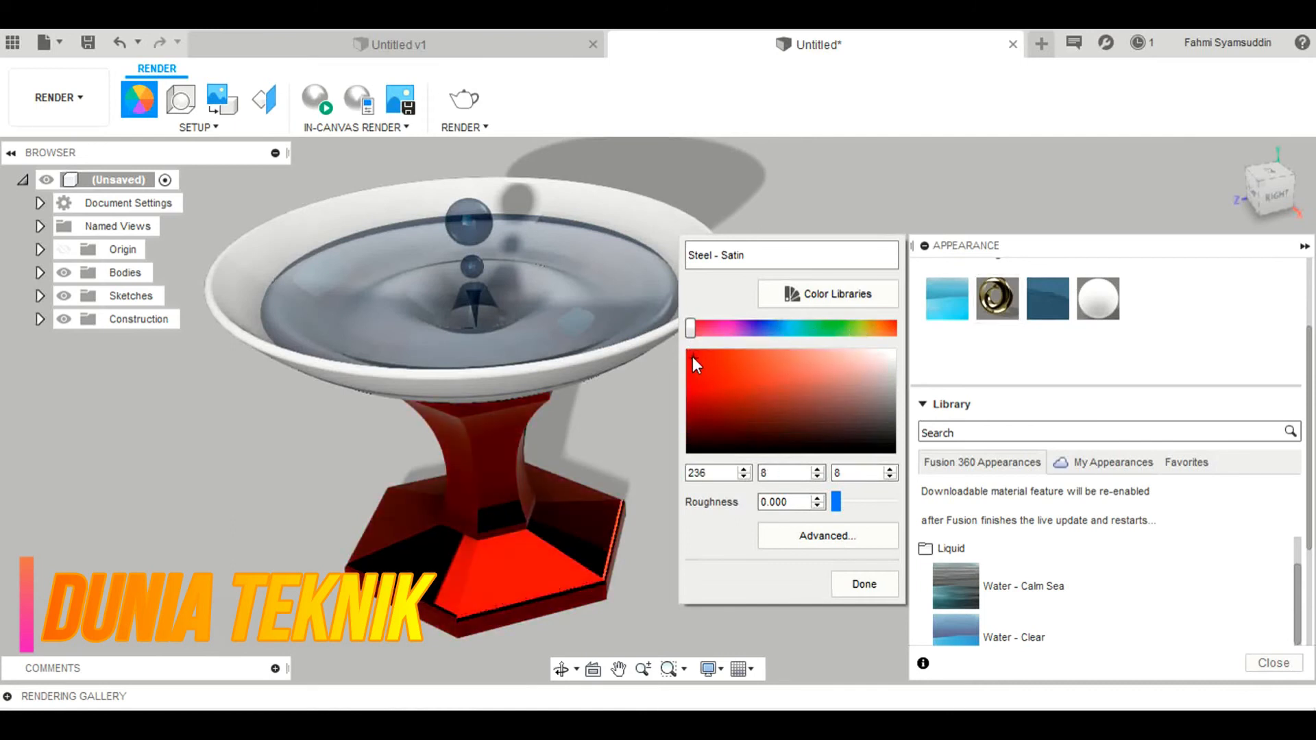
{"action": "left_click", "coordinate": [1272, 665]}
Open the scene settings and raise the environment brightness to about 2609 lx.
{"action": "middle_click_drag", "start_coordinate": [618, 501], "coordinate": [757, 515]}
{"action": "scroll", "coordinate": [757, 514], "scroll_direction": "down", "scroll_amount": 2}
{"action": "scroll", "coordinate": [880, 456], "scroll_direction": "up", "scroll_amount": 2}
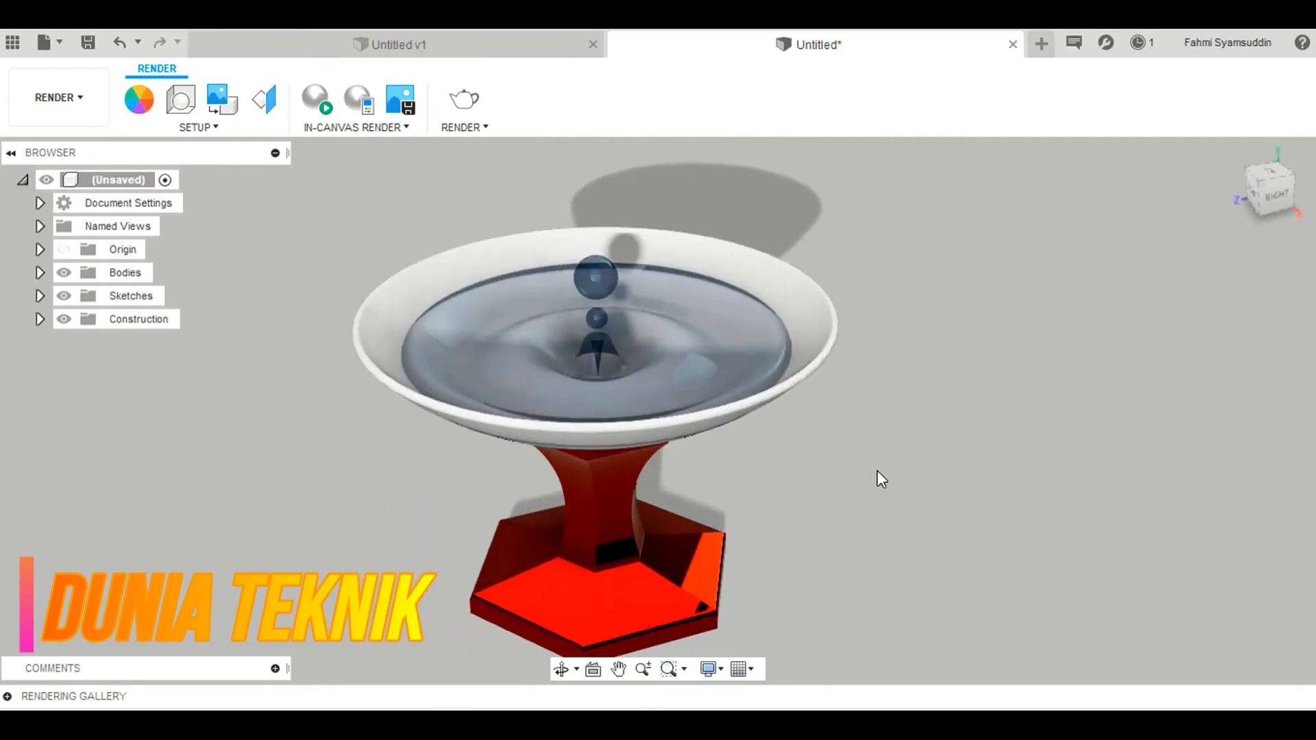
{"action": "middle_click_drag", "start_coordinate": [813, 479], "coordinate": [778, 471]}
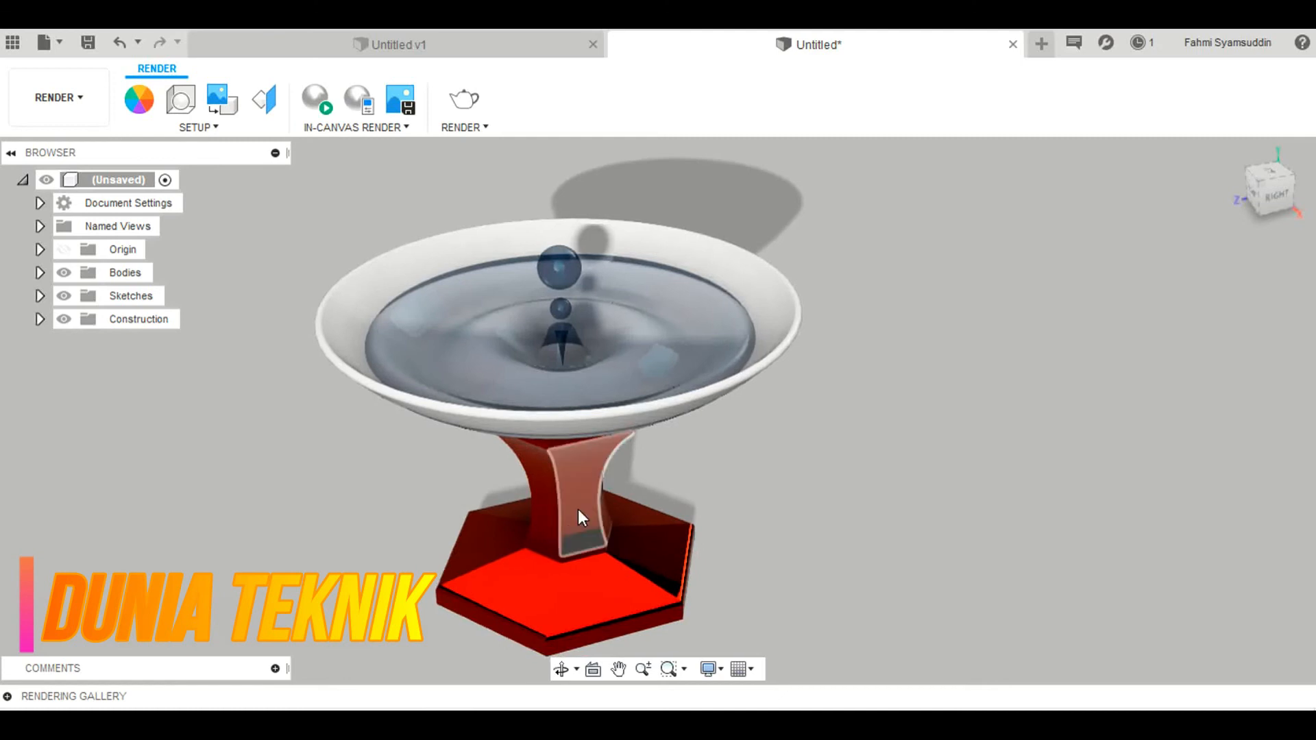
{"action": "left_click", "coordinate": [181, 100]}
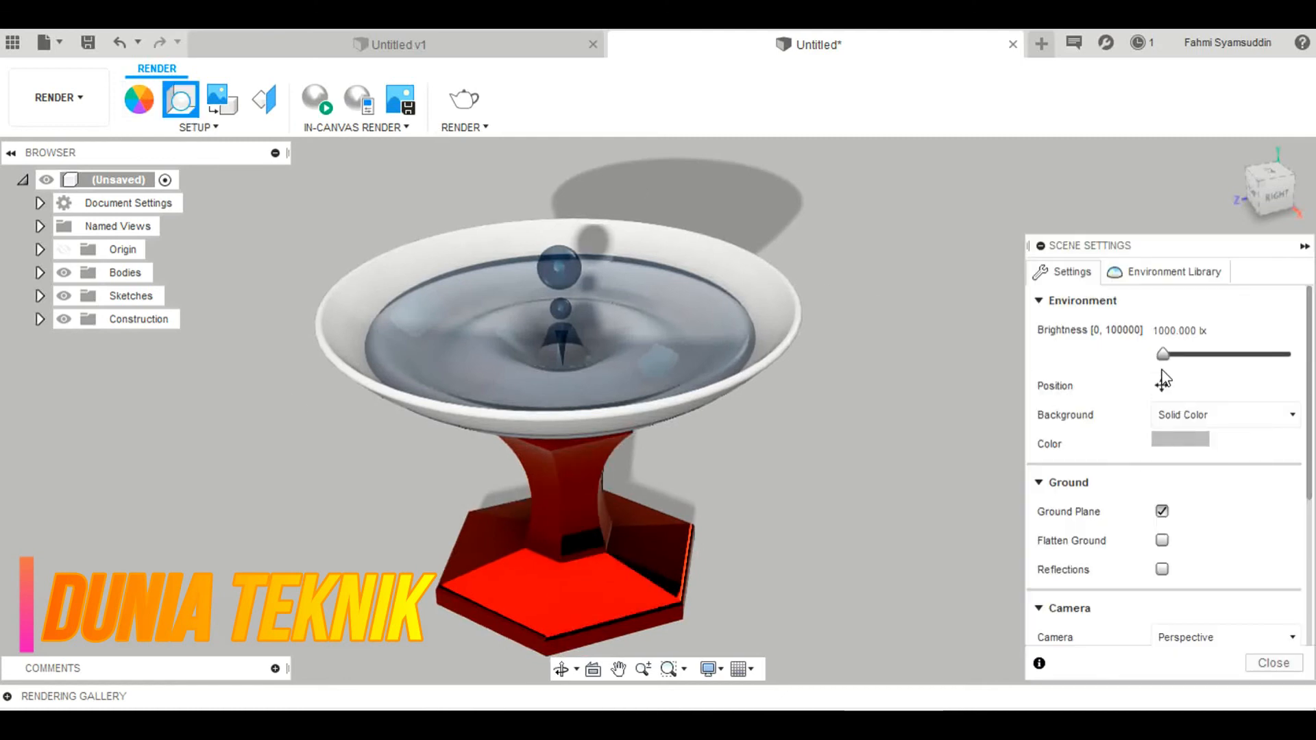
{"action": "mouse_move", "coordinate": [1163, 356]}
{"action": "left_mouse_down"}
{"action": "mouse_move", "coordinate": [1183, 363]}
{"action": "mouse_move", "coordinate": [1172, 352]}
{"action": "left_mouse_up"}
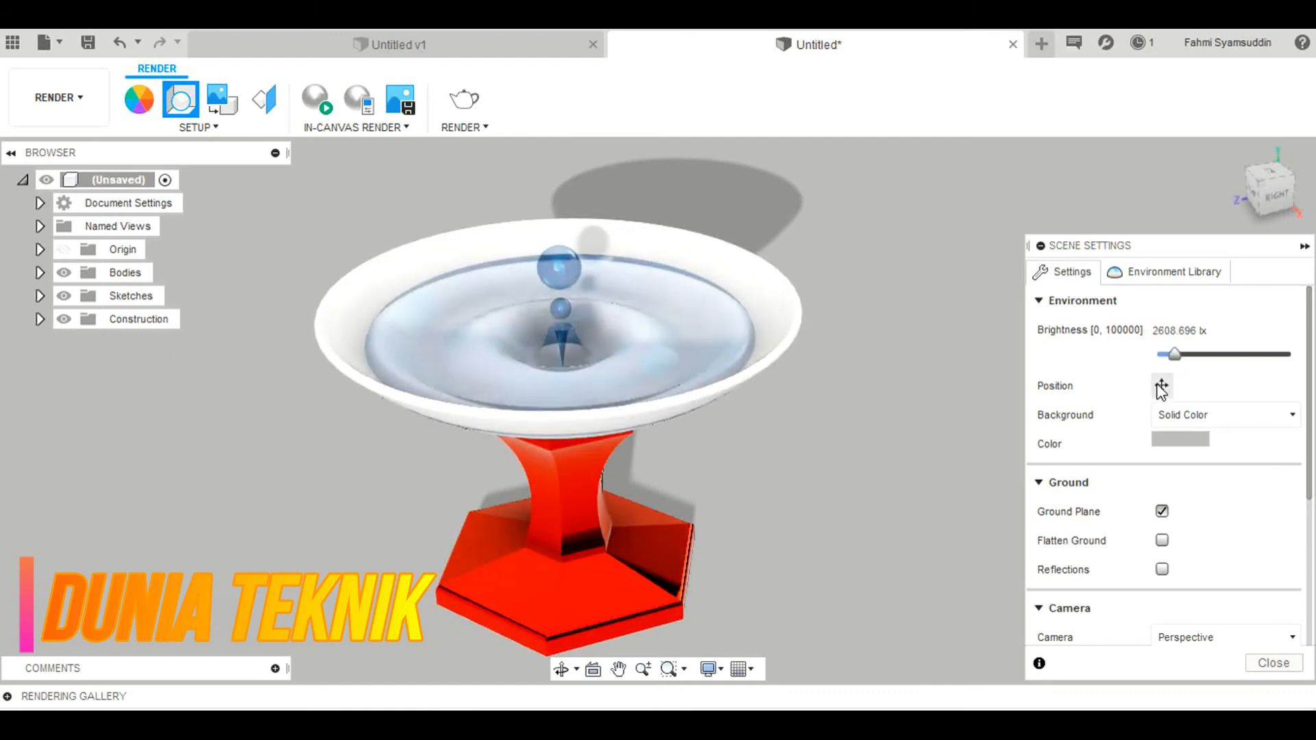
Browse the environment library and apply the Dry lake bed environment to the scene.
{"action": "left_click", "coordinate": [1145, 270]}
{"action": "scroll", "coordinate": [1124, 590], "scroll_direction": "down", "scroll_amount": 4}
{"action": "scroll", "coordinate": [1125, 588], "scroll_direction": "down", "scroll_amount": 5}
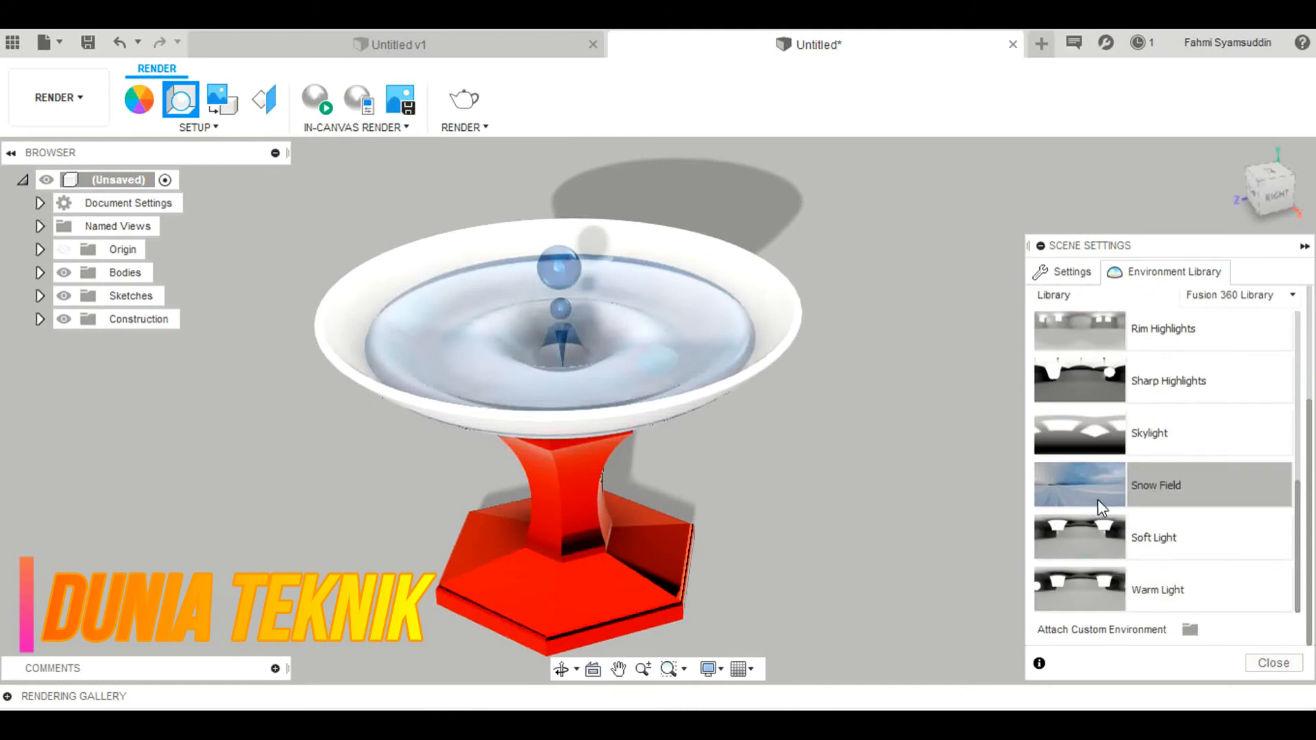
{"action": "scroll", "coordinate": [1097, 495], "scroll_direction": "up", "scroll_amount": 3}
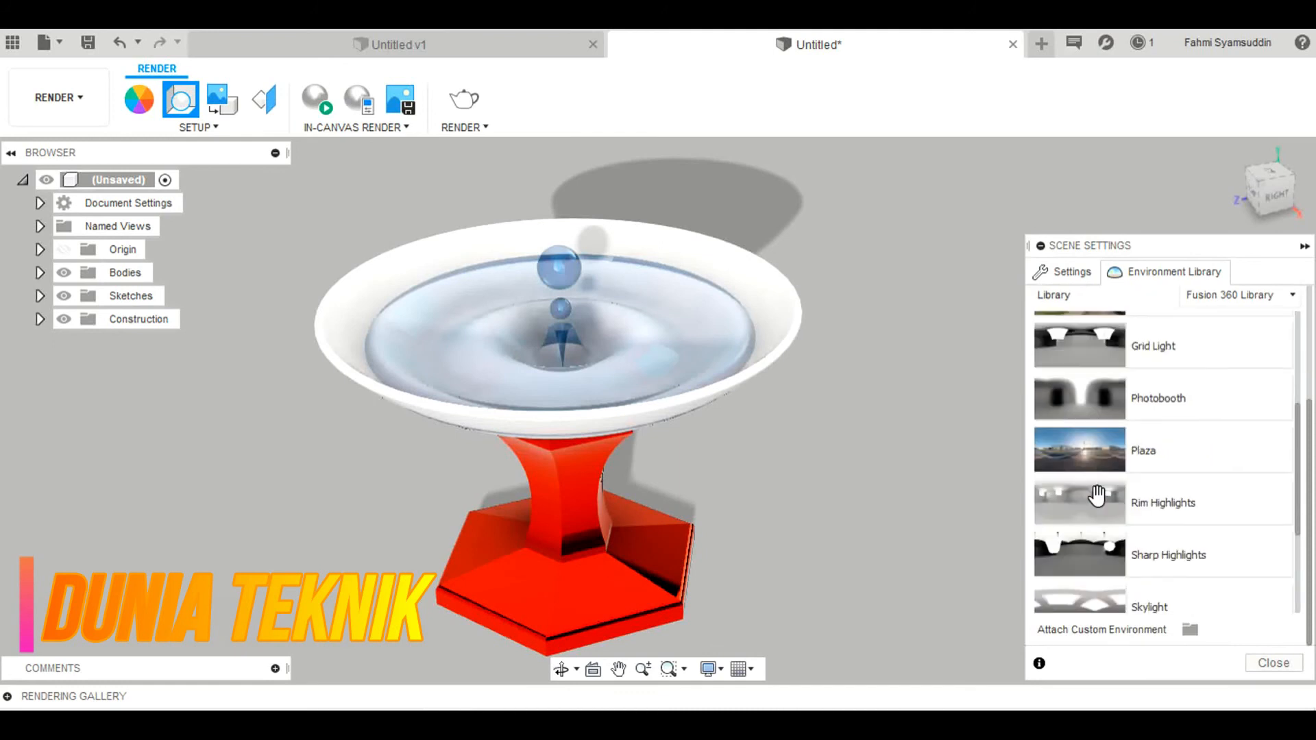
{"action": "scroll", "coordinate": [1097, 495], "scroll_direction": "up", "scroll_amount": 3}
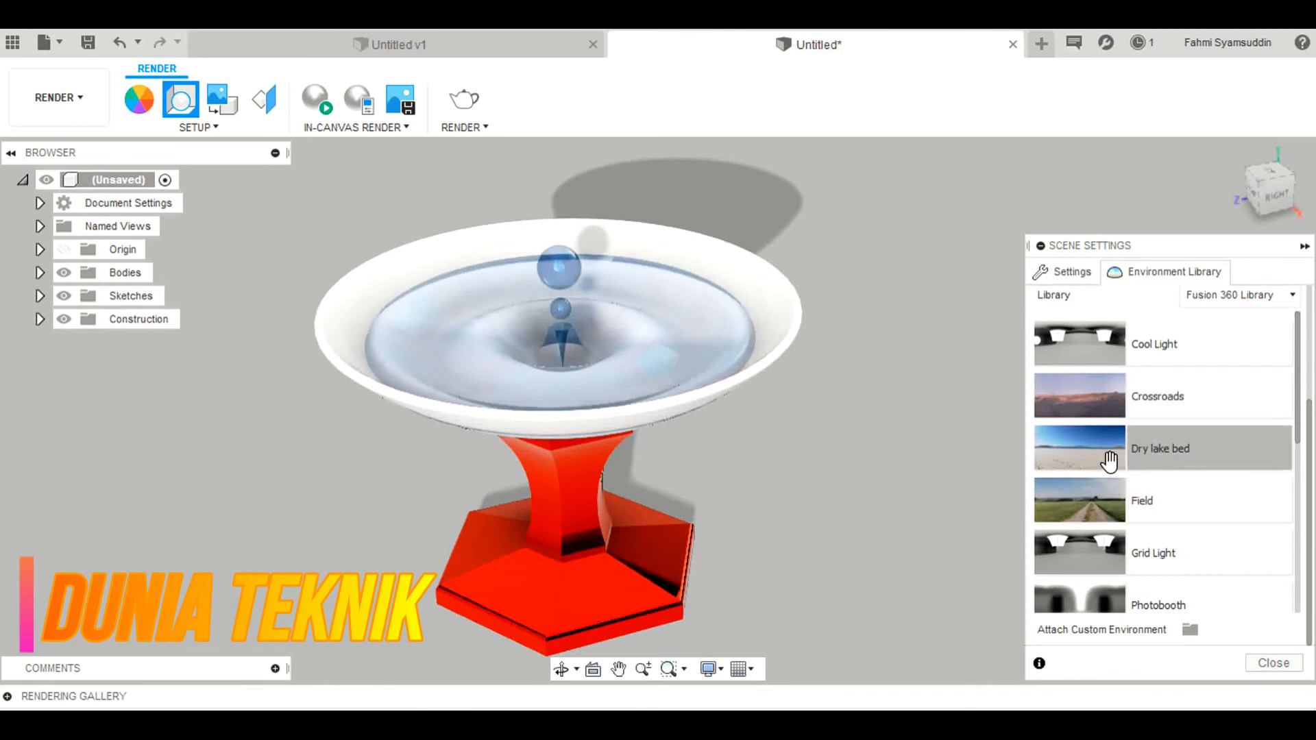
{"action": "double_click", "coordinate": [1109, 462]}
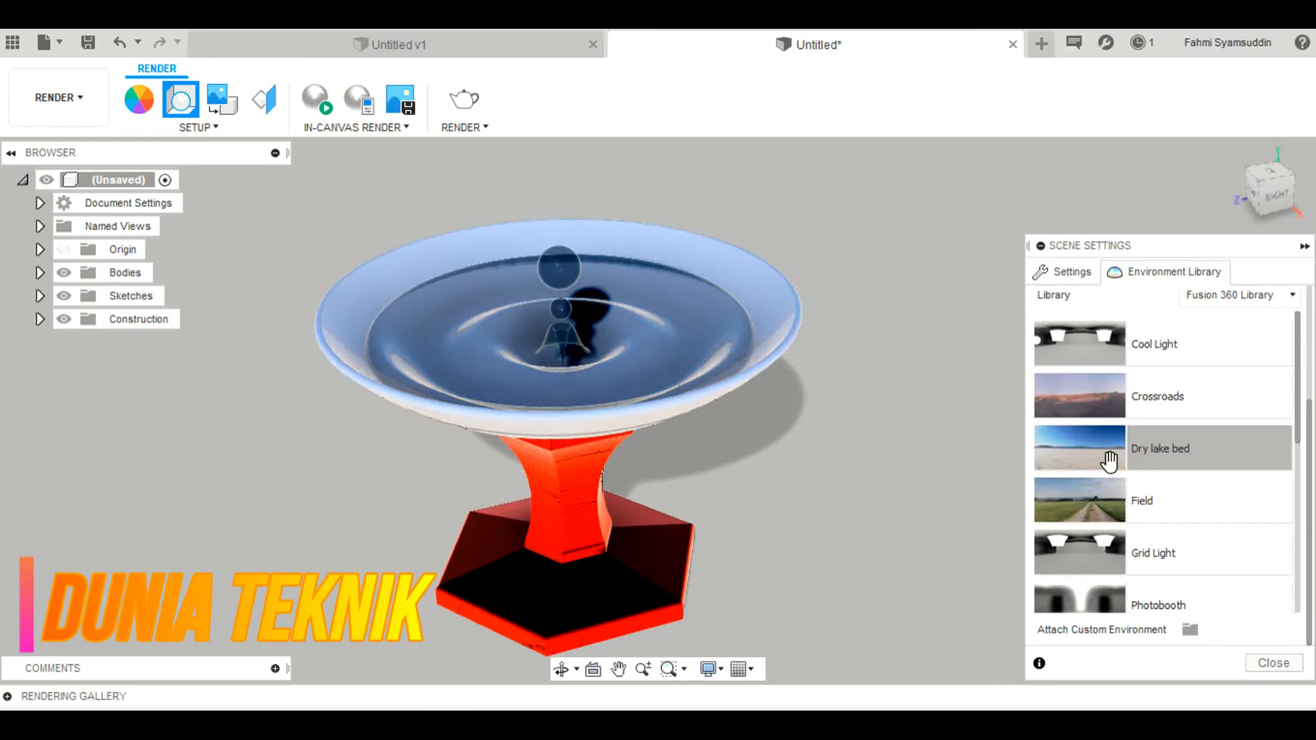
Switch the scene background from a solid color to Environment.
{"action": "left_click", "coordinate": [1063, 271]}
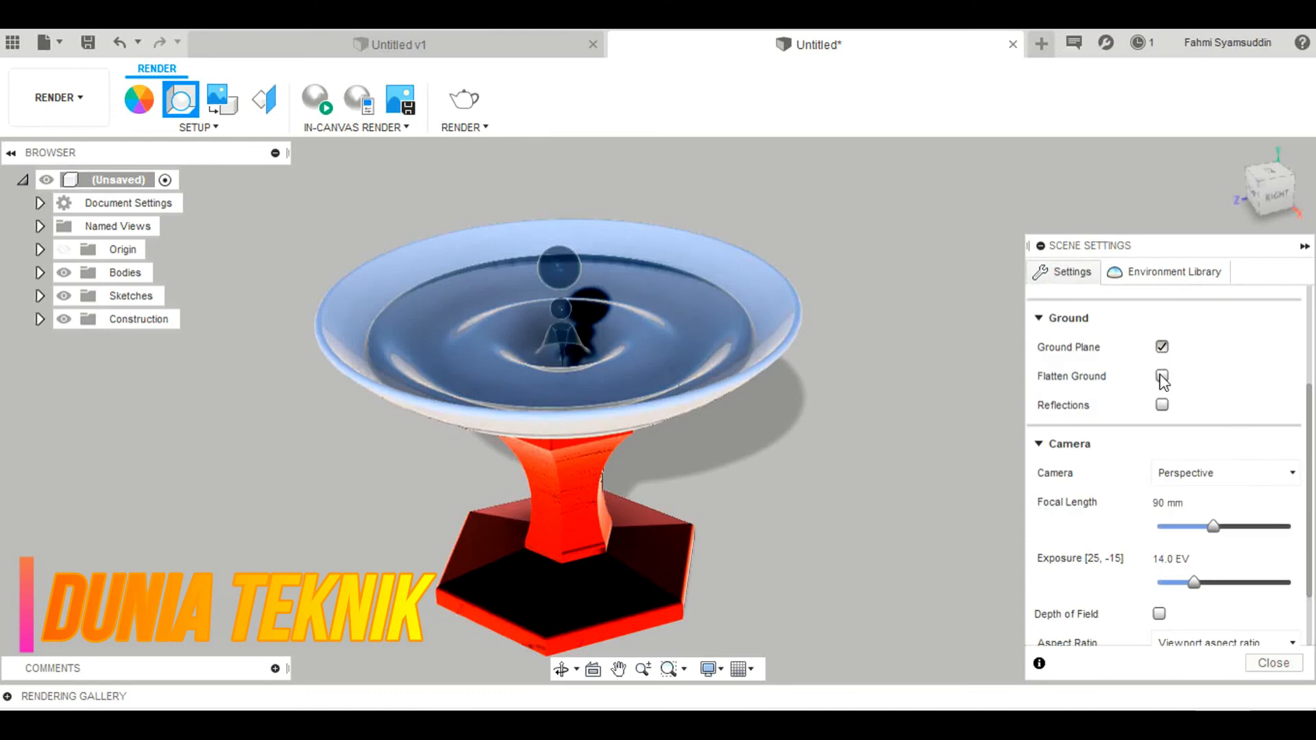
{"action": "scroll", "coordinate": [1145, 374], "scroll_direction": "up", "scroll_amount": 3}
{"action": "left_click", "coordinate": [1163, 413]}
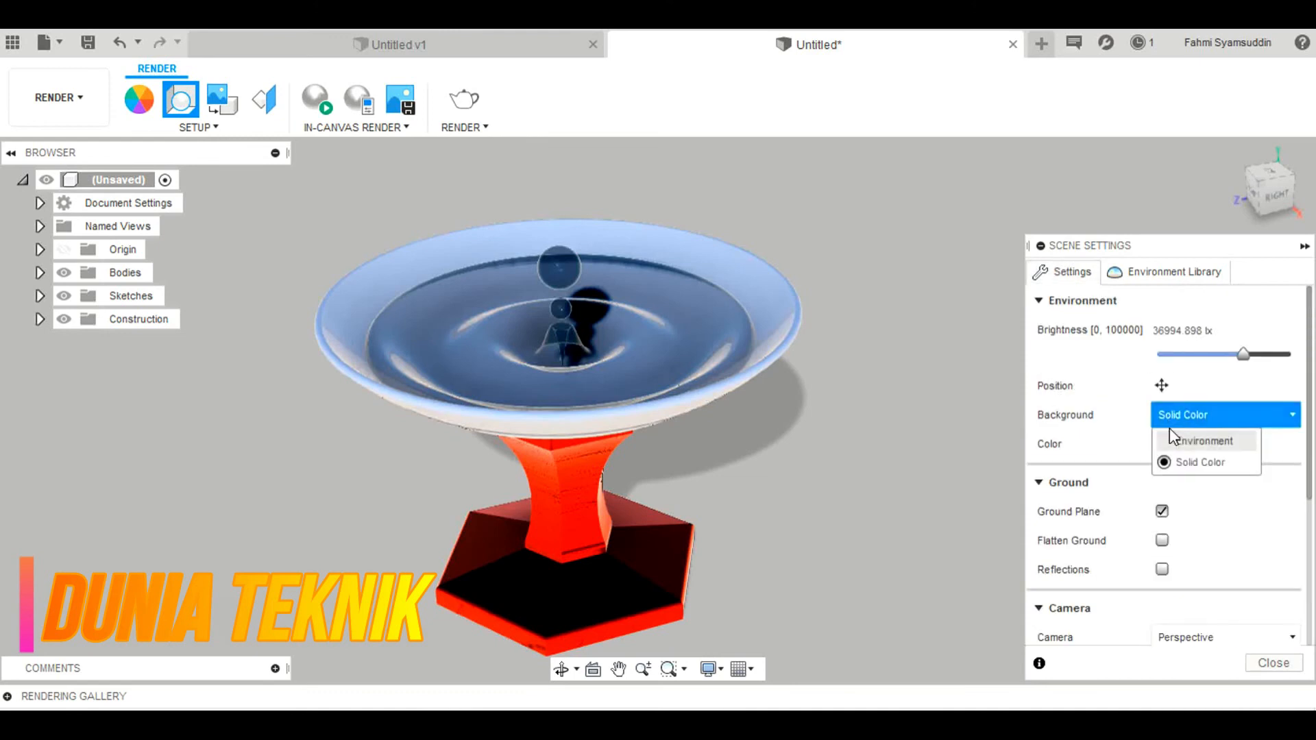
{"action": "left_click", "coordinate": [1183, 440]}
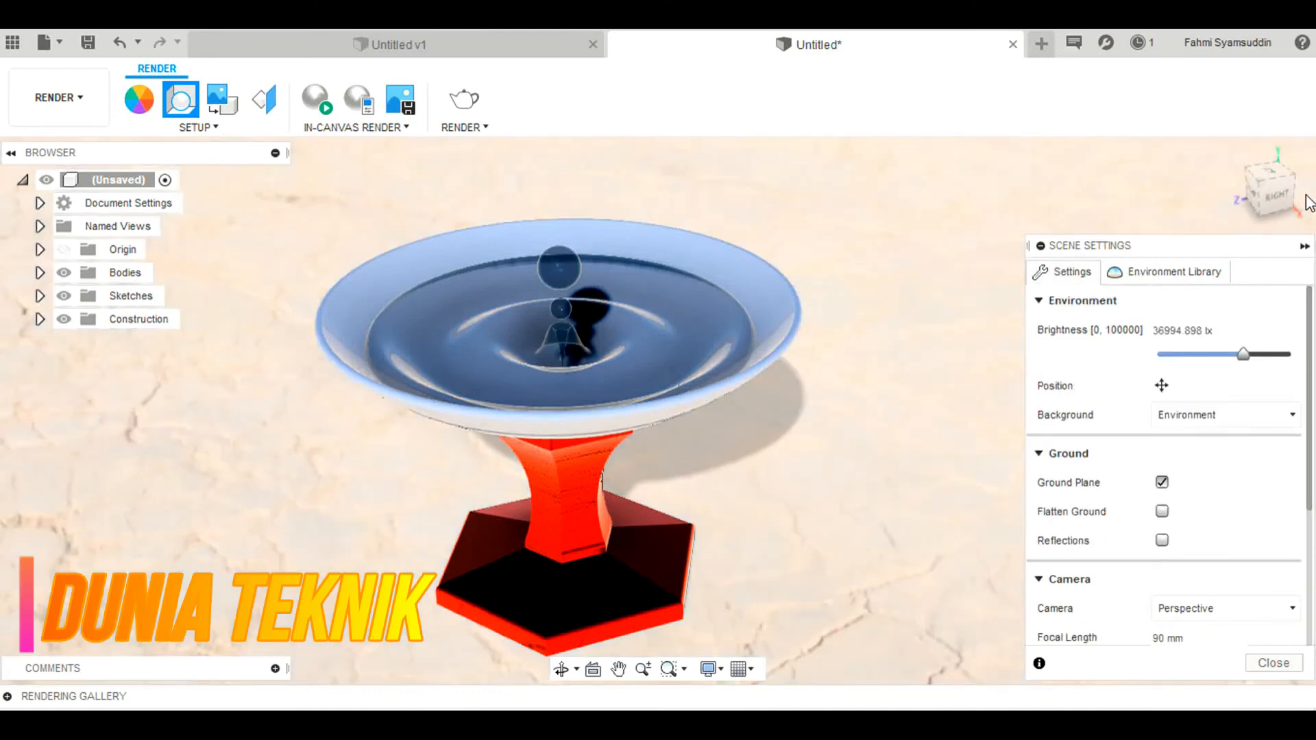
Set the scene camera's focal length to about 58 mm and its exposure to about 14.4 EV.
{"action": "left_click", "coordinate": [1273, 195]}
{"action": "scroll", "coordinate": [850, 348], "scroll_direction": "down", "scroll_amount": 2}
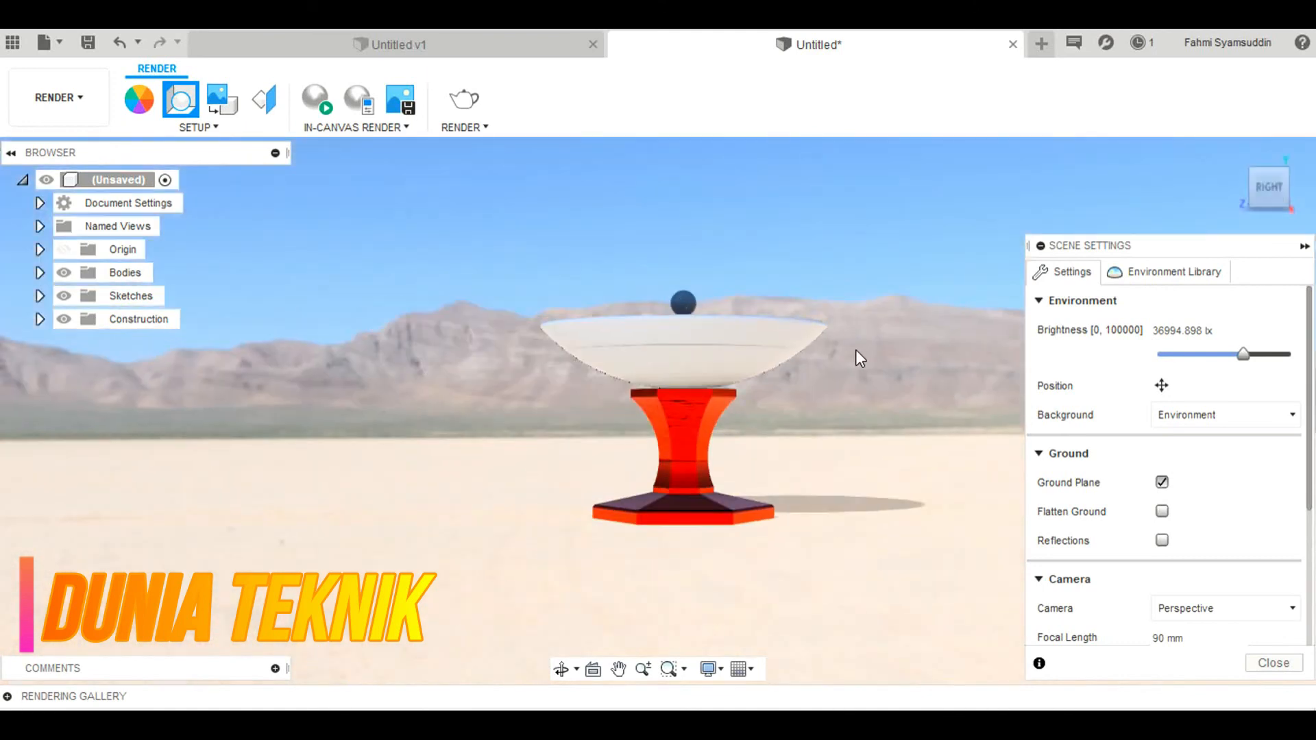
{"action": "scroll", "coordinate": [856, 350], "scroll_direction": "up", "scroll_amount": 1}
{"action": "left_click_drag", "start_coordinate": [1287, 184], "coordinate": [1292, 204]}
{"action": "scroll", "coordinate": [960, 291], "scroll_direction": "up", "scroll_amount": 1}
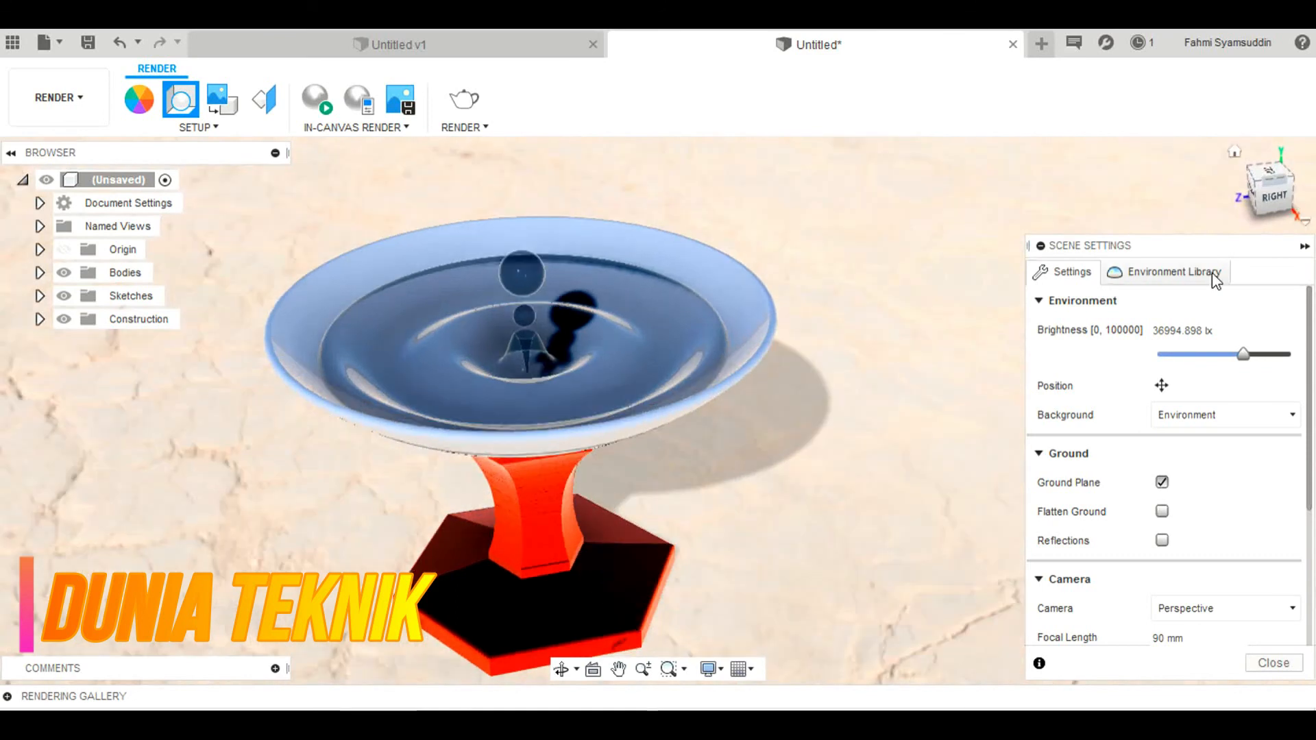
{"action": "scroll", "coordinate": [1086, 517], "scroll_direction": "down", "scroll_amount": 5}
{"action": "left_click_drag", "start_coordinate": [1214, 488], "coordinate": [1167, 499]}
{"action": "scroll", "coordinate": [925, 467], "scroll_direction": "down", "scroll_amount": 5}
{"action": "left_click_drag", "start_coordinate": [1194, 544], "coordinate": [1195, 491]}
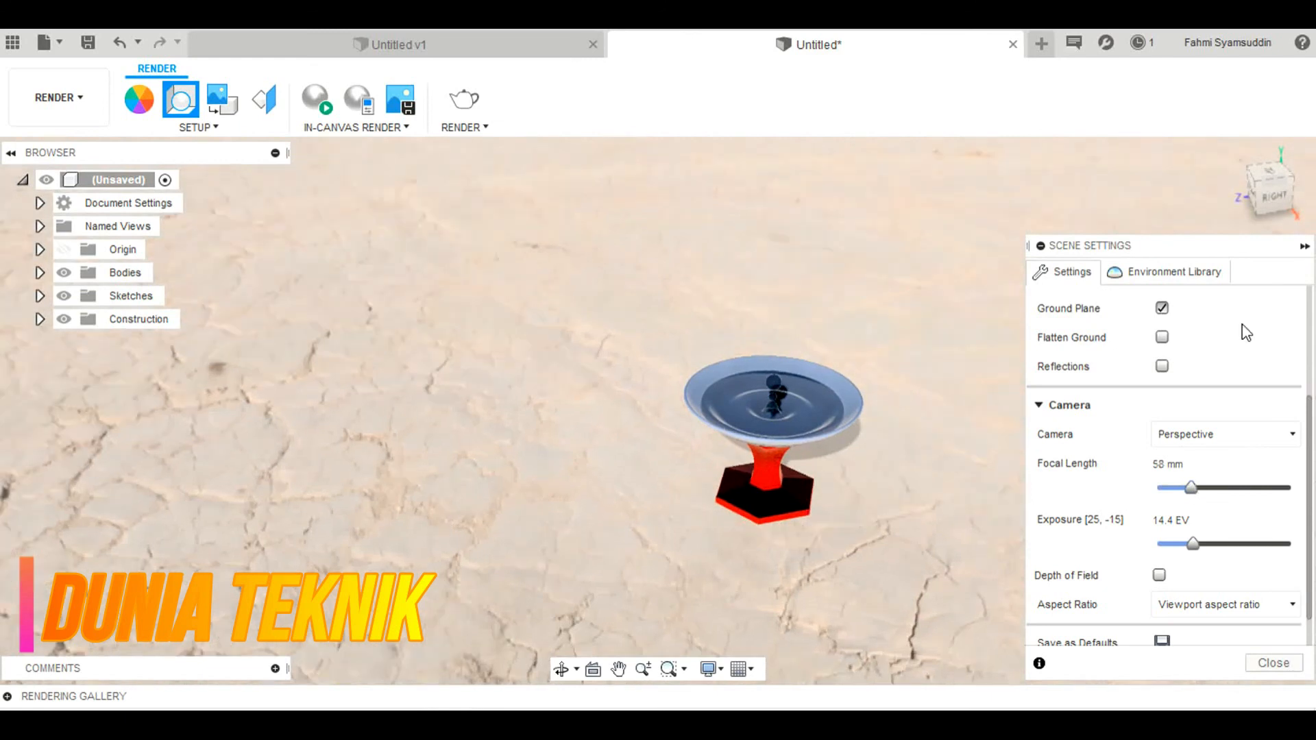
Frame the whole bowl and its ground shadow closer in a low angled view and finish the scene settings.
{"action": "left_click", "coordinate": [1268, 197]}
{"action": "left_click_drag", "start_coordinate": [1268, 196], "coordinate": [1253, 228]}
{"action": "middle_click_drag", "start_coordinate": [897, 486], "coordinate": [829, 402]}
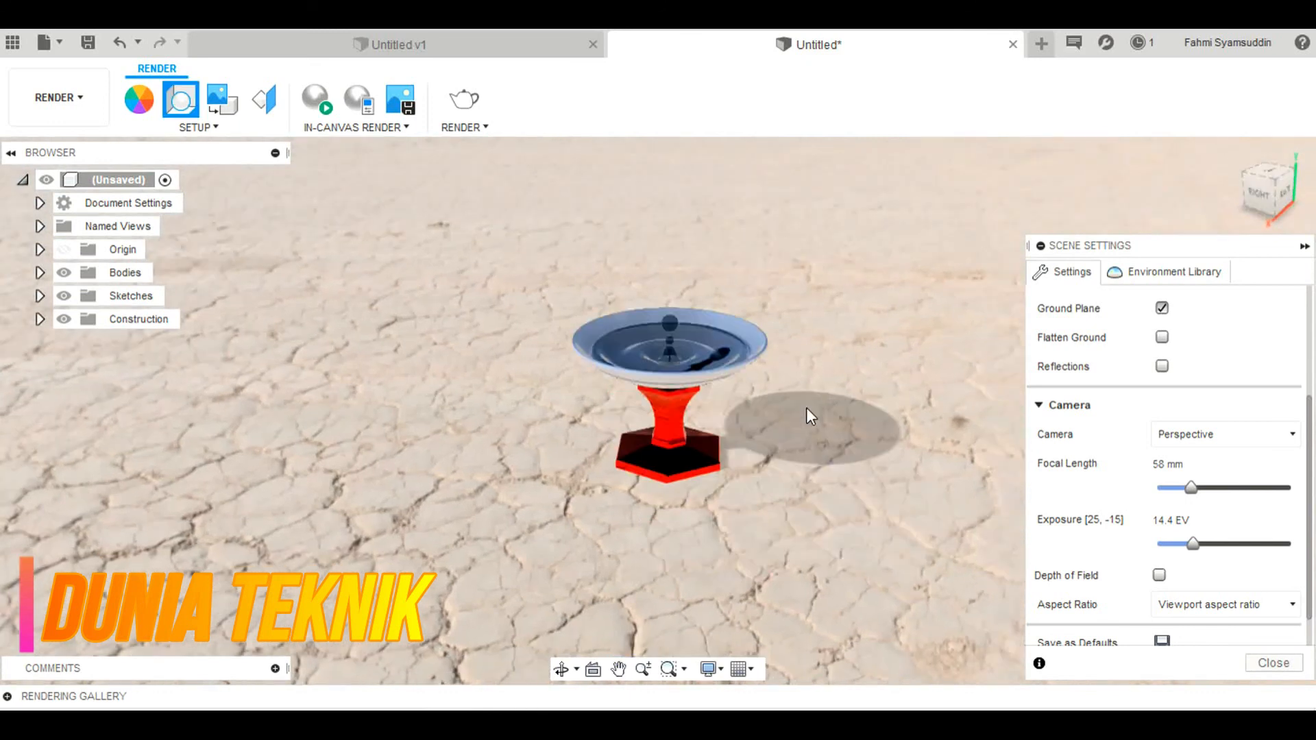
{"action": "scroll", "coordinate": [754, 401], "scroll_direction": "up", "scroll_amount": 5}
{"action": "left_click", "coordinate": [1264, 662]}
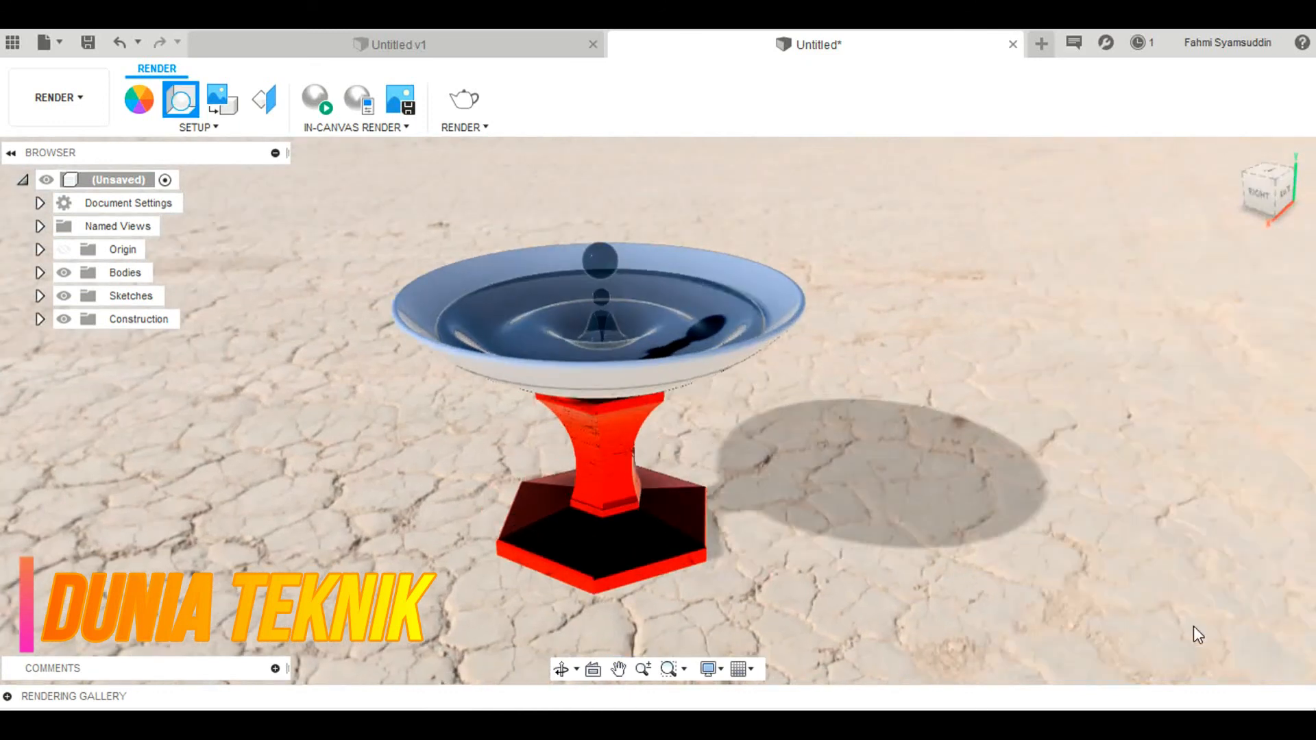
Orient the camera to look down into the bowl and save this viewpoint as a new named view.
{"action": "left_click_drag", "start_coordinate": [1265, 181], "coordinate": [1313, 194]}
{"action": "middle_click_drag", "start_coordinate": [1034, 431], "coordinate": [990, 373]}
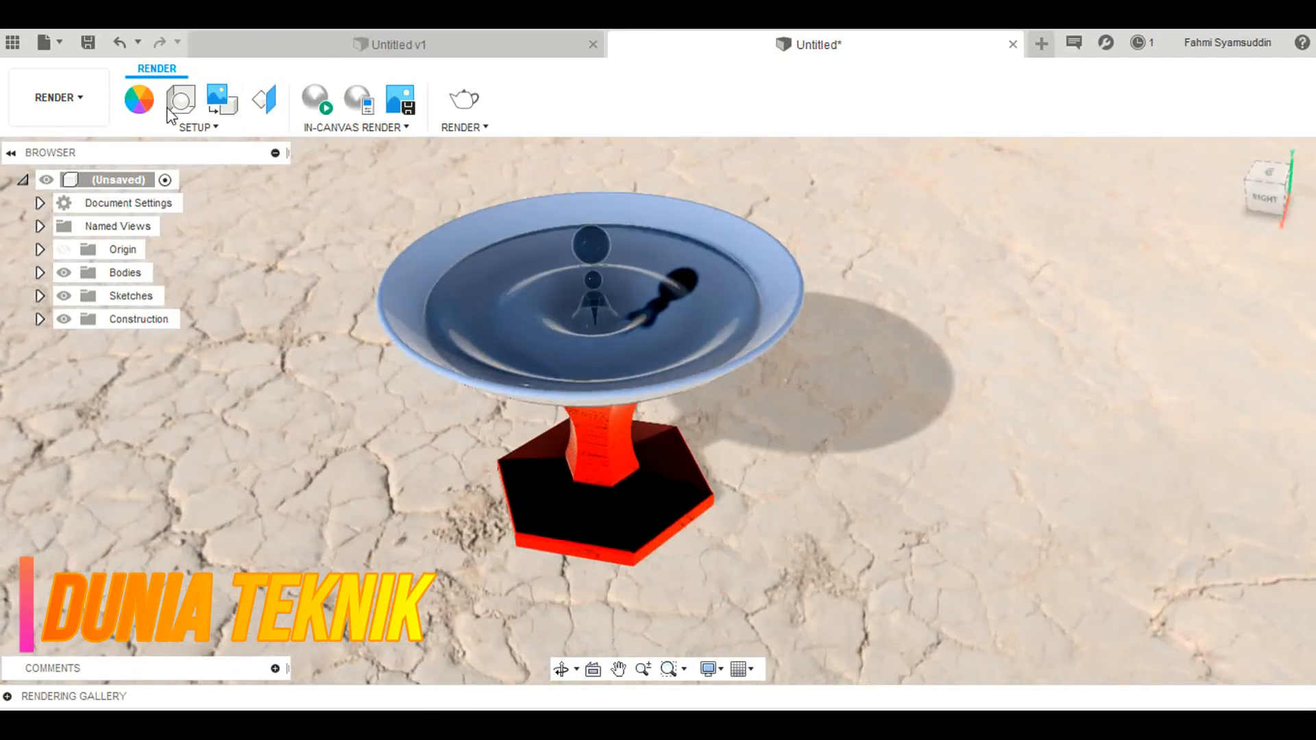
{"action": "right_click", "coordinate": [67, 223]}
{"action": "left_click", "coordinate": [115, 240]}
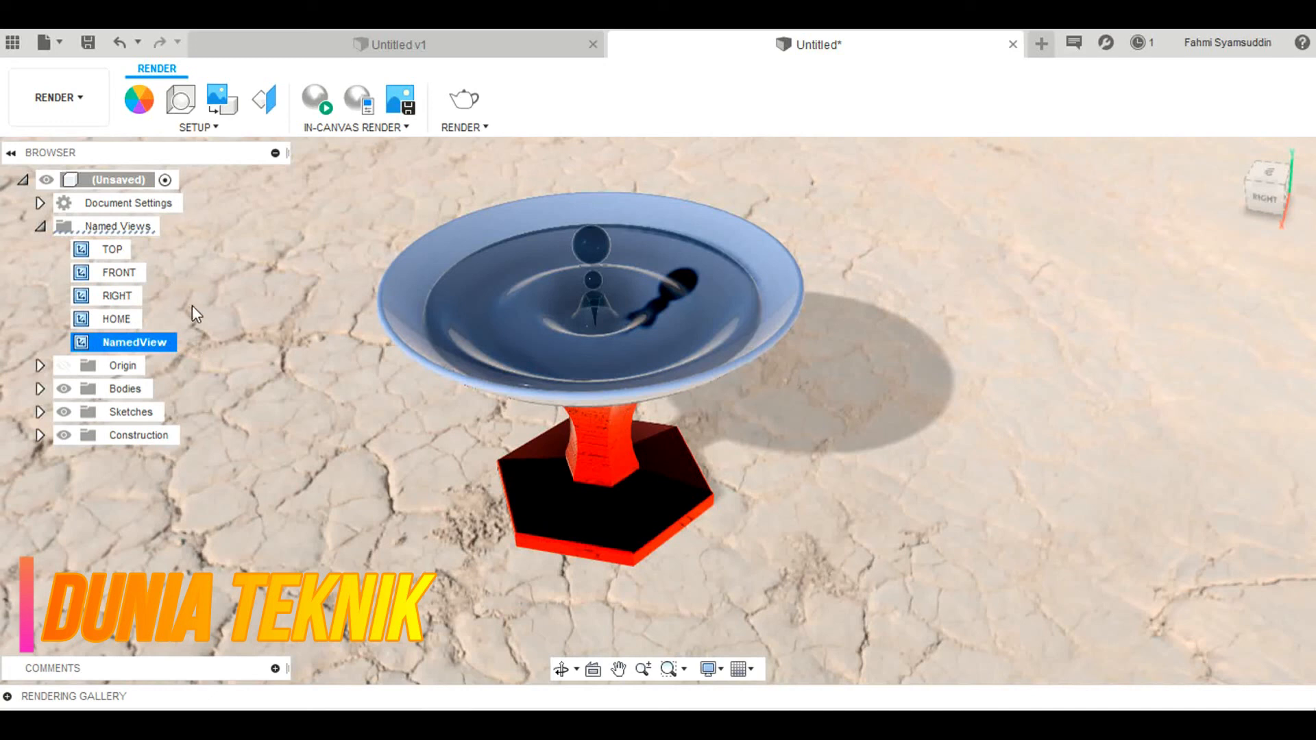
{"action": "left_click", "coordinate": [41, 226]}
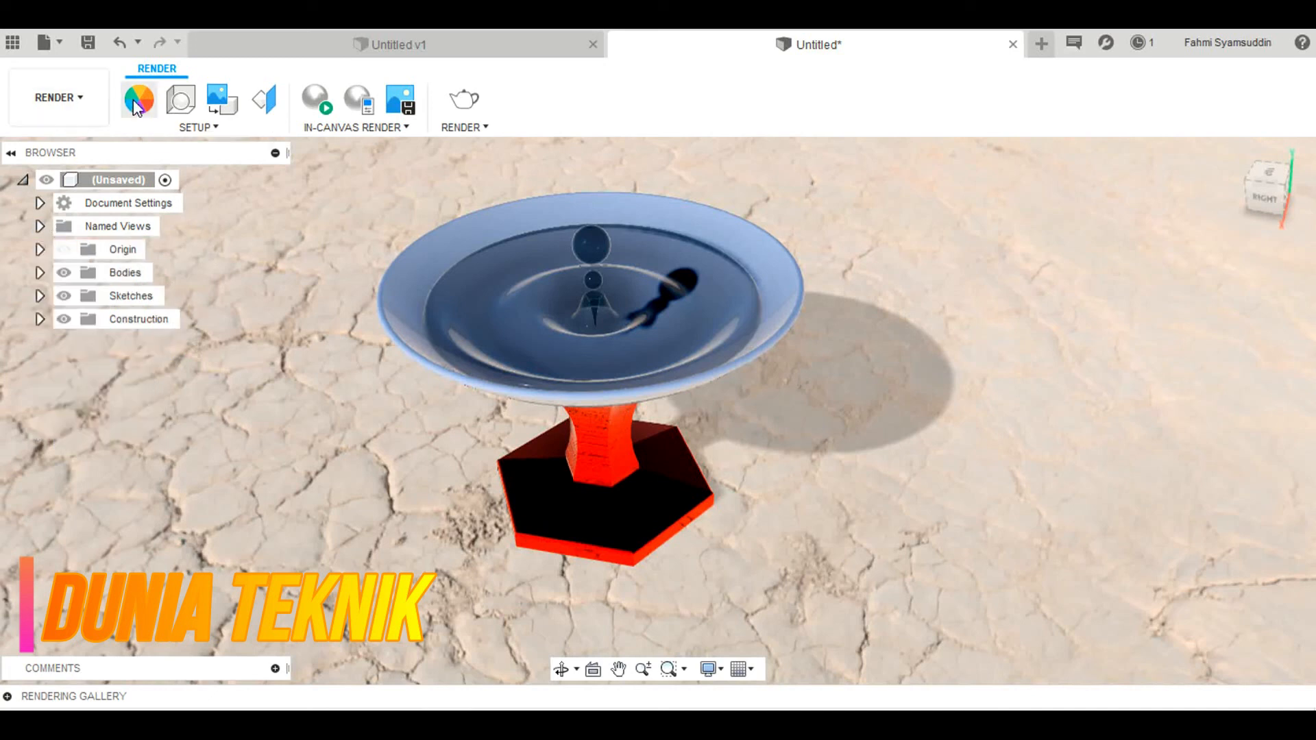
Start the in-canvas render of the bowl in its environment.
{"action": "left_click", "coordinate": [320, 101]}
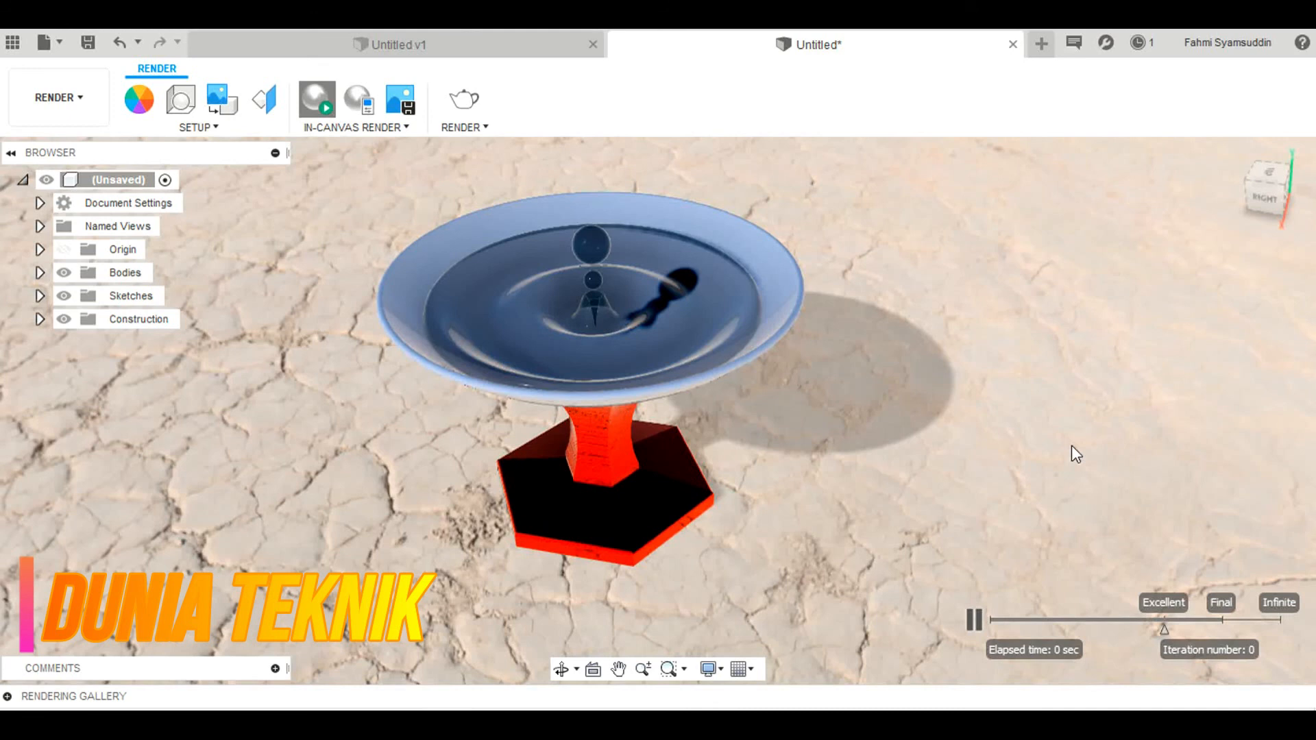